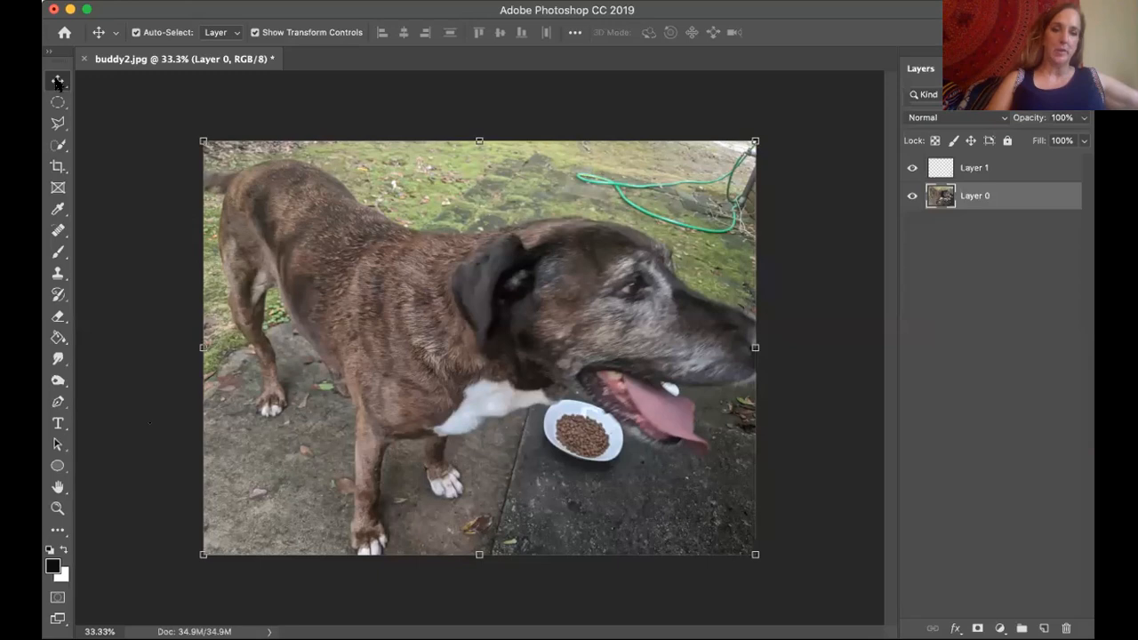
left_click(113, 130)
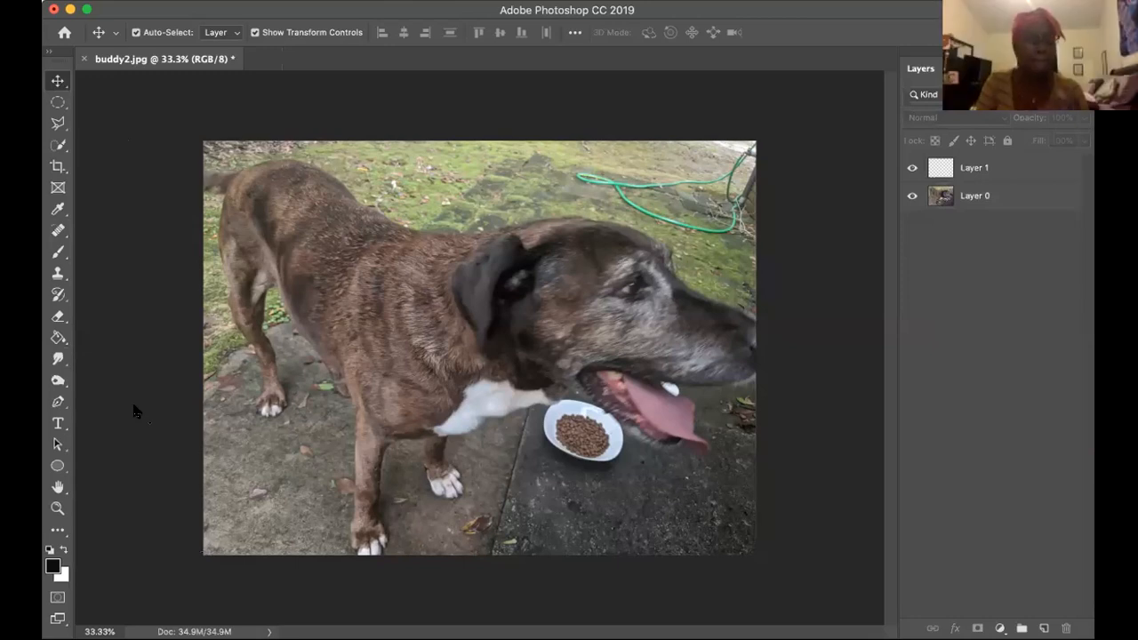
left_click(57, 125)
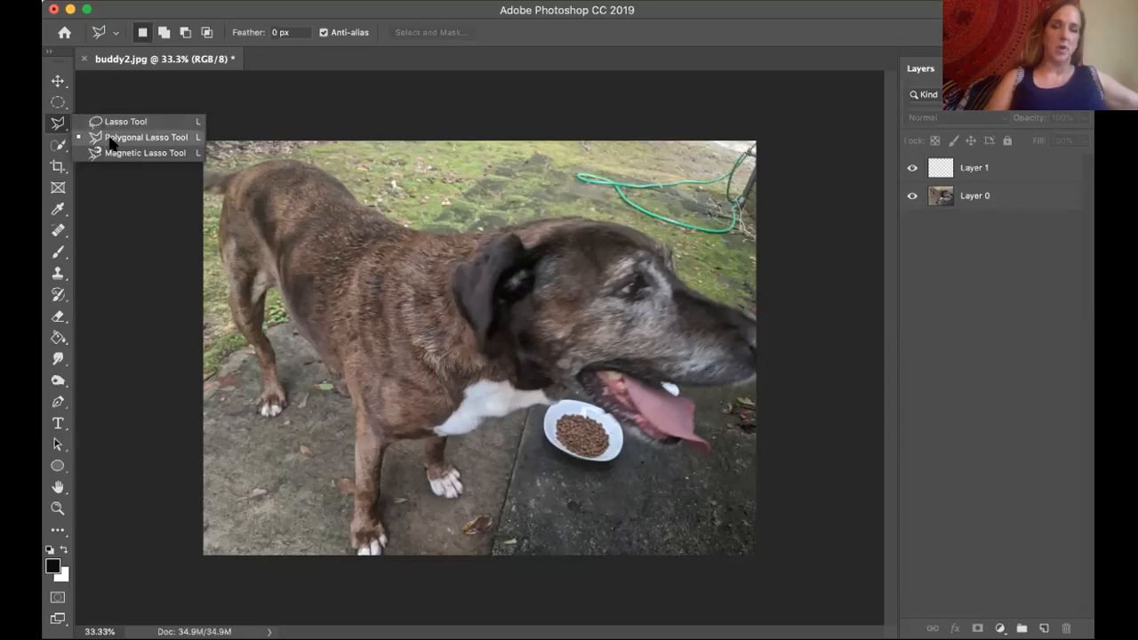
left_click(114, 202)
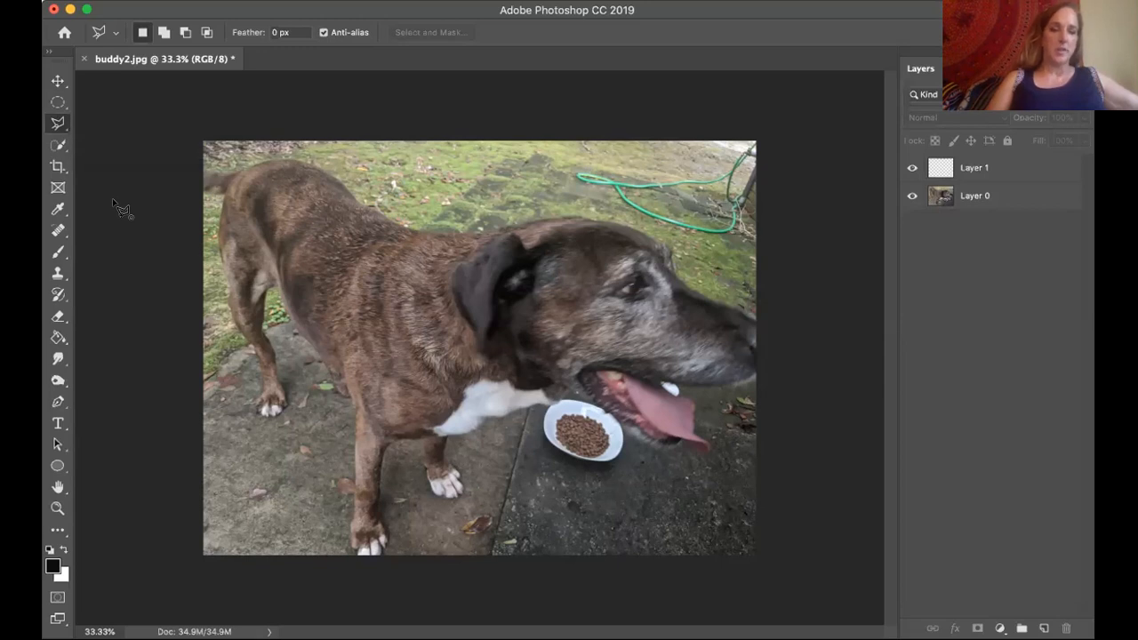
left_click(73, 168)
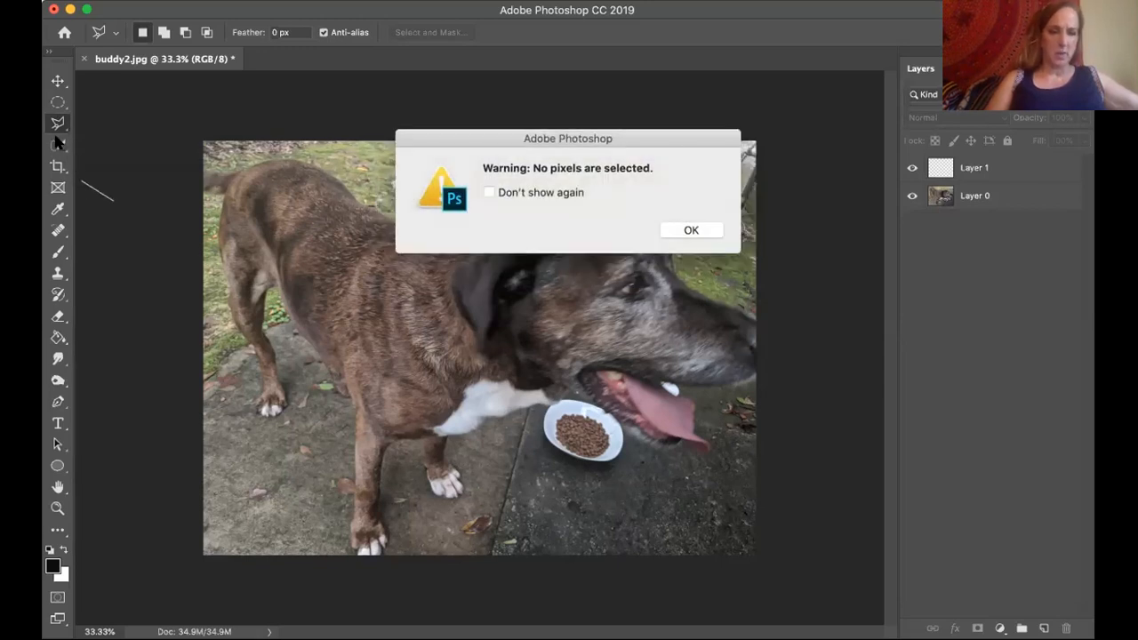
left_click(691, 230)
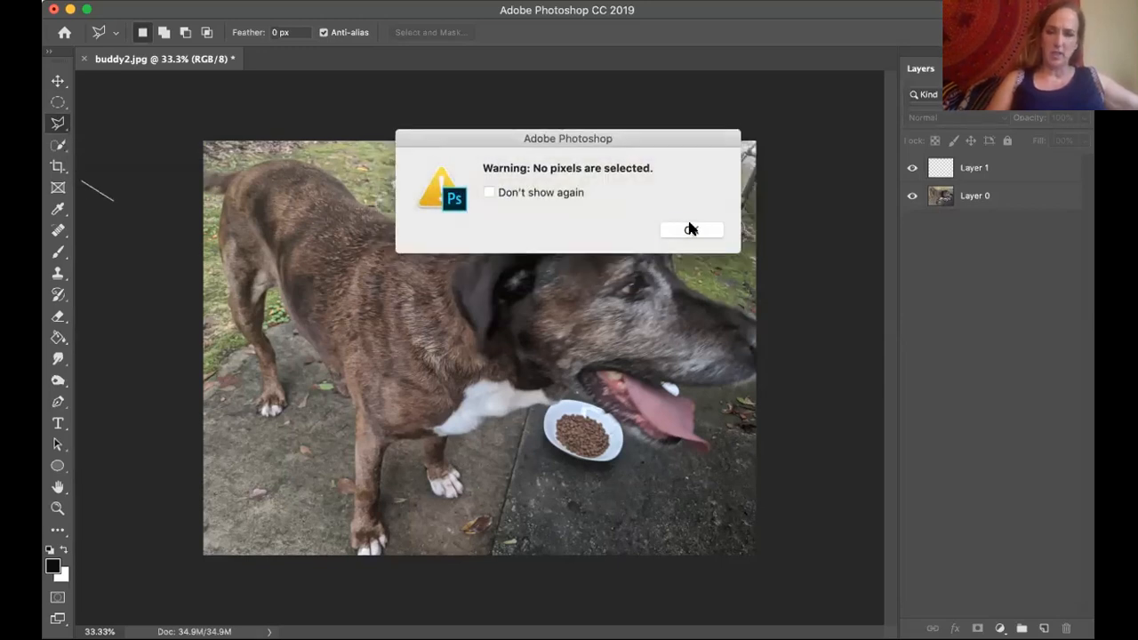
Activate the Quick Selection tool and make Layer 0 the active layer.
left_click(59, 147)
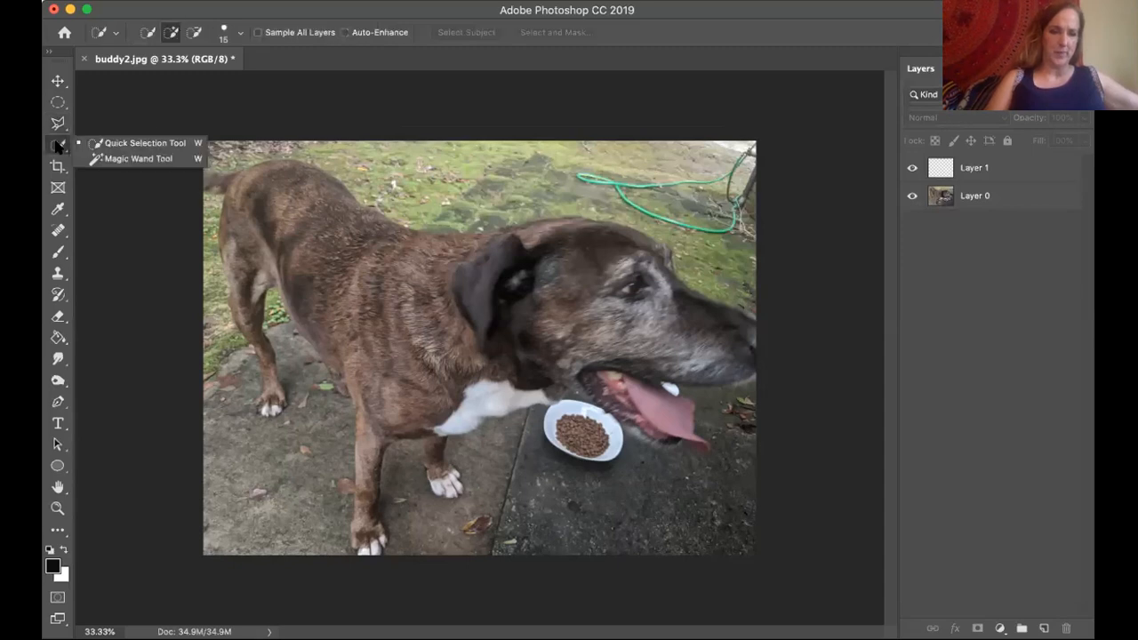
left_click(107, 143)
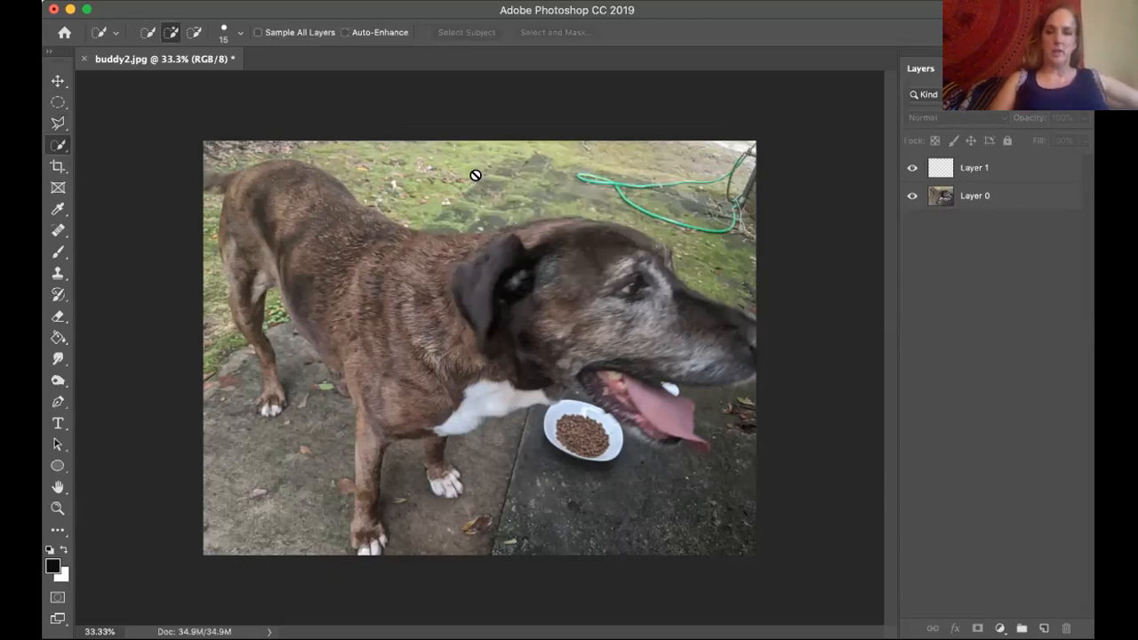
left_click(1005, 197)
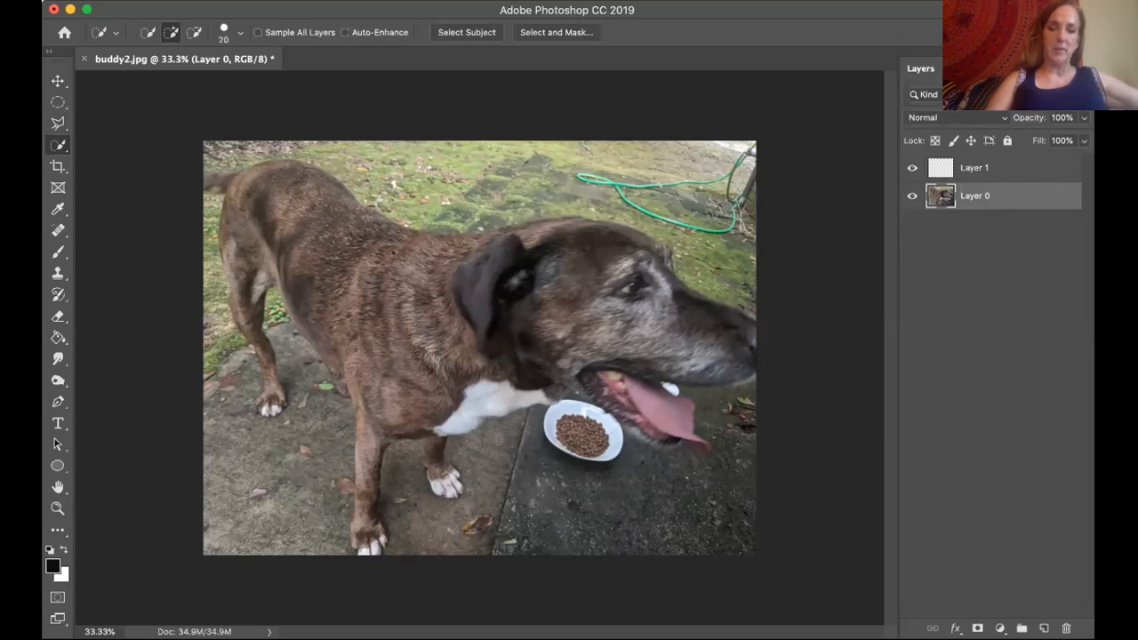
Try selecting the grass behind the dog with a 200 px Quick Selection brush, and clear the selection.
key("bracketright")
key("bracketright")
key("bracketright")
key("bracketright")
key("bracketright")
key("bracketright")
key("bracketright")
key("bracketright")
key("bracketright")
key("bracketleft")
key("bracketleft")
key("bracketleft")
key("bracketleft")
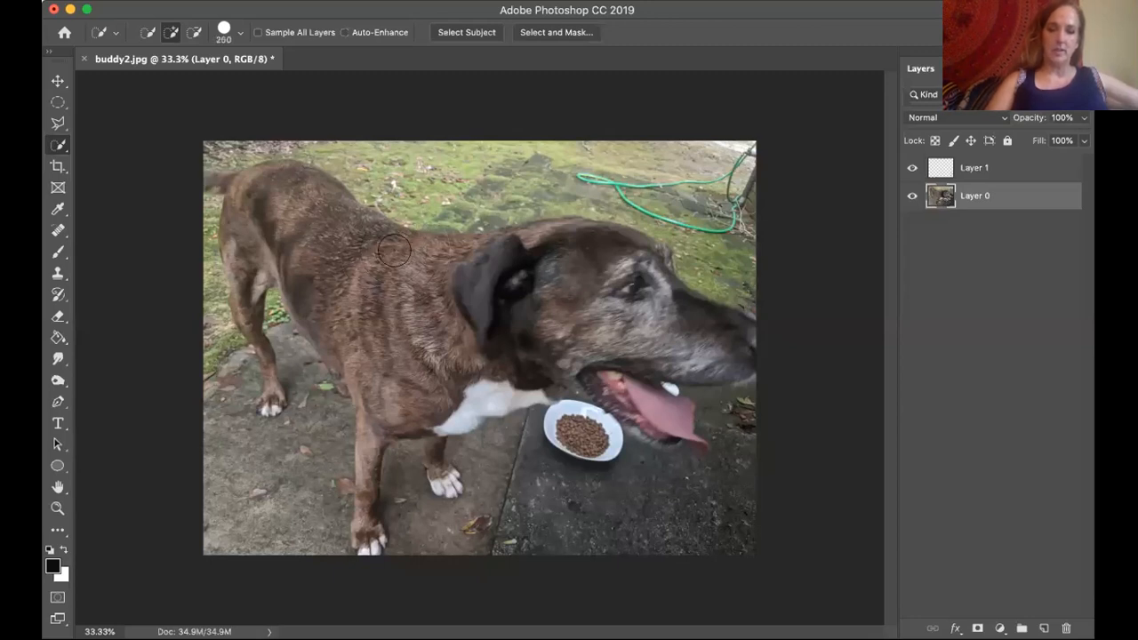
key("bracketright")
key("bracketleft")
key("bracketleft")
key("bracketleft")
key("bracketleft")
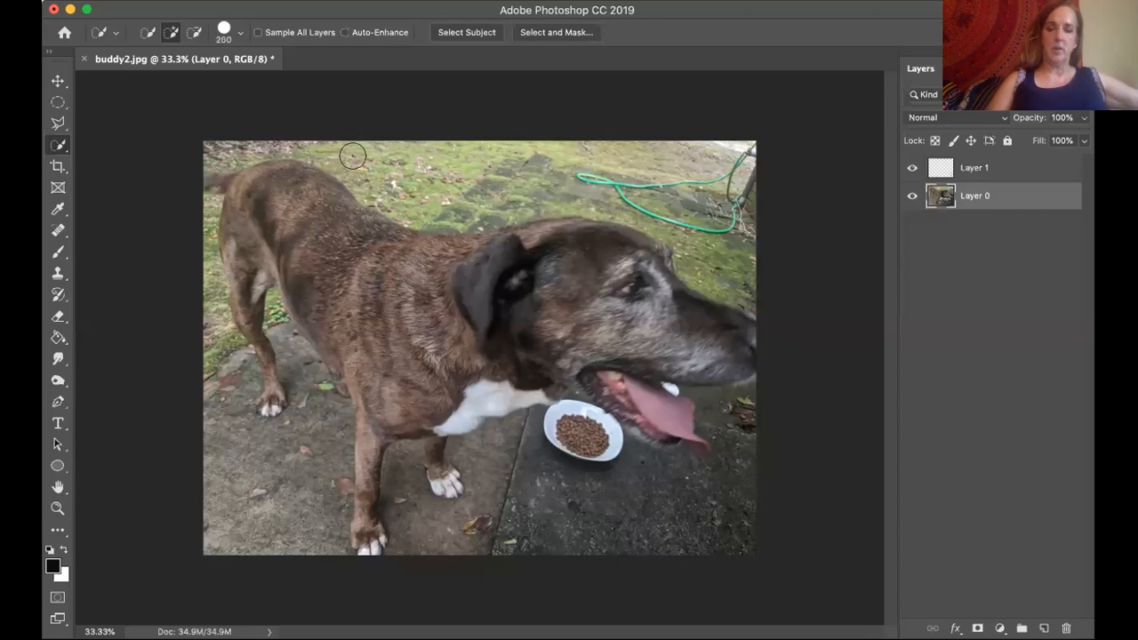
mouse_move(345, 159)
left_mouse_down()
mouse_move(610, 166)
mouse_move(686, 189)
mouse_move(710, 211)
mouse_move(716, 260)
mouse_move(673, 259)
mouse_move(643, 218)
mouse_move(479, 224)
mouse_move(395, 194)
left_mouse_up()
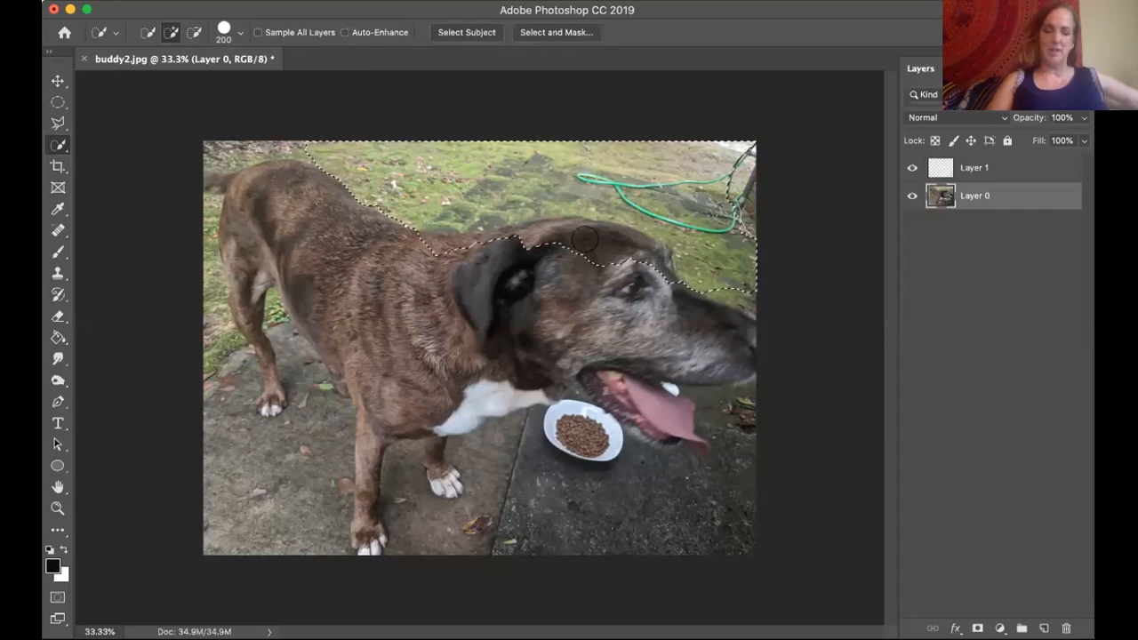
key("super+d")
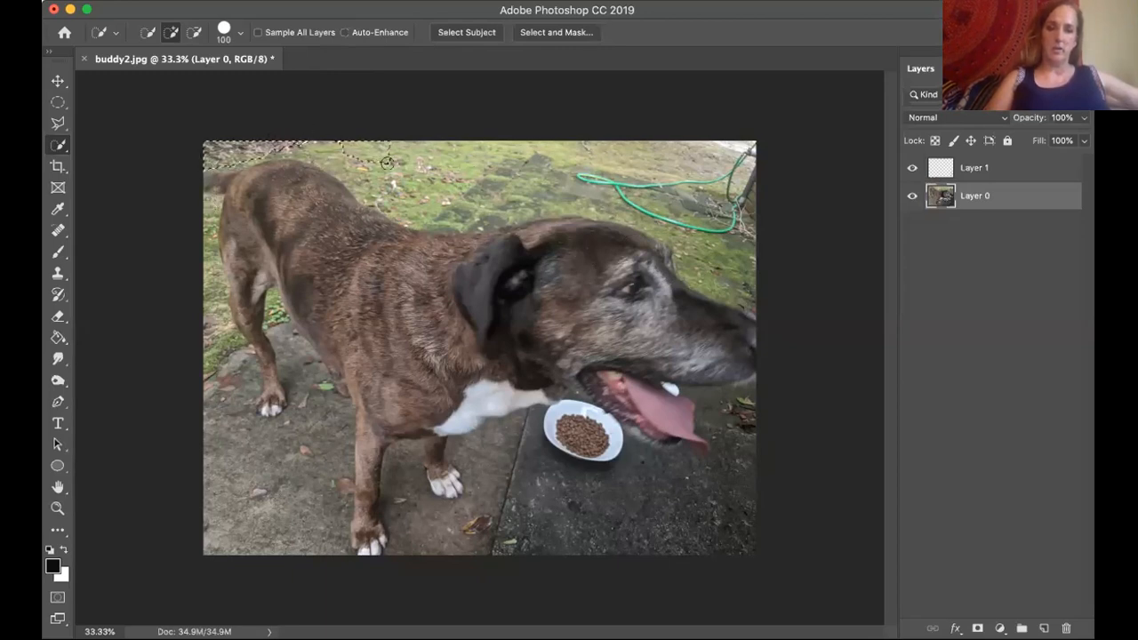
Try deleting the grass above the dog using a 100 px Quick Selection, undo the deletion and deselect.
left_click_drag(557, 206, 653, 194)
left_click_drag(757, 180, 773, 179)
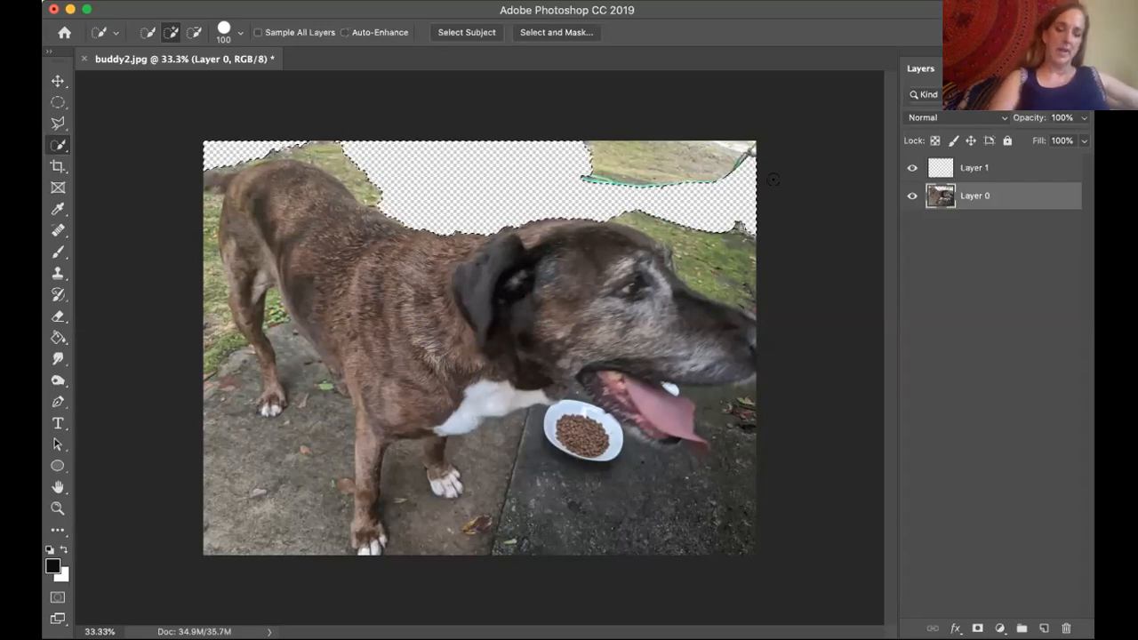
key("super+z")
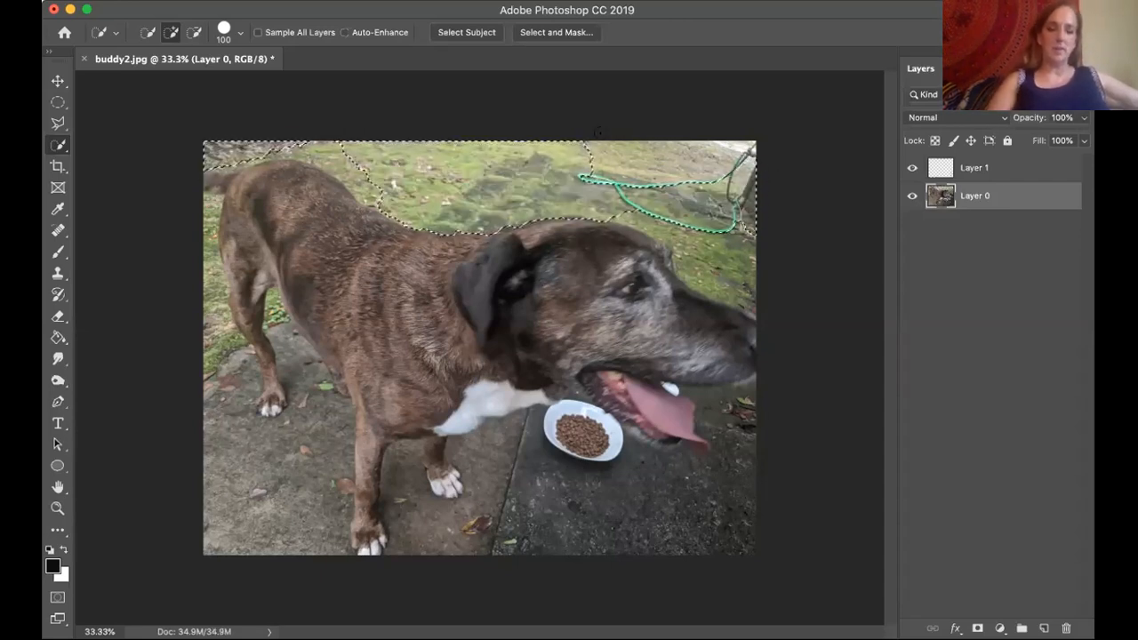
key("super+d")
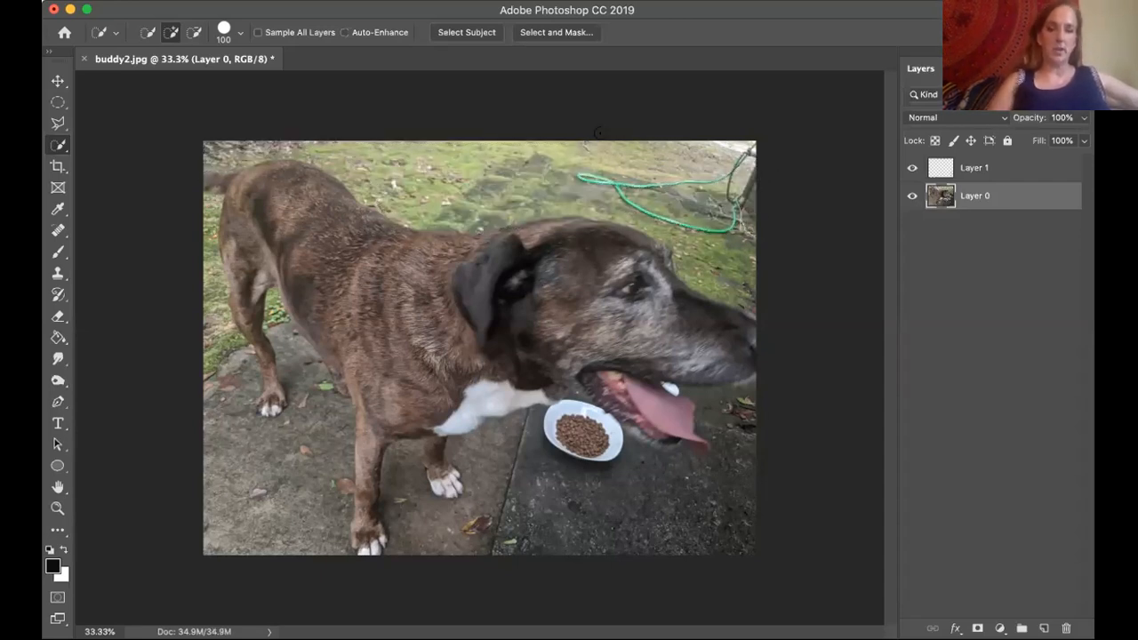
Try the Magic Wand tool on different patches of the grass above the dog.
right_click(58, 148)
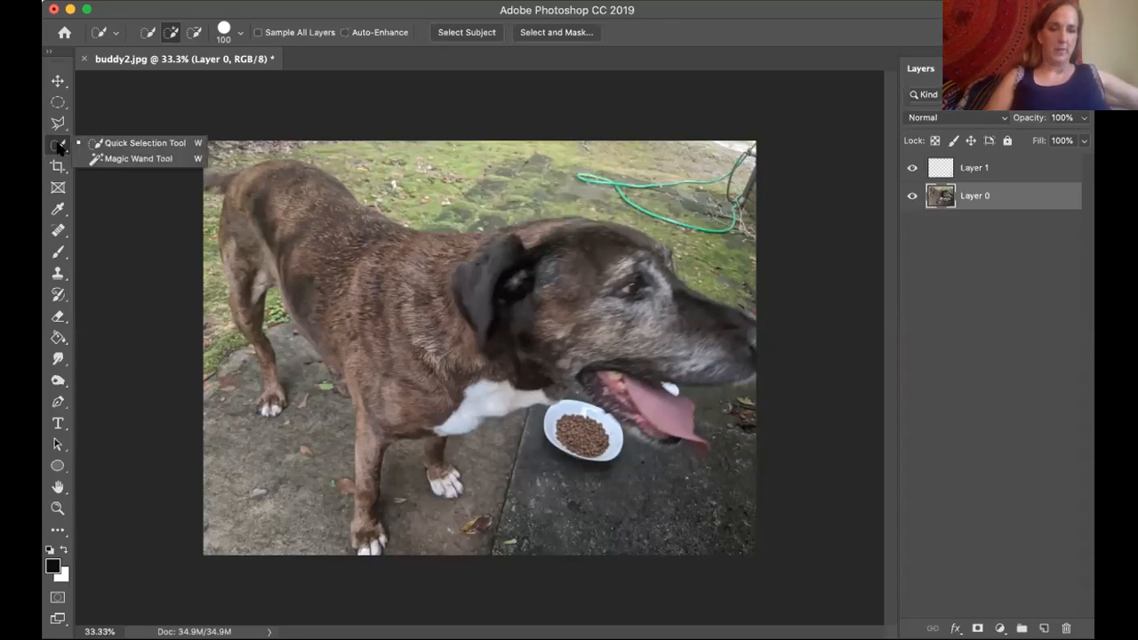
left_click(116, 158)
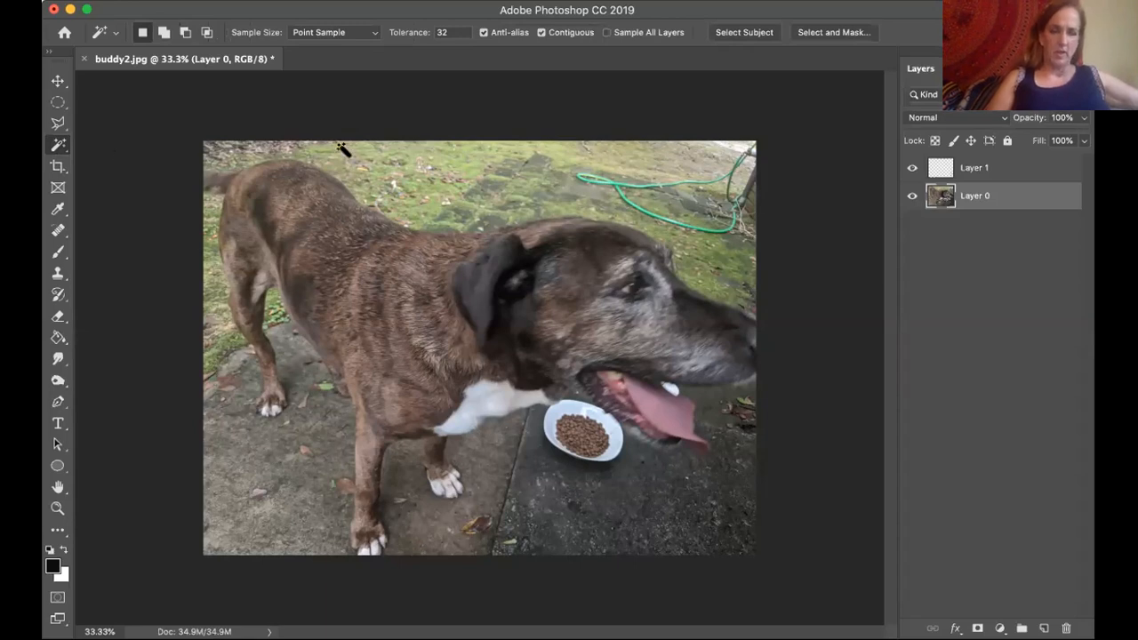
left_click(500, 156)
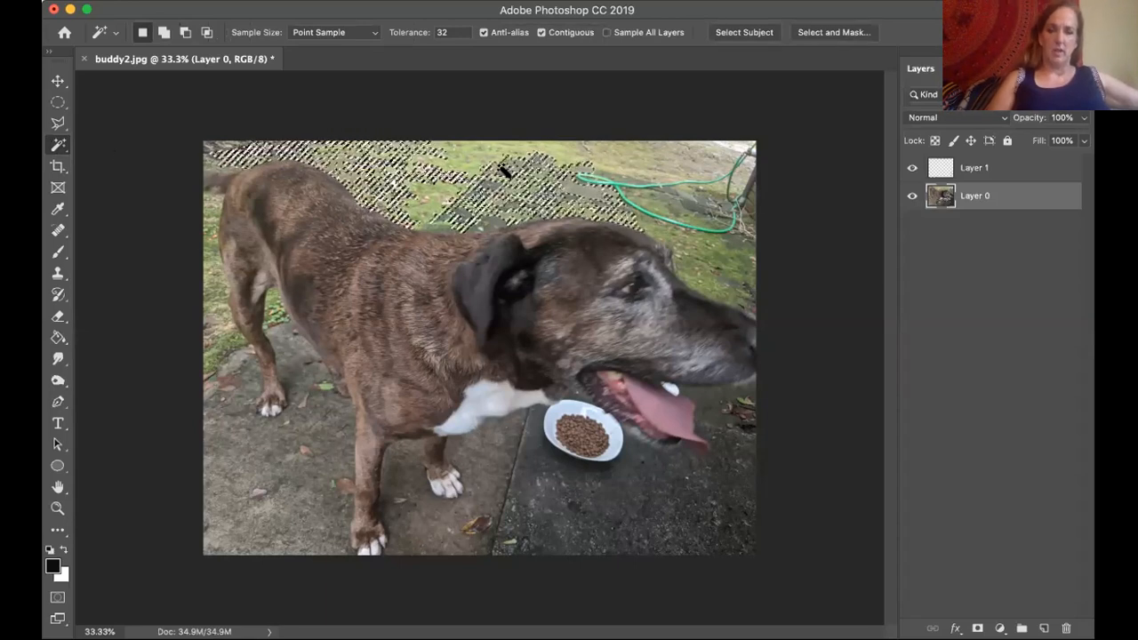
left_click(512, 158)
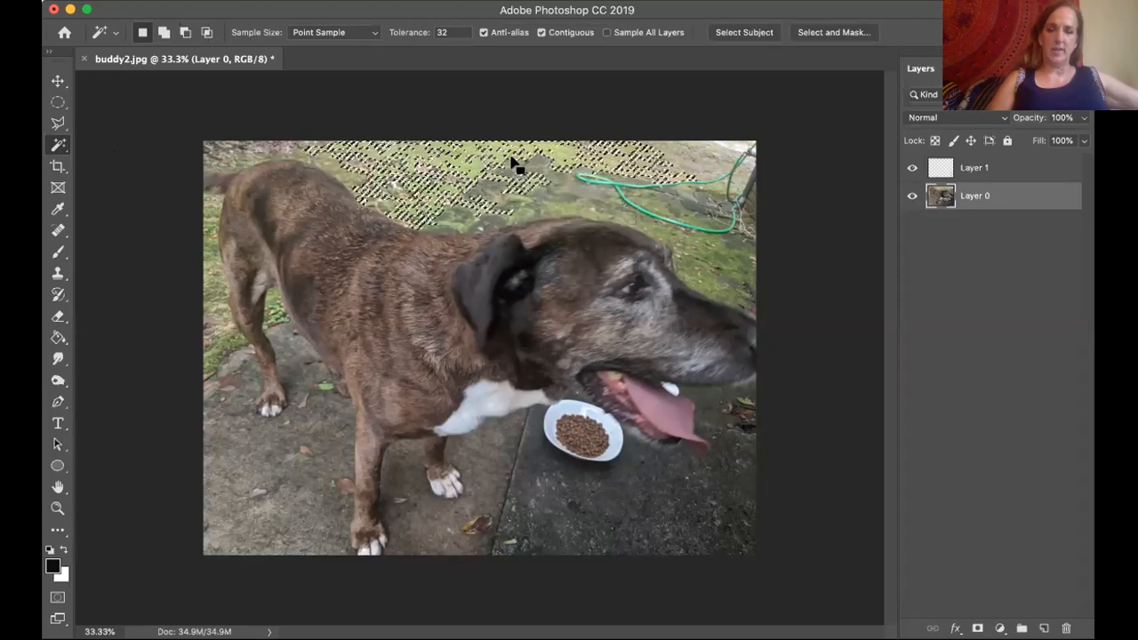
Set the Magic Wand tolerance to 42 and resample the background above the dog's back.
double_click(442, 31)
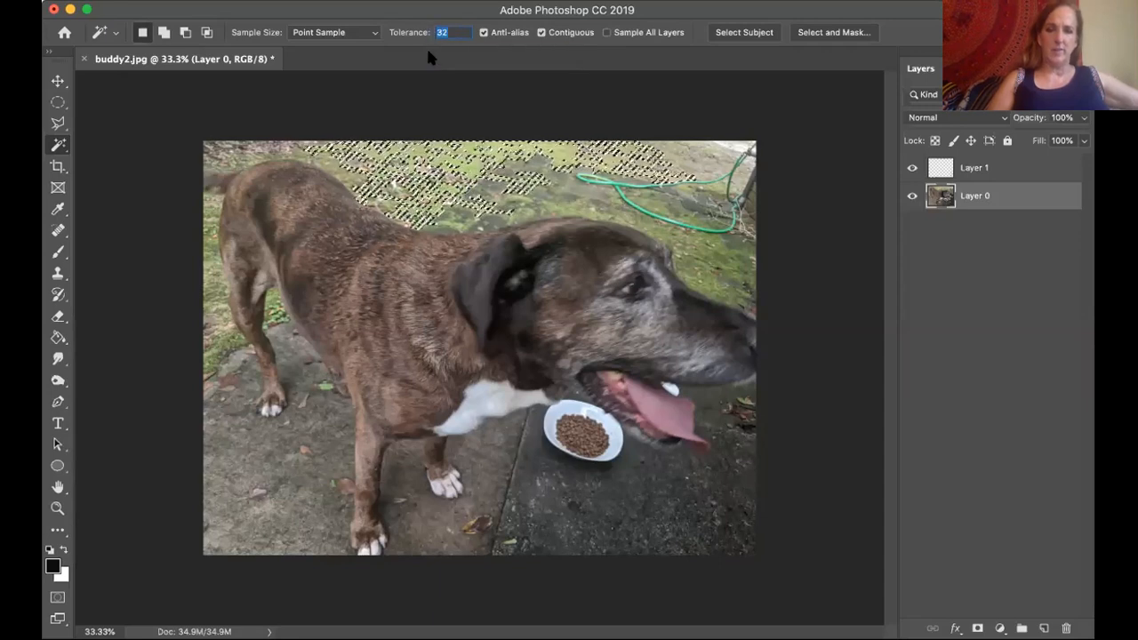
type("42")
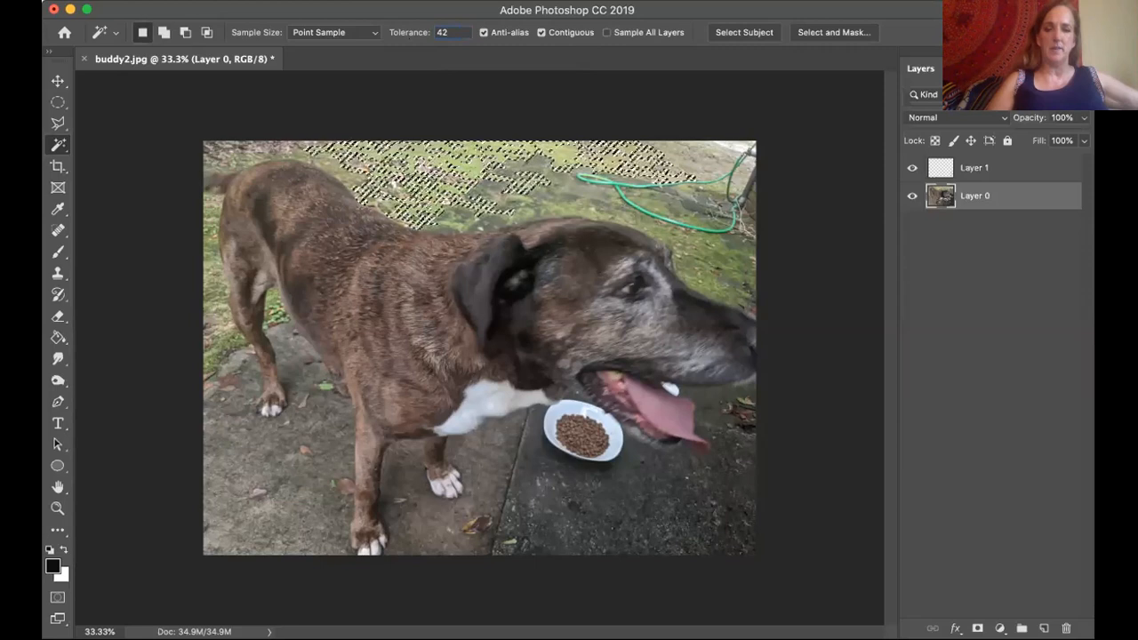
left_click(405, 151)
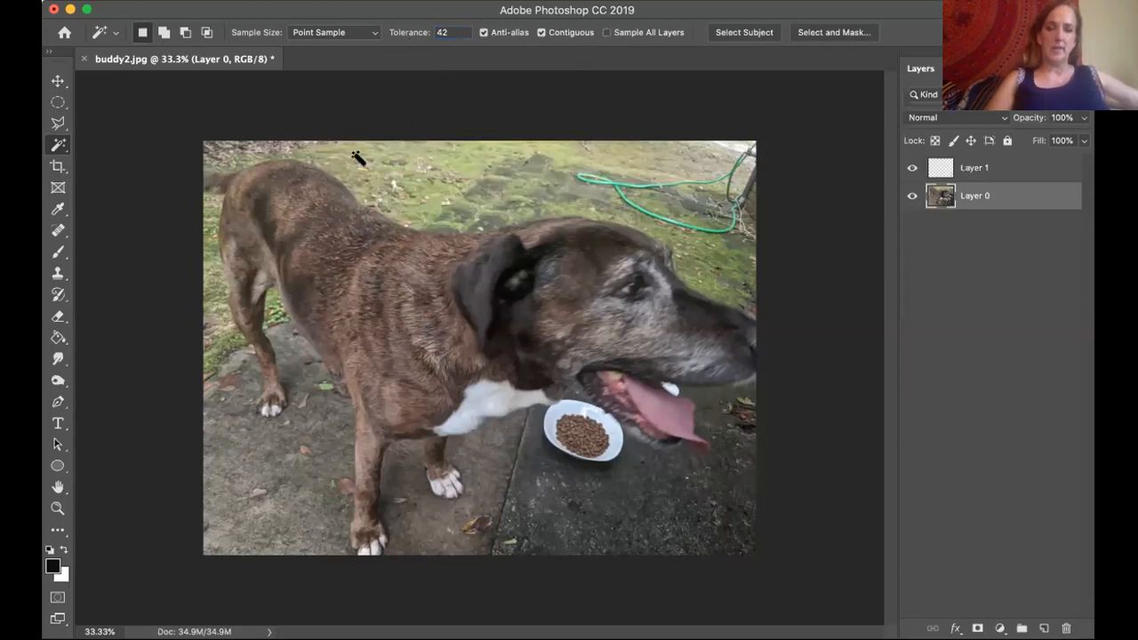
left_click(255, 158)
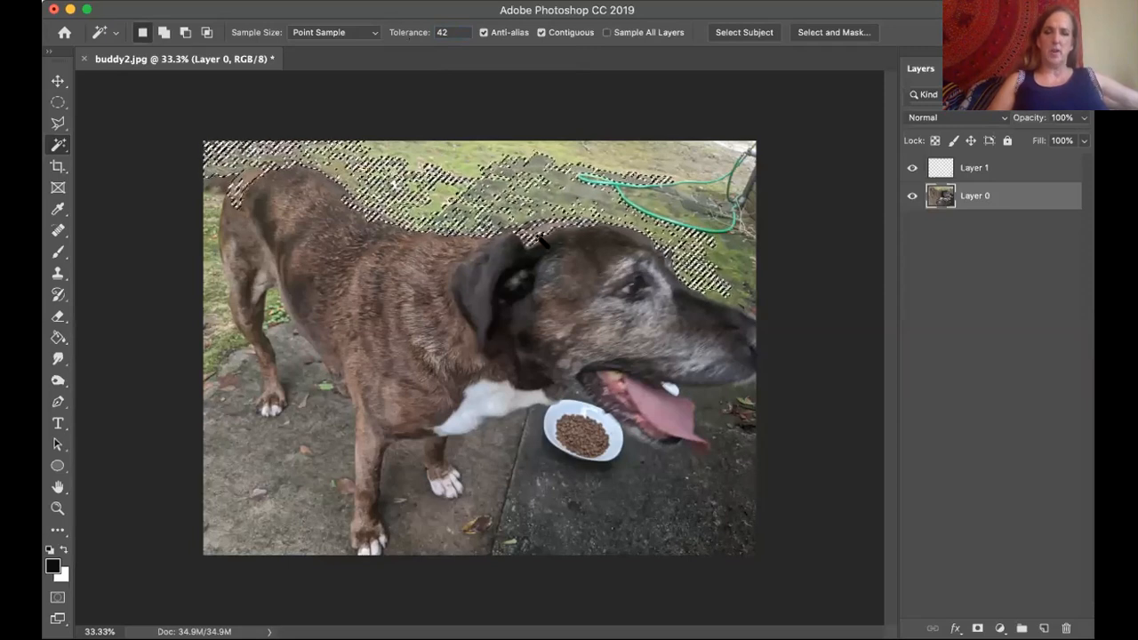
Set the Magic Wand tolerance to 28 and clear the current selection.
left_click(442, 32)
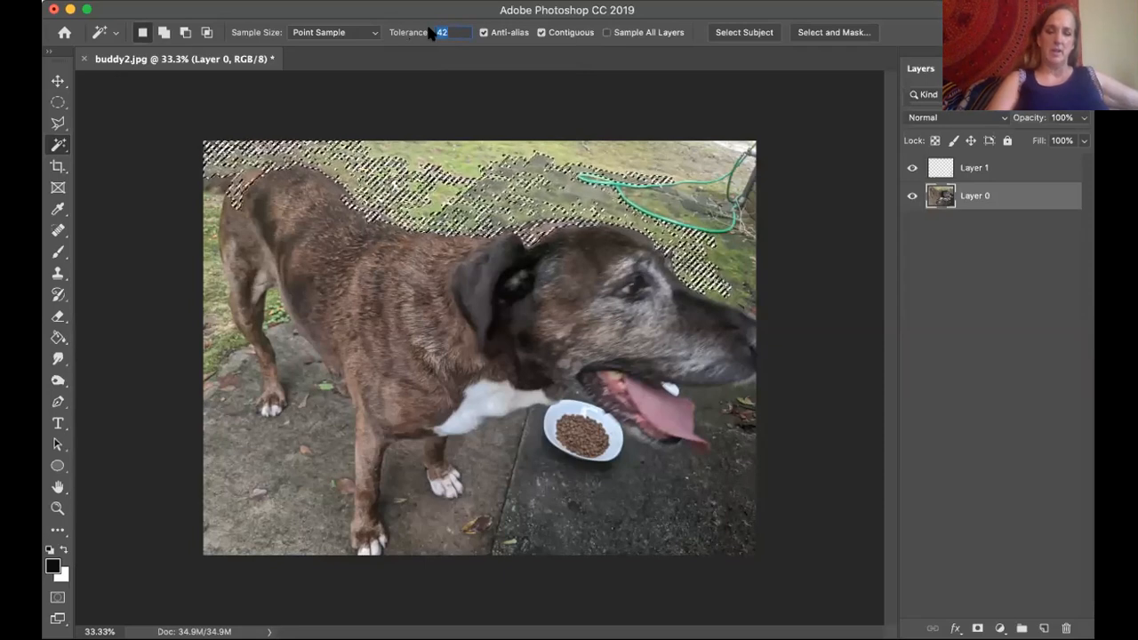
type("28")
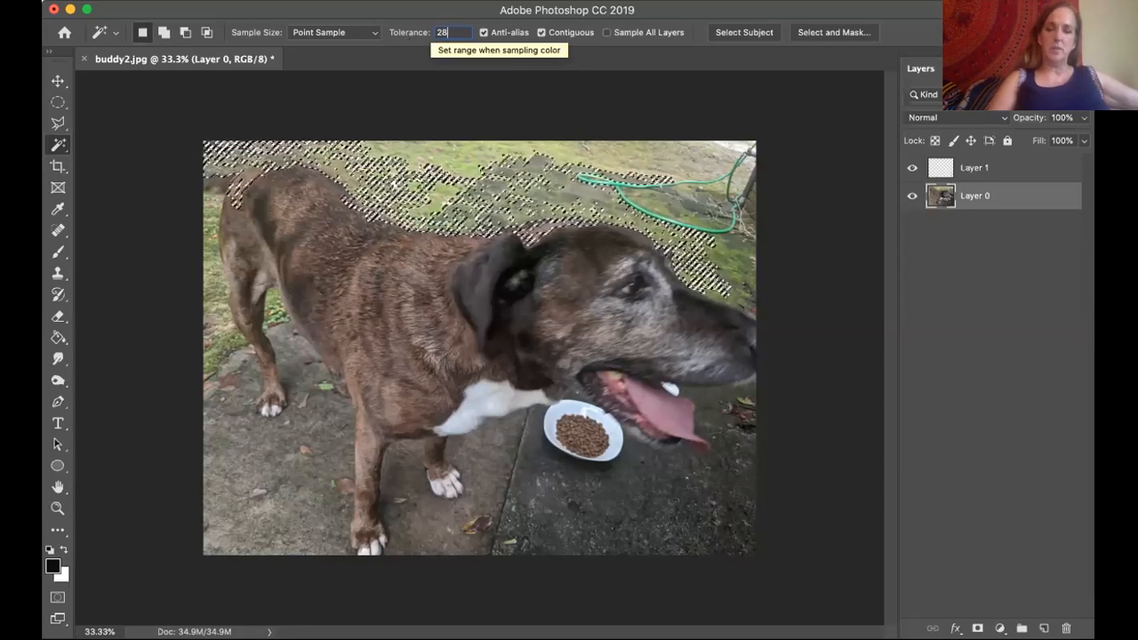
key("super+d")
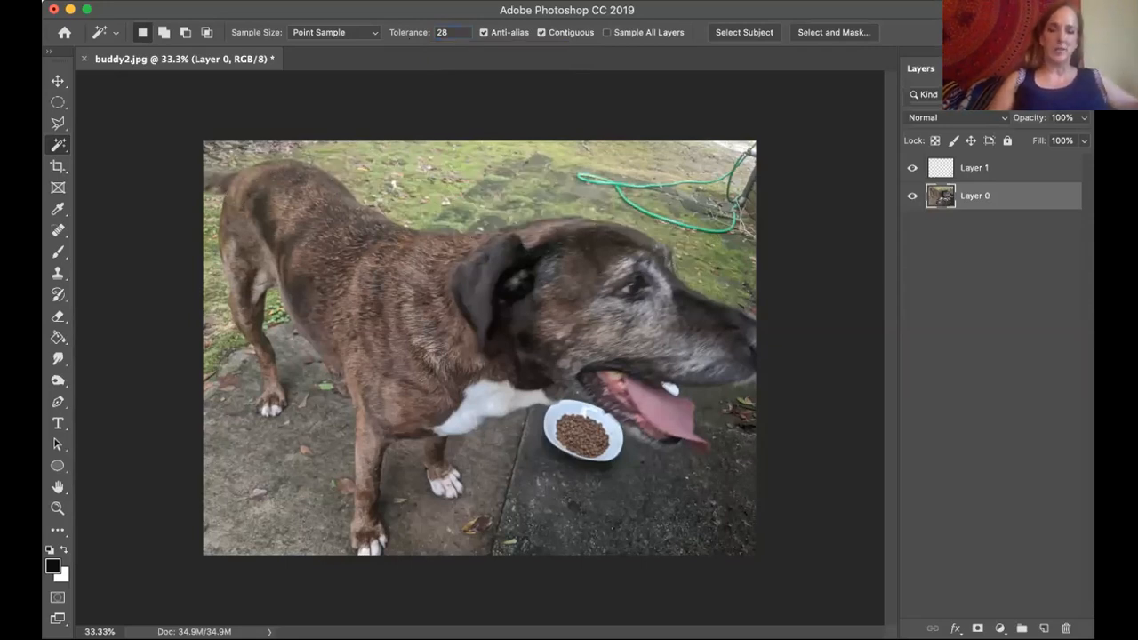
Try Magic Wand selections of the ground near the dog's tail and the grass behind its neck, and deselect.
left_click(307, 149)
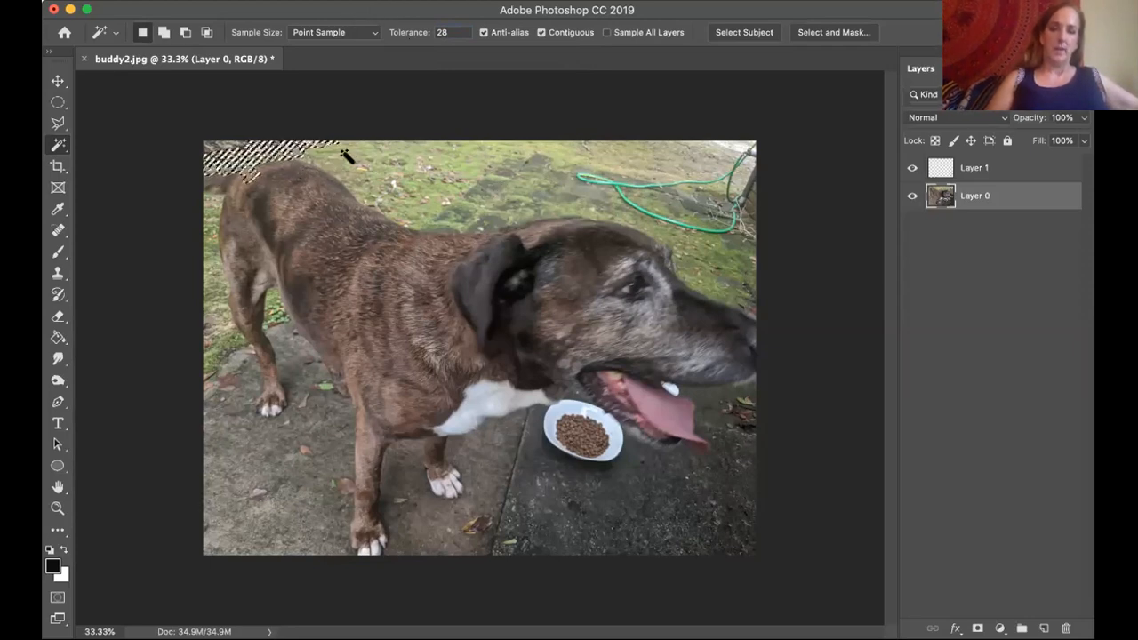
left_click(481, 227)
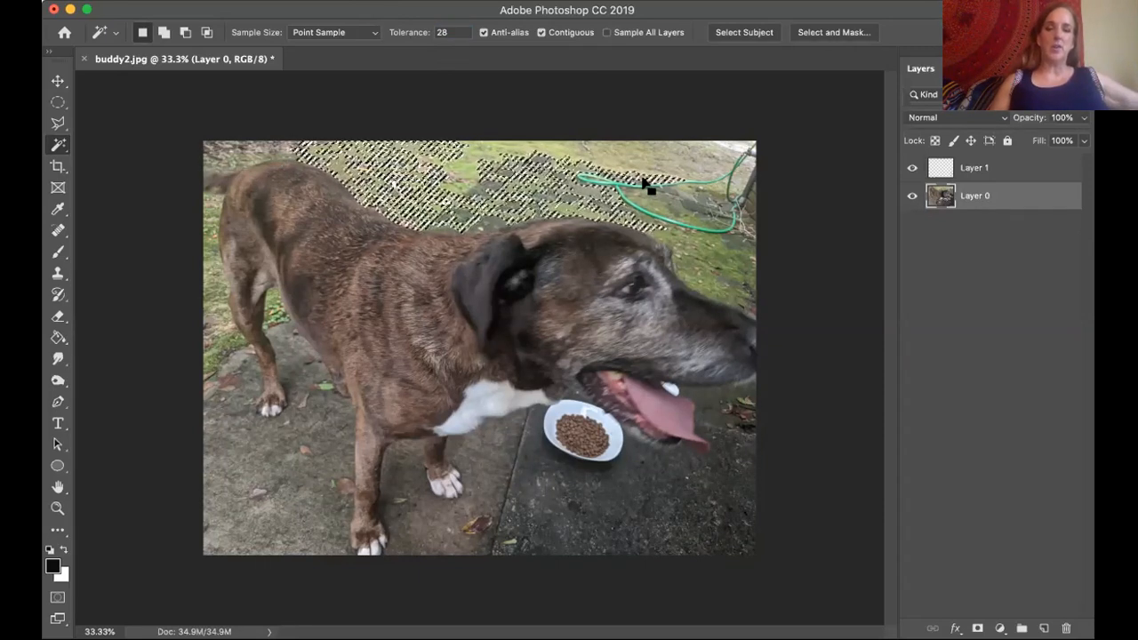
key("super+d")
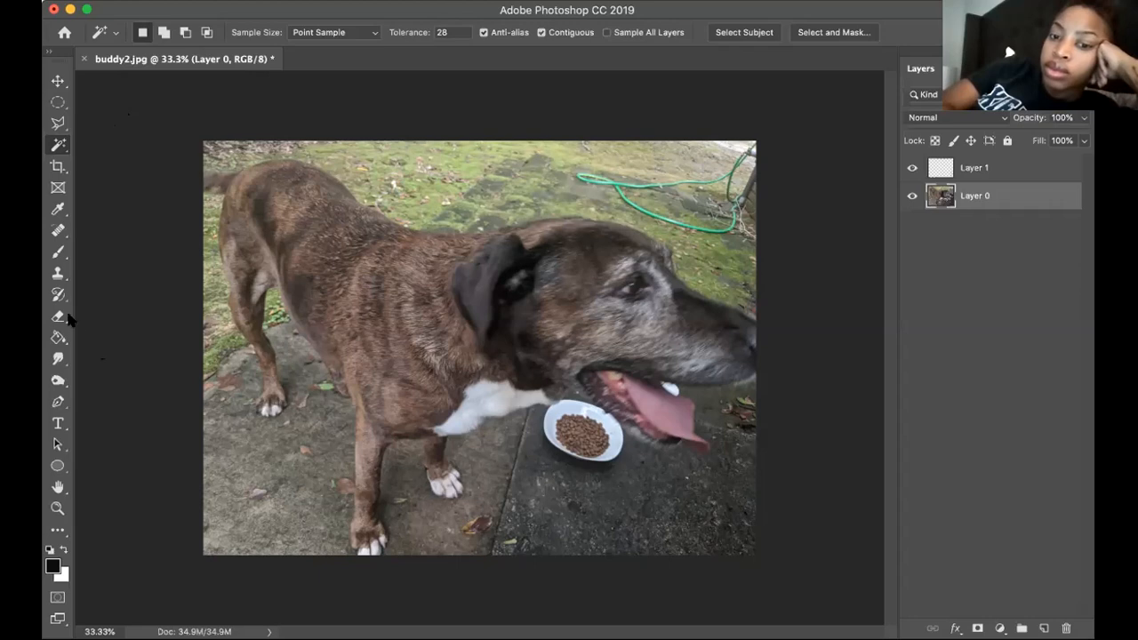
Activate the Eraser tool and enlarge its brush to 250 px.
left_click(58, 317)
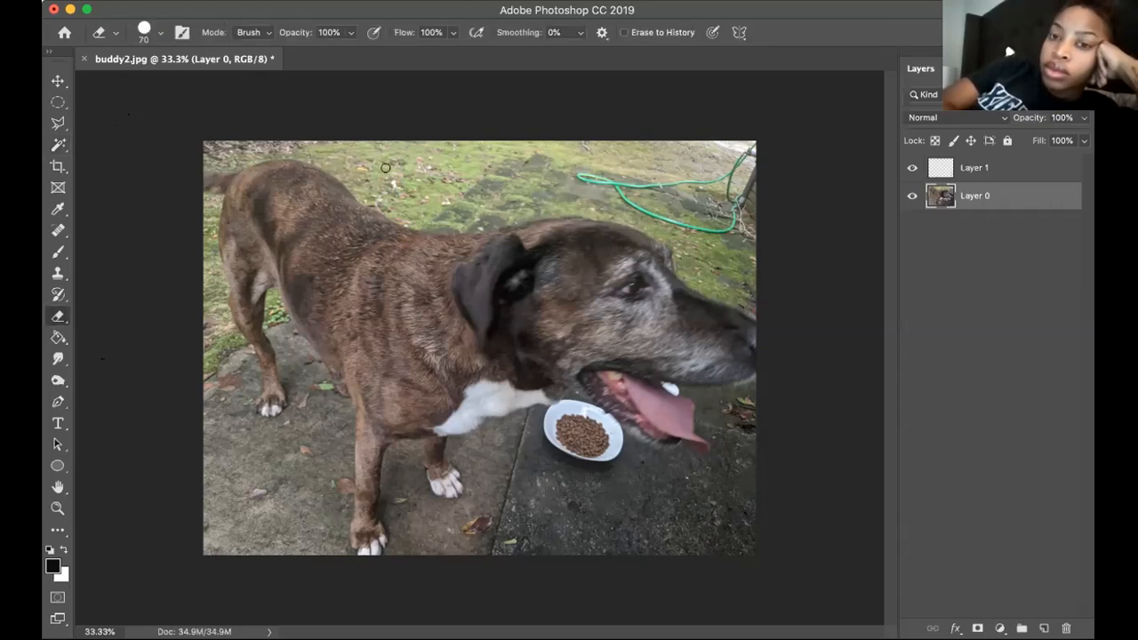
key("bracketright")
key("bracketright")
key("bracketright")
key("bracketright")
key("bracketright")
key("bracketright")
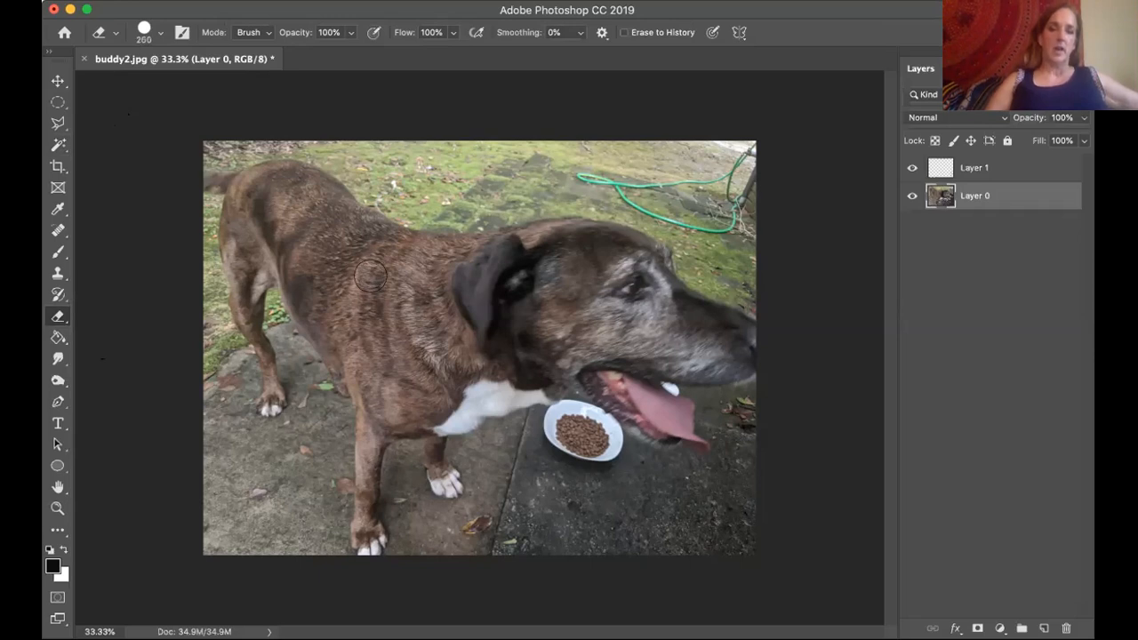
Review the eraser's brush presets and erase a strip of grass above the dog's neck on Layer 0.
left_click(161, 35)
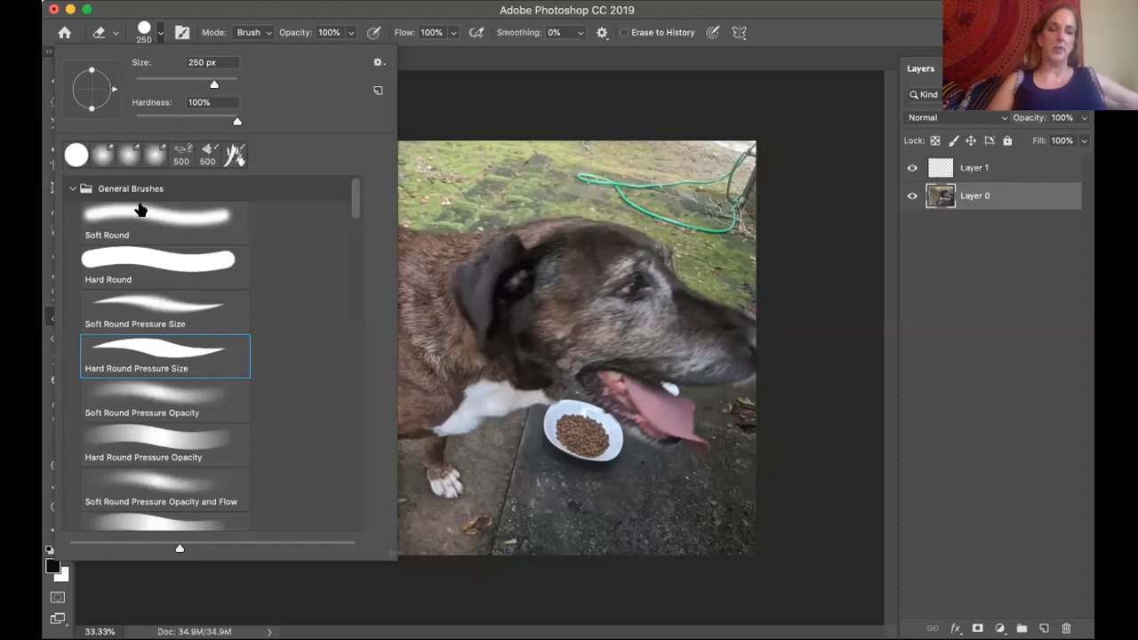
scroll(183, 305, "down", 2)
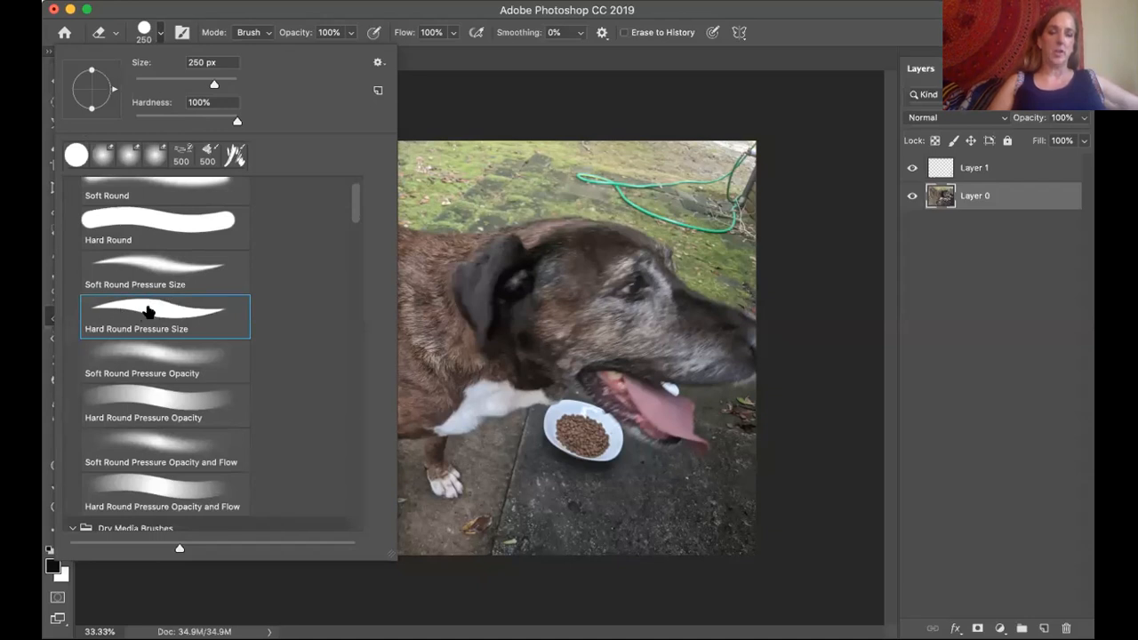
left_click(483, 91)
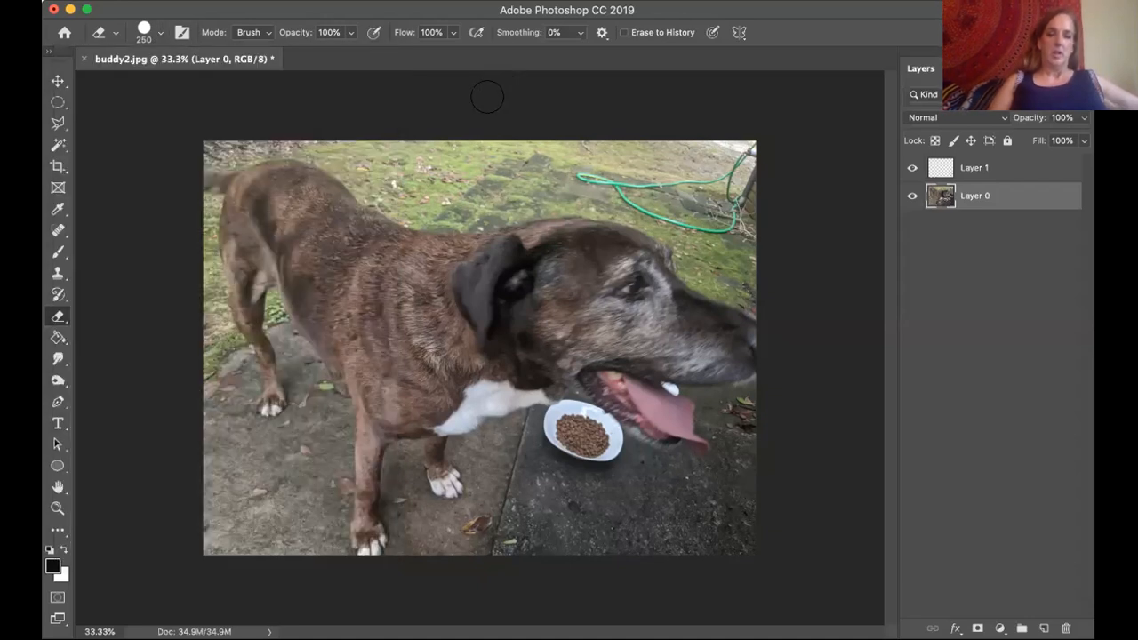
left_click(414, 186)
left_click_drag(434, 183, 501, 176)
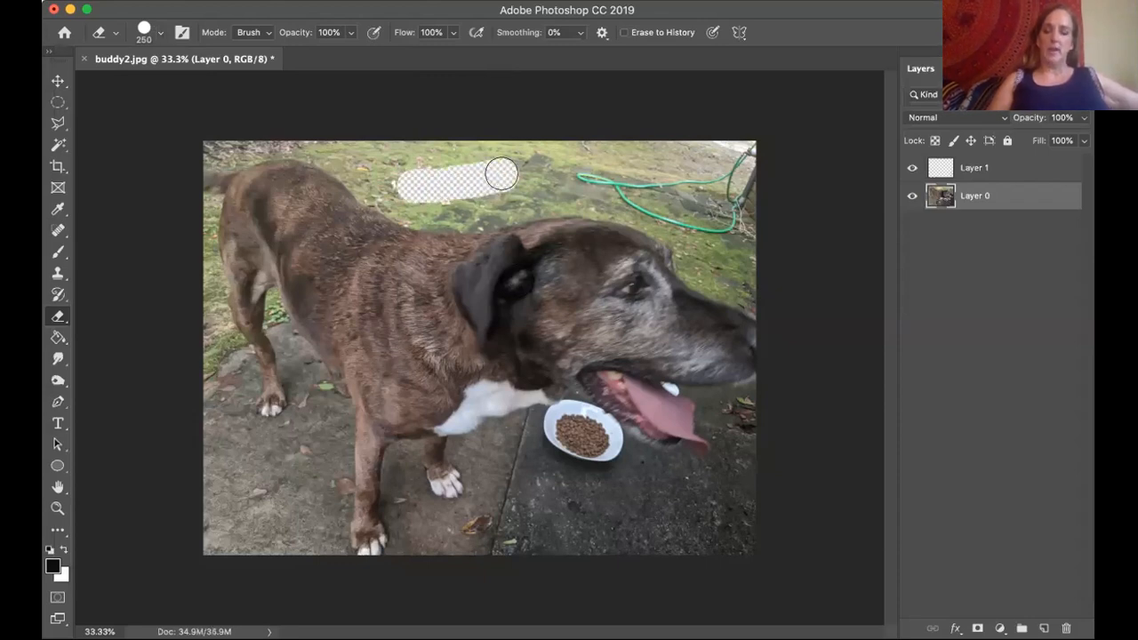
Enlarge the eraser brush and erase the background across the photo's upper edge above the dog's back and head.
key("bracketright")
key("bracketright")
key("bracketright")
key("bracketright")
left_click(501, 174)
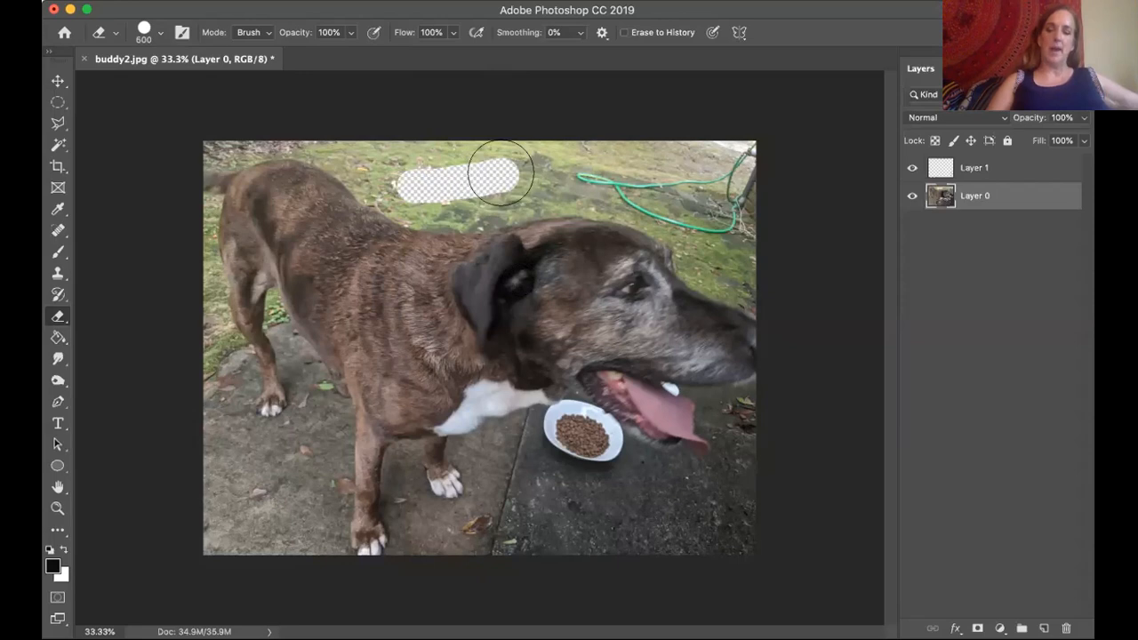
key("bracketleft")
key("bracketleft")
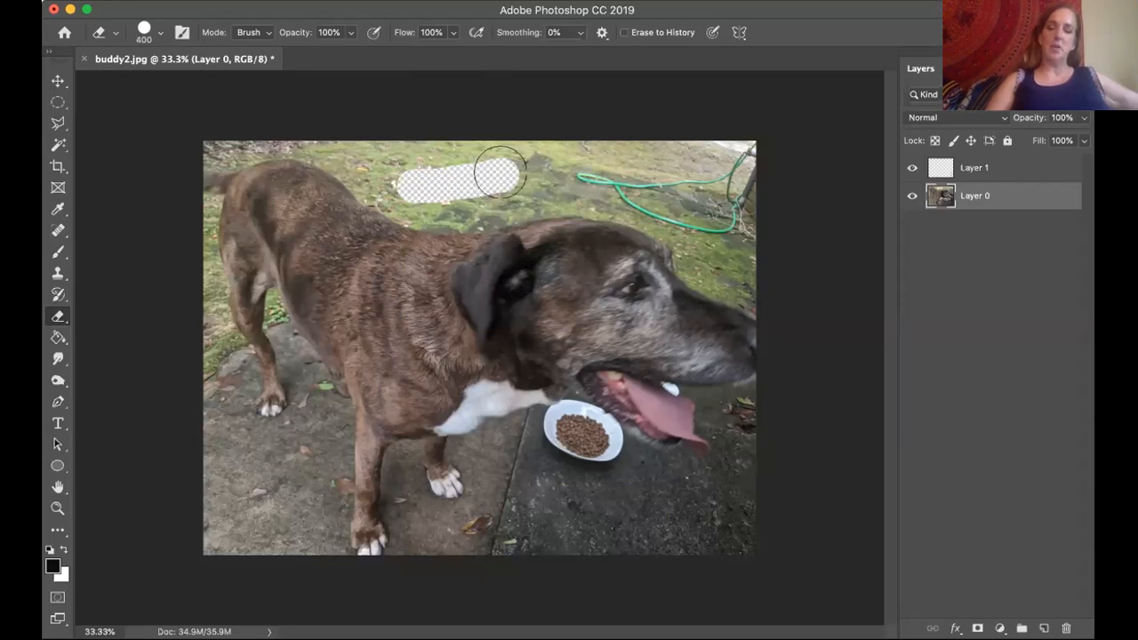
key("bracketleft")
left_click(393, 155)
mouse_move(527, 140)
left_mouse_down()
mouse_move(766, 152)
mouse_move(341, 136)
mouse_move(417, 168)
mouse_move(714, 169)
mouse_move(743, 183)
mouse_move(750, 230)
mouse_move(723, 187)
mouse_move(659, 177)
mouse_move(444, 193)
mouse_move(324, 144)
left_mouse_up()
Try a Magnetic Lasso selection along the dog's back up to its head, and deselect.
left_click(58, 145)
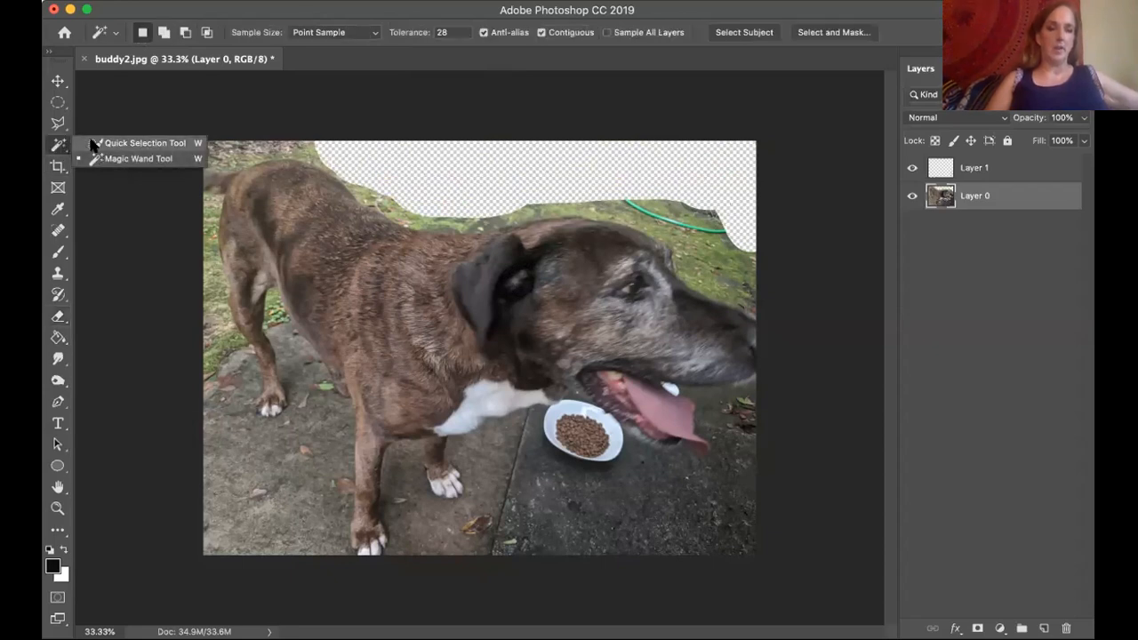
left_click(59, 123)
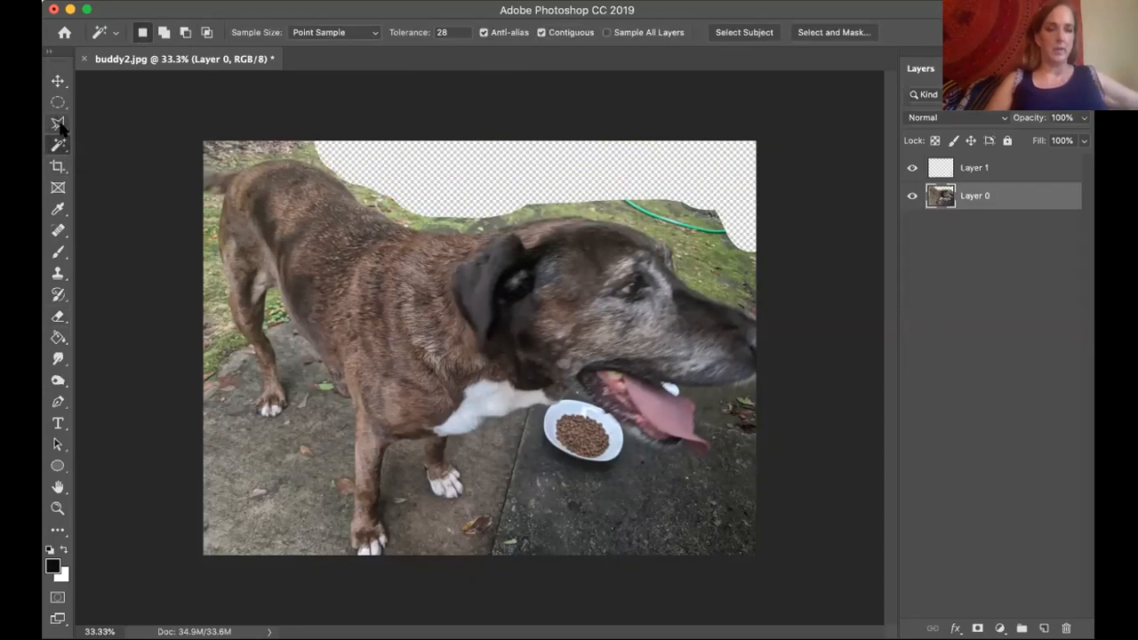
left_click(60, 122)
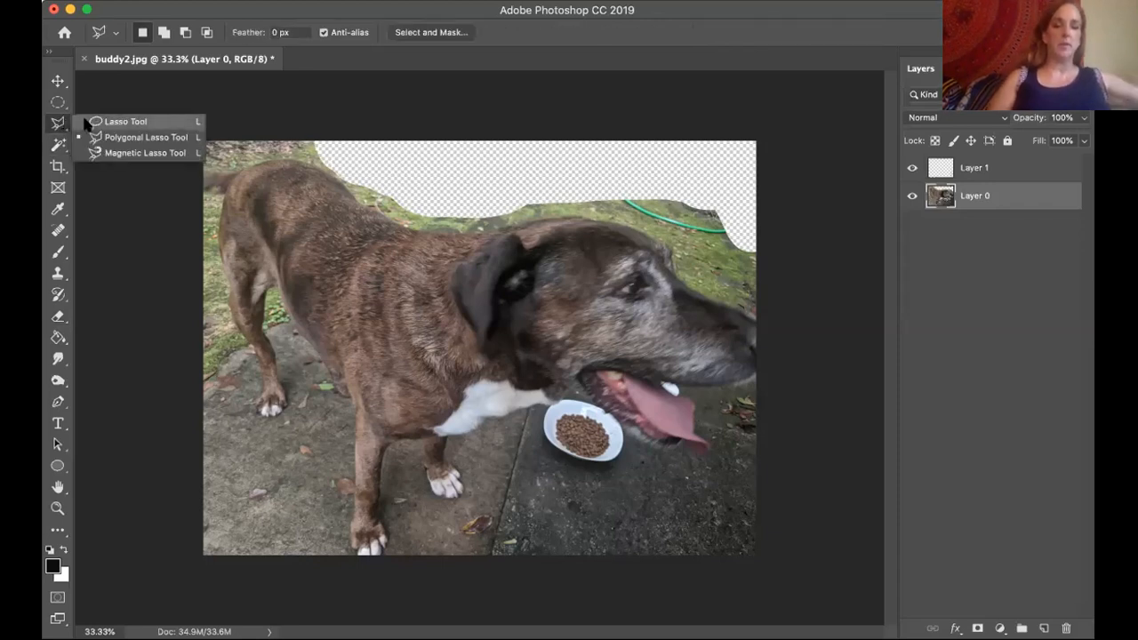
left_click(127, 154)
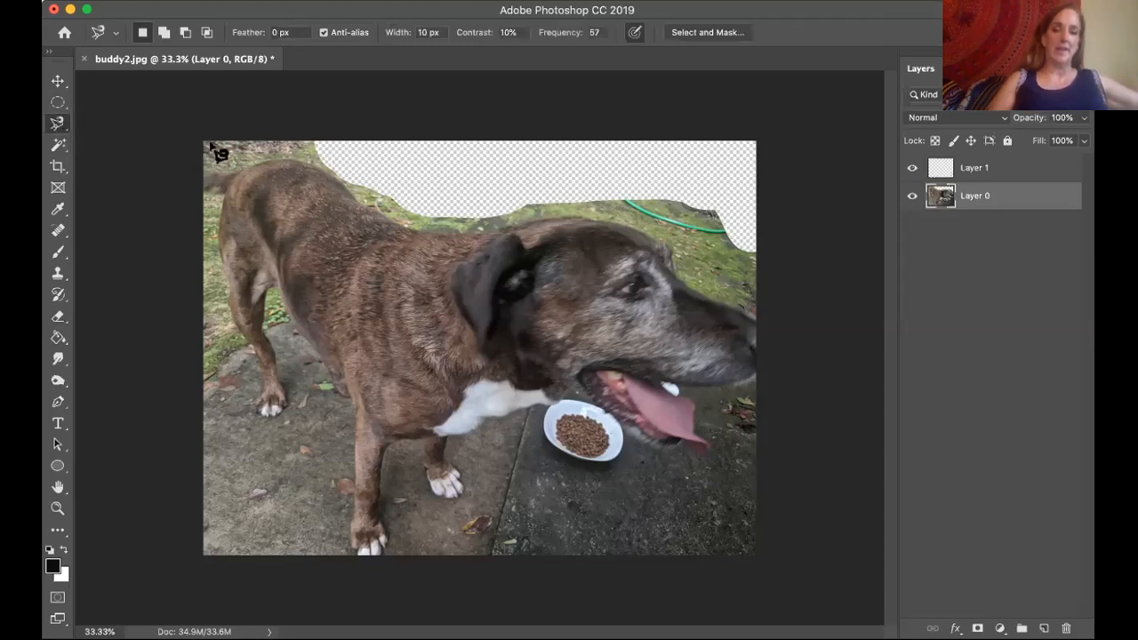
left_click(249, 163)
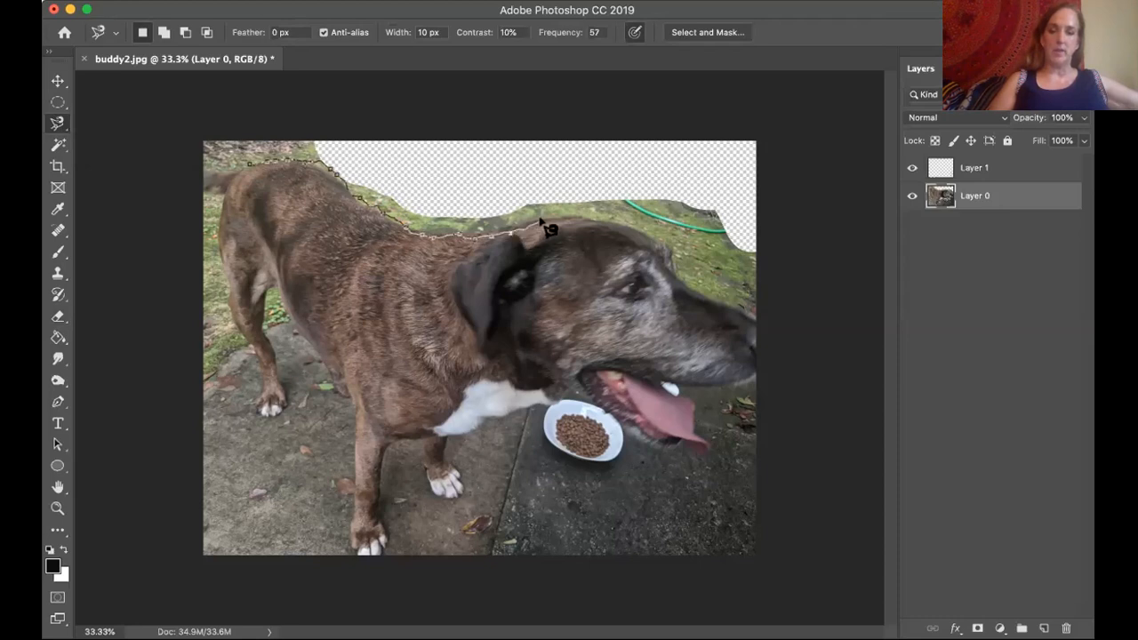
double_click(573, 152)
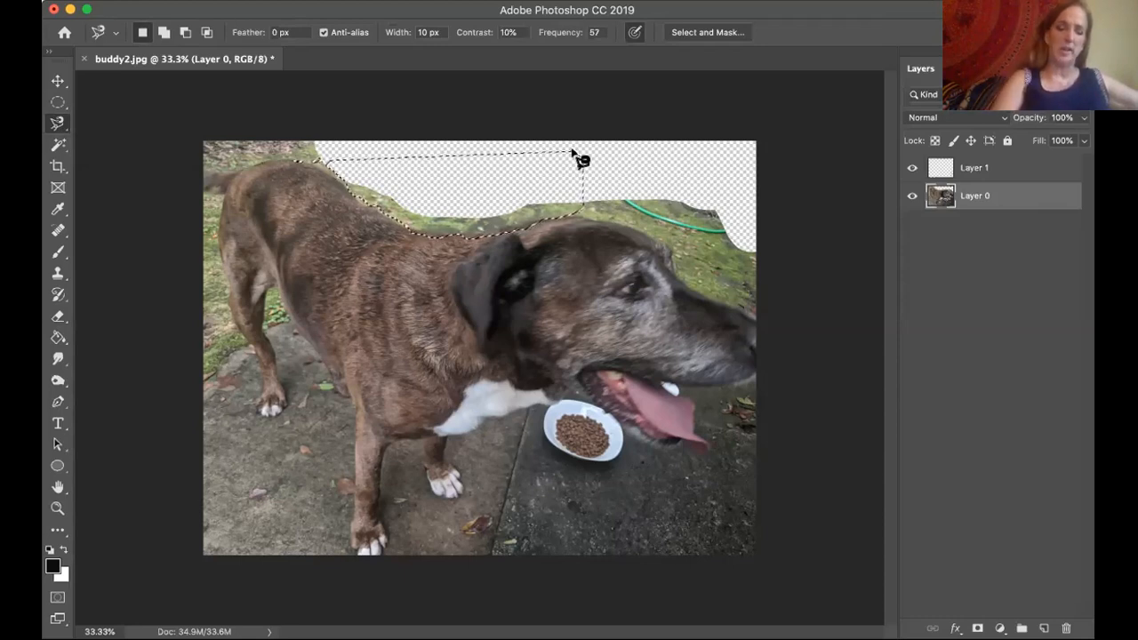
key("super+d")
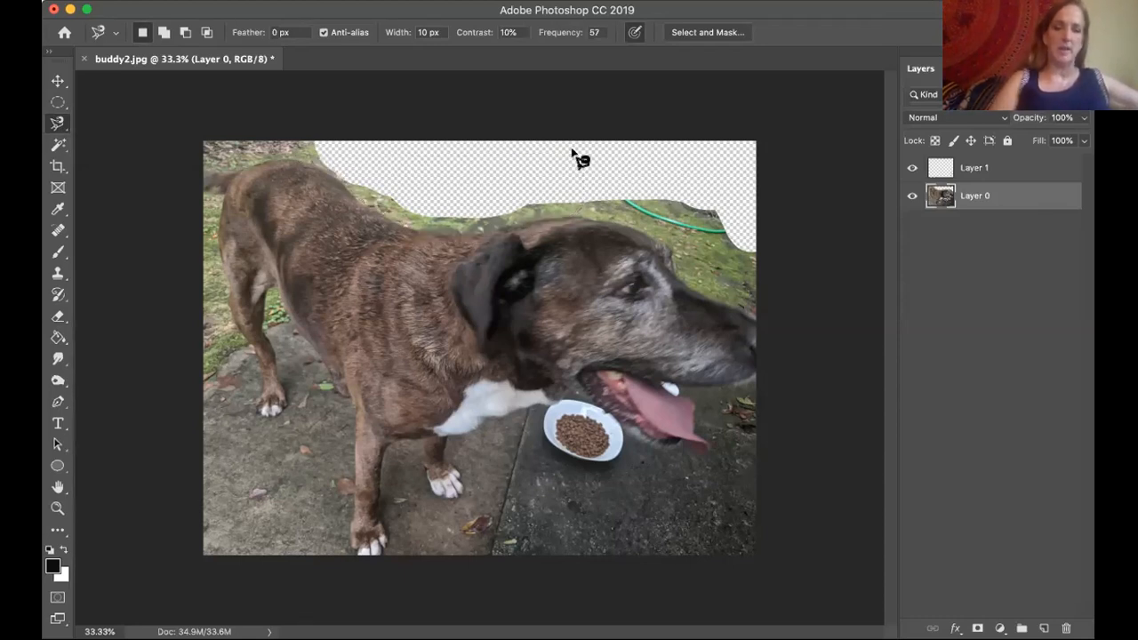
Outline the remaining ground above the dog's tail and rump with the Polygonal Lasso at 50% zoom, delete it, and deselect.
left_click(56, 123)
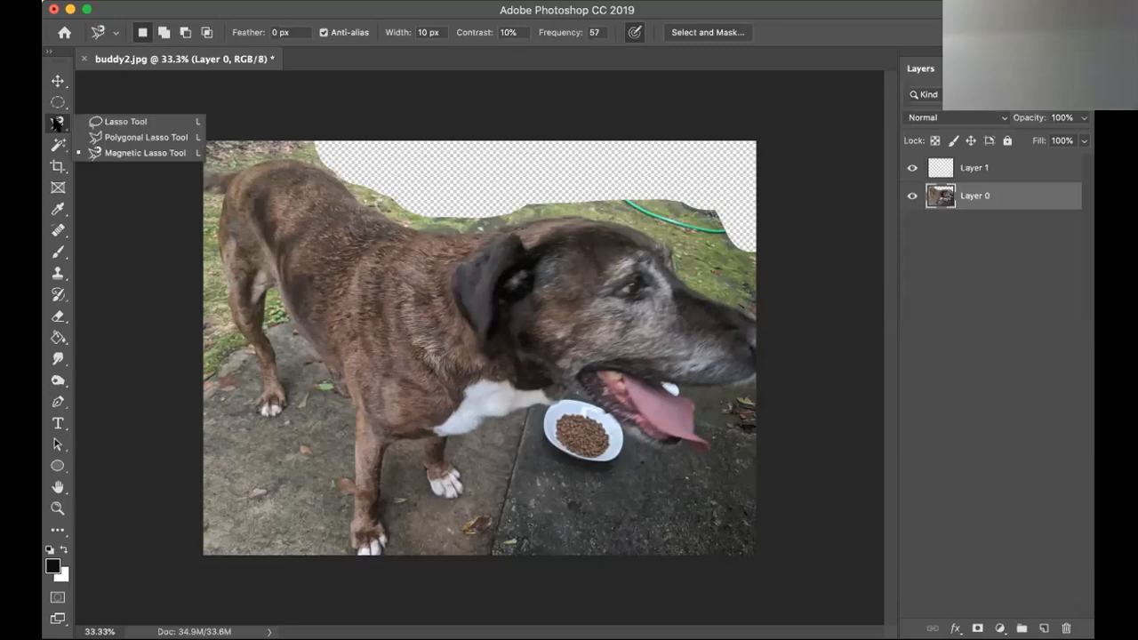
left_click(132, 139)
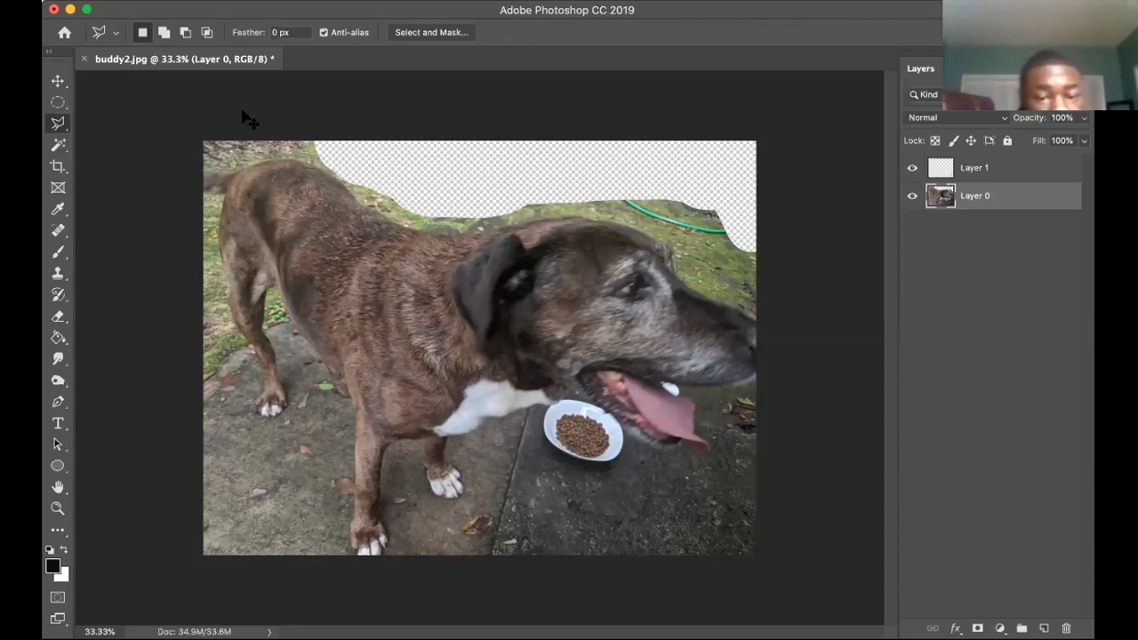
key("super+equal")
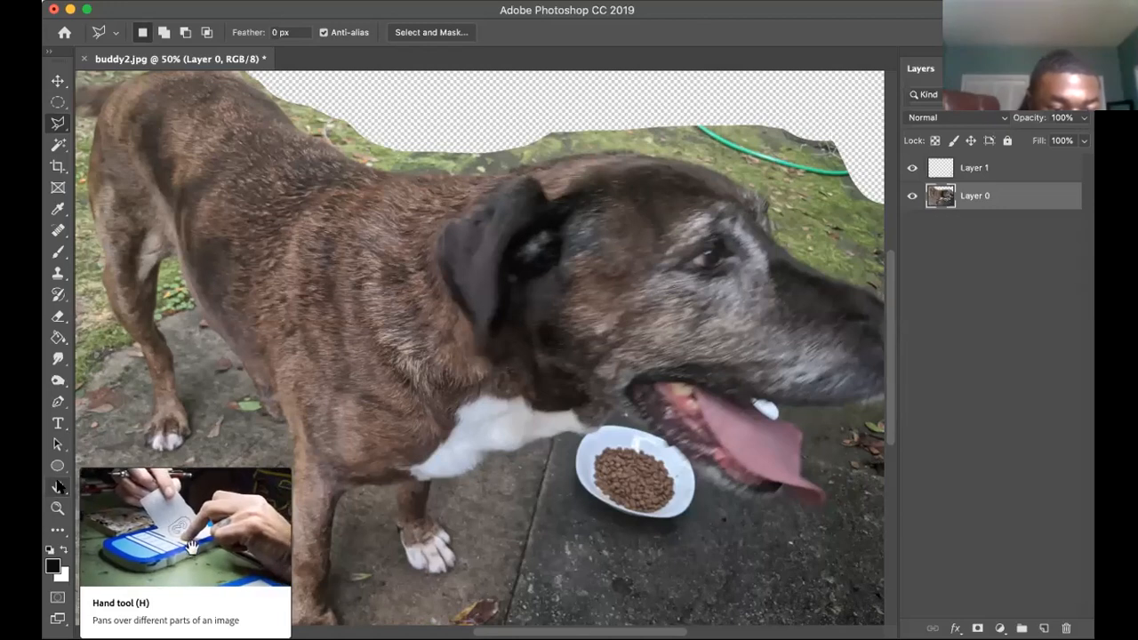
left_click(58, 487)
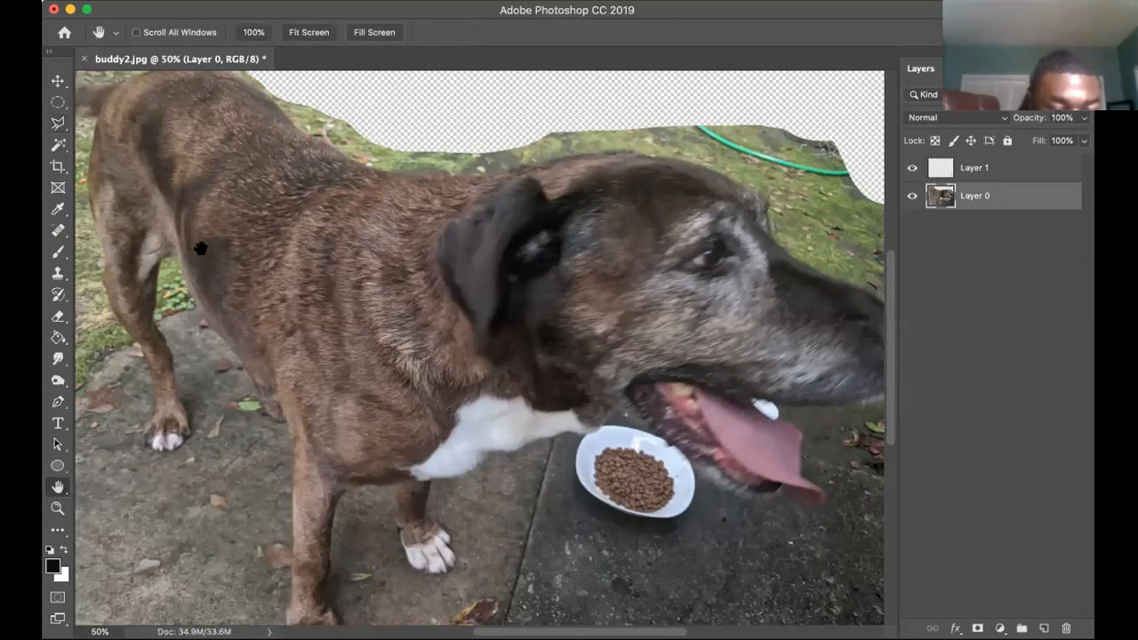
left_click_drag(201, 249, 292, 354)
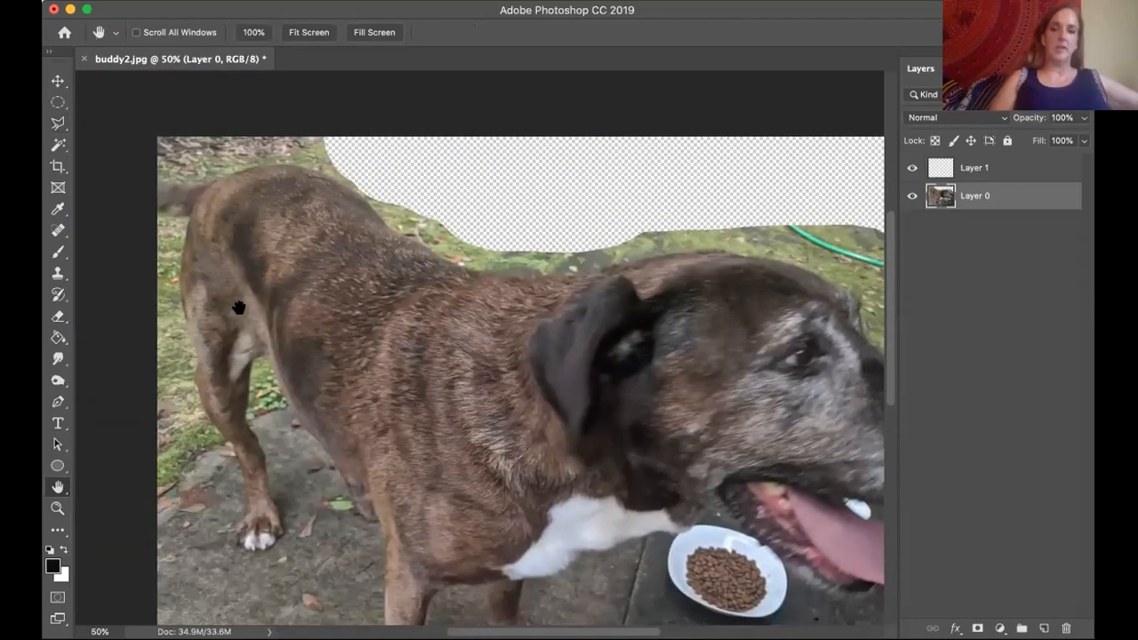
left_click_drag(238, 307, 325, 368)
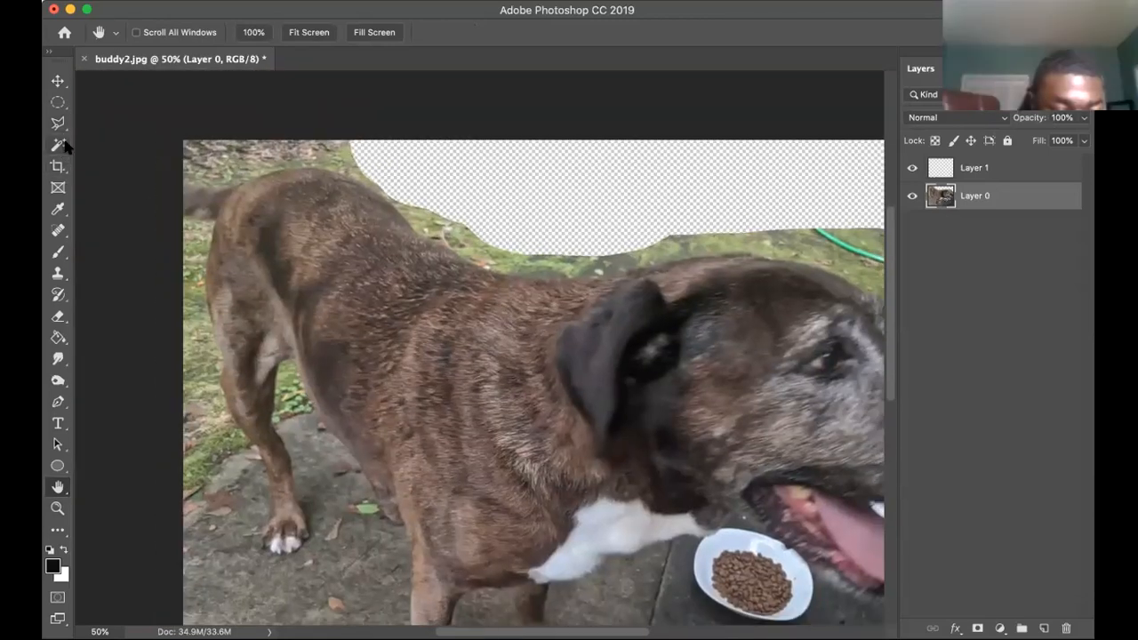
left_click(57, 123)
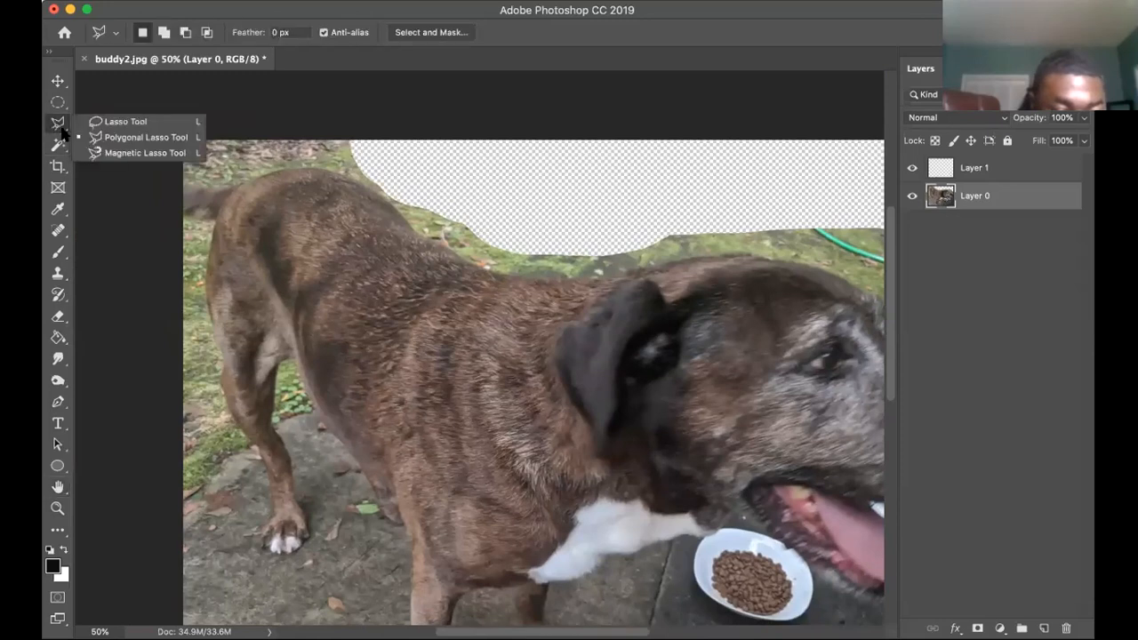
left_click(113, 137)
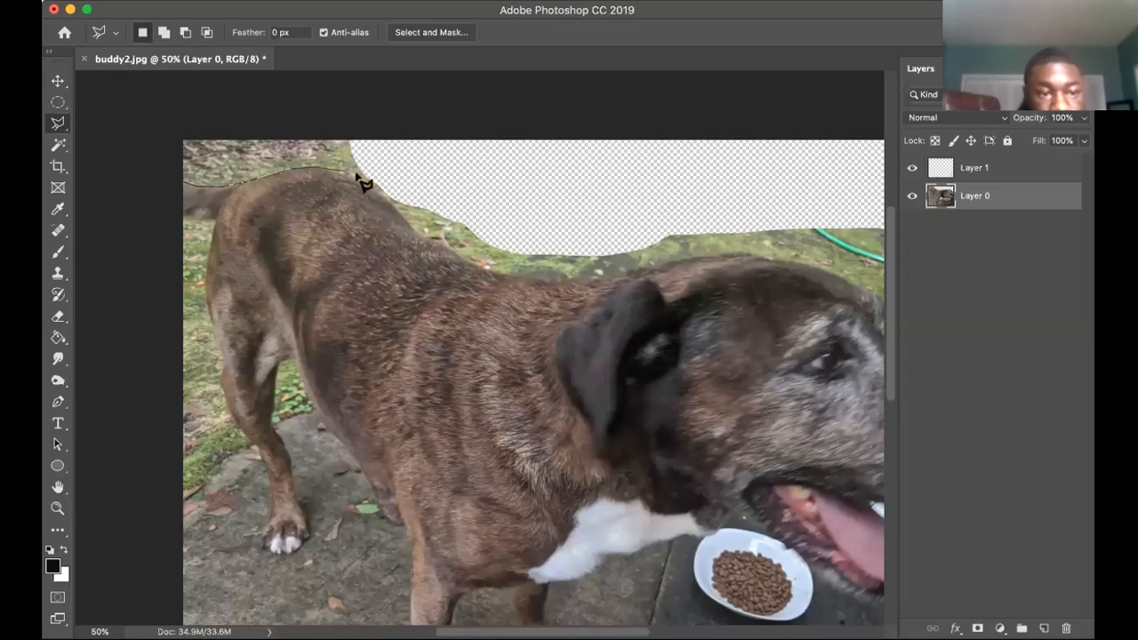
left_click(384, 192)
left_click(442, 137)
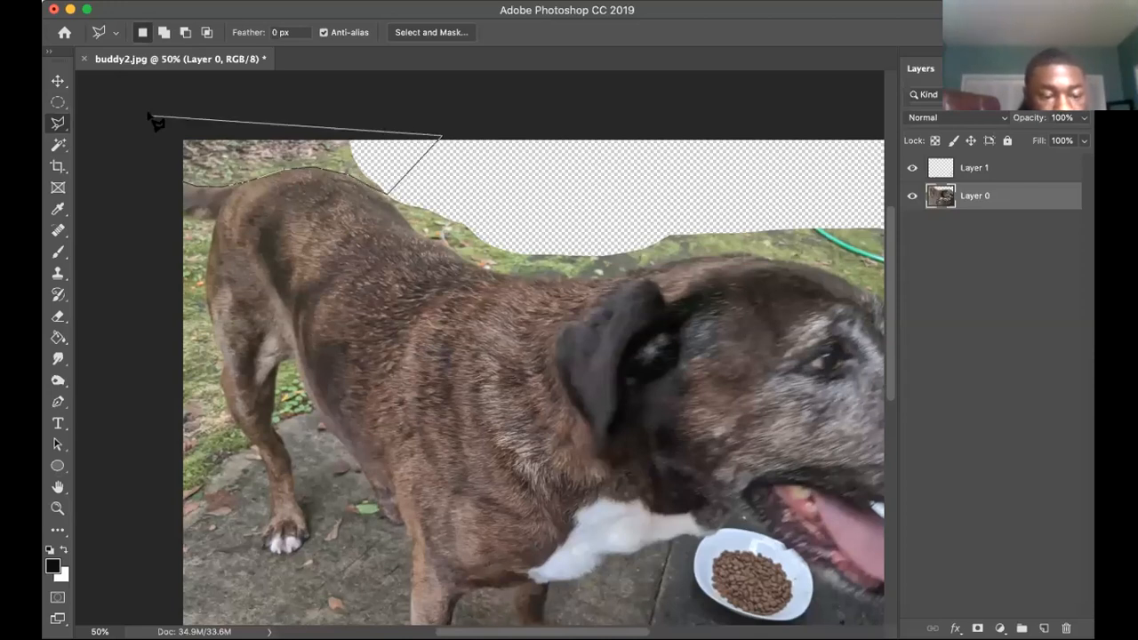
left_click(149, 116)
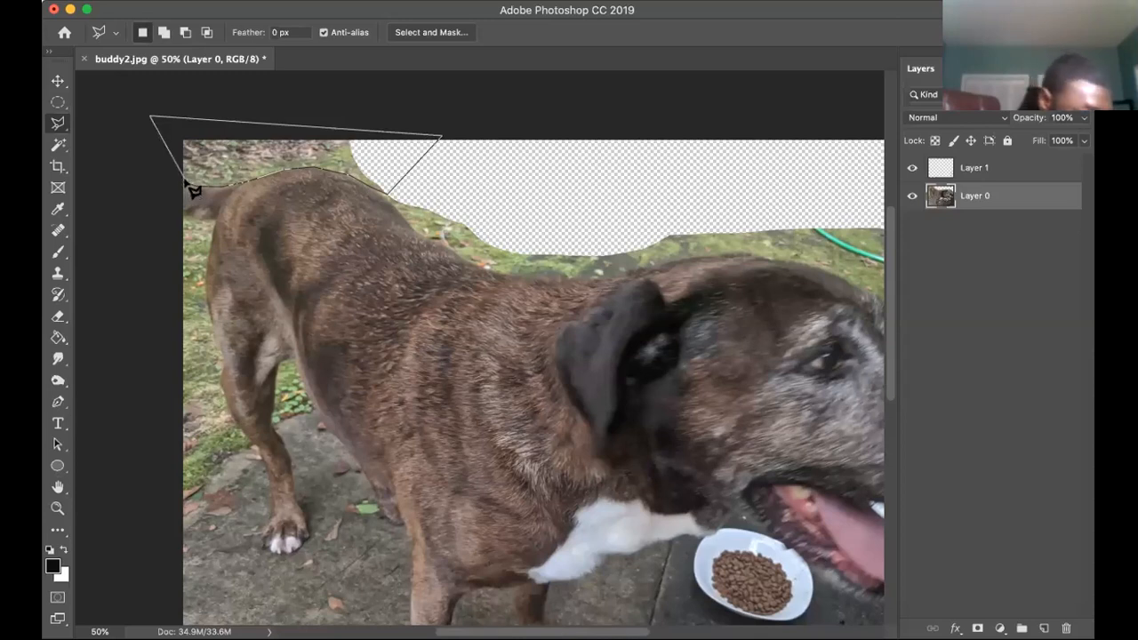
left_click(189, 187)
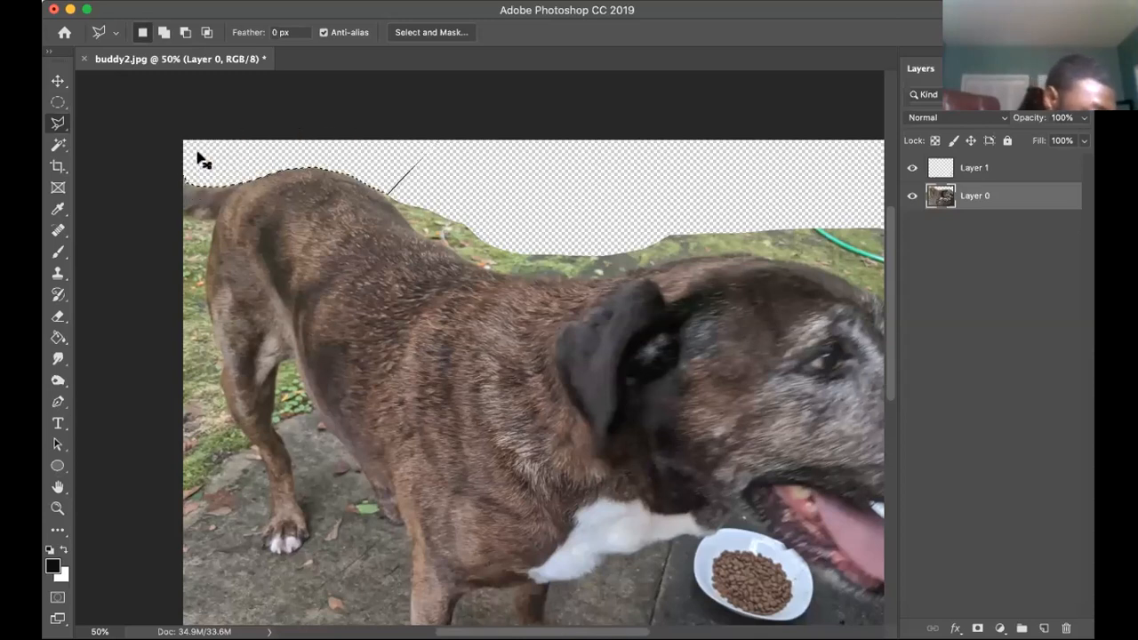
key("super+d")
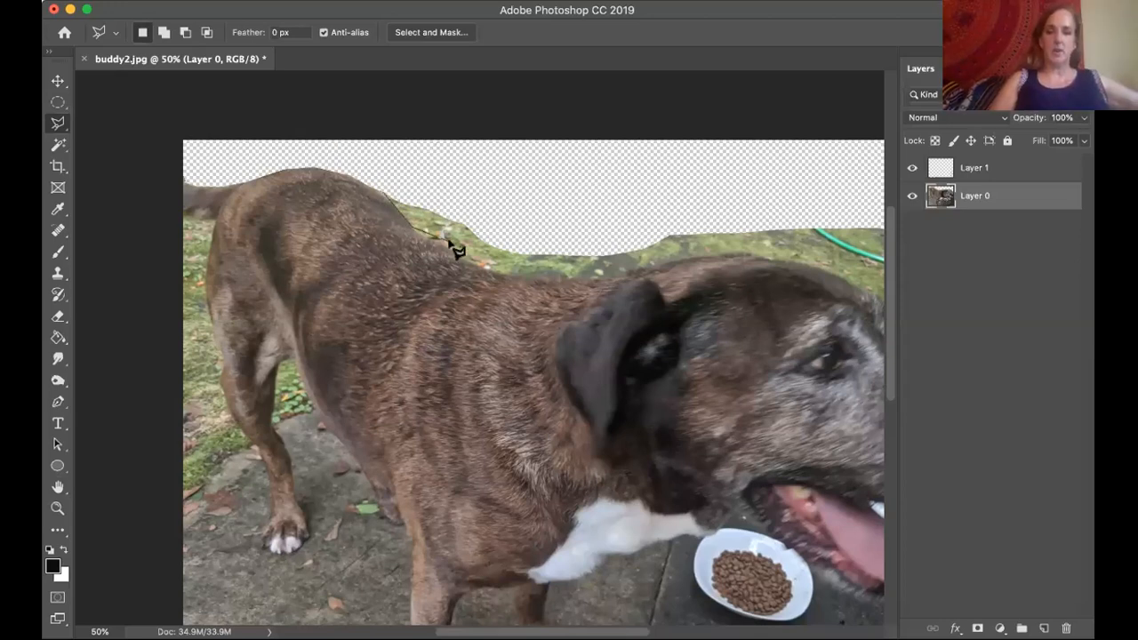
Outline the grass strip along the dog's back, neck and head with the Polygonal Lasso, delete it, and deselect.
mouse_move(451, 254)
left_mouse_down()
mouse_move(536, 286)
mouse_move(753, 259)
mouse_move(826, 269)
mouse_move(858, 286)
mouse_move(897, 265)
mouse_move(864, 196)
mouse_move(487, 175)
mouse_move(363, 198)
left_mouse_up()
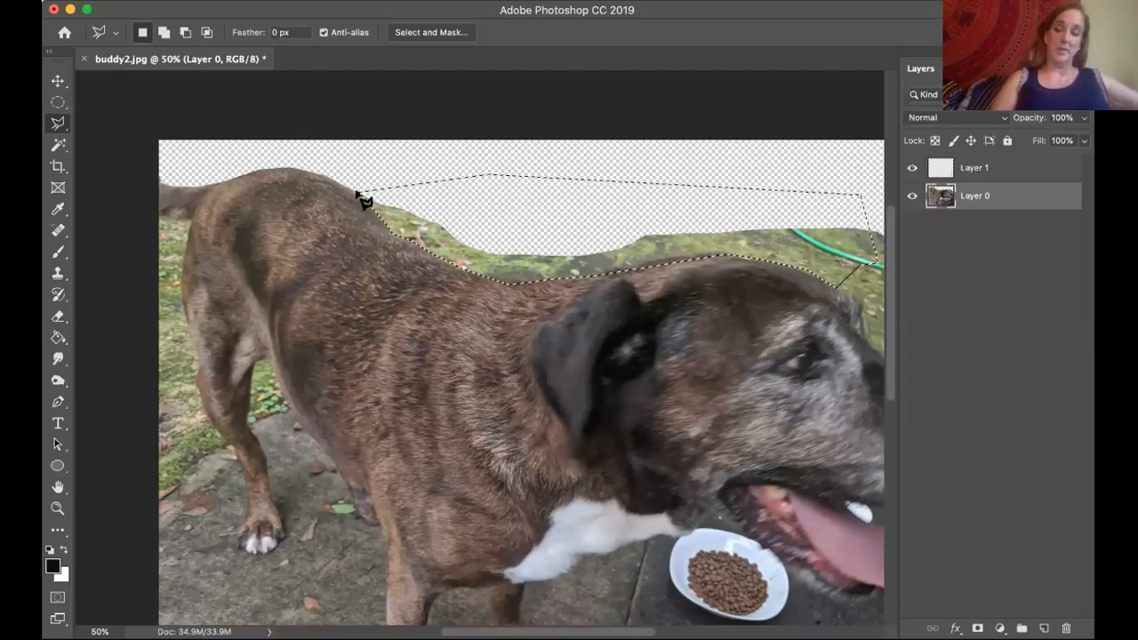
key("Delete")
key("ctrl+d")
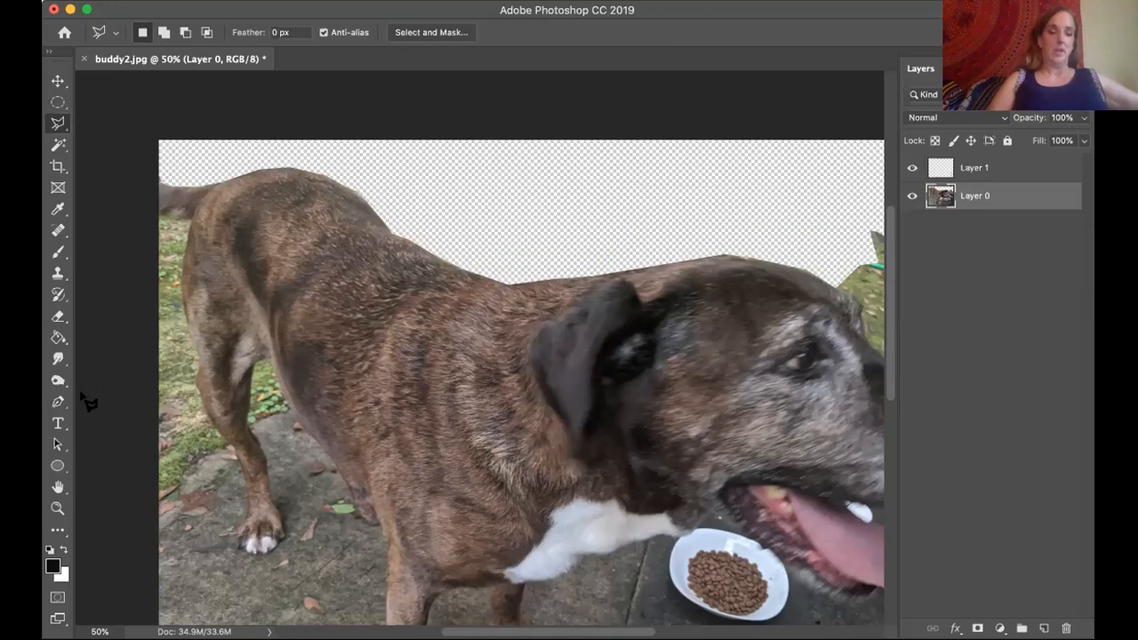
Outline the grass patch above the dog's brow and snout with the Polygonal Lasso, delete it, and deselect.
left_click(59, 487)
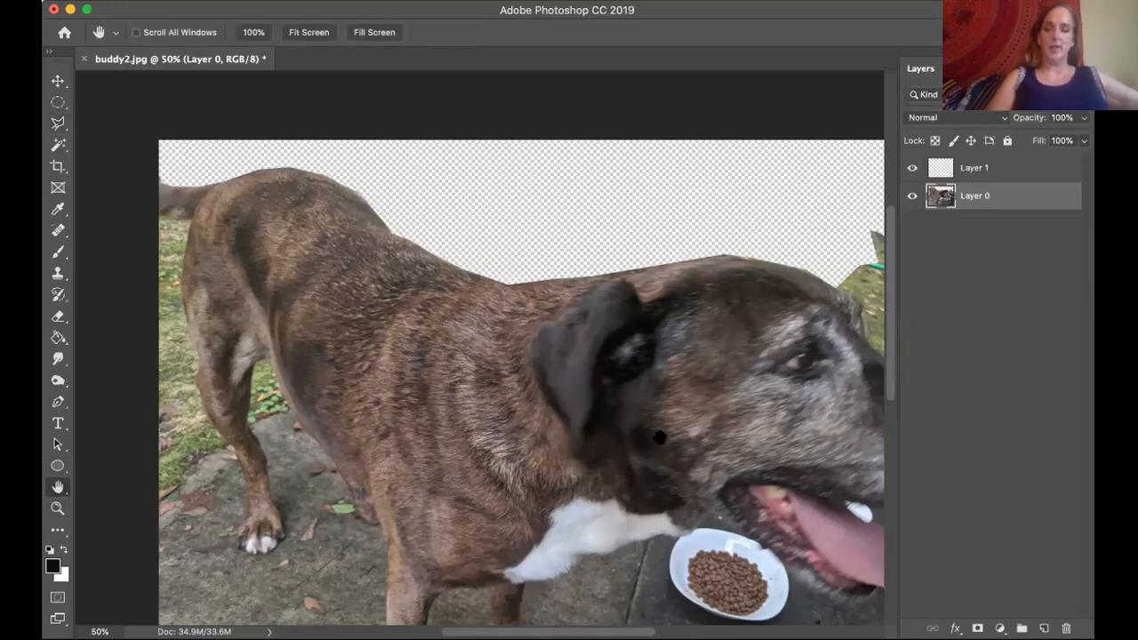
left_click_drag(478, 380, 293, 327)
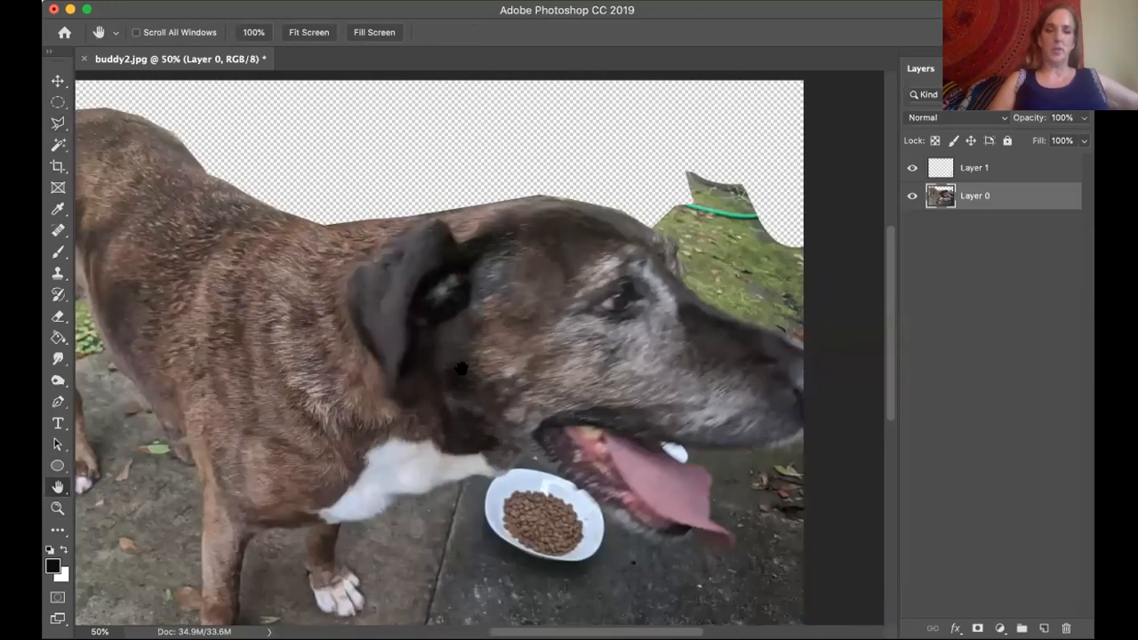
left_click(58, 124)
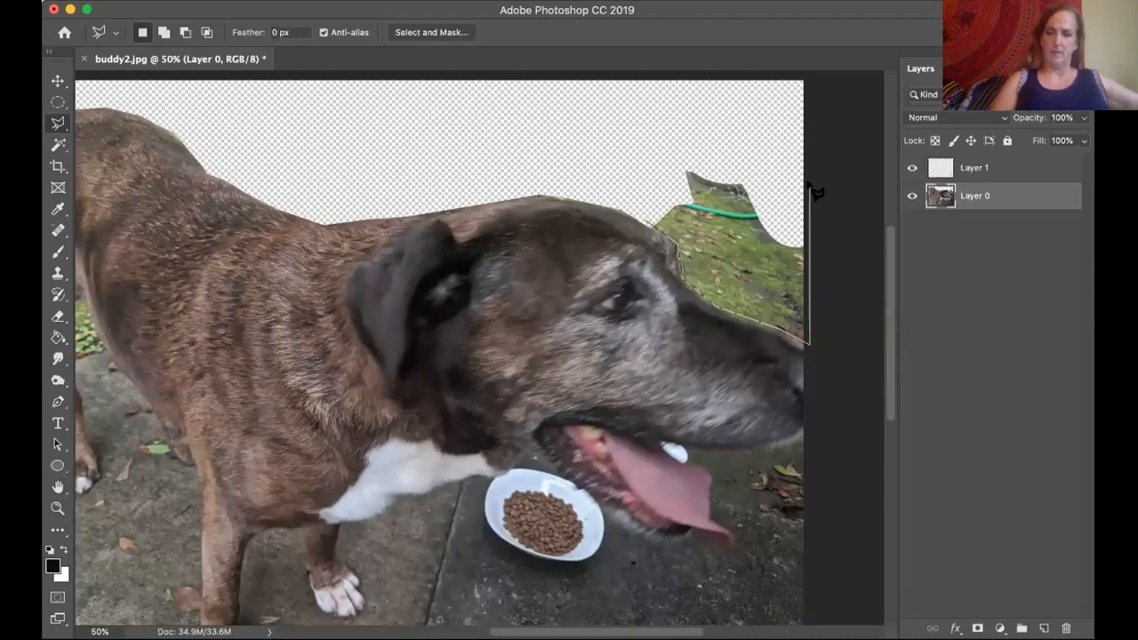
left_click(650, 225)
key("Delete")
key("super+d")
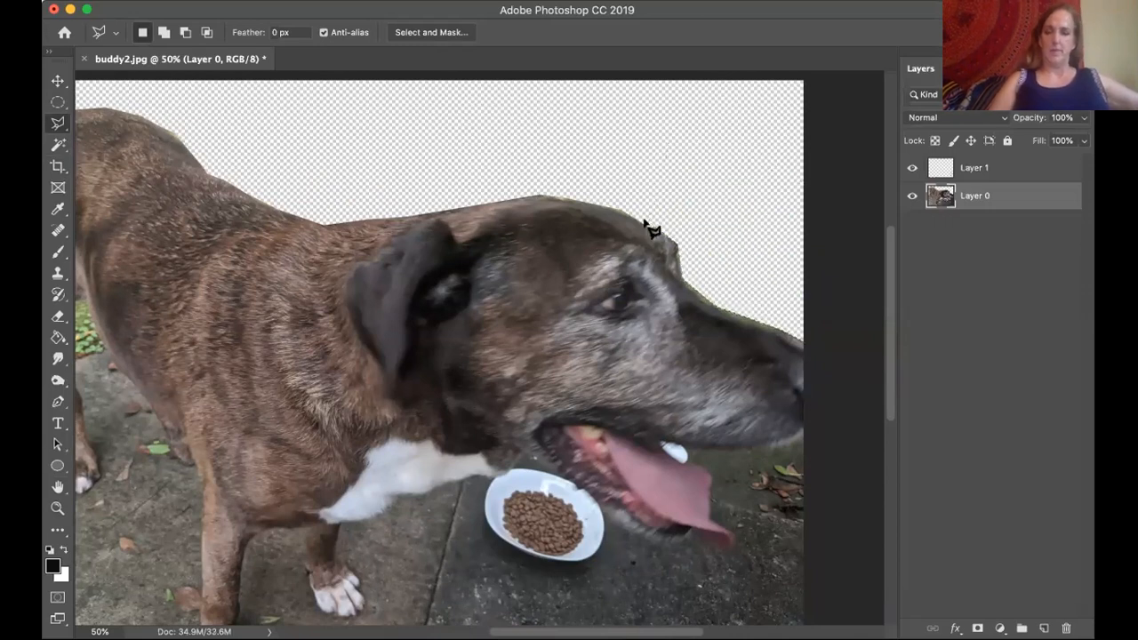
Outline the pavement and food bowl below the dog's chin and chest, past the far front paw, with the Polygonal Lasso and delete them.
left_click(56, 491)
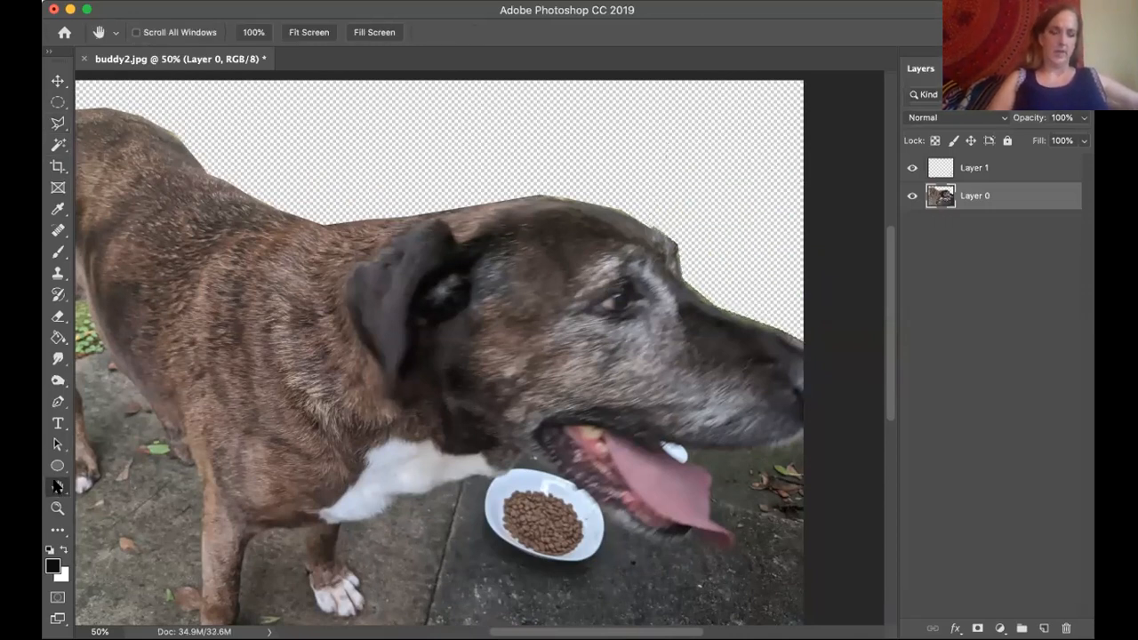
left_click_drag(539, 483, 583, 271)
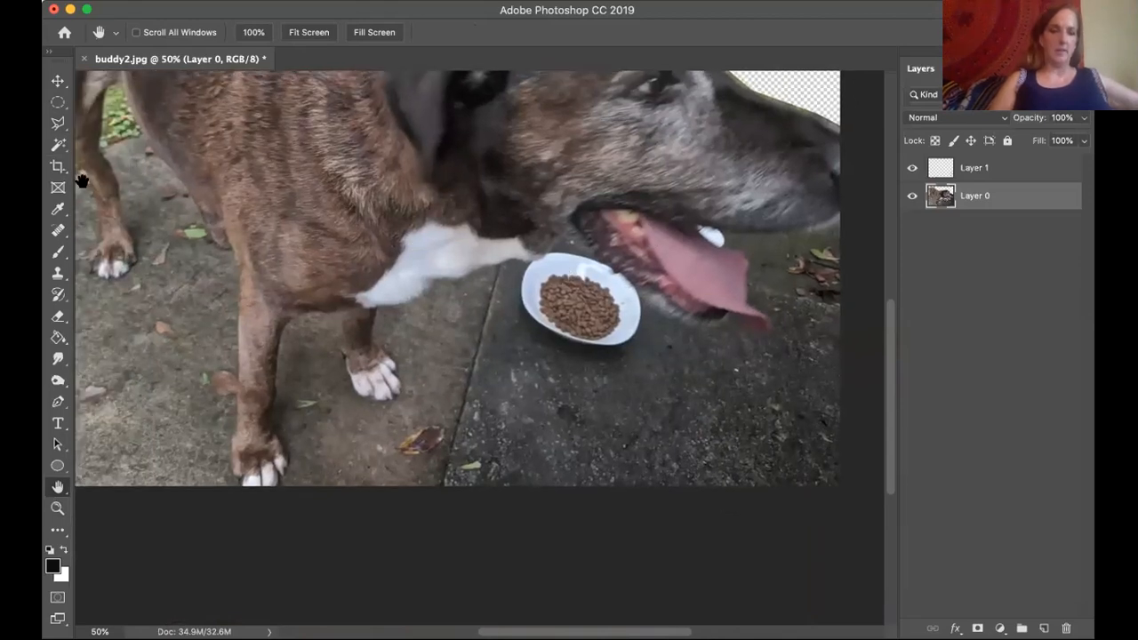
left_click(57, 125)
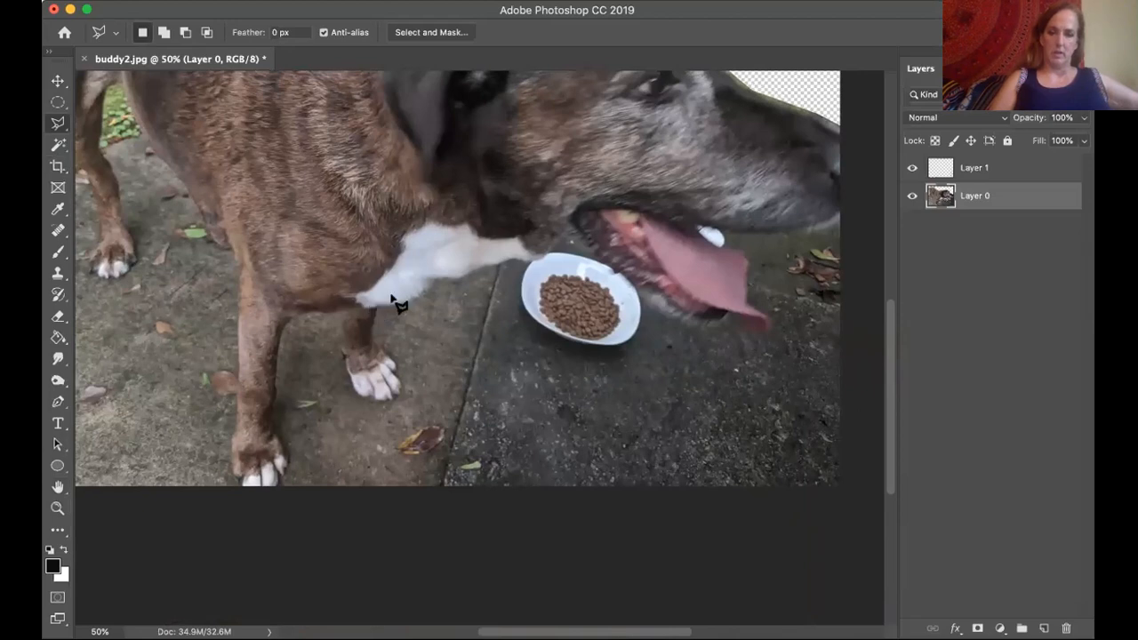
mouse_move(441, 278)
left_mouse_down()
mouse_move(528, 258)
mouse_move(528, 273)
mouse_move(572, 235)
mouse_move(679, 329)
mouse_move(728, 318)
mouse_move(761, 332)
mouse_move(771, 313)
mouse_move(750, 303)
mouse_move(747, 258)
mouse_move(727, 250)
mouse_move(722, 226)
mouse_move(795, 239)
mouse_move(849, 201)
mouse_move(848, 500)
mouse_move(401, 496)
mouse_move(405, 397)
mouse_move(378, 309)
left_mouse_up()
key("Delete")
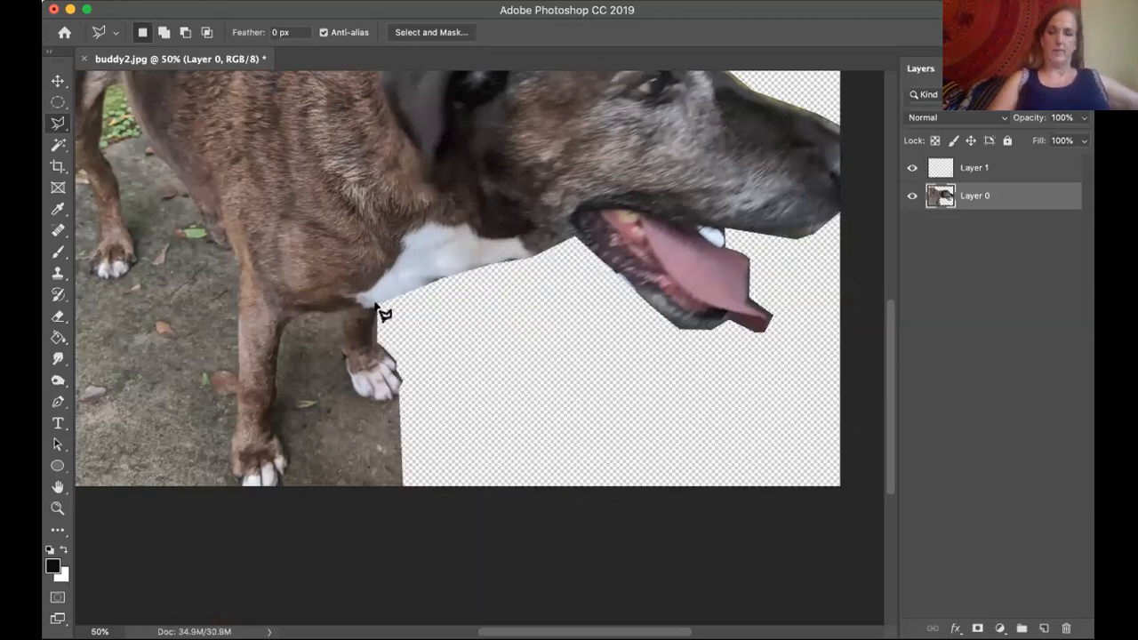
Outline the ground behind the hind leg, under the belly and up to the near front leg with the Magnetic Lasso, delete it, and deselect.
left_click(58, 487)
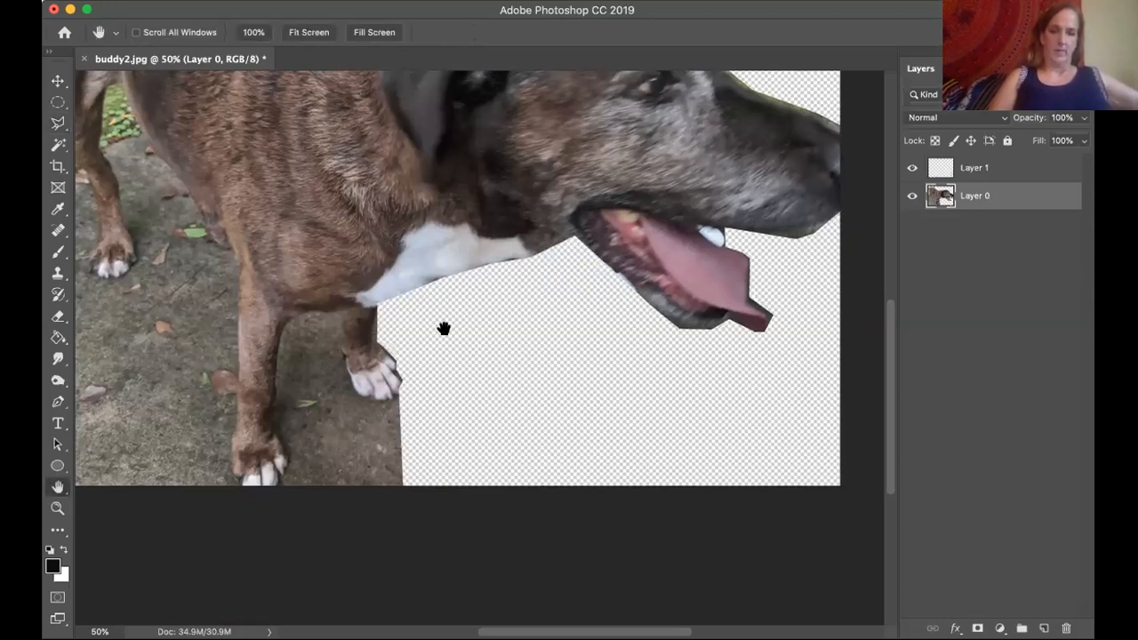
left_click_drag(299, 460, 472, 439)
scroll(368, 394, "up", 5)
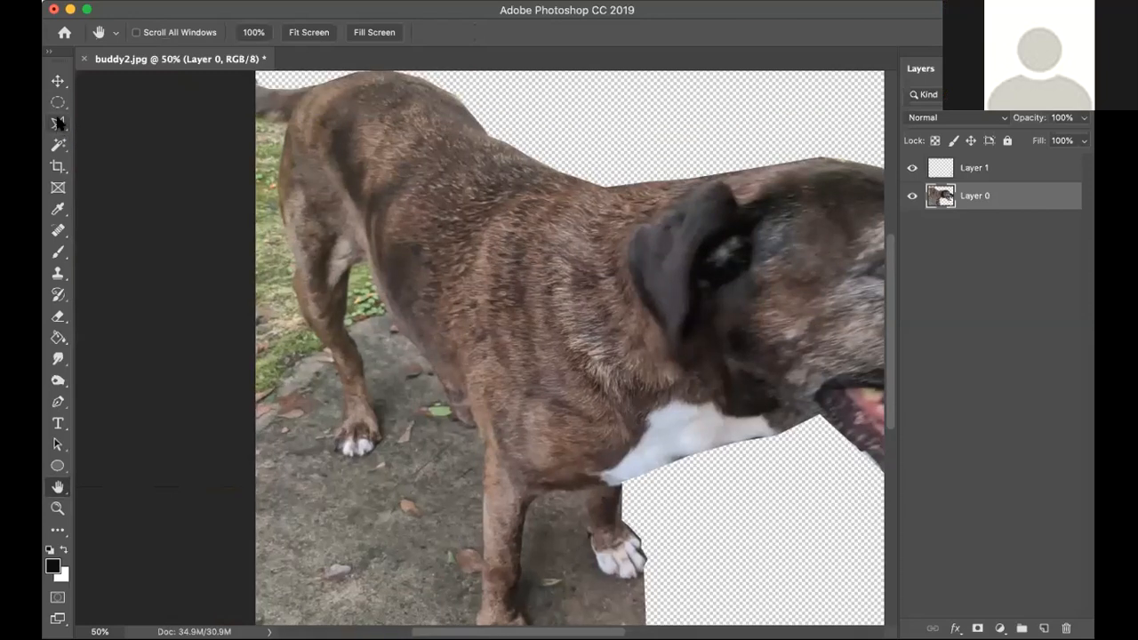
left_click(58, 123)
left_click(115, 150)
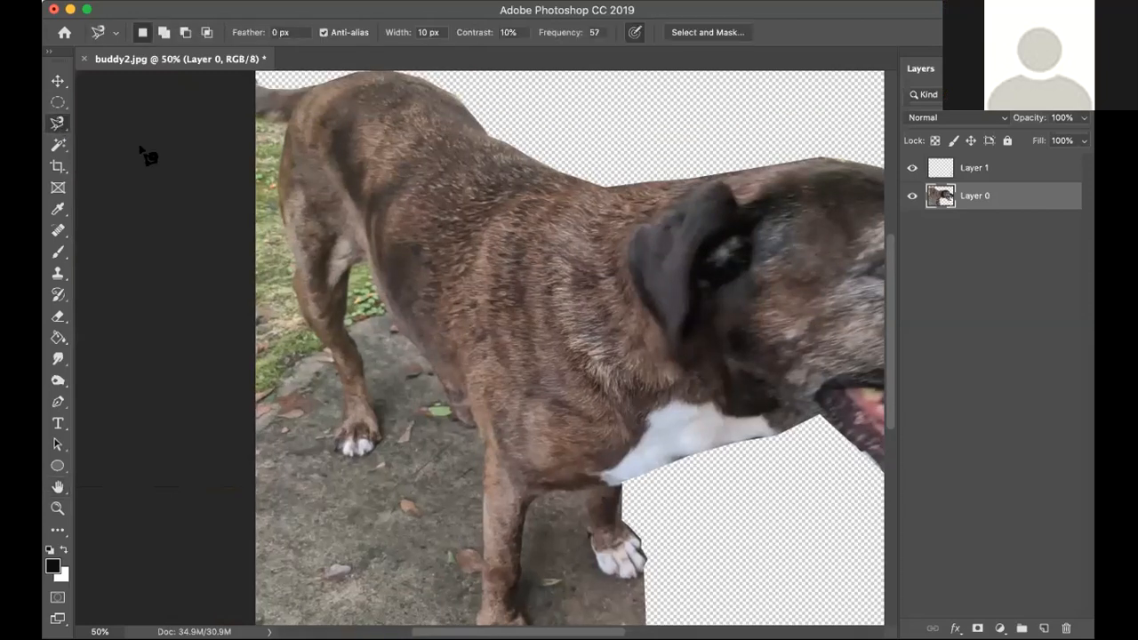
left_click(255, 120)
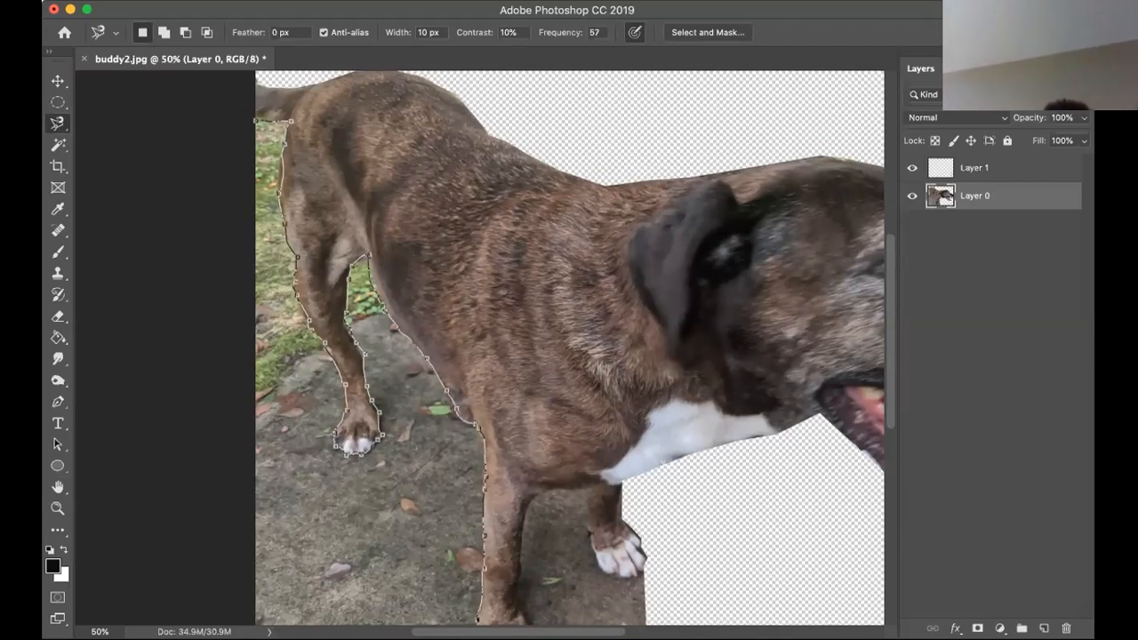
scroll(481, 619, "down", 3)
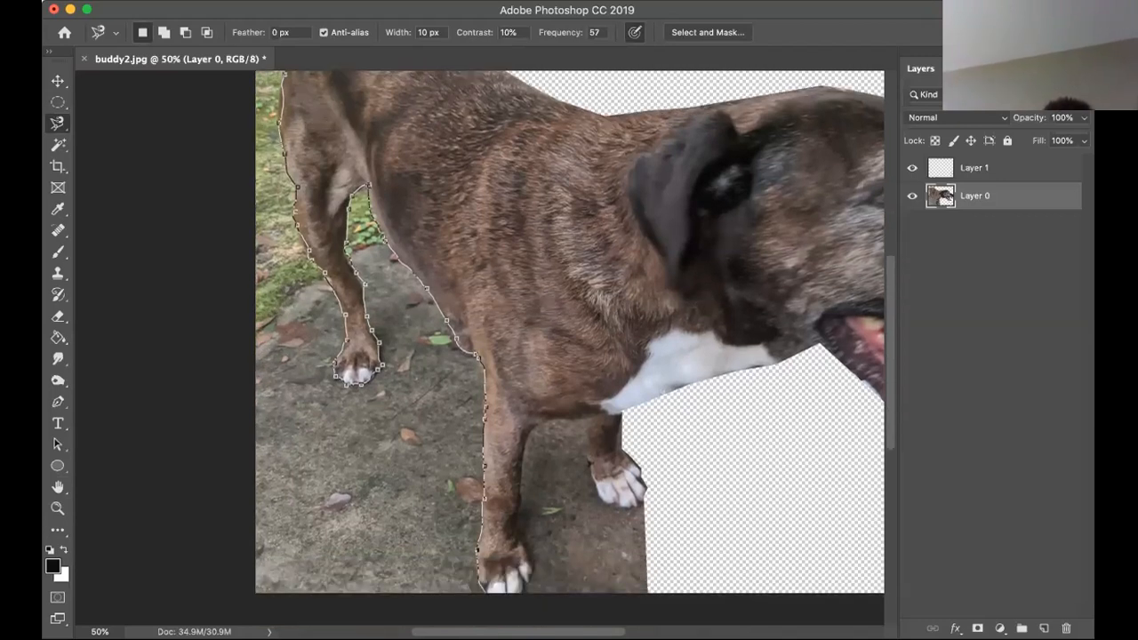
scroll(481, 616, "down", 2)
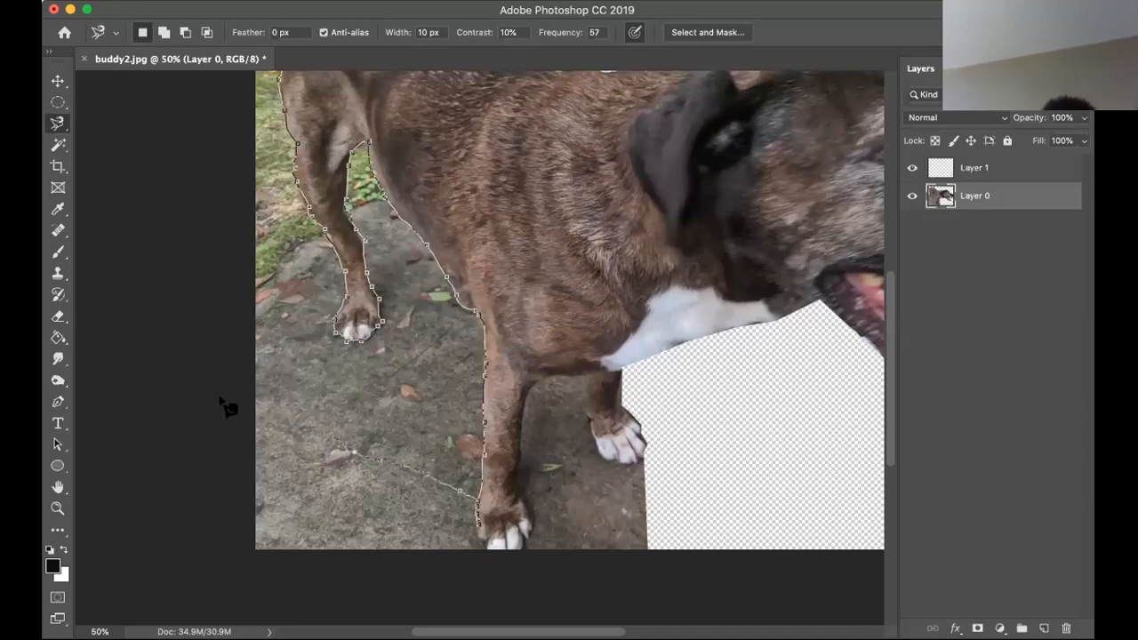
left_click(278, 78)
key("Delete")
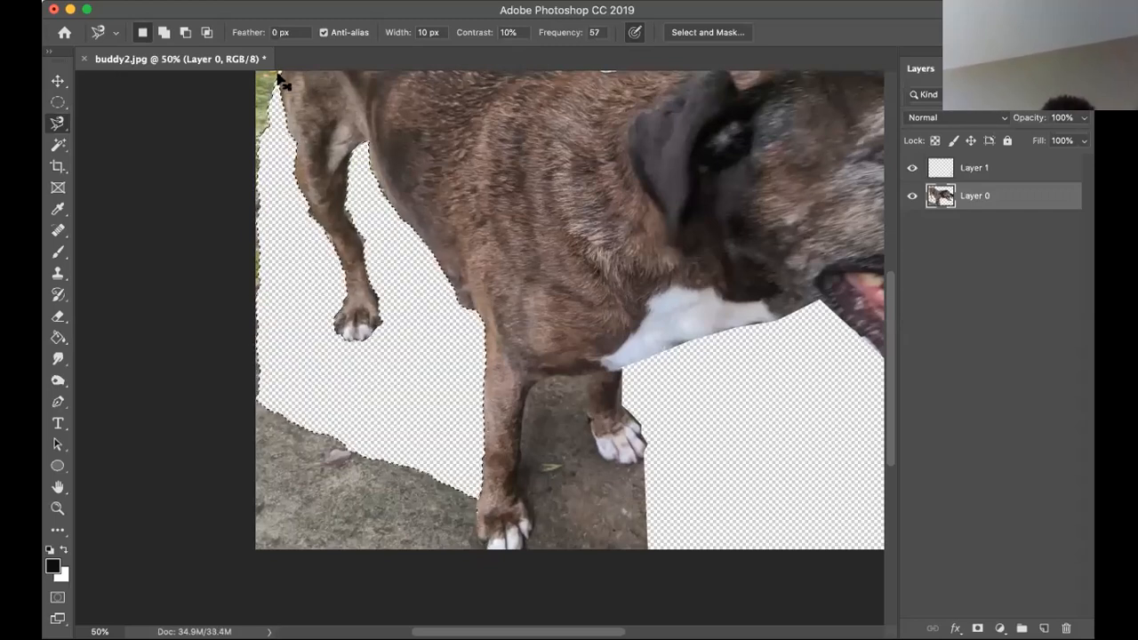
key("ctrl+d")
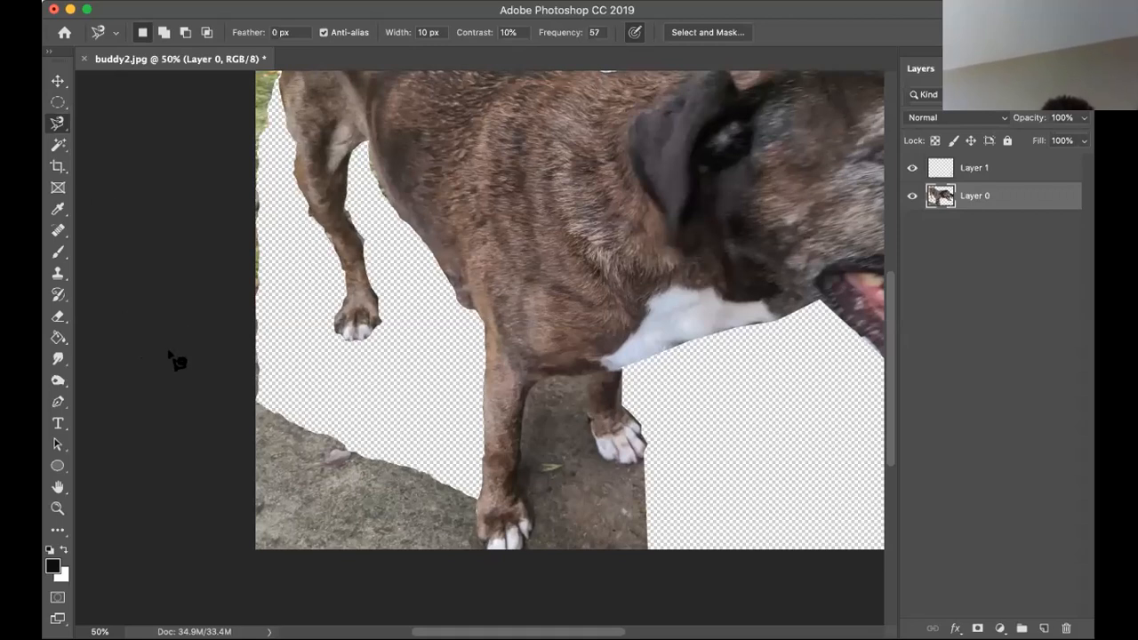
Erase the leftover grass and pavement along the image's left edge behind the dog with the 300 px Eraser.
scroll(176, 360, "up", 3)
scroll(176, 360, "left", 2)
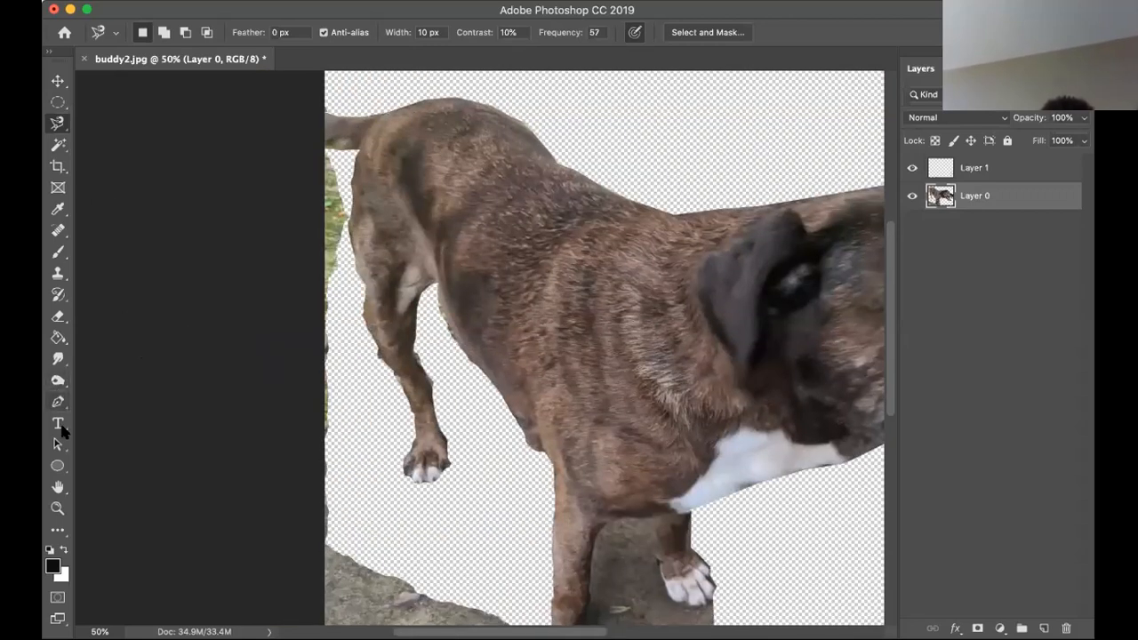
left_click(58, 317)
mouse_move(309, 177)
left_mouse_down()
mouse_move(314, 385)
mouse_move(356, 590)
mouse_move(384, 577)
mouse_move(400, 622)
mouse_move(498, 625)
left_mouse_up()
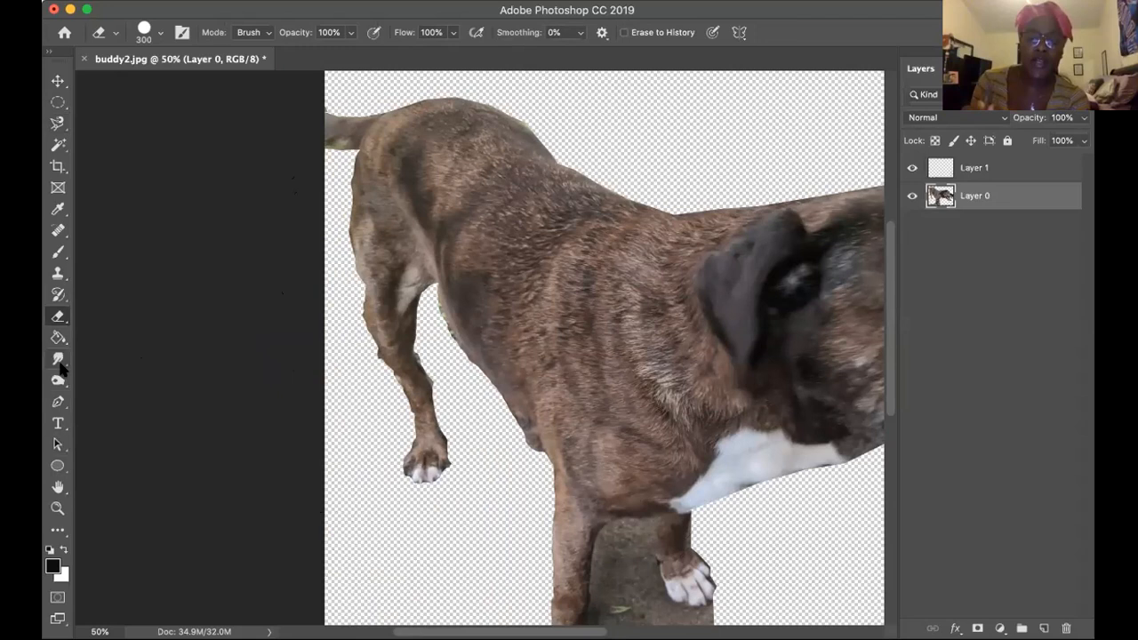
Delete the empty Layer 1.
left_click(57, 488)
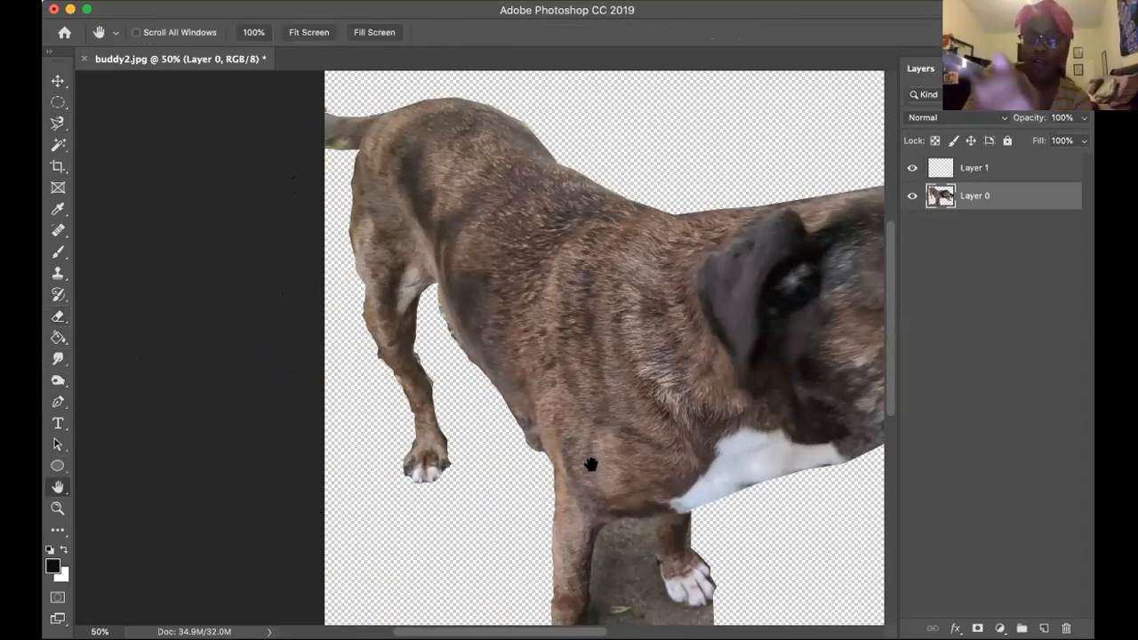
left_click_drag(591, 464, 530, 323)
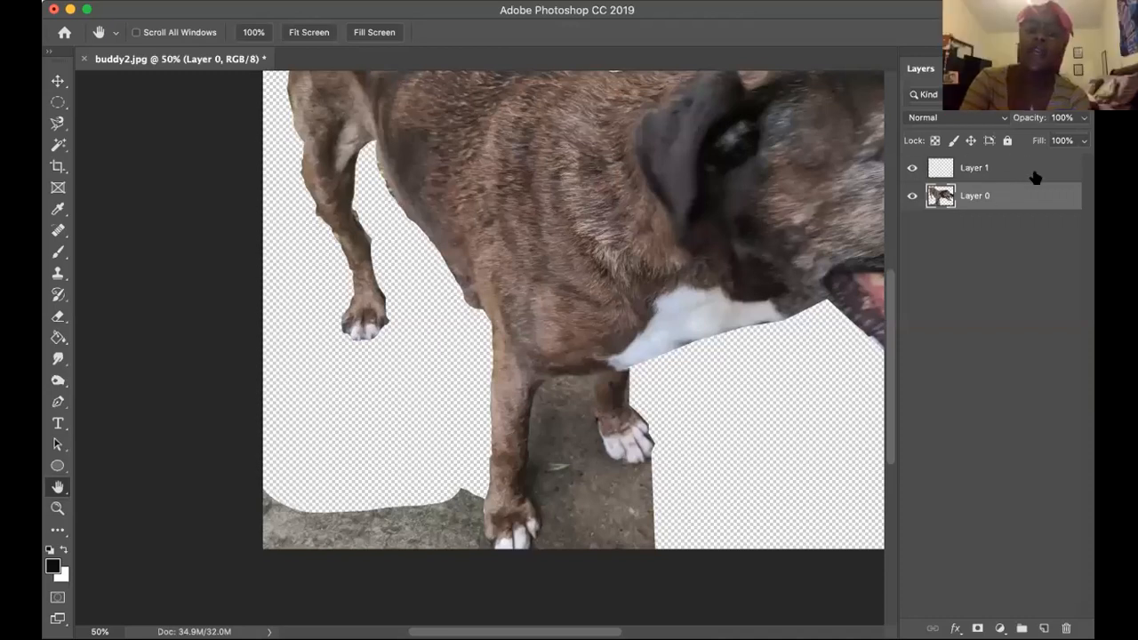
left_click_drag(1040, 166, 1066, 629)
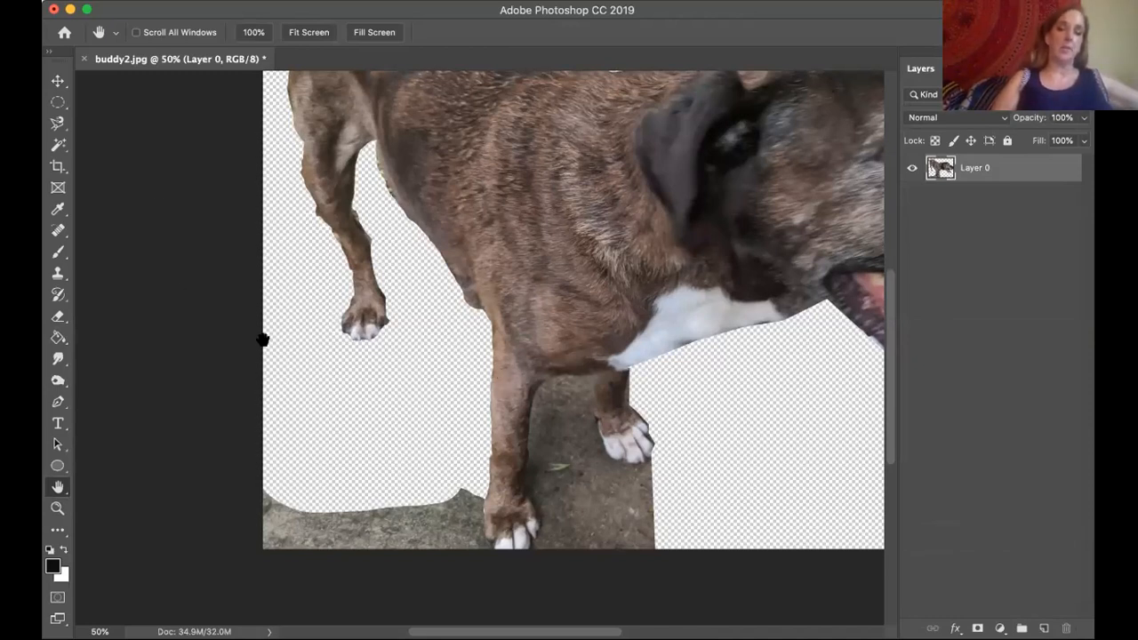
Outline the wedge of pavement behind the near front paw with the Polygonal Lasso and delete it.
left_click(57, 124)
right_click(57, 125)
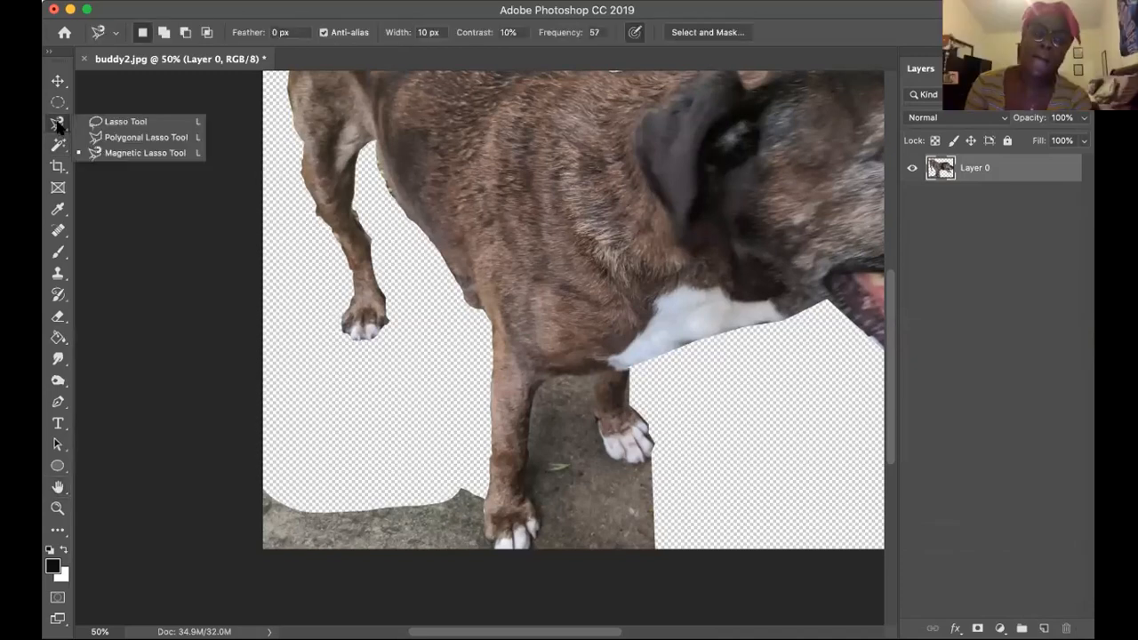
left_click(121, 138)
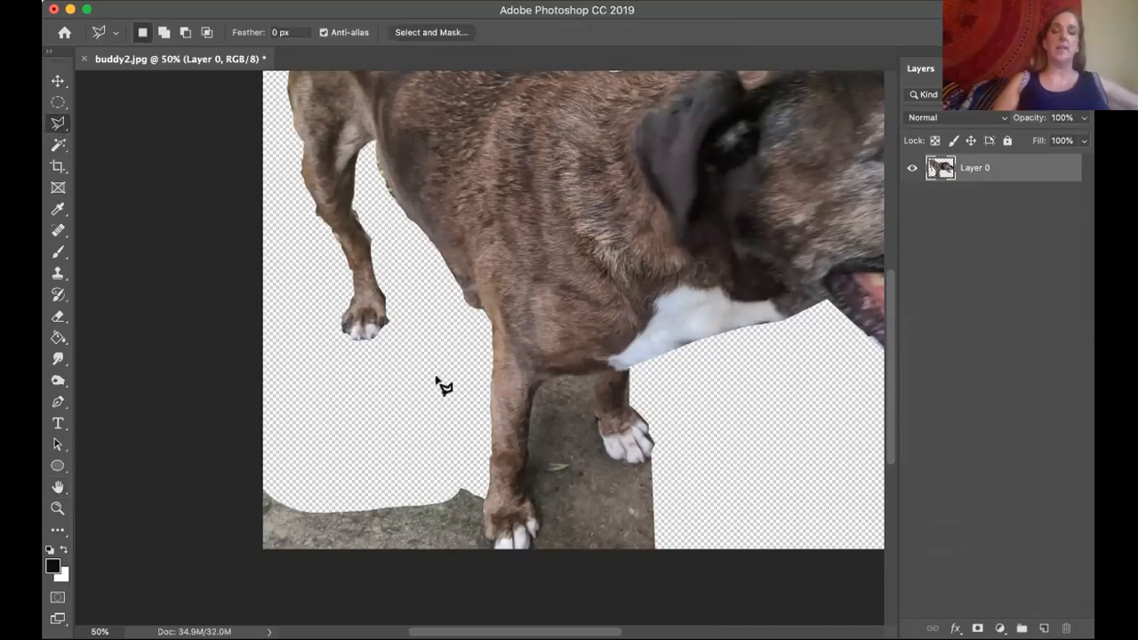
left_click(484, 537)
left_click(423, 505)
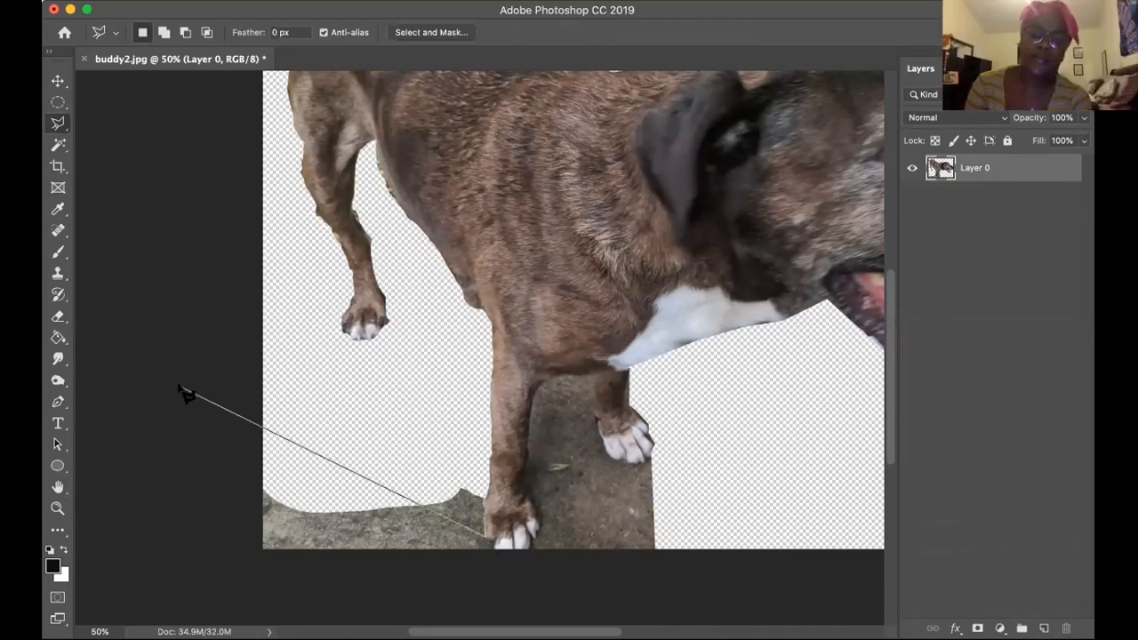
double_click(182, 389)
left_click(60, 488)
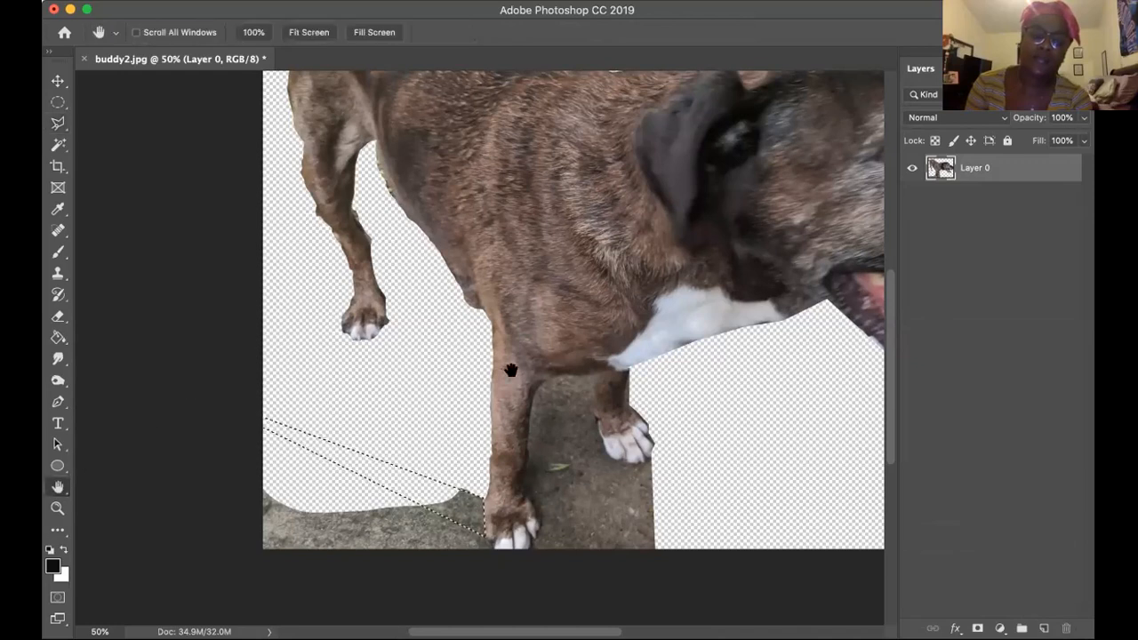
scroll(522, 233, "down", 5)
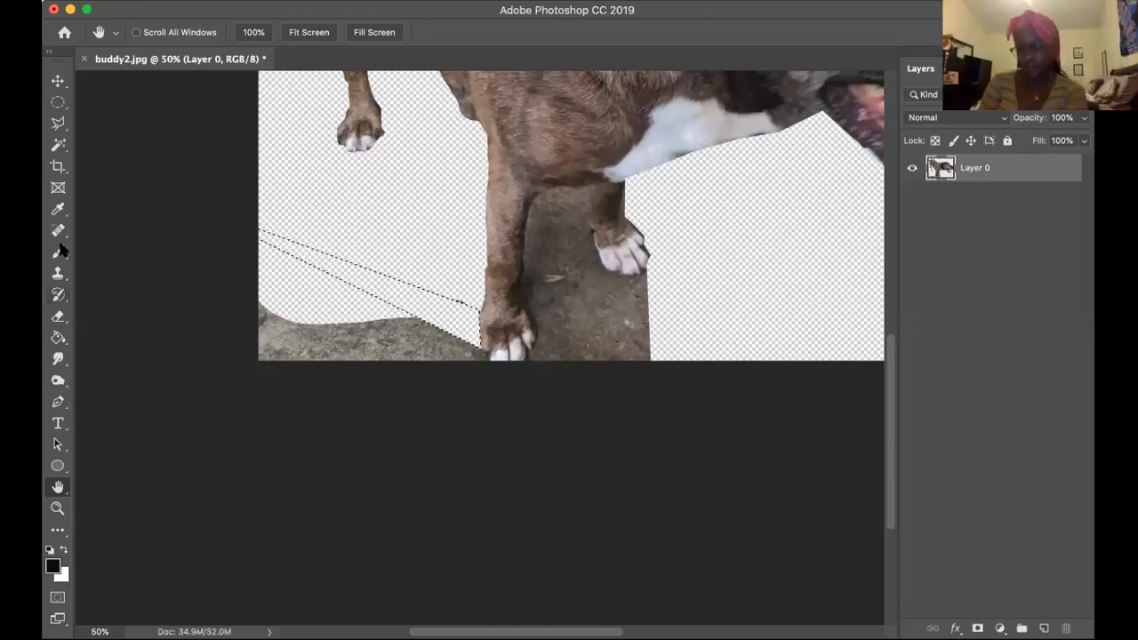
Erase the remaining pavement behind the near front paw and most of the pavement between the front legs with the 300 px Eraser.
left_click(56, 318)
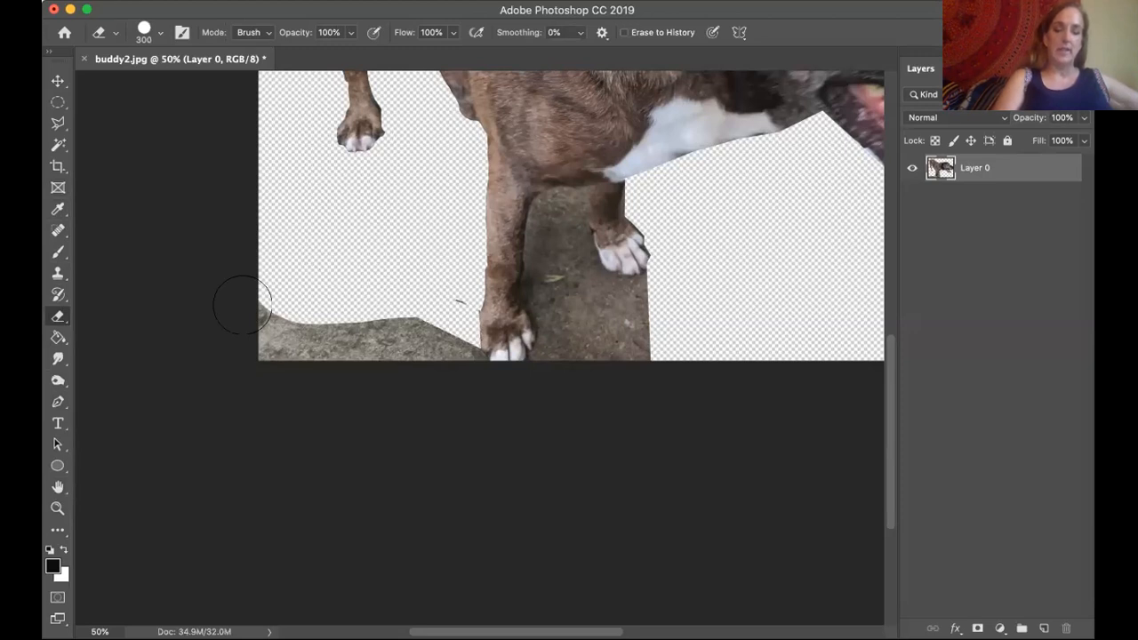
mouse_move(246, 305)
left_mouse_down()
mouse_move(267, 362)
mouse_move(317, 324)
mouse_move(393, 323)
mouse_move(437, 299)
mouse_move(449, 356)
mouse_move(287, 339)
mouse_move(351, 327)
left_mouse_up()
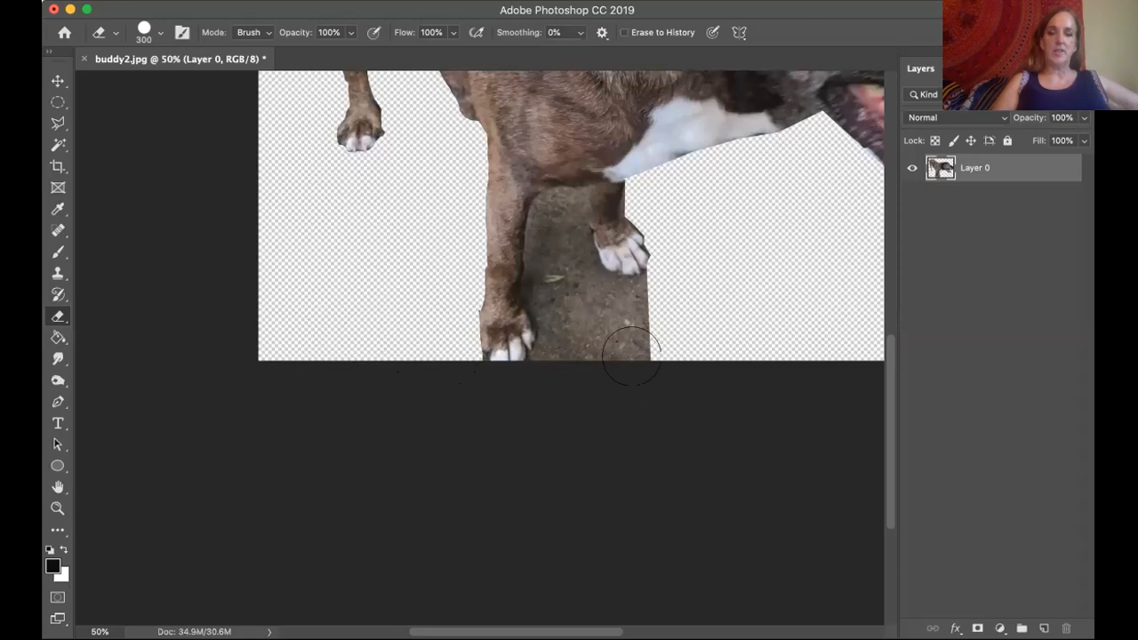
left_click(602, 313)
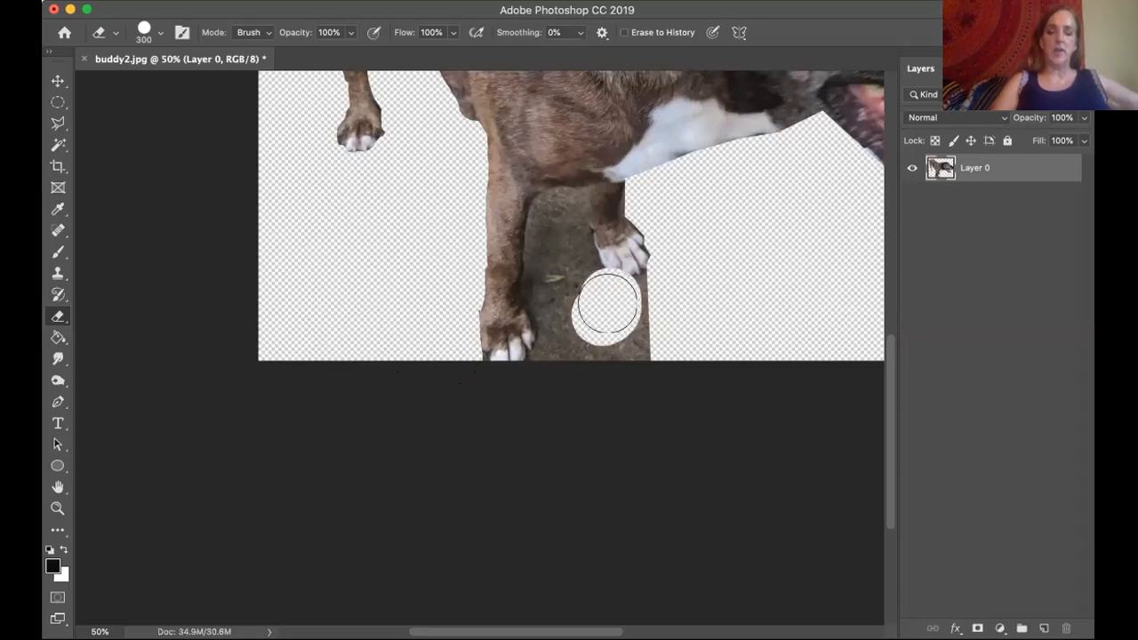
key("super+z")
mouse_move(602, 313)
left_mouse_down()
mouse_move(638, 304)
mouse_move(623, 316)
mouse_move(633, 351)
mouse_move(583, 337)
mouse_move(560, 252)
left_mouse_up()
key("super+z")
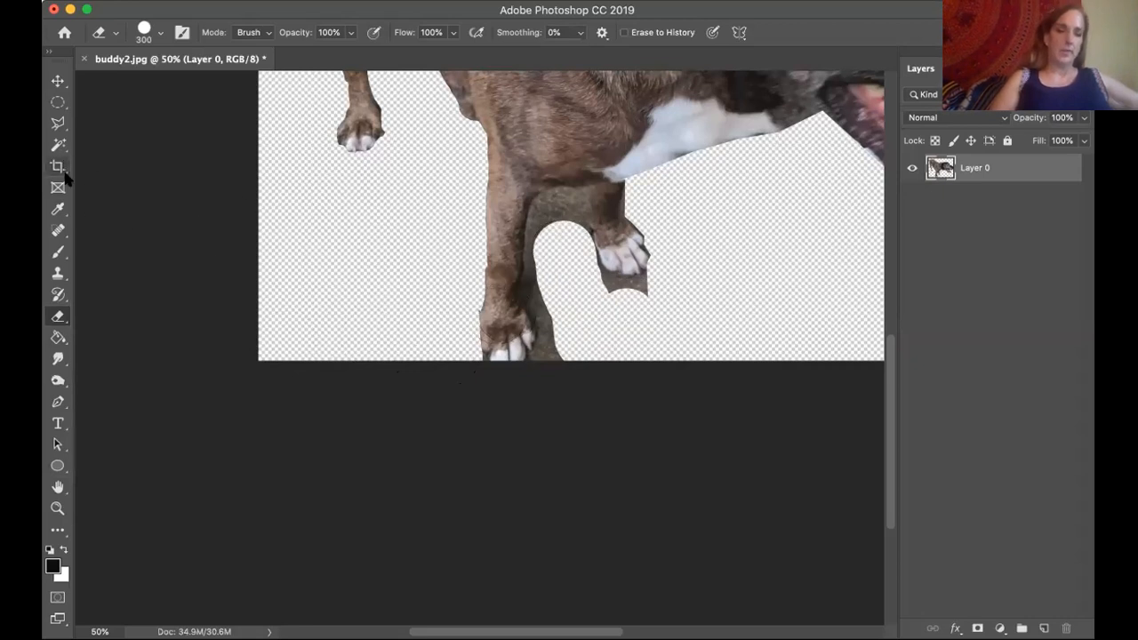
Select the pavement patch under the chest between the front legs with the Quick Selection tool, delete it, and deselect.
left_click(60, 148)
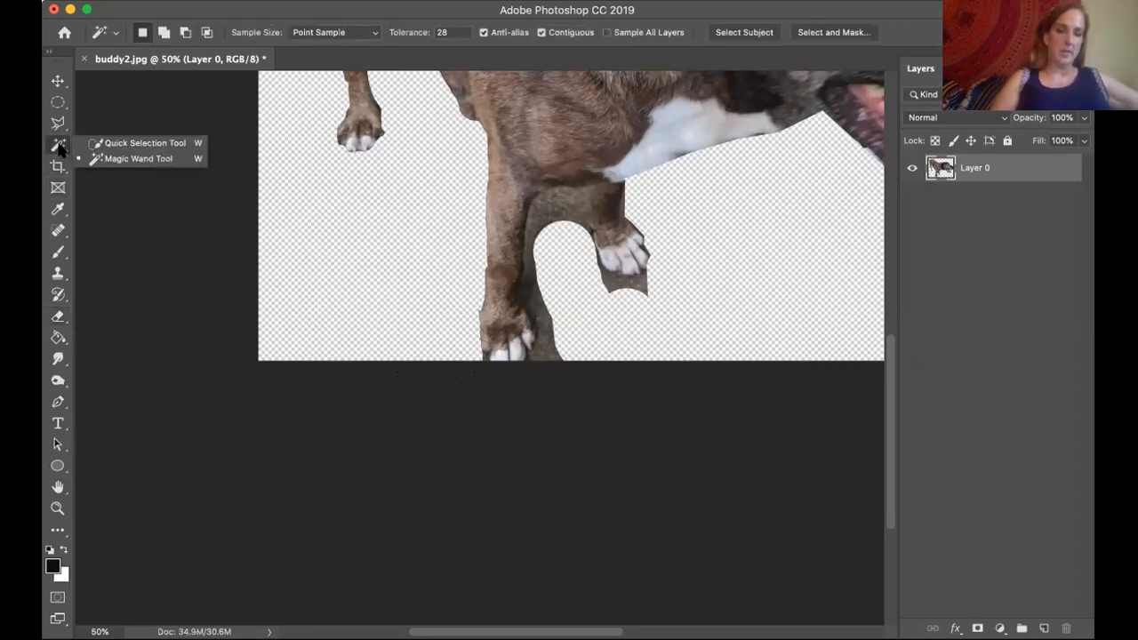
left_click(134, 143)
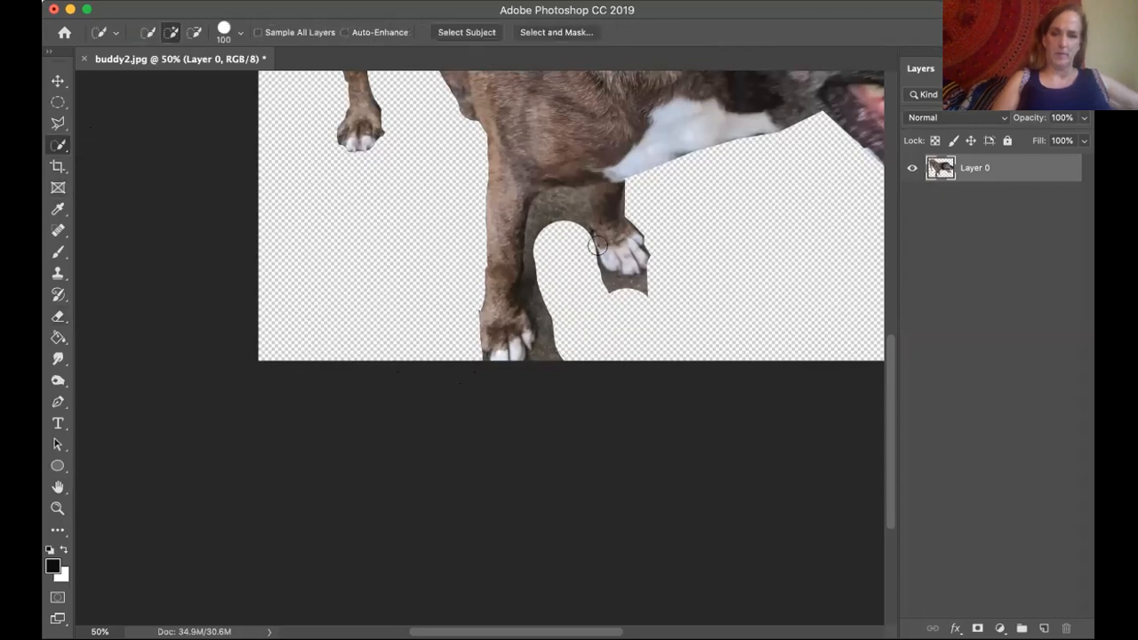
left_click(558, 209)
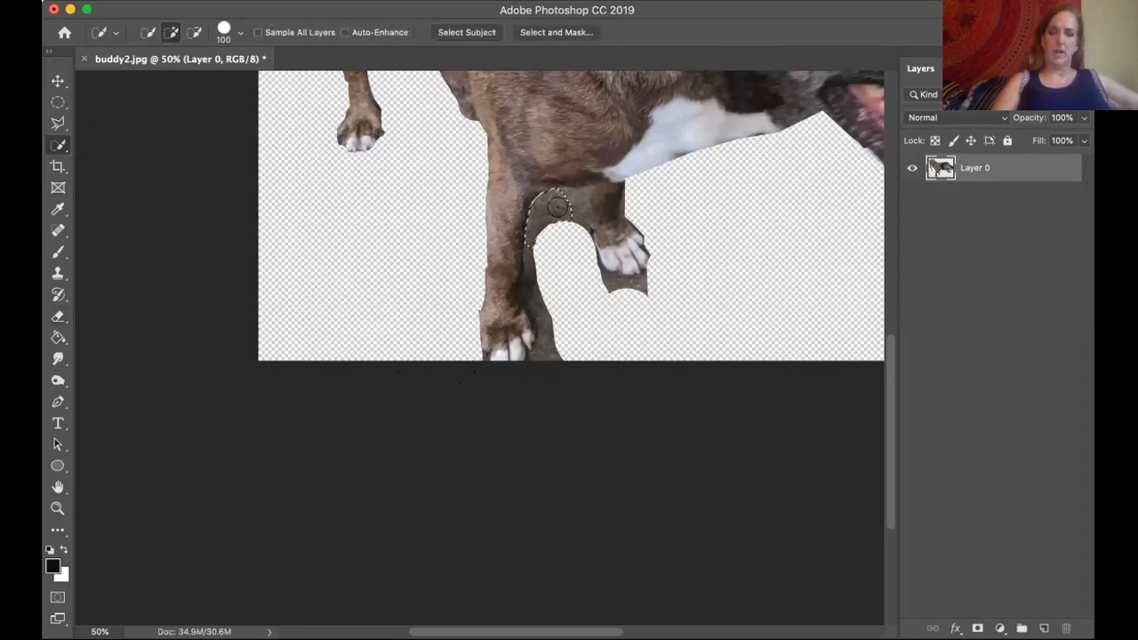
key("Delete")
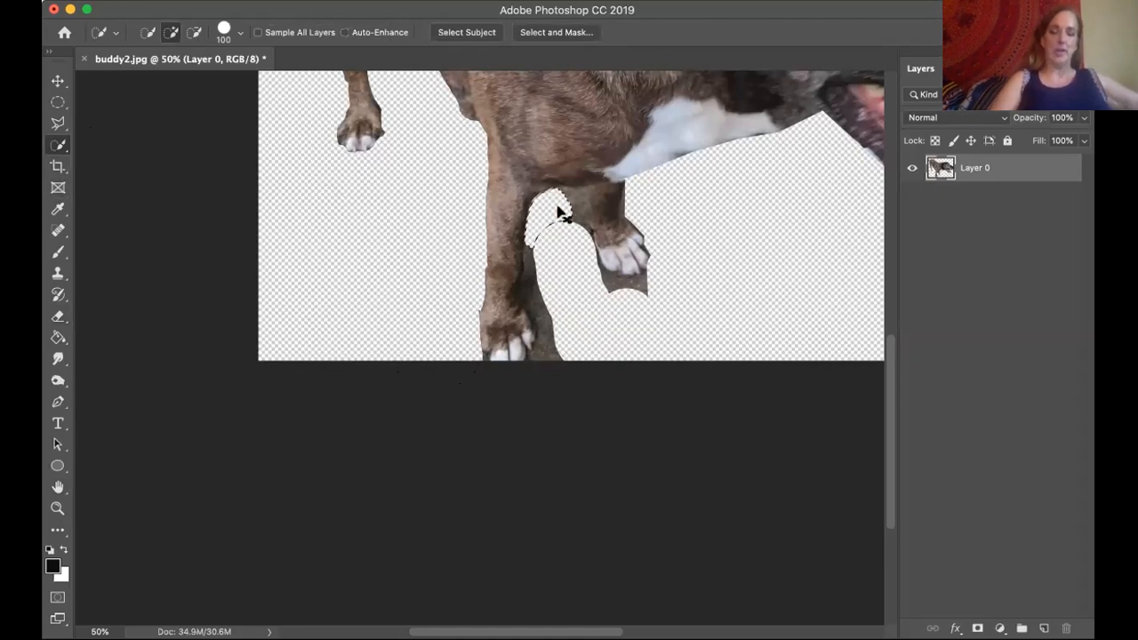
key("super+d")
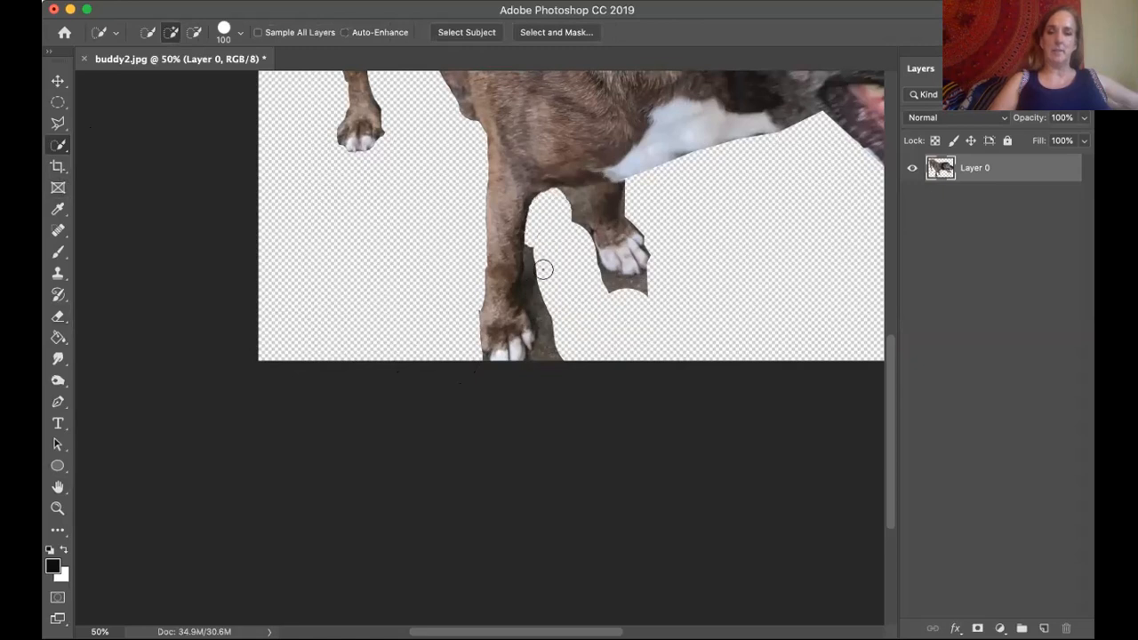
left_click_drag(534, 263, 547, 296)
key("super+z")
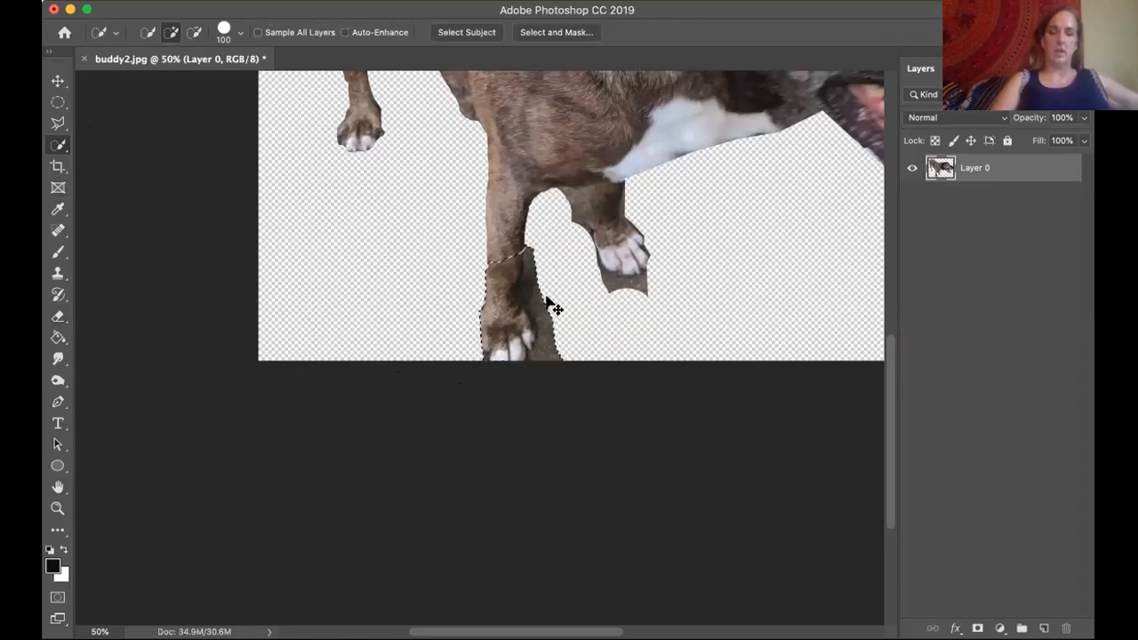
key("super+s")
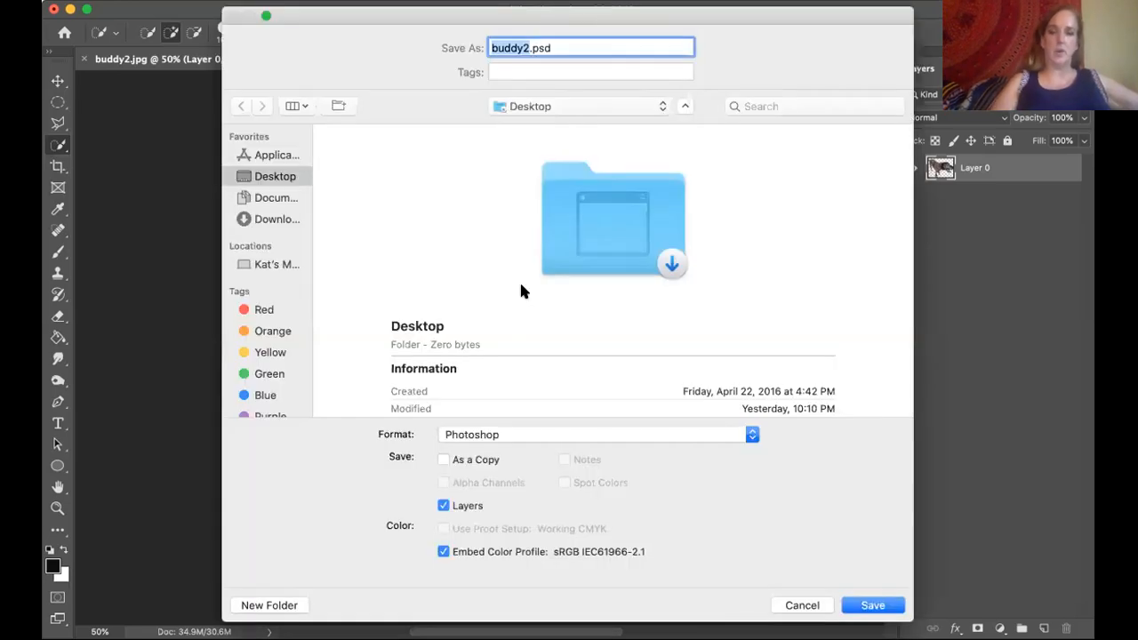
left_click(792, 606)
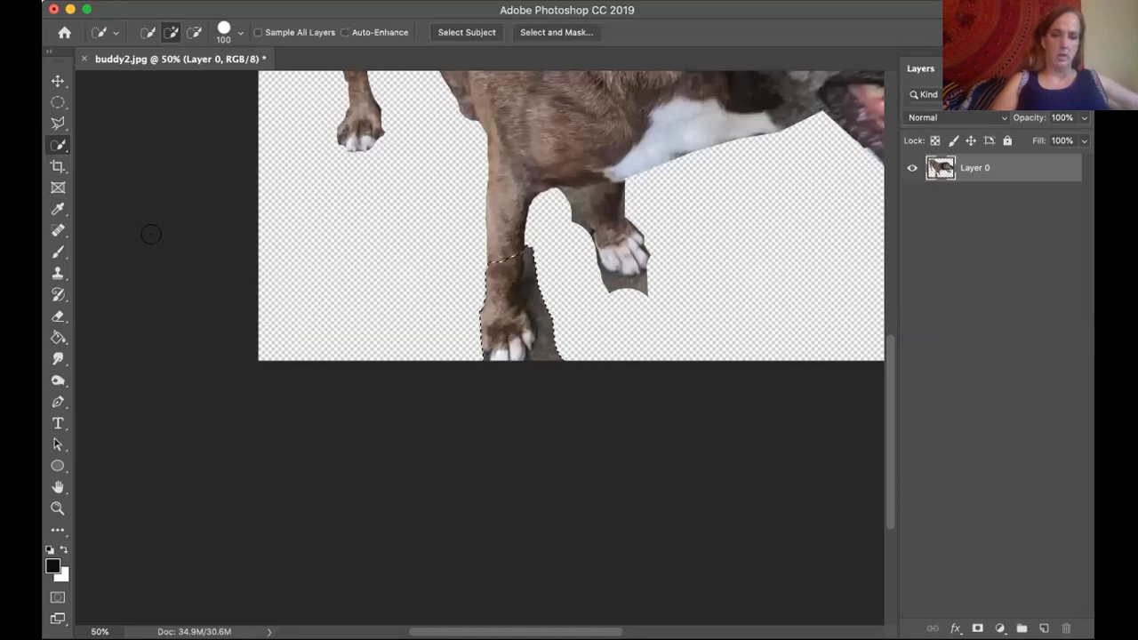
key("super+d")
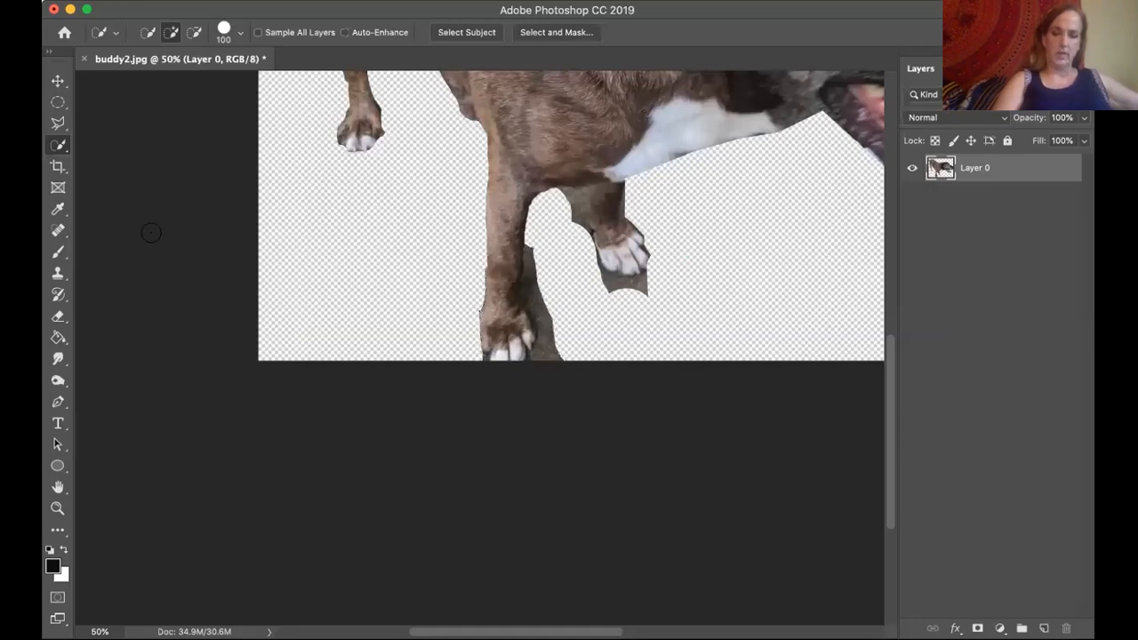
Outline the strip of pavement along the inner edge of the near front leg and paw with the Polygonal Lasso, delete it, and deselect.
left_click(59, 146)
left_click(59, 124)
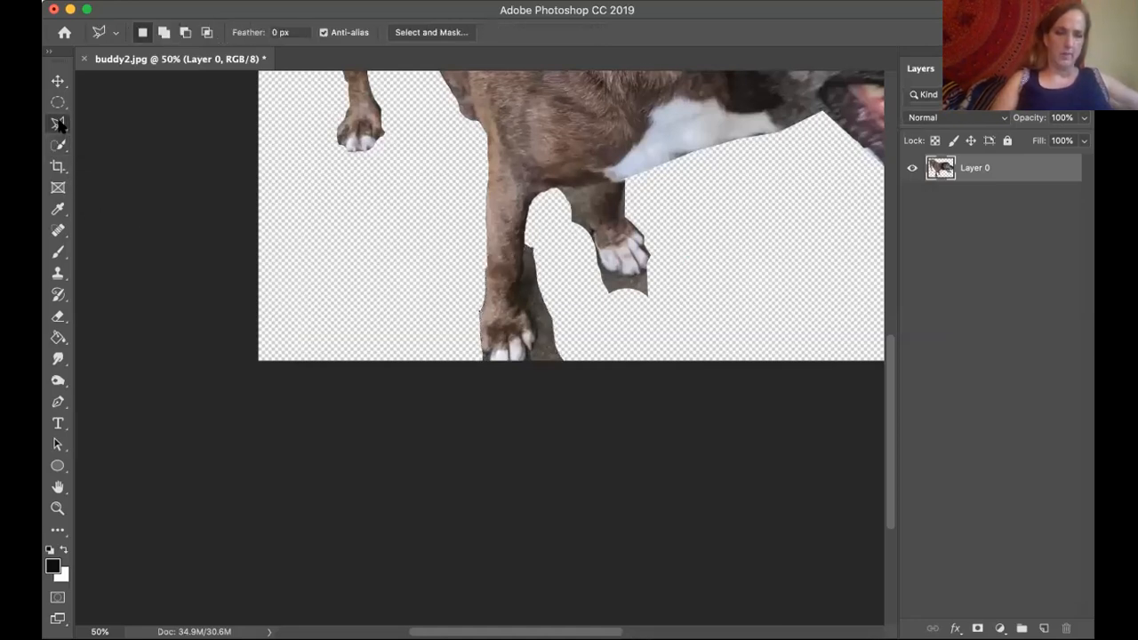
left_click(116, 137)
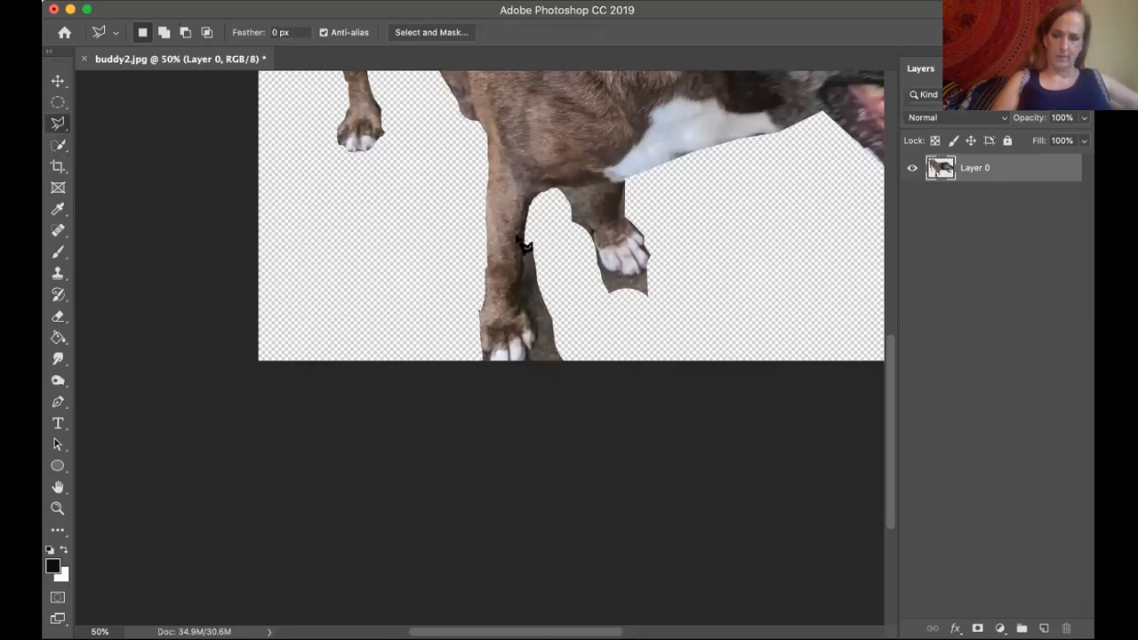
left_click(522, 241)
left_click(534, 334)
left_click(520, 366)
left_click(573, 366)
left_click(548, 222)
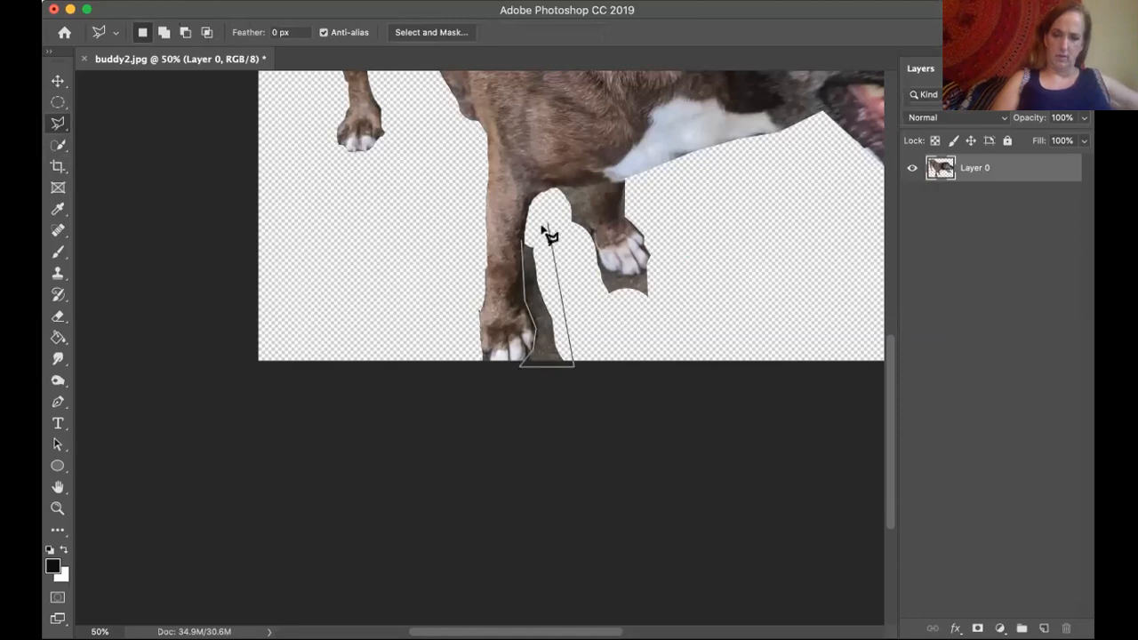
left_click(522, 242)
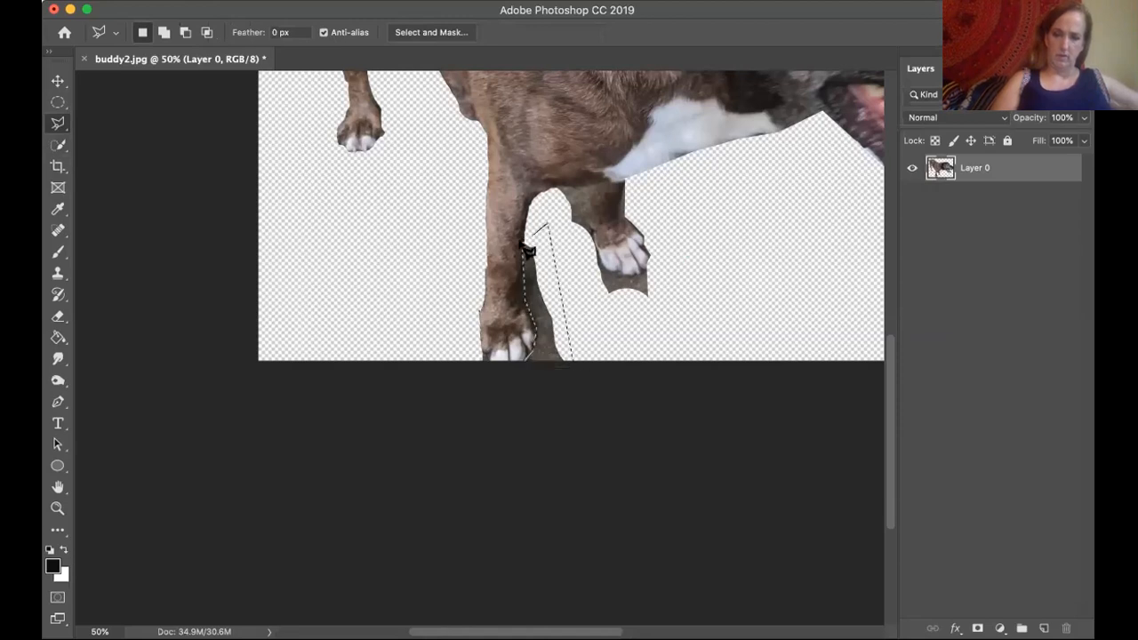
key("Delete")
key("super+d")
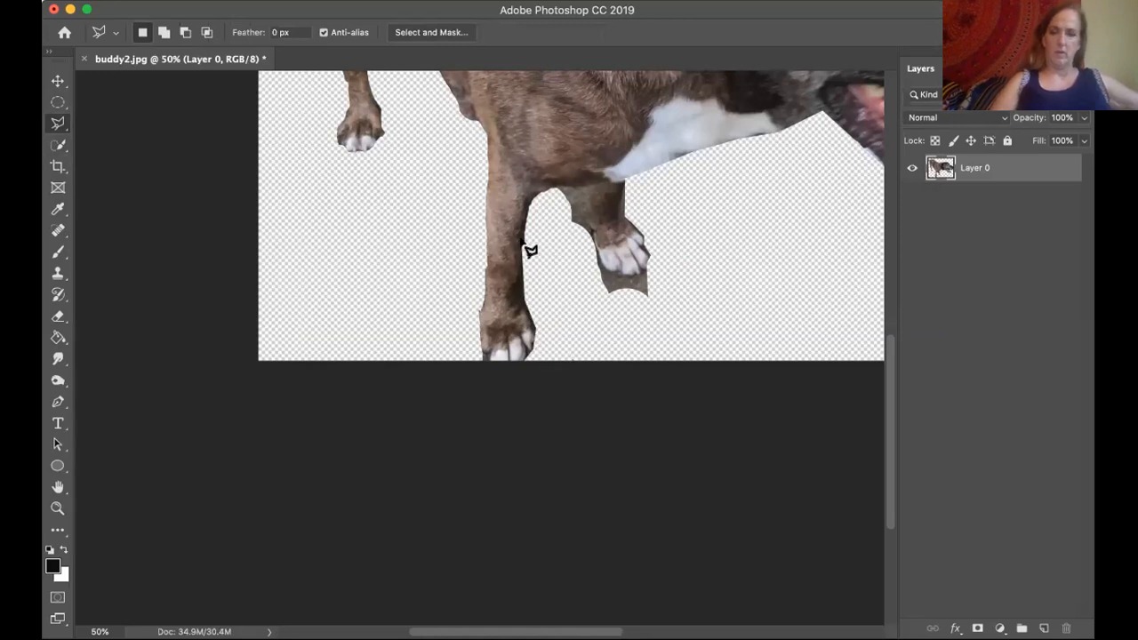
Outline the pavement beside and beneath the far front leg and paw with the Polygonal Lasso, delete it, and deselect.
left_click(554, 189)
left_click(591, 189)
left_click(592, 233)
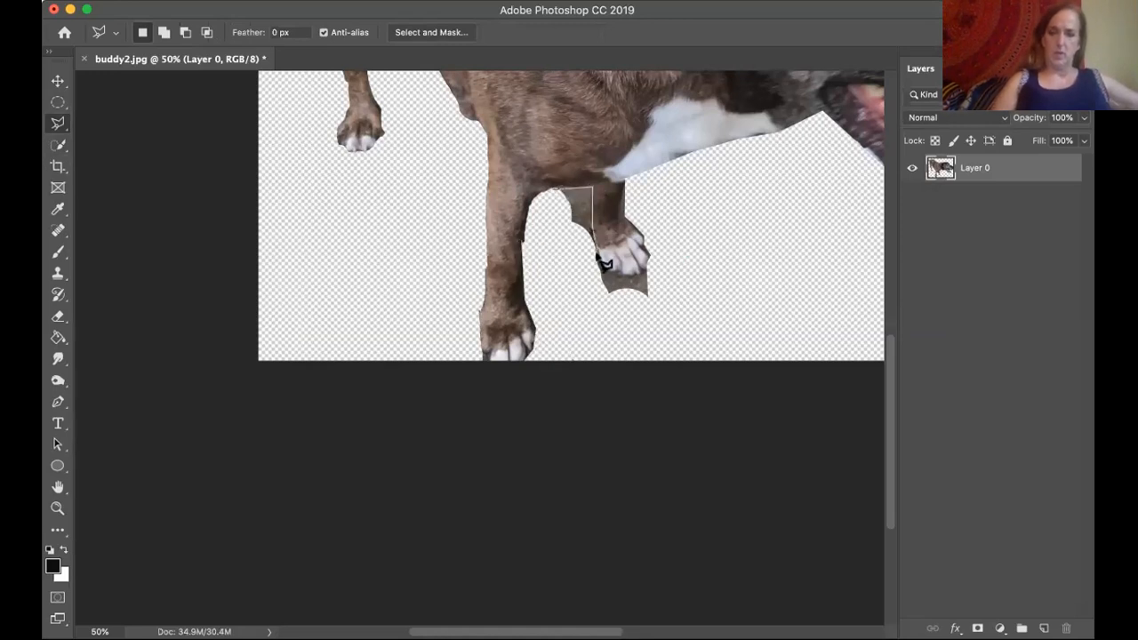
left_click(618, 279)
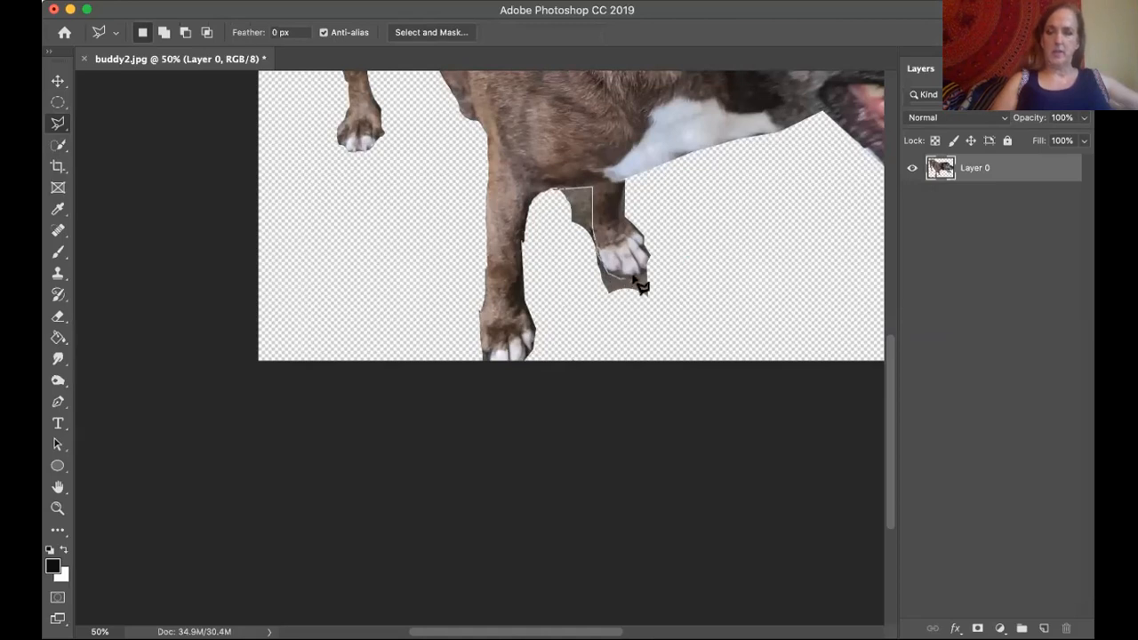
left_click(640, 286)
left_click(663, 291)
left_click(597, 301)
left_click(544, 192)
left_click(589, 188)
key("super+d")
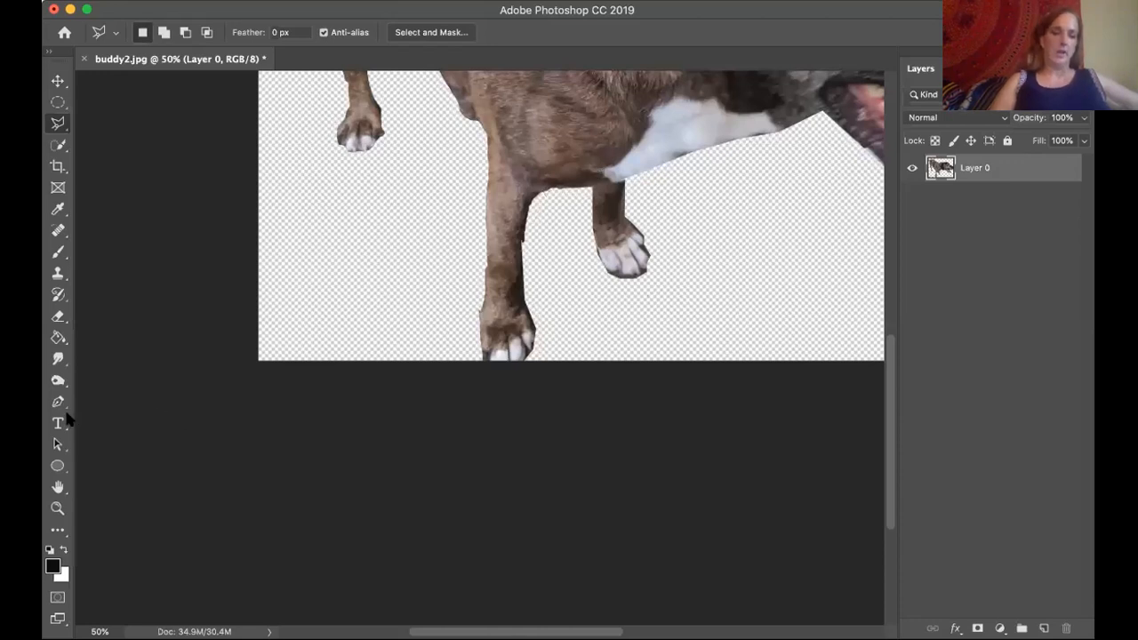
Examine the whole cut-out dog for leftover background, fitted on screen and at 33.3% zoom.
left_click(57, 487)
left_click_drag(652, 168, 520, 338)
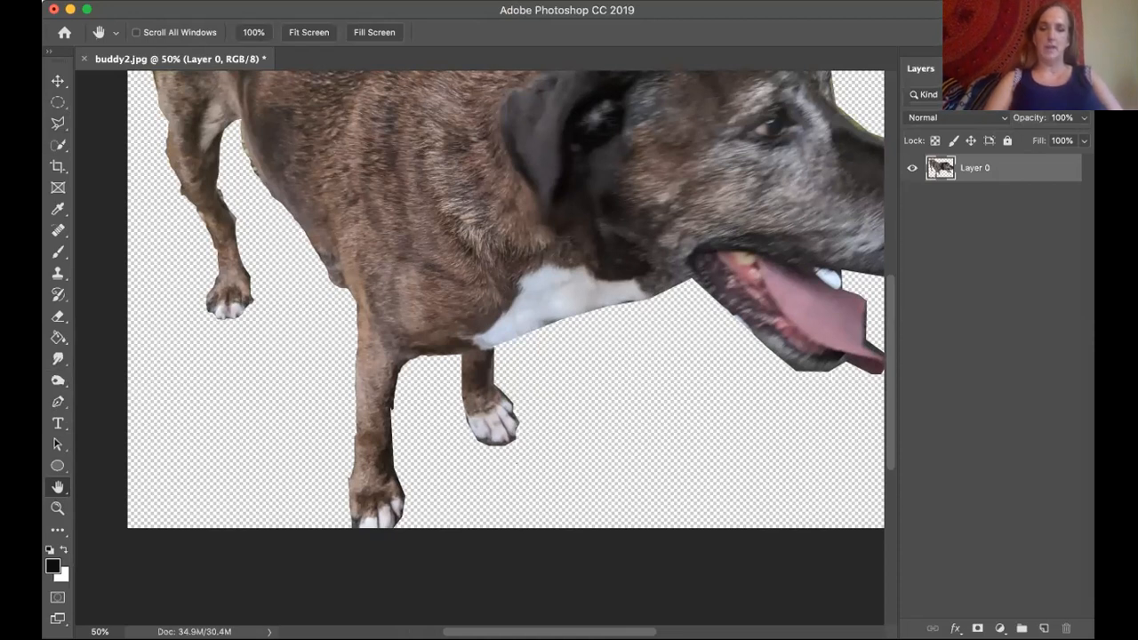
key("super+minus")
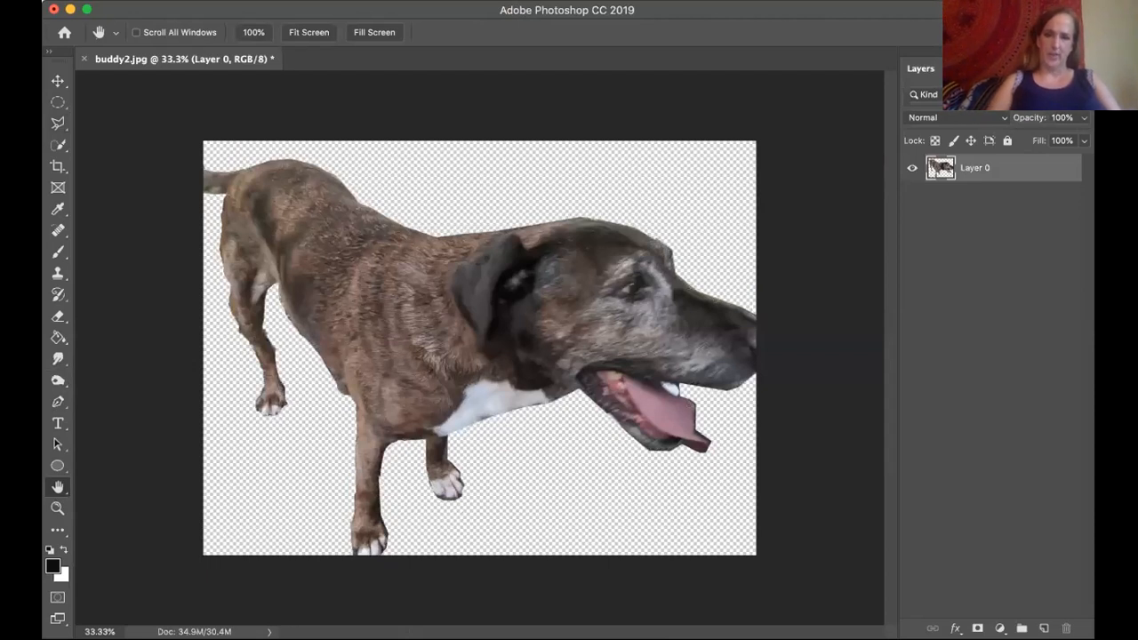
left_click(516, 1)
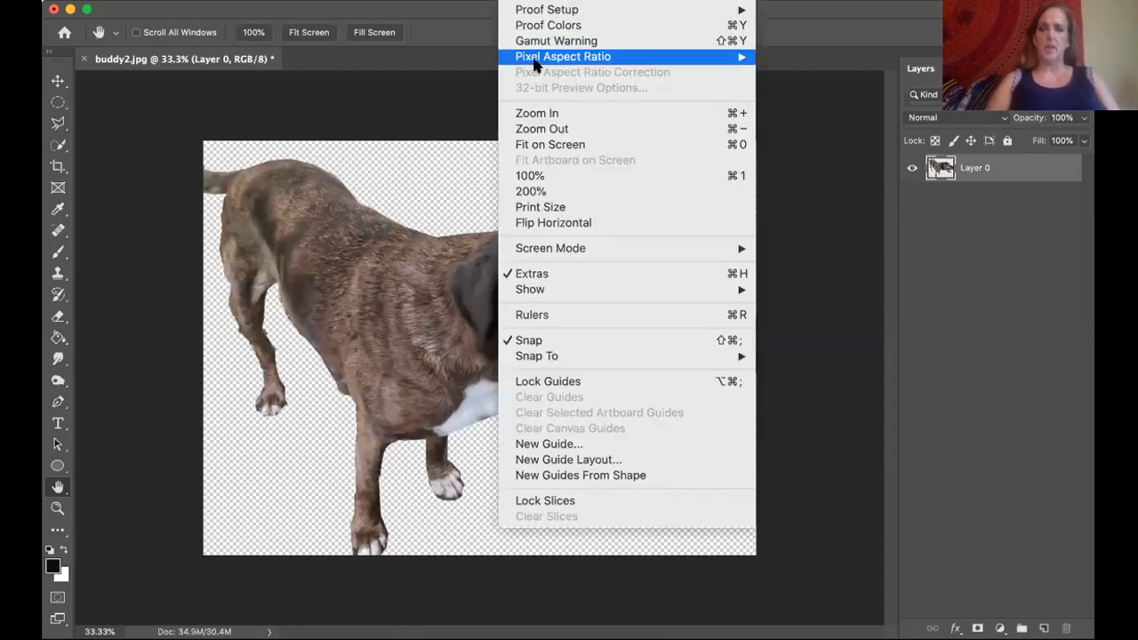
left_click(565, 145)
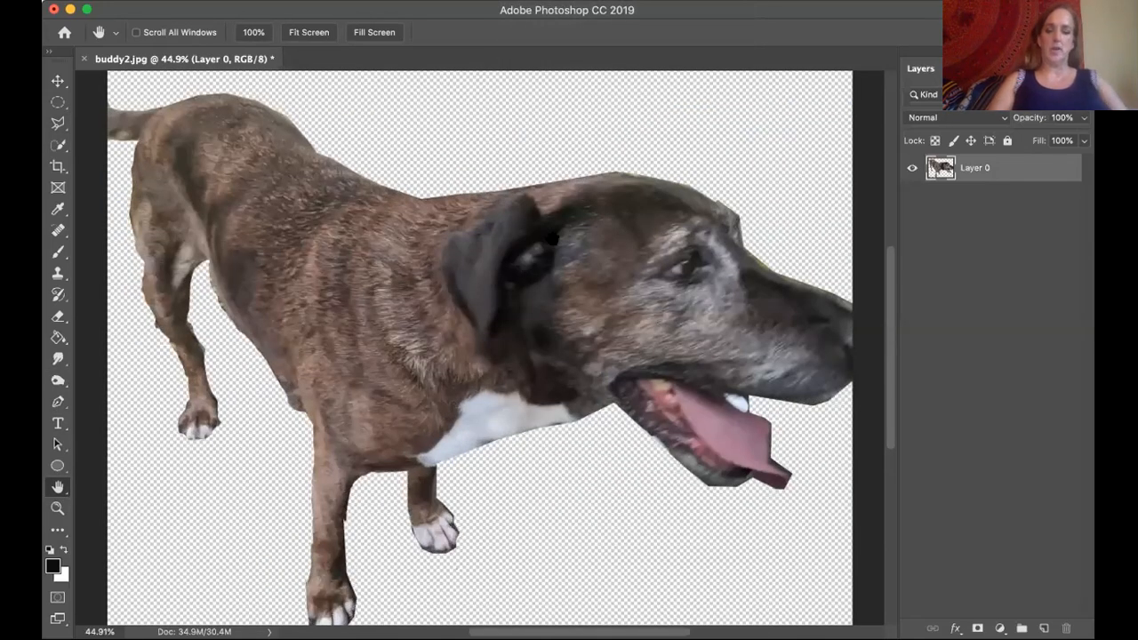
key("super+minus")
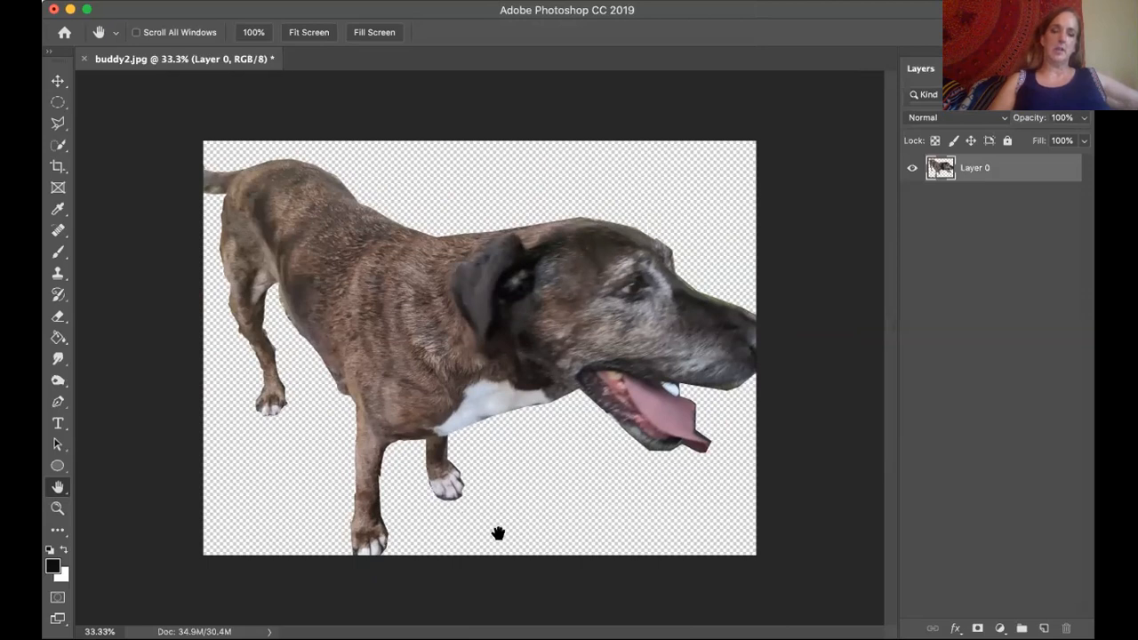
left_click(563, 1)
left_click(563, 1)
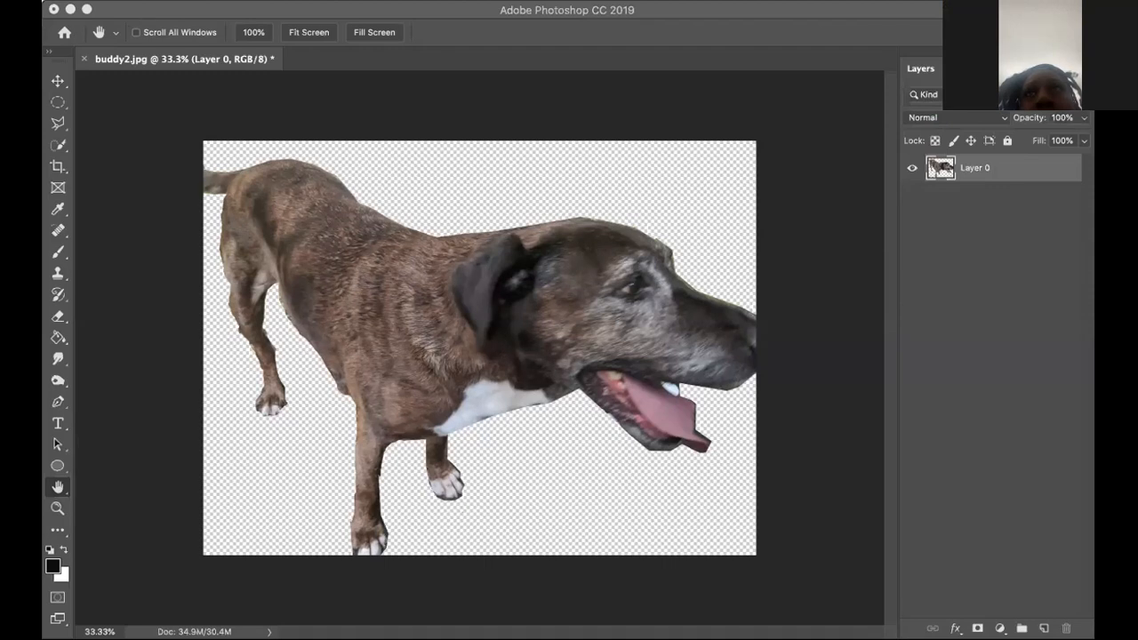
left_click(846, 223)
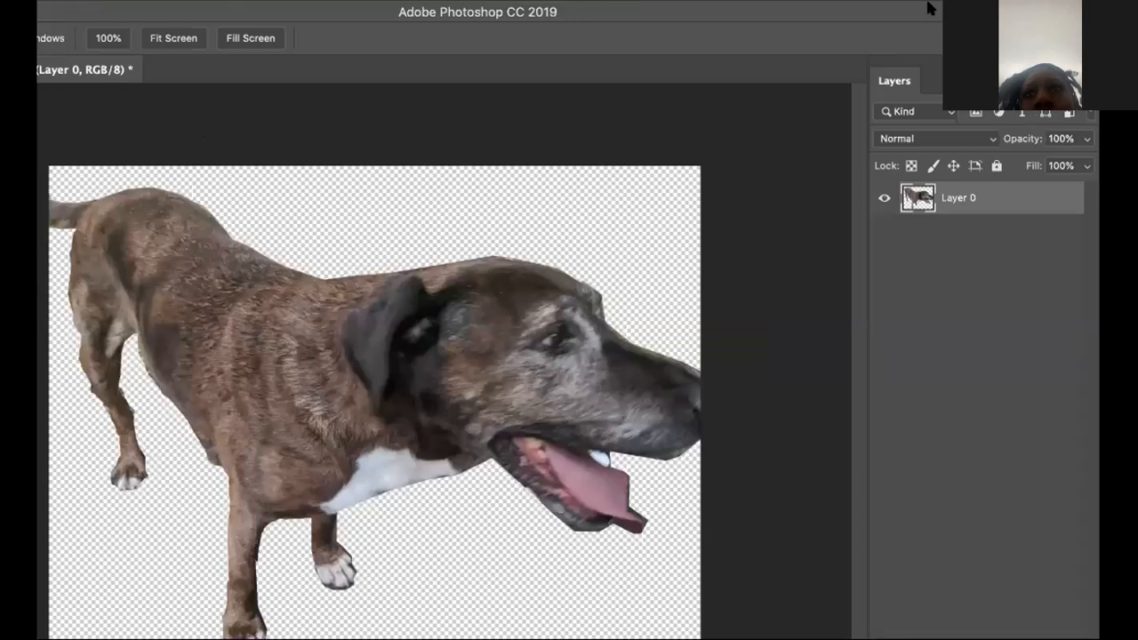
left_click_drag(927, 4, 939, 315)
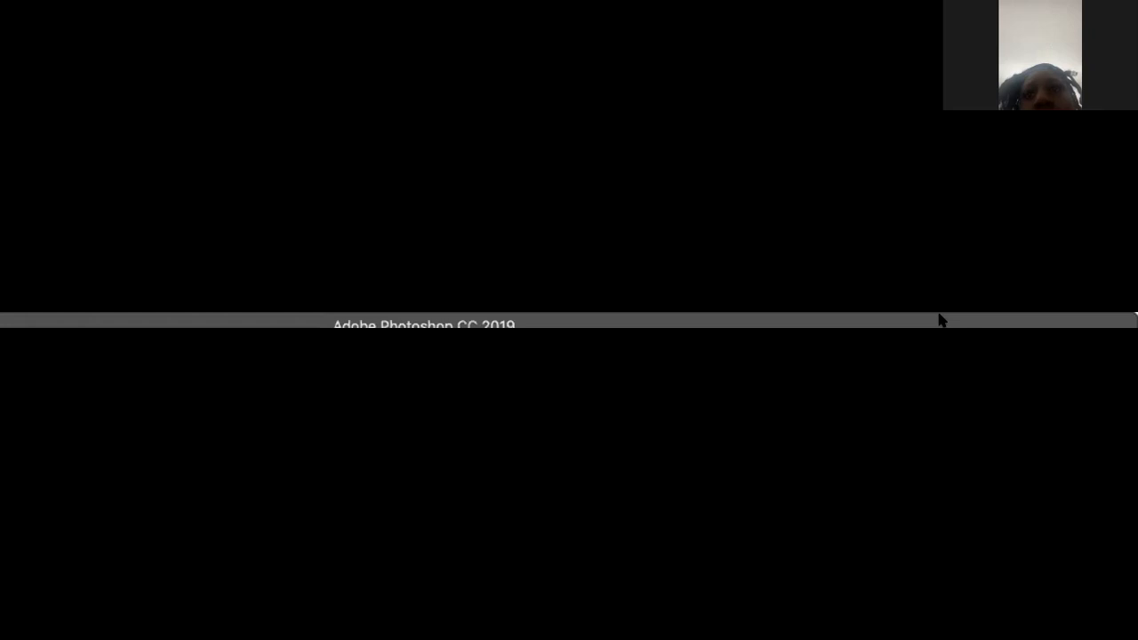
left_click_drag(939, 314, 937, 312)
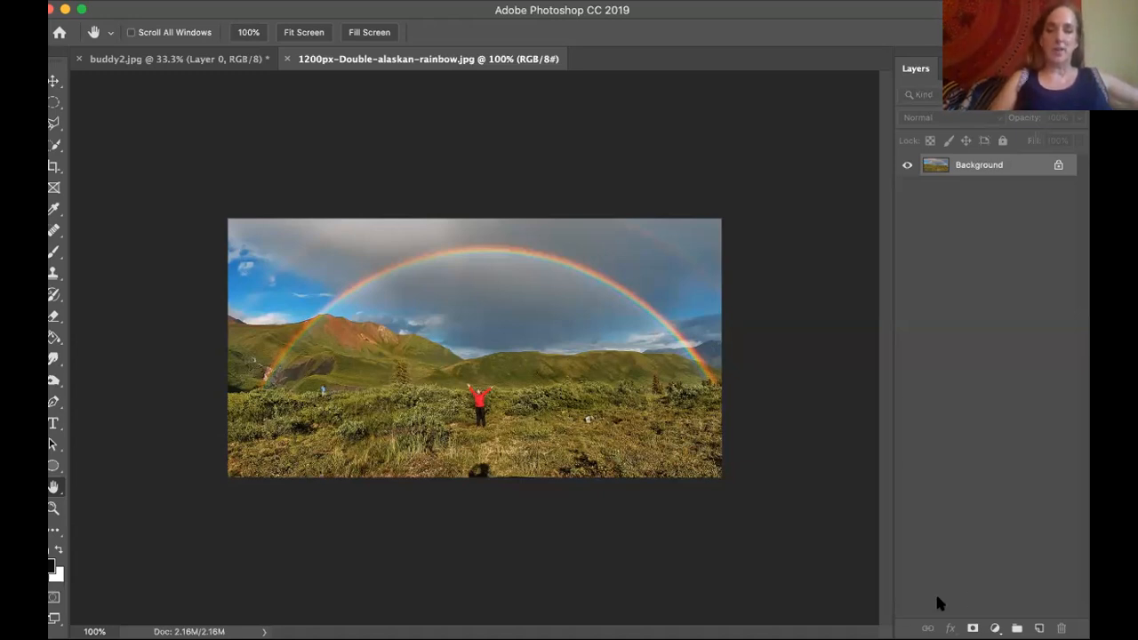
Convert the locked Background of 1200px-Double-alaskan-rainbow.jpg into a regular layer and copy it.
double_click(994, 167)
left_click(716, 263)
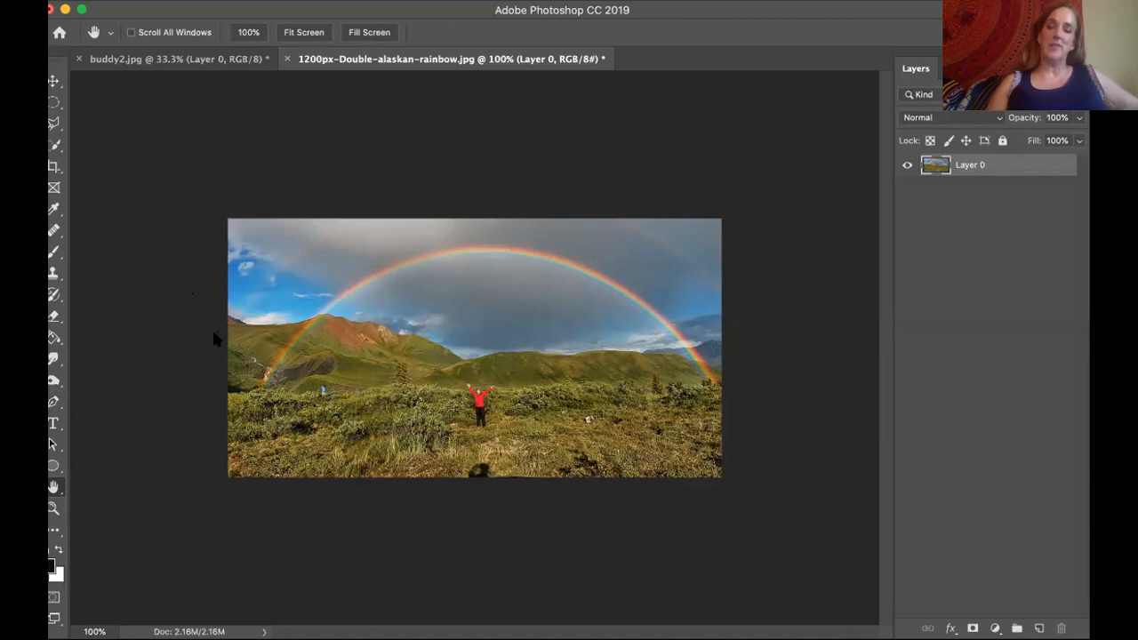
left_click(231, 0)
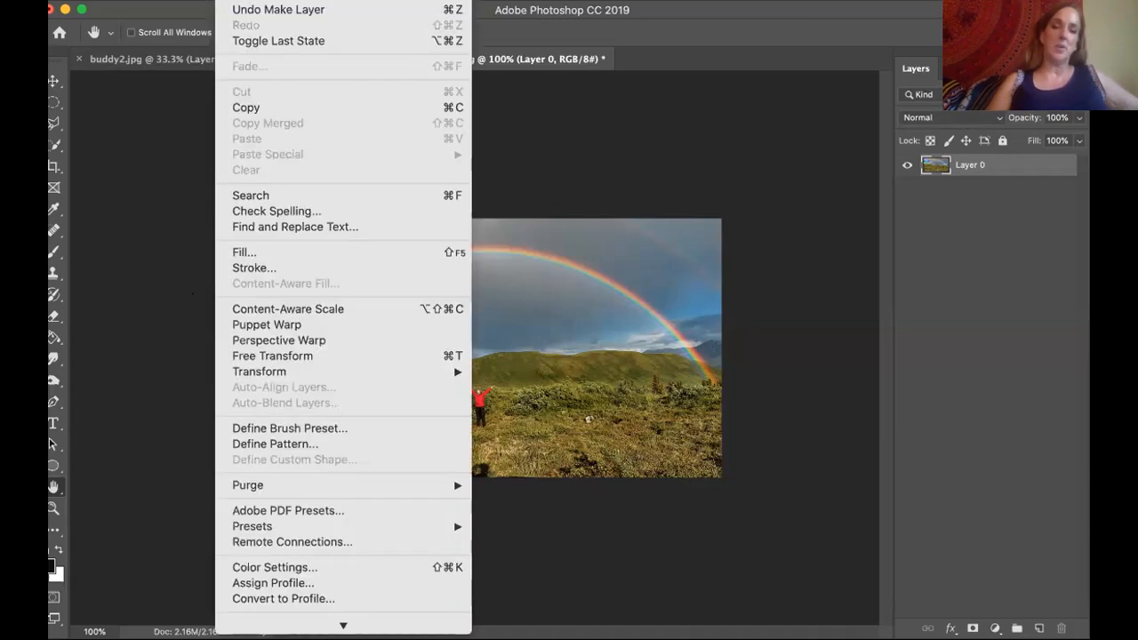
left_click(266, 108)
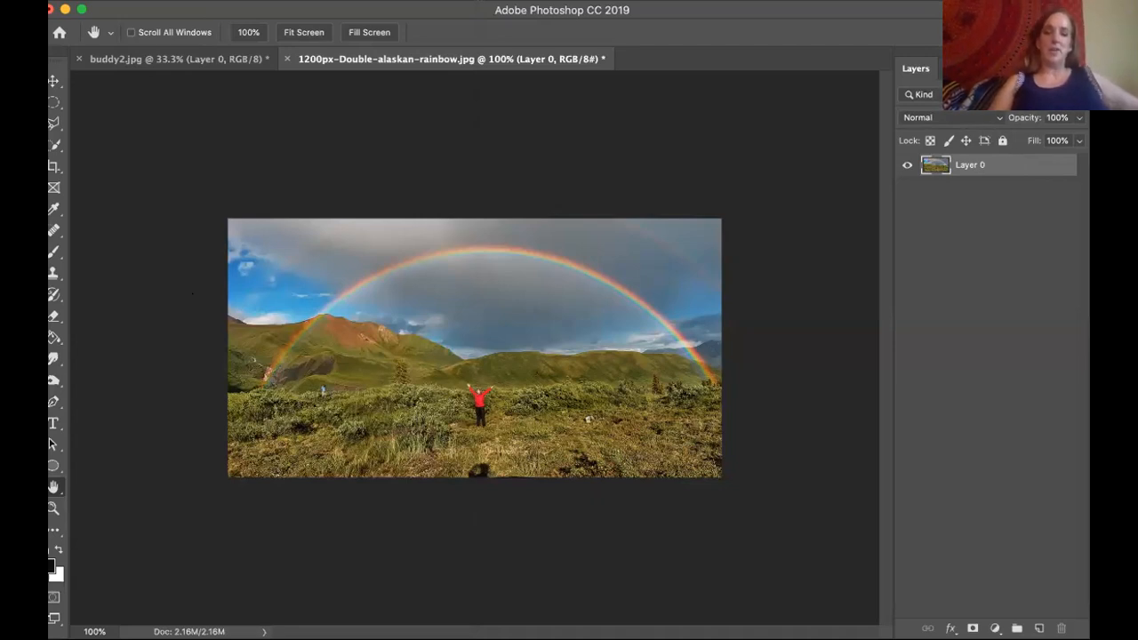
Paste the copied rainbow photo into buddy2.jpg as a new layer above the dog.
left_click(573, 0)
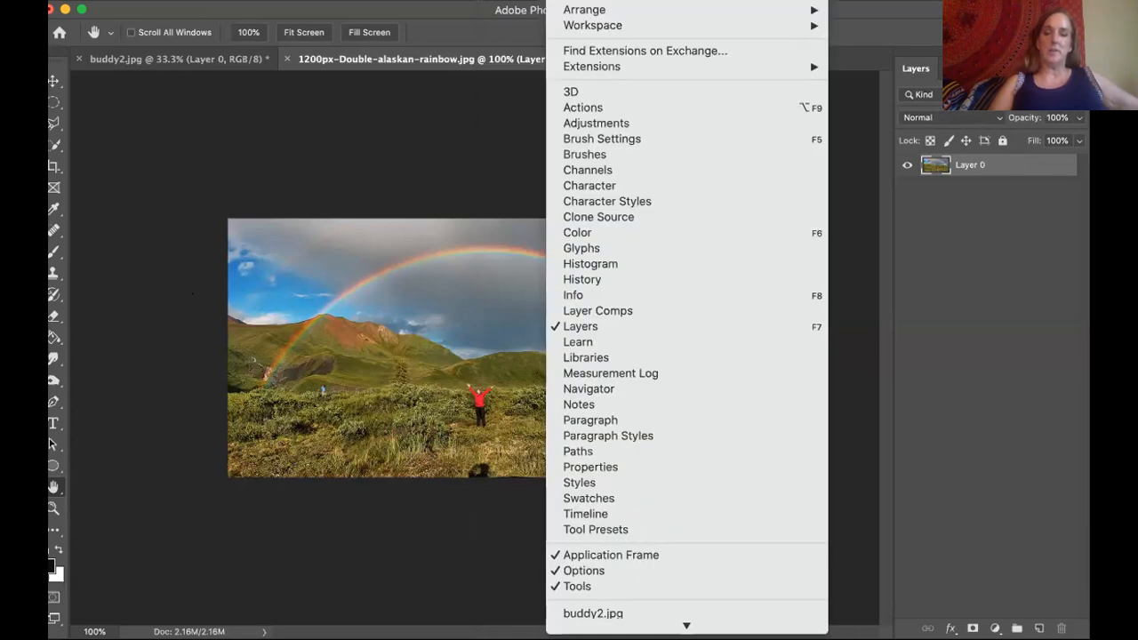
left_click(676, 610)
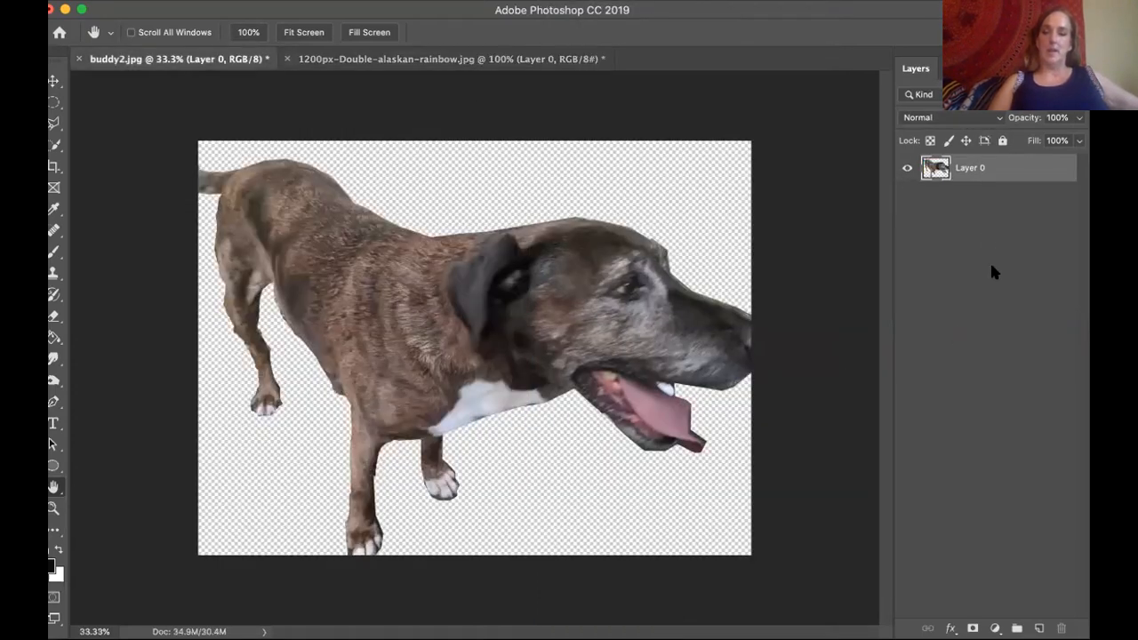
left_click(977, 209)
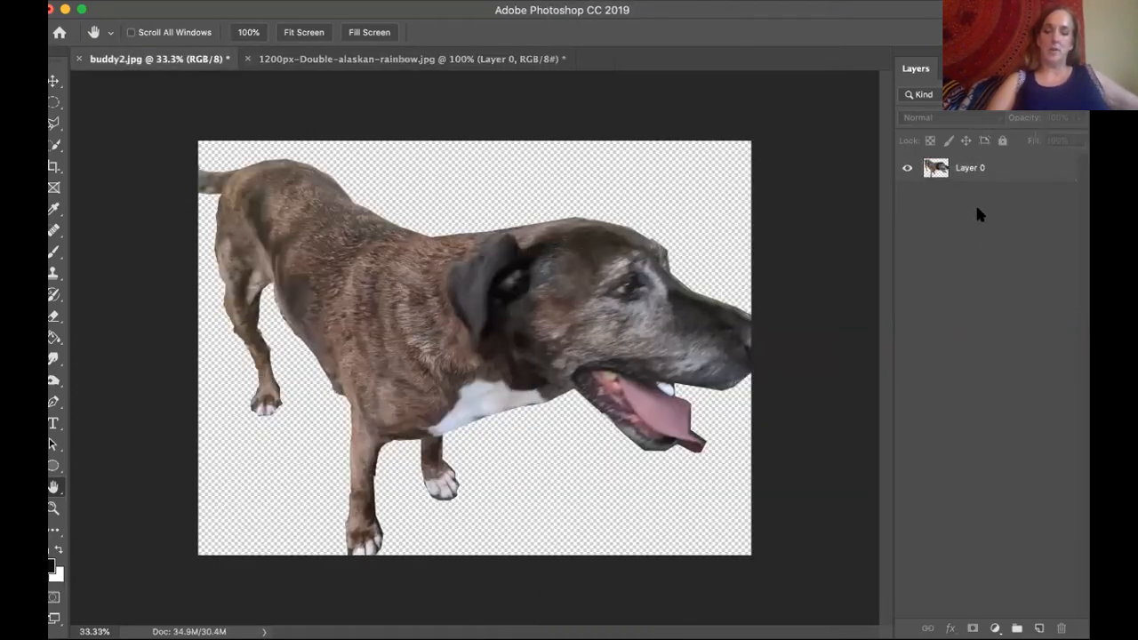
key("super+v")
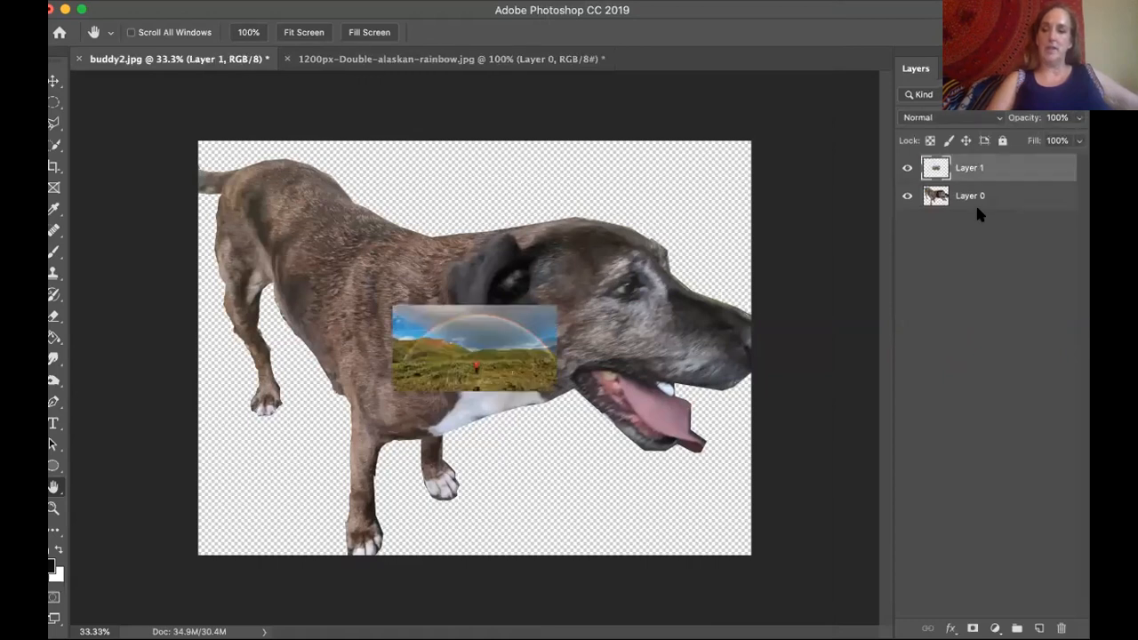
Paste the rainbow photo two more times and hide the two extra layers, Layer 3 and Layer 2.
key("super+v")
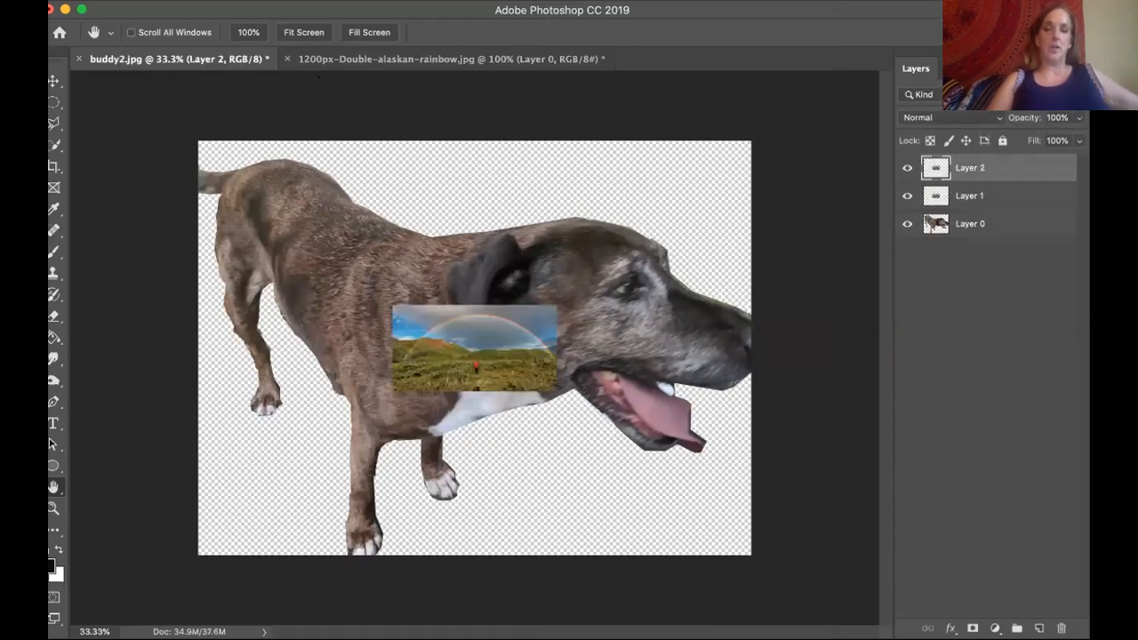
left_click(231, 0)
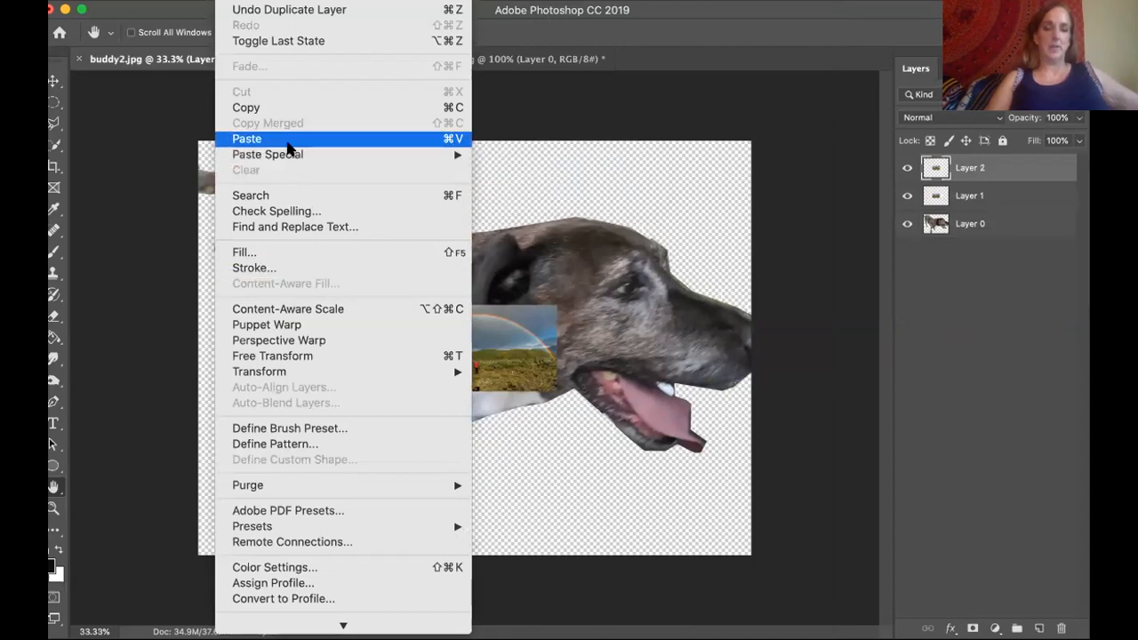
left_click(286, 143)
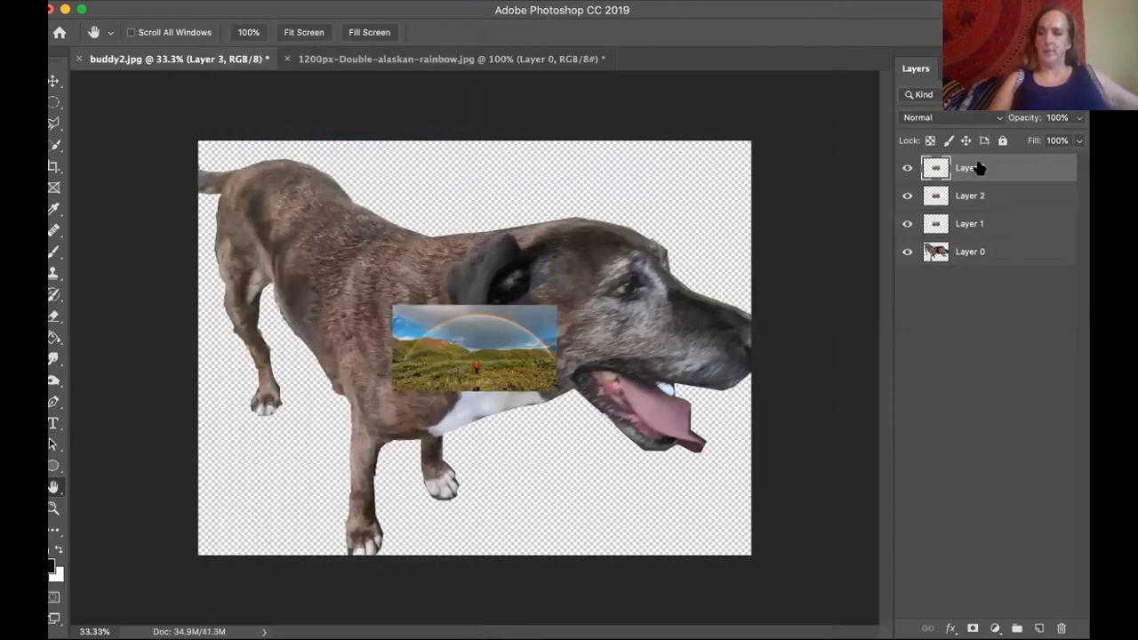
left_click(908, 168)
left_click(907, 195)
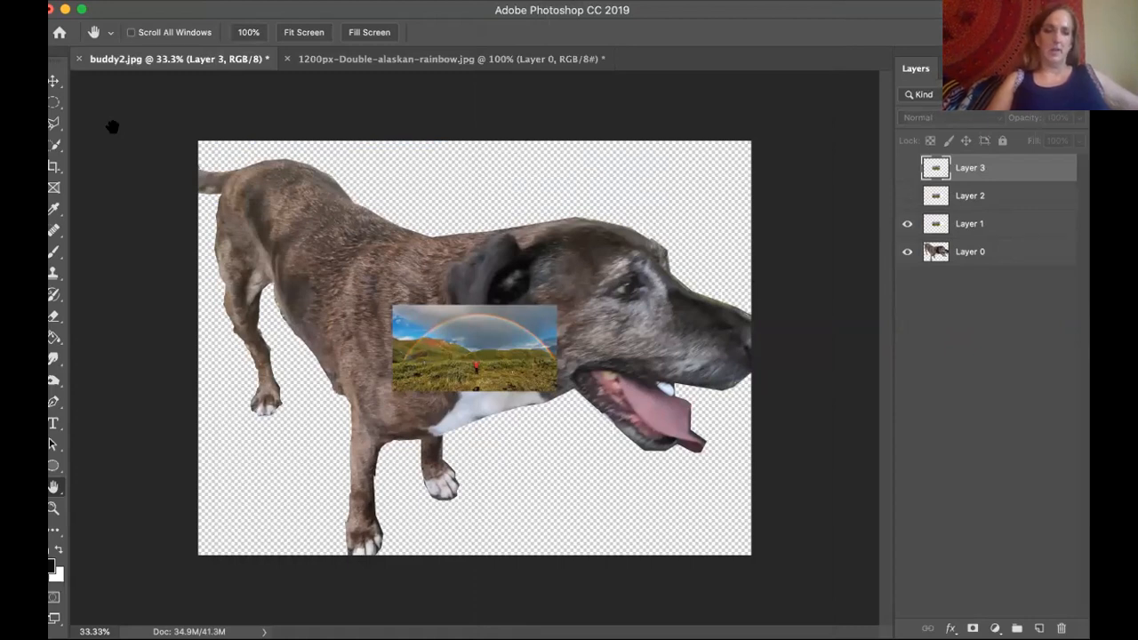
Move the visible rainbow photo straight up so it overlaps the dog's upper neck and ear.
left_click(54, 81)
left_click_drag(510, 336, 497, 212)
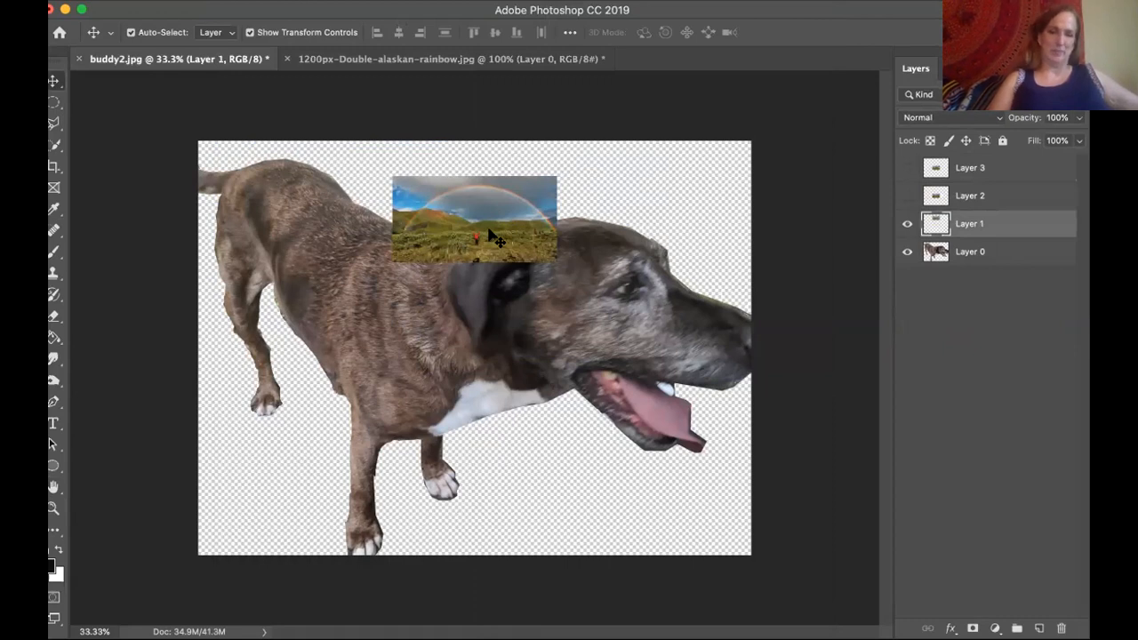
left_click(271, 0)
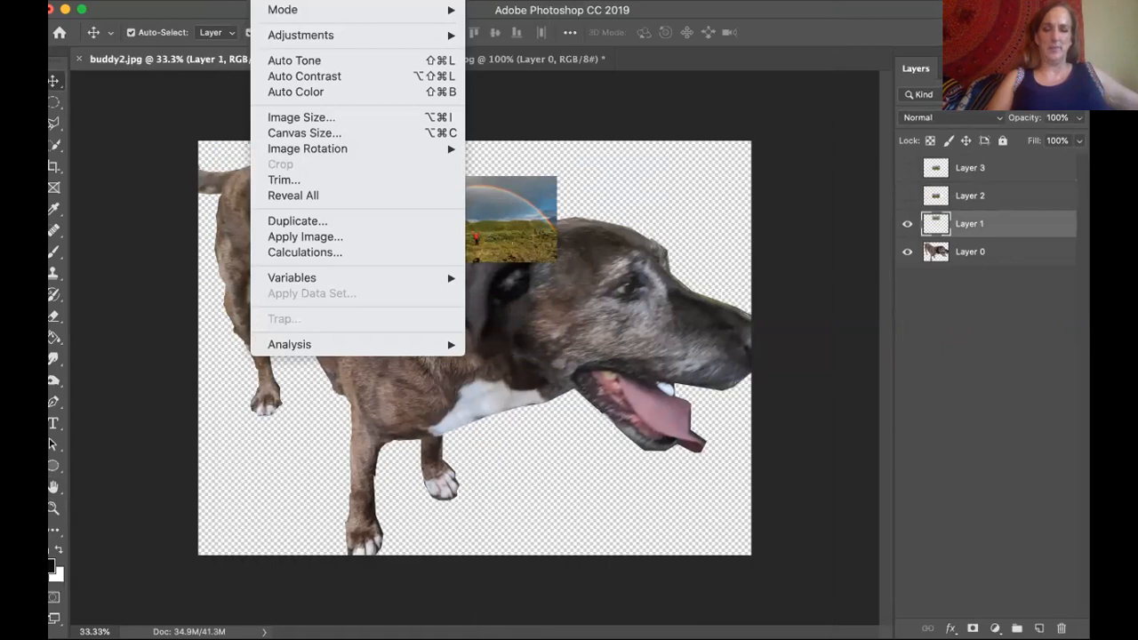
key("Escape")
left_click(907, 223)
left_click(907, 223)
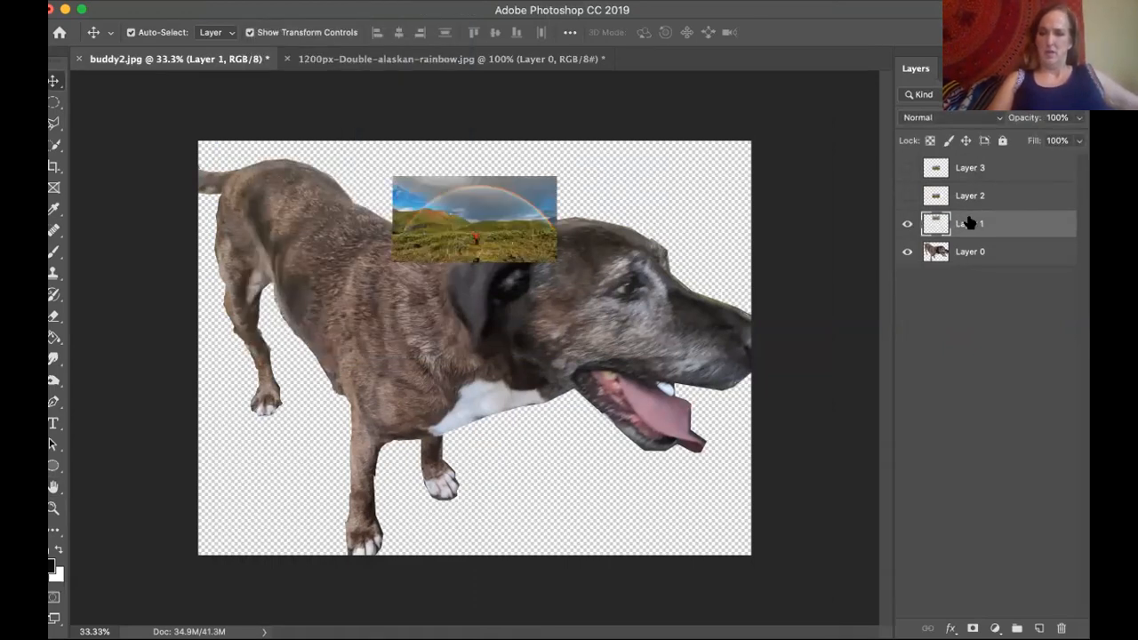
left_click(271, 0)
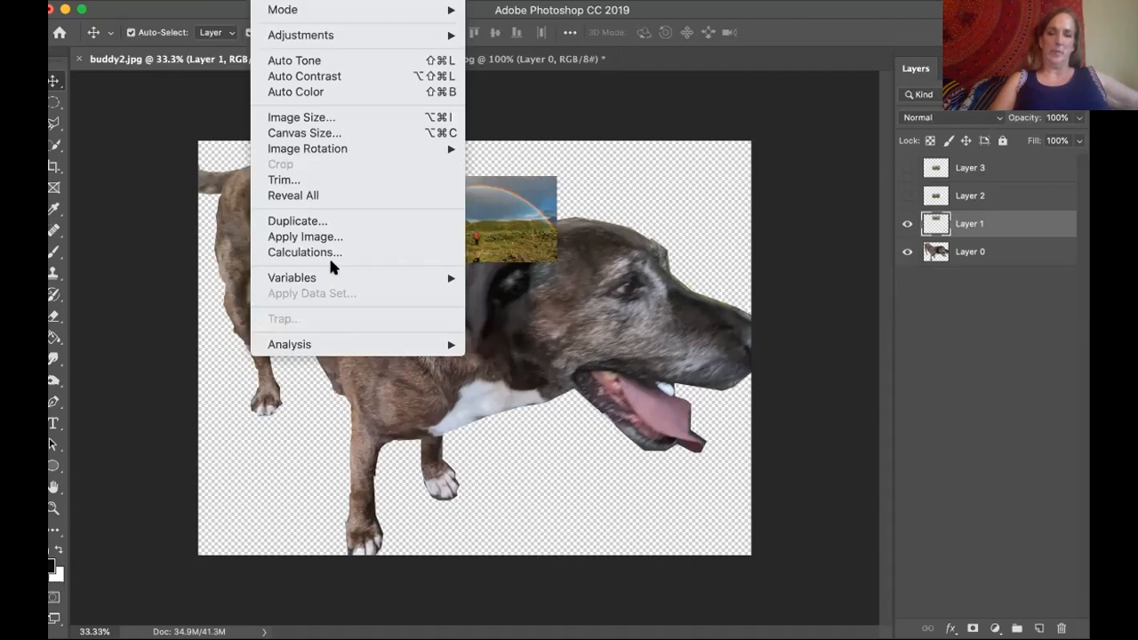
left_click(105, 142)
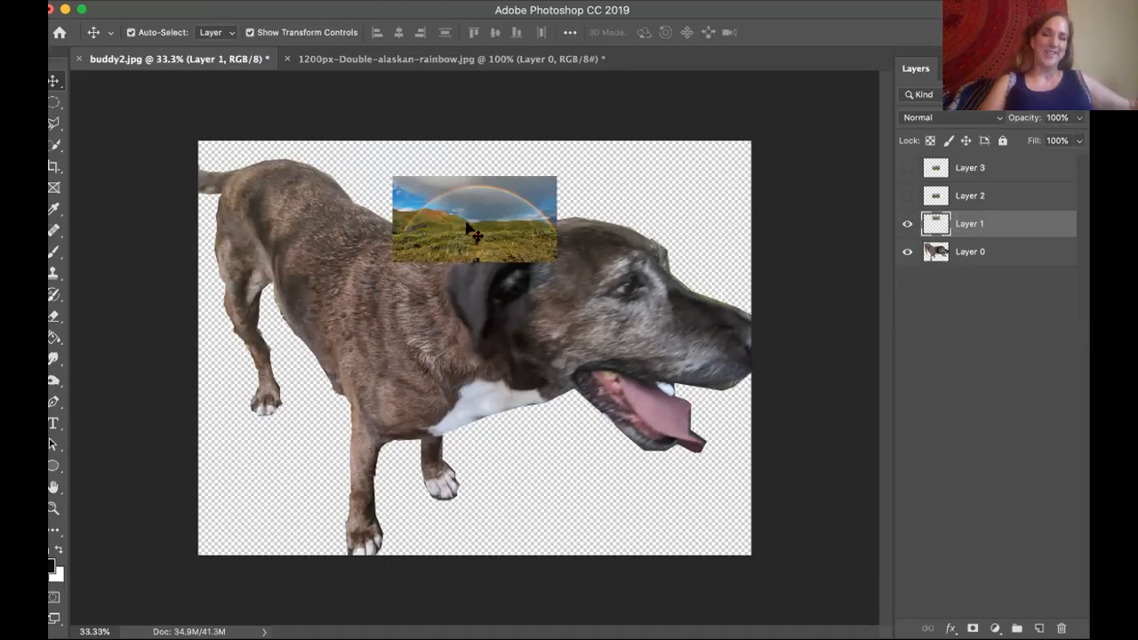
left_click(274, 0)
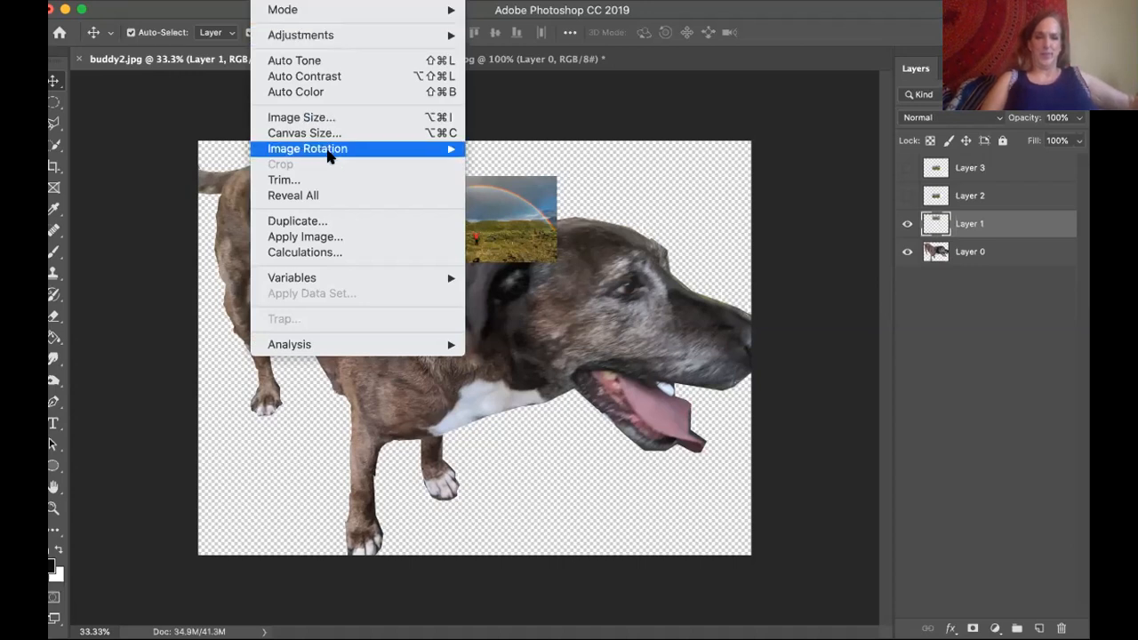
mouse_move(329, 155)
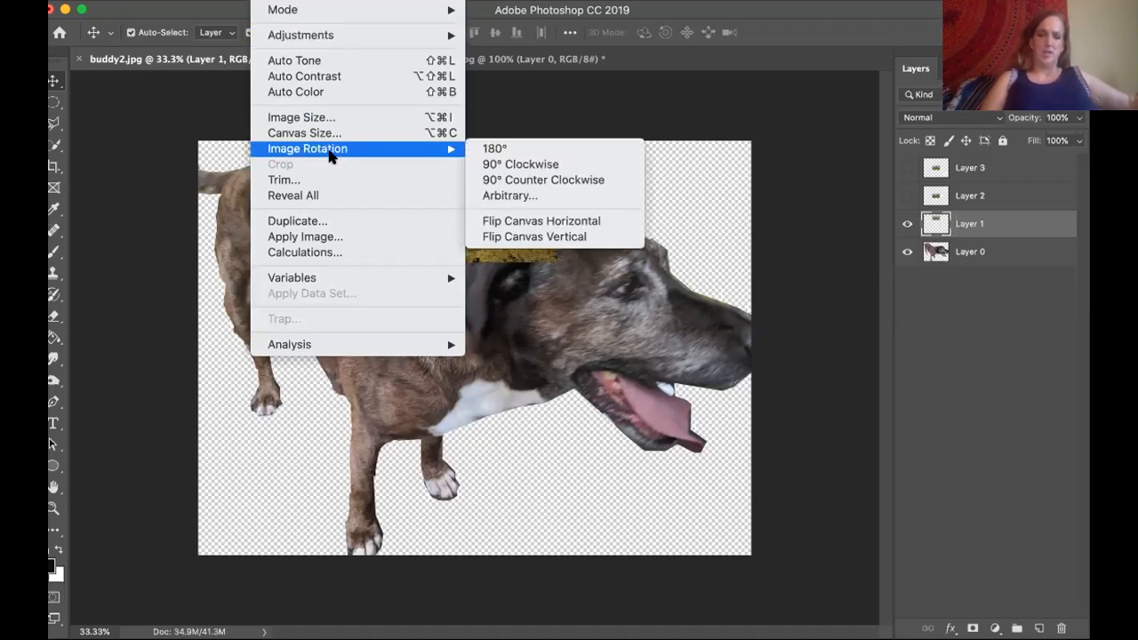
mouse_move(322, 0)
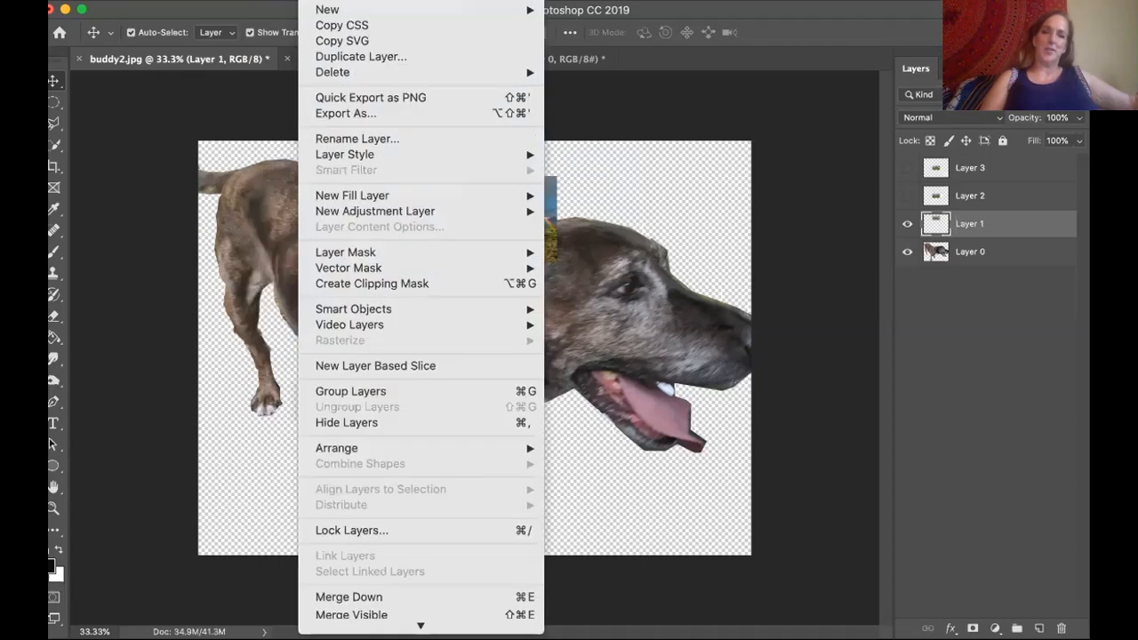
left_click(155, 146)
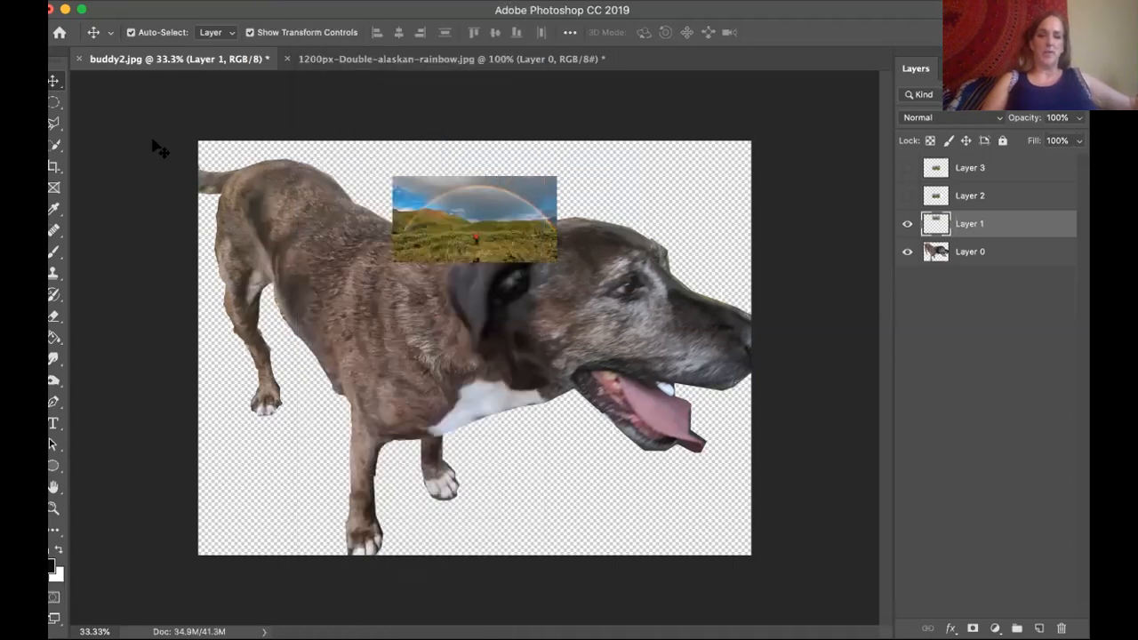
Free-transform the rainbow photo, enlarging it proportionally to about 340% so it spans the upper canvas from side to side.
key("super+t")
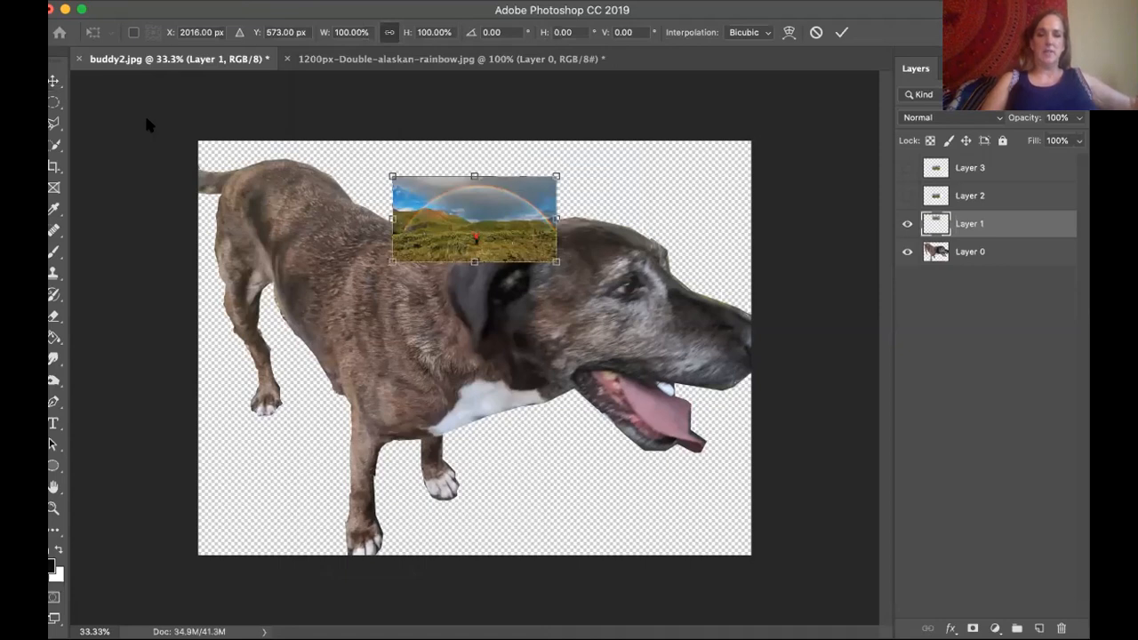
left_click(316, 1)
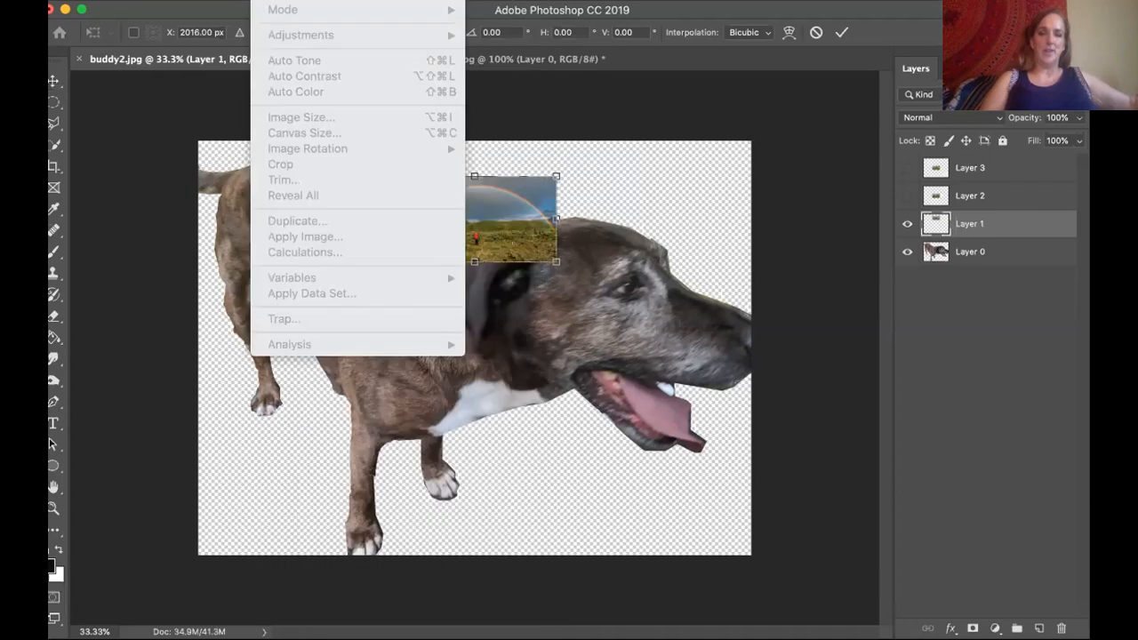
left_click(274, 1)
left_click_drag(388, 175, 225, 88)
left_click_drag(556, 261, 716, 435)
left_click_drag(646, 286, 614, 316)
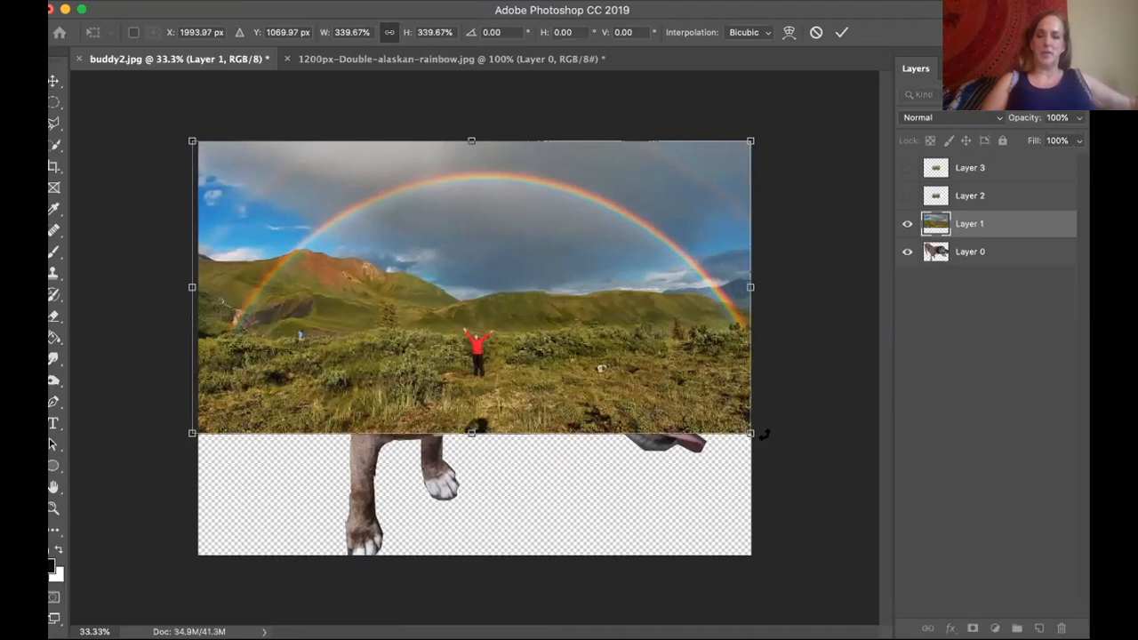
Enlarge the rainbow photo to about 423%, align its left edge with the canvas, and place Layer 1 beneath the dog's Layer 0.
left_click_drag(751, 433, 883, 627)
left_click_drag(685, 445, 673, 485)
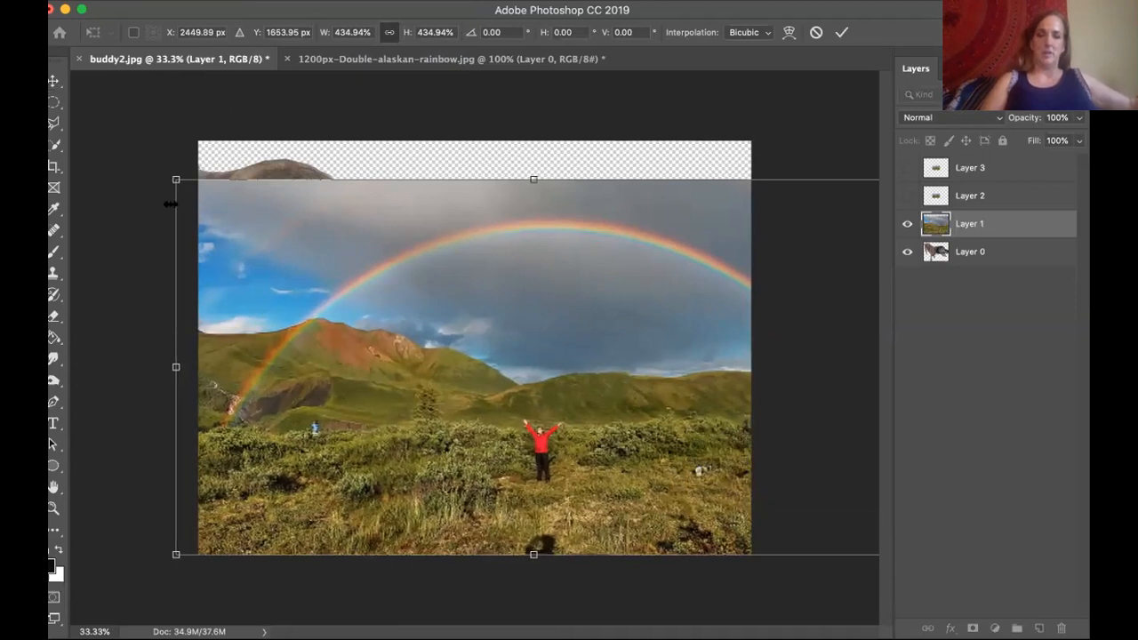
left_click_drag(169, 174, 158, 145)
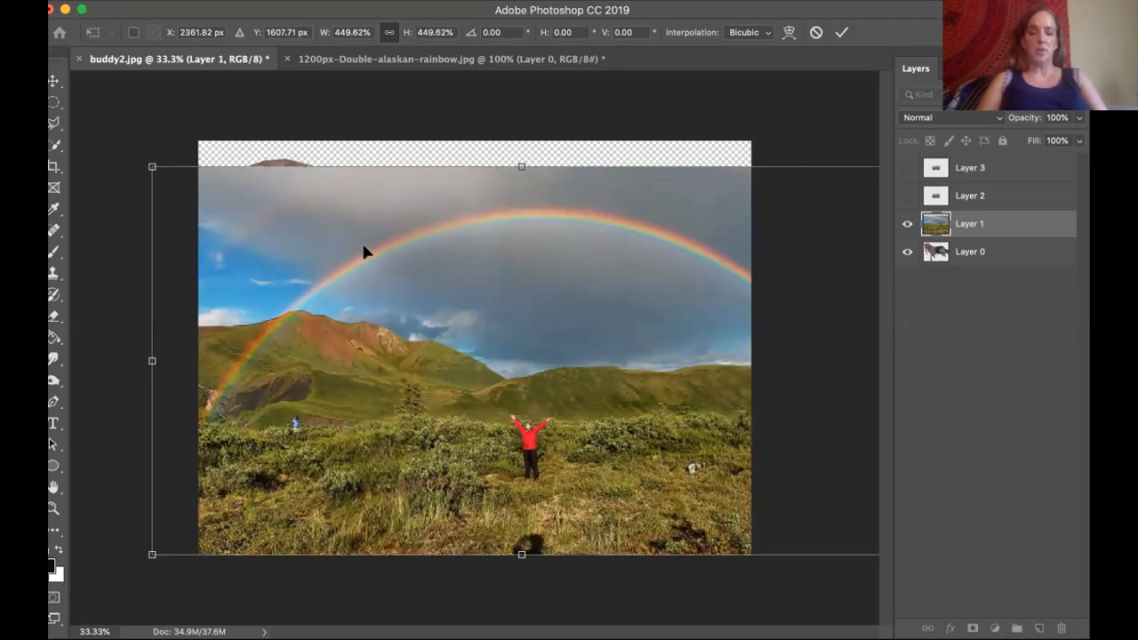
key("super+z")
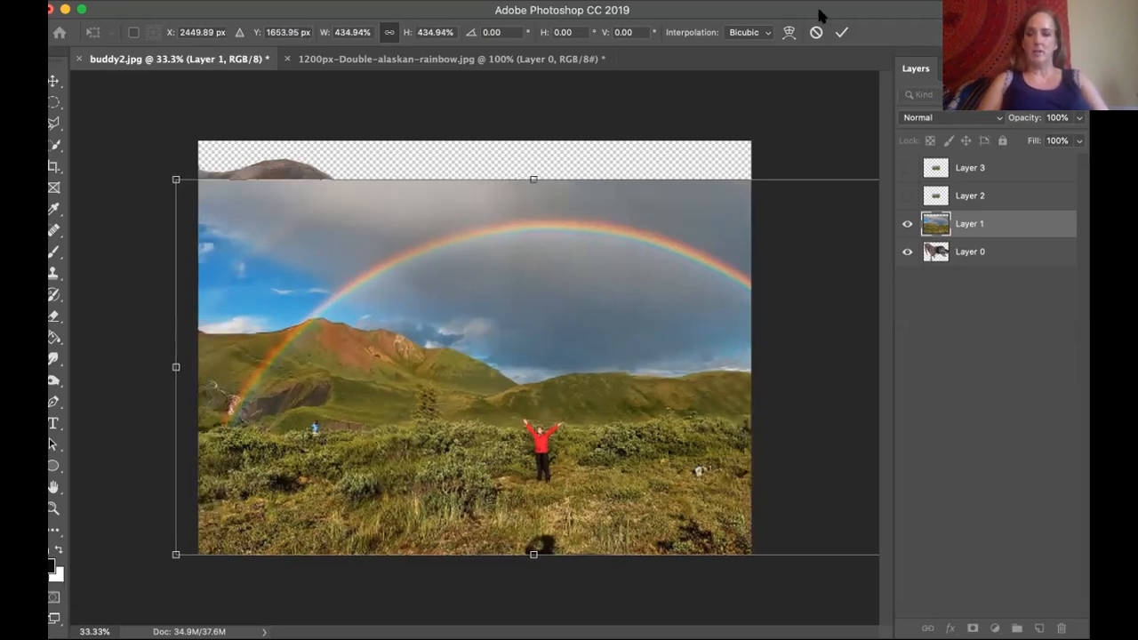
left_click_drag(551, 334, 556, 286)
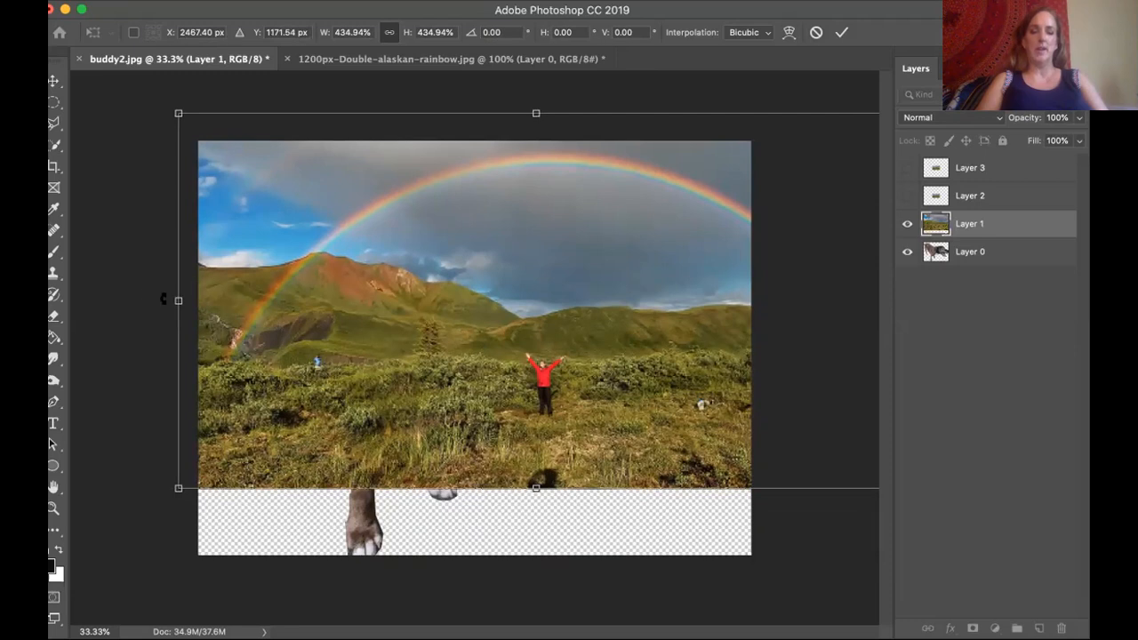
left_click_drag(160, 300, 194, 291)
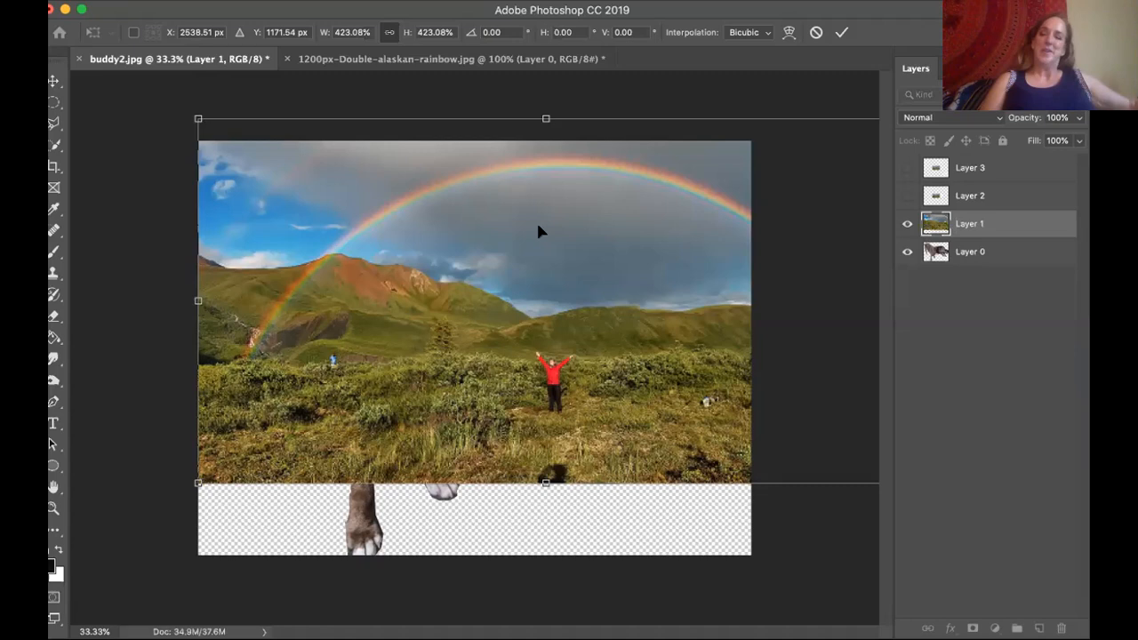
left_click_drag(980, 223, 978, 261)
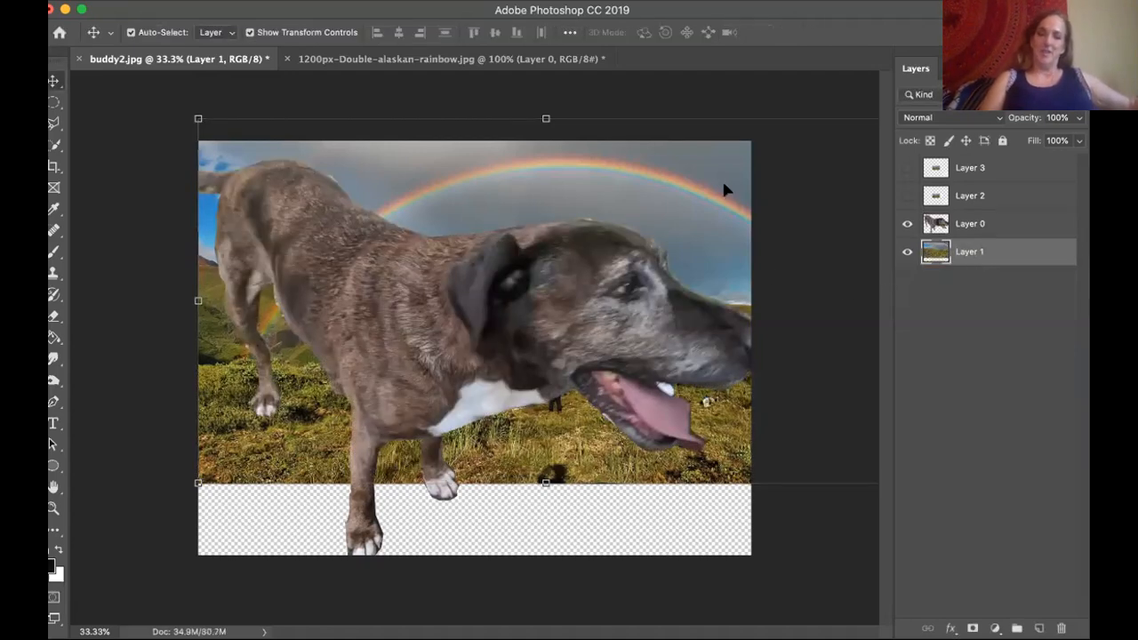
Shift and stretch the rainbow background to about 105% width and 116% height so it covers the whole canvas, and apply the transform.
left_click_drag(639, 198, 628, 221)
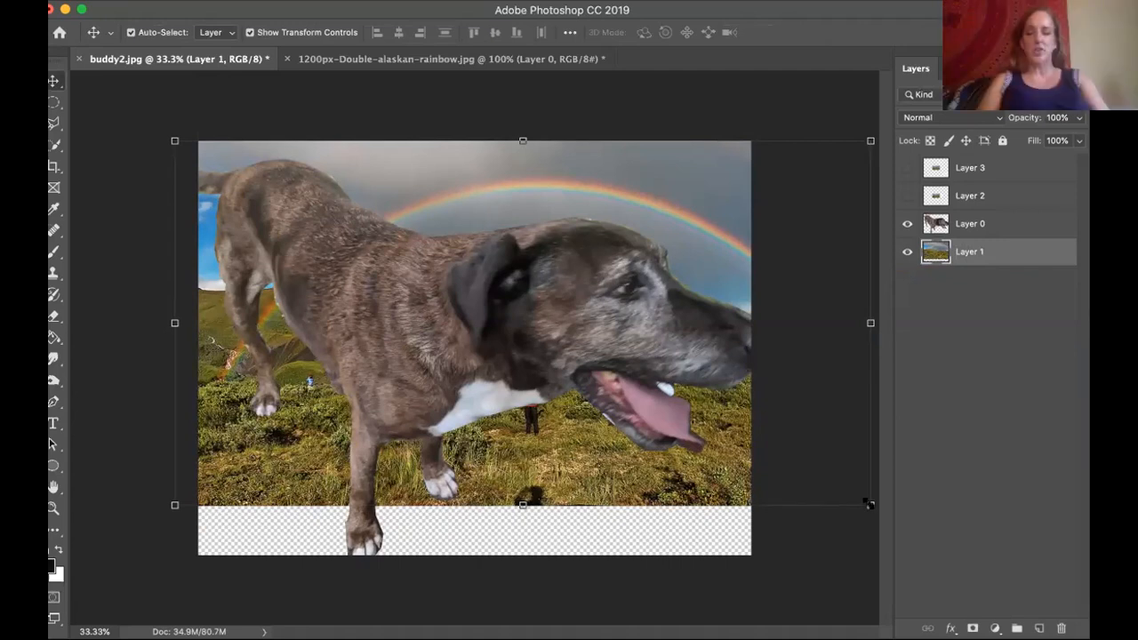
left_click_drag(867, 503, 896, 551)
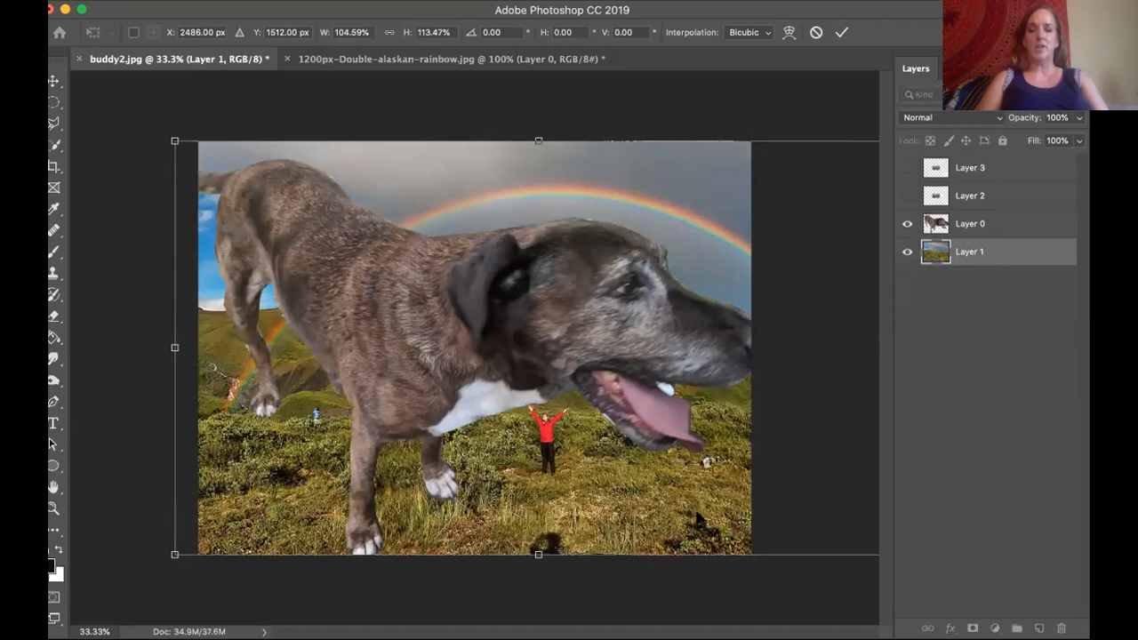
left_click_drag(699, 505, 697, 517)
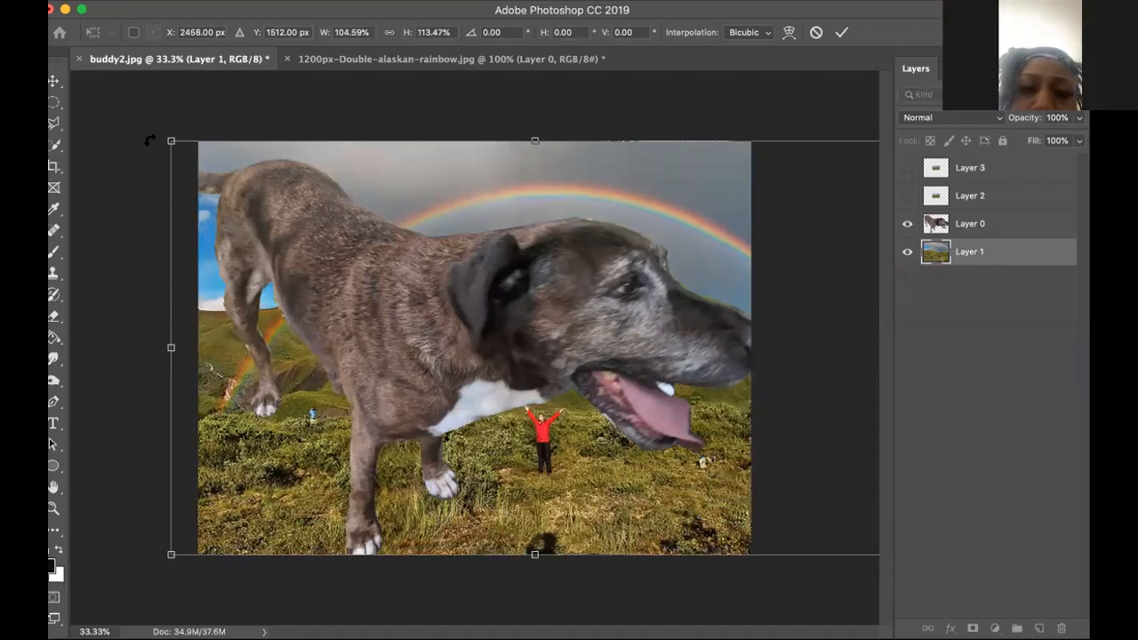
mouse_move(166, 138)
left_mouse_down()
mouse_move(158, 116)
mouse_move(166, 132)
left_mouse_up()
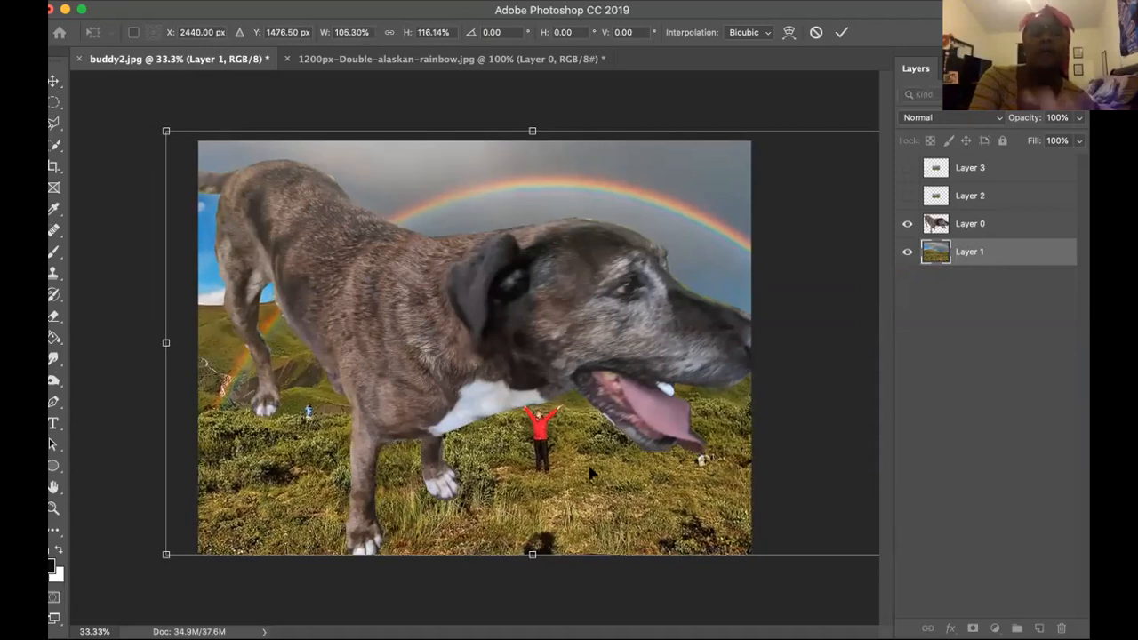
left_click_drag(596, 481, 597, 481)
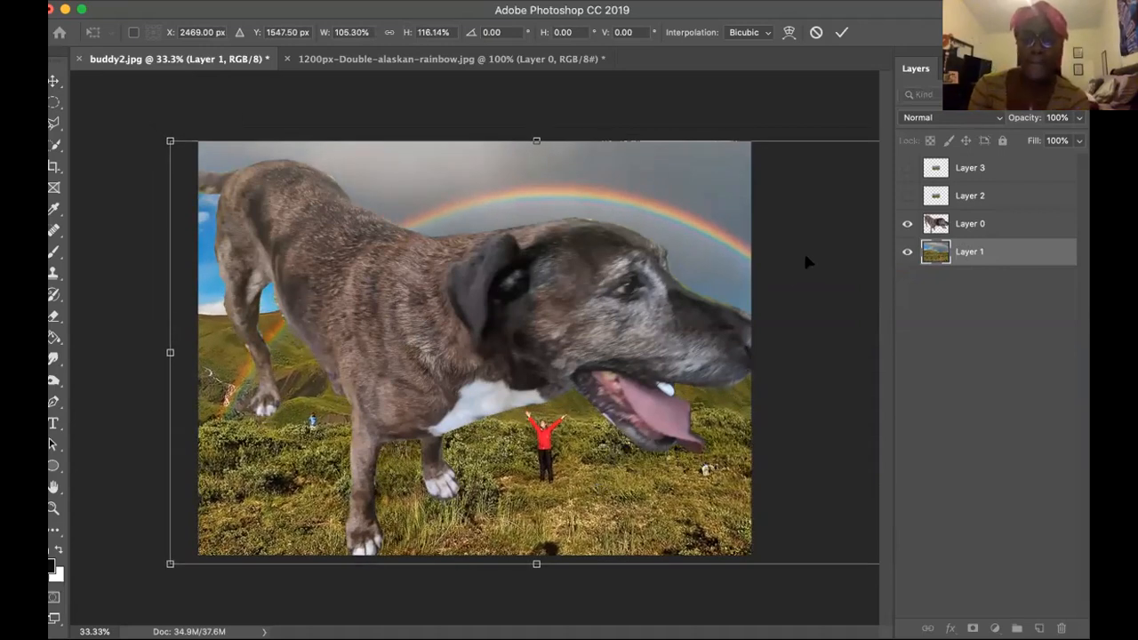
left_click(985, 253)
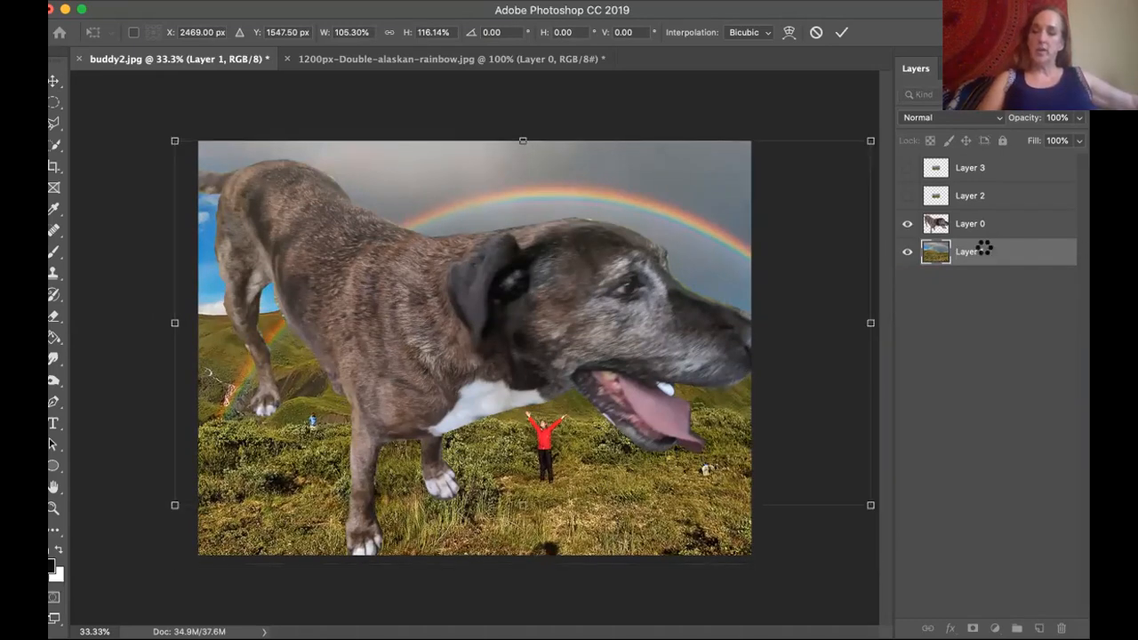
Put Layer 1 back above the dog and temporarily show the extra rainbow copies, moving Layer 3 up toward the right.
left_click_drag(978, 250, 974, 221)
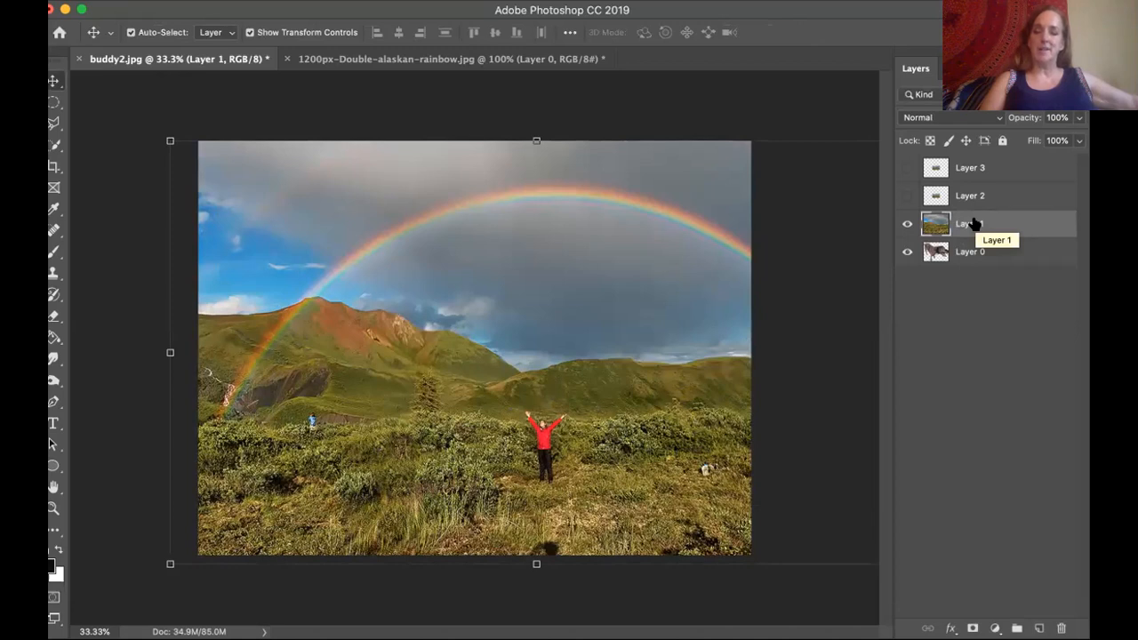
left_click(907, 196)
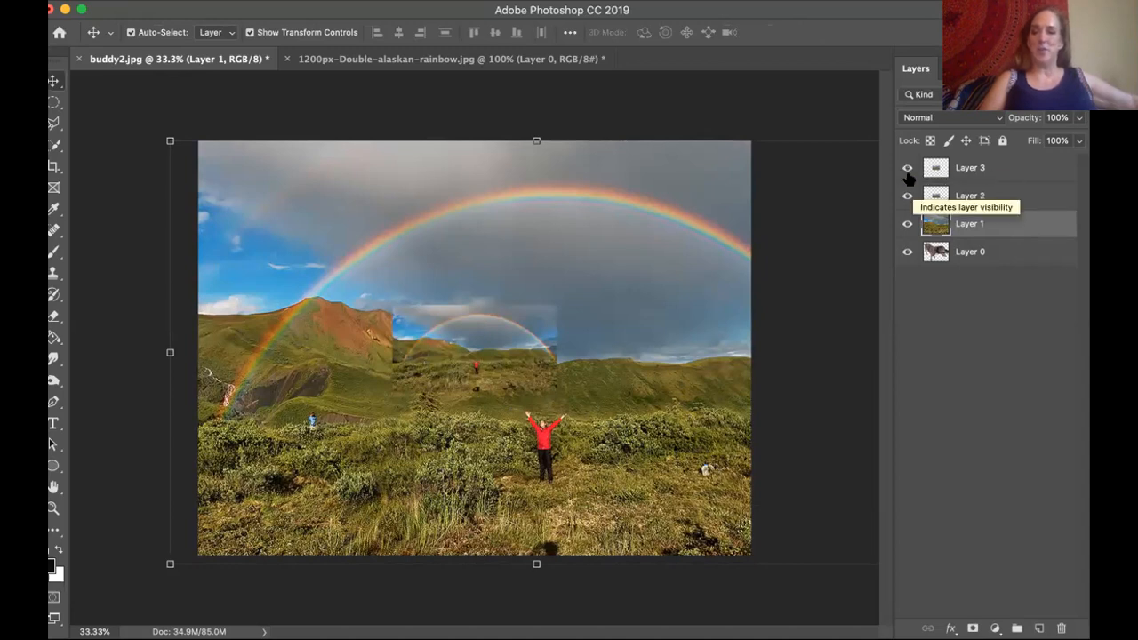
left_click_drag(513, 343, 606, 283)
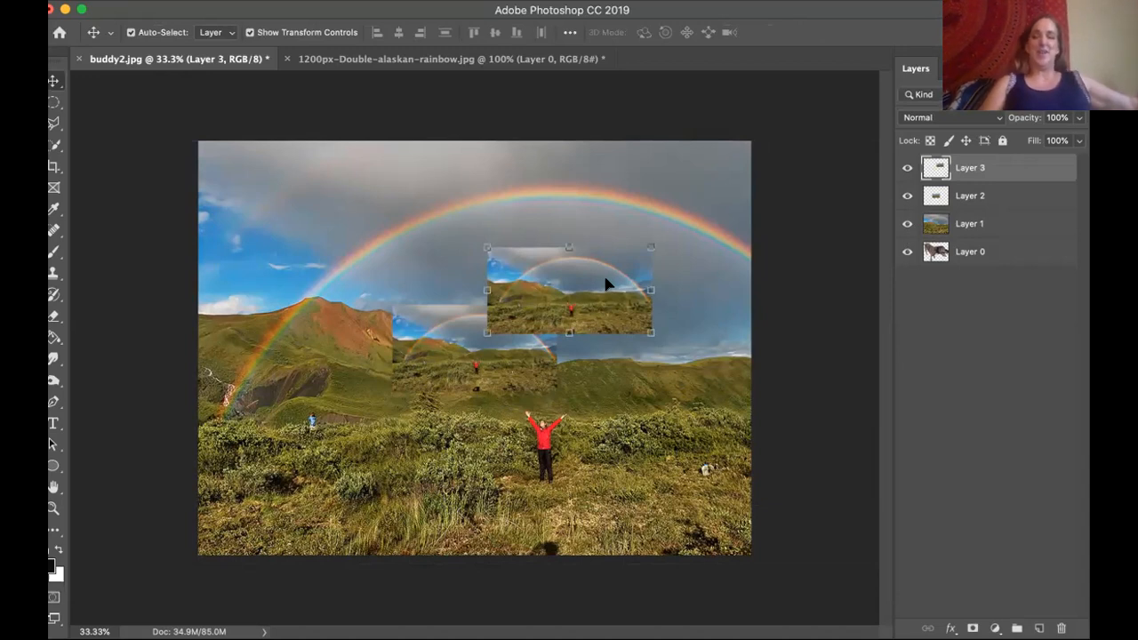
left_click(906, 195)
left_click(906, 168)
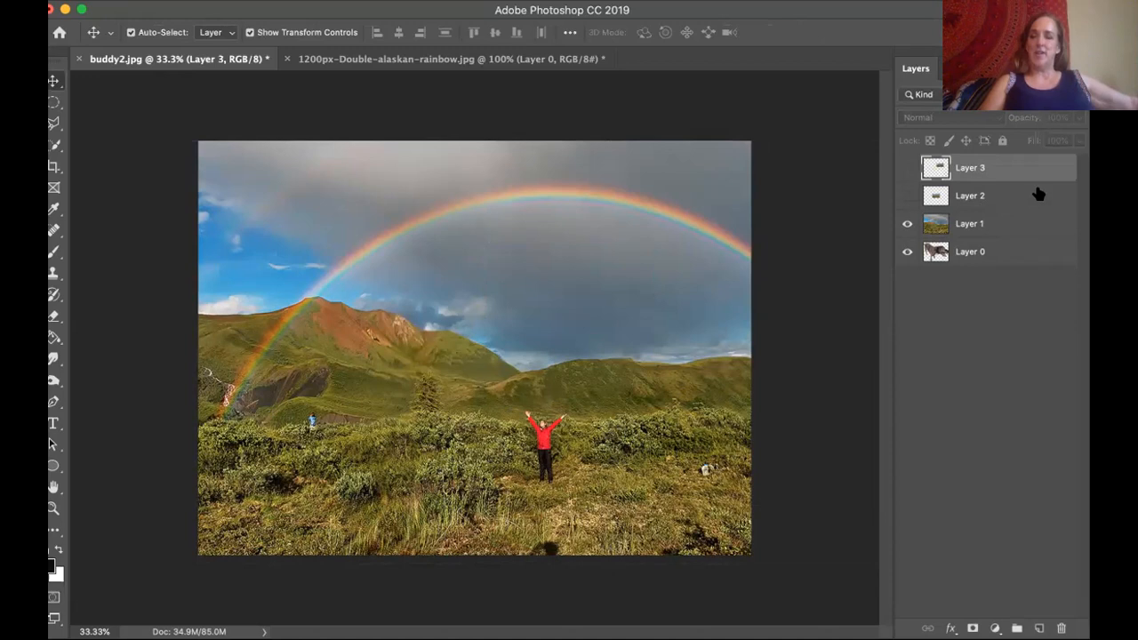
Delete the two extra small rainbow copies, Layer 2 and Layer 3.
left_click(907, 196)
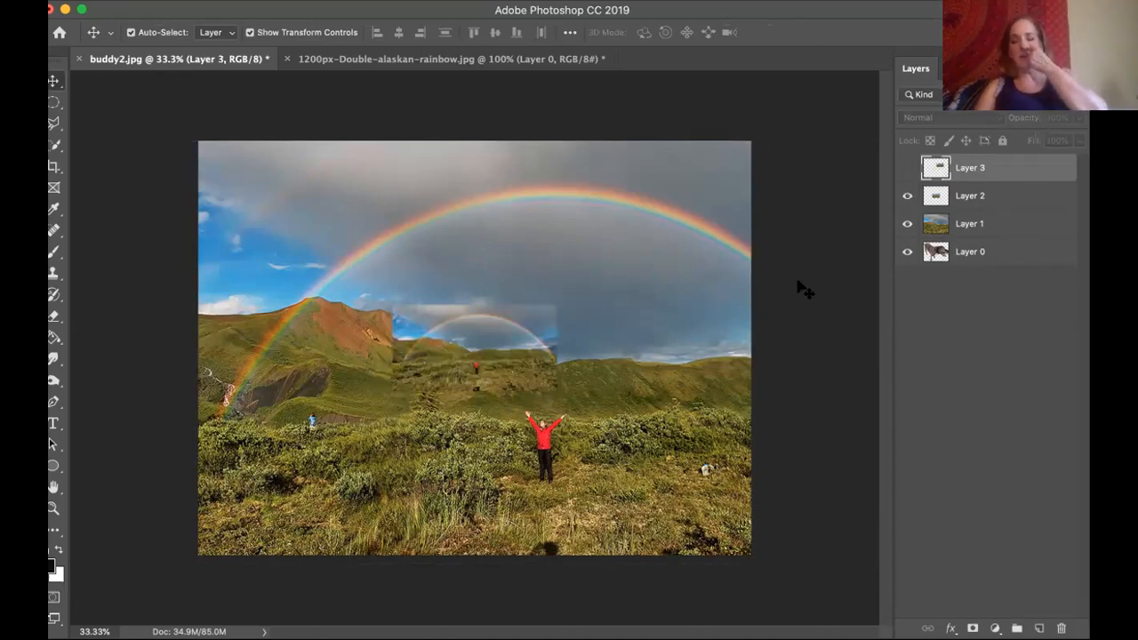
left_click_drag(1030, 199, 1061, 628)
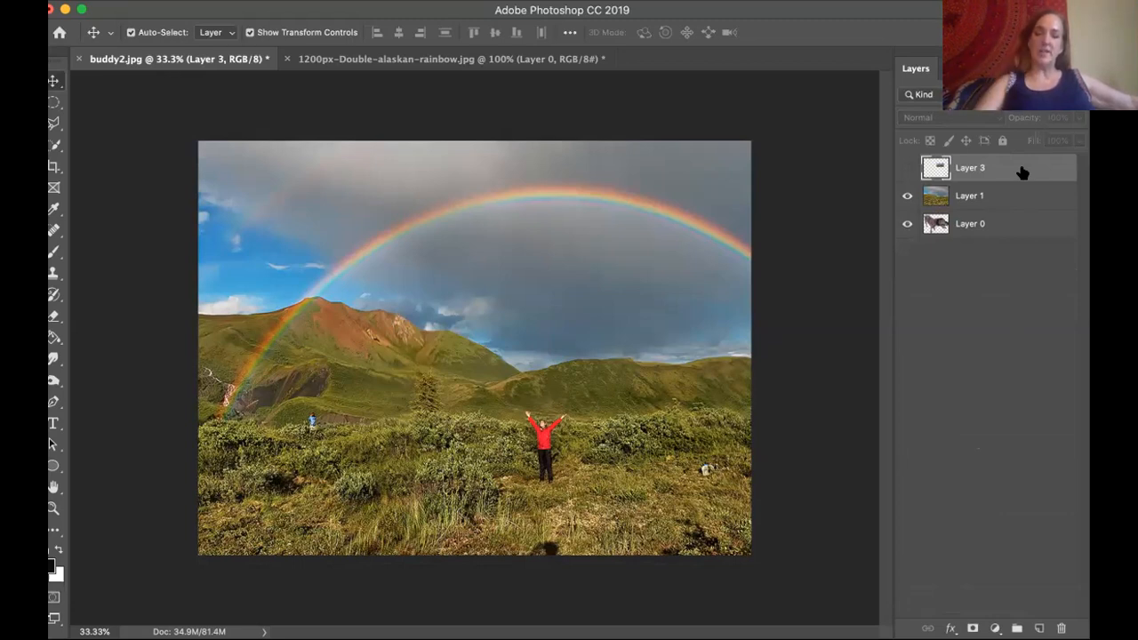
left_click(907, 169)
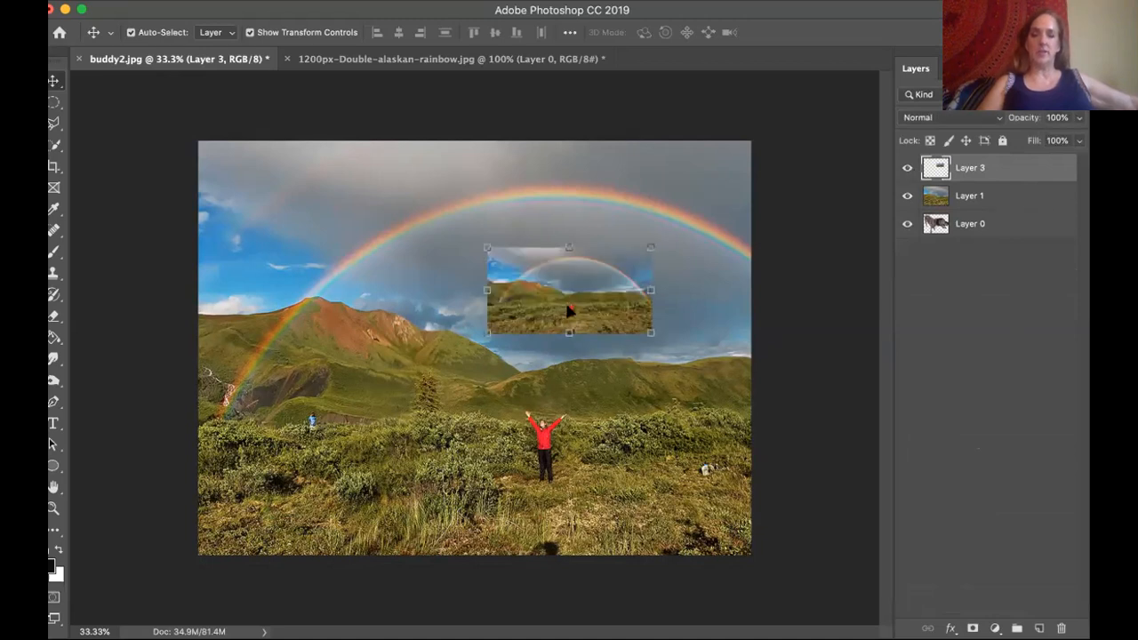
left_click_drag(569, 309, 609, 265)
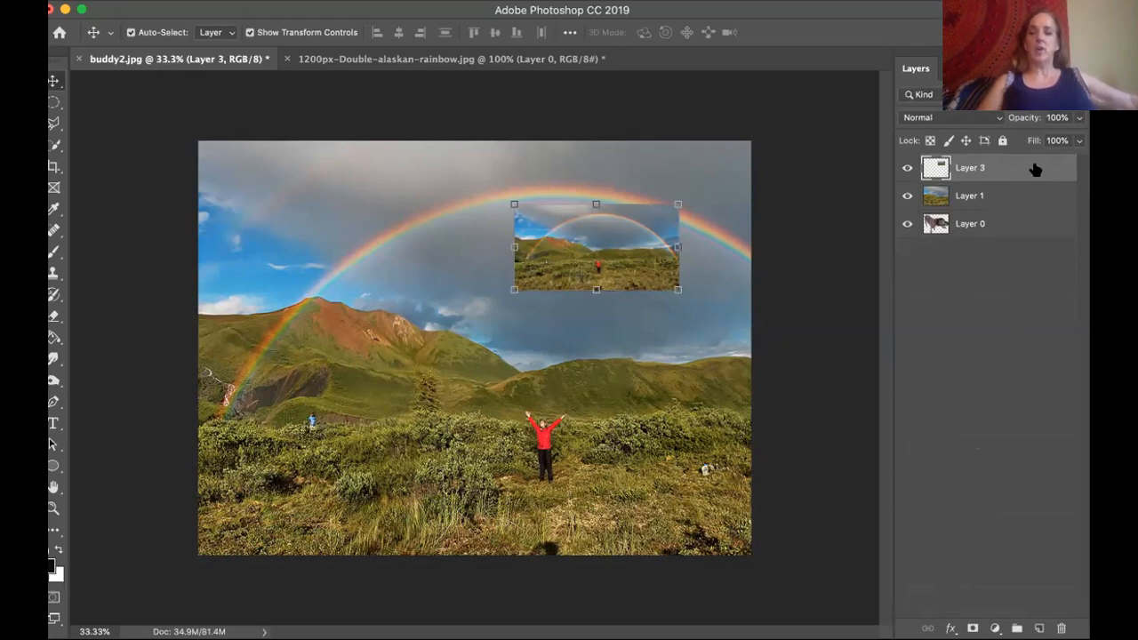
left_click_drag(1032, 181, 1062, 628)
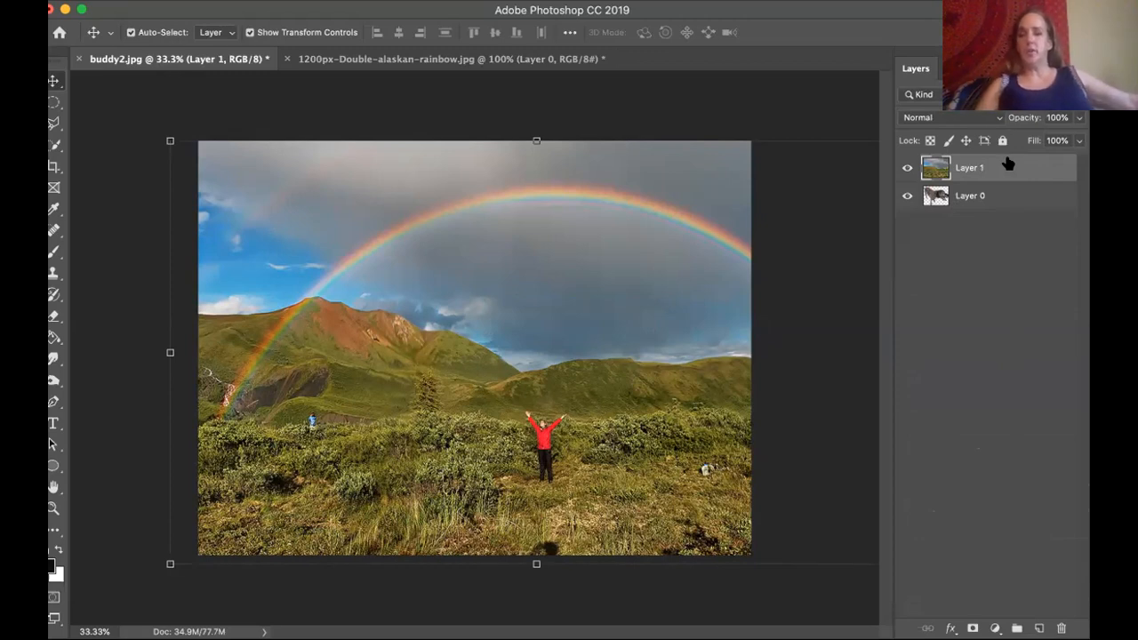
Lower Layer 1's opacity to 75% to let the dog show through the rainbow photo.
left_click(1079, 118)
mouse_move(1078, 139)
left_mouse_down()
mouse_move(1036, 140)
mouse_move(1059, 139)
left_mouse_up()
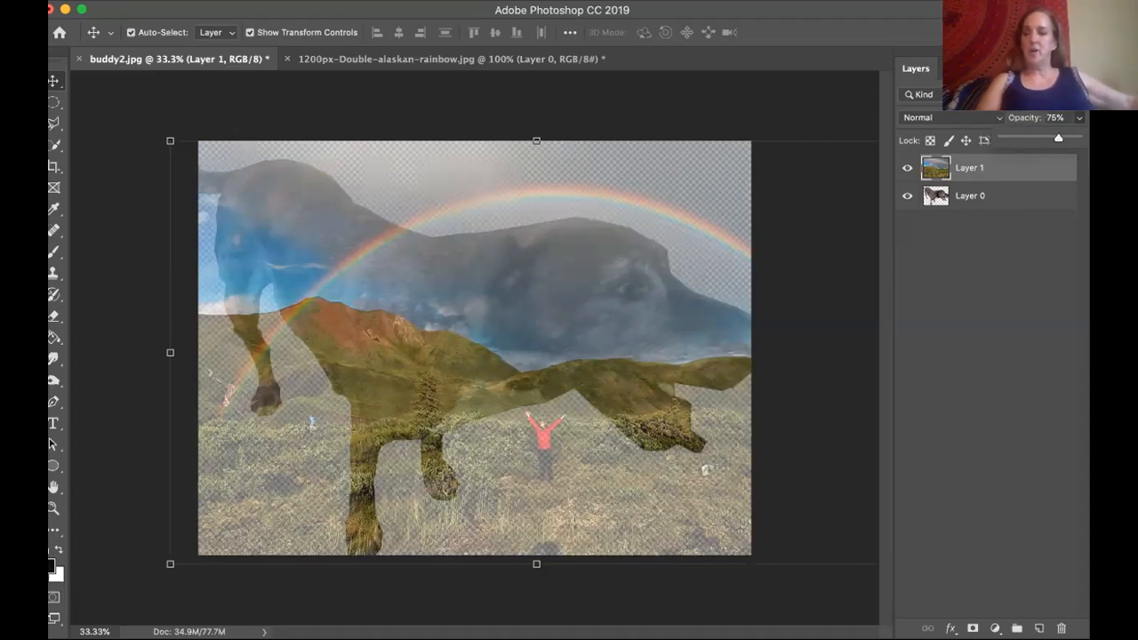
left_click(1014, 94)
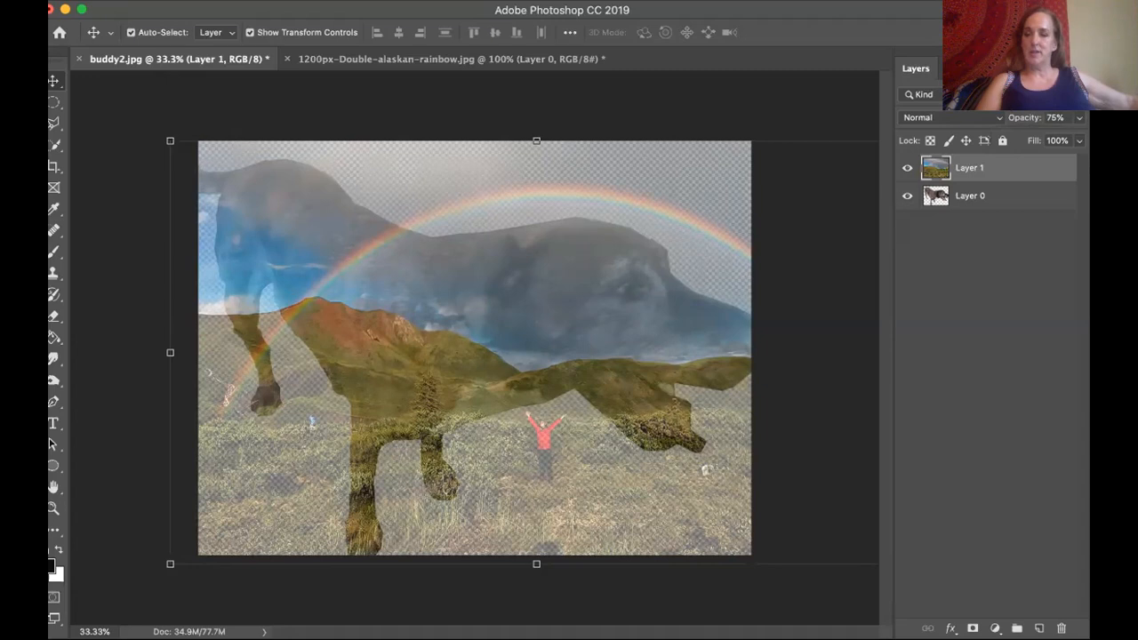
left_click(1014, 94)
left_click(1013, 94)
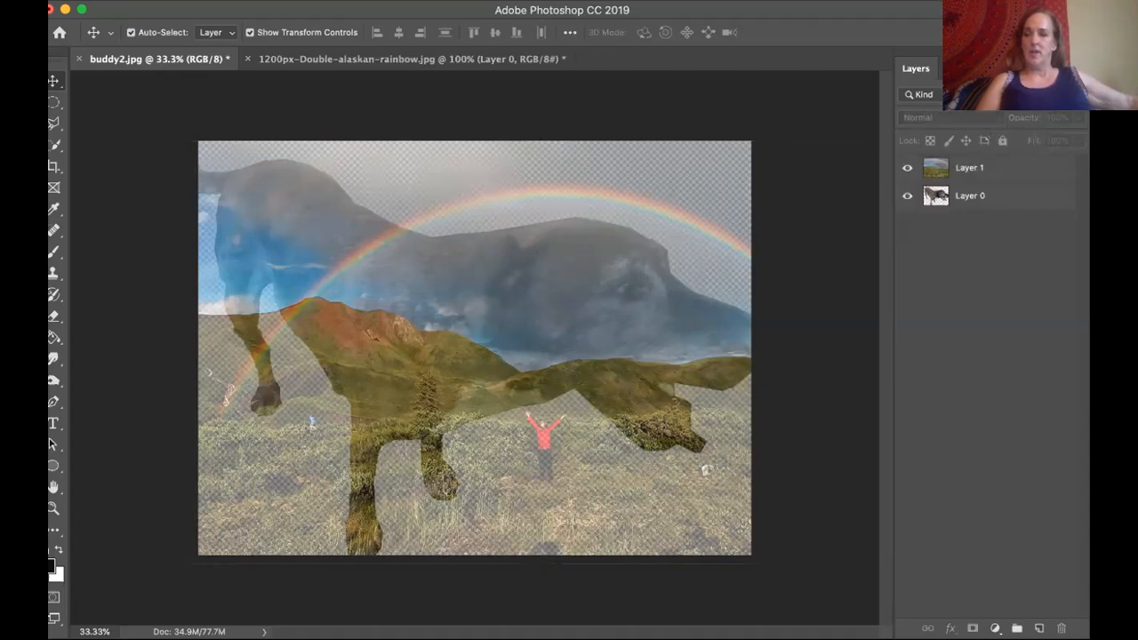
Select Layer 1 again and restore its opacity to 100%.
left_click(984, 169)
left_click(1079, 118)
left_click_drag(1058, 137, 1081, 136)
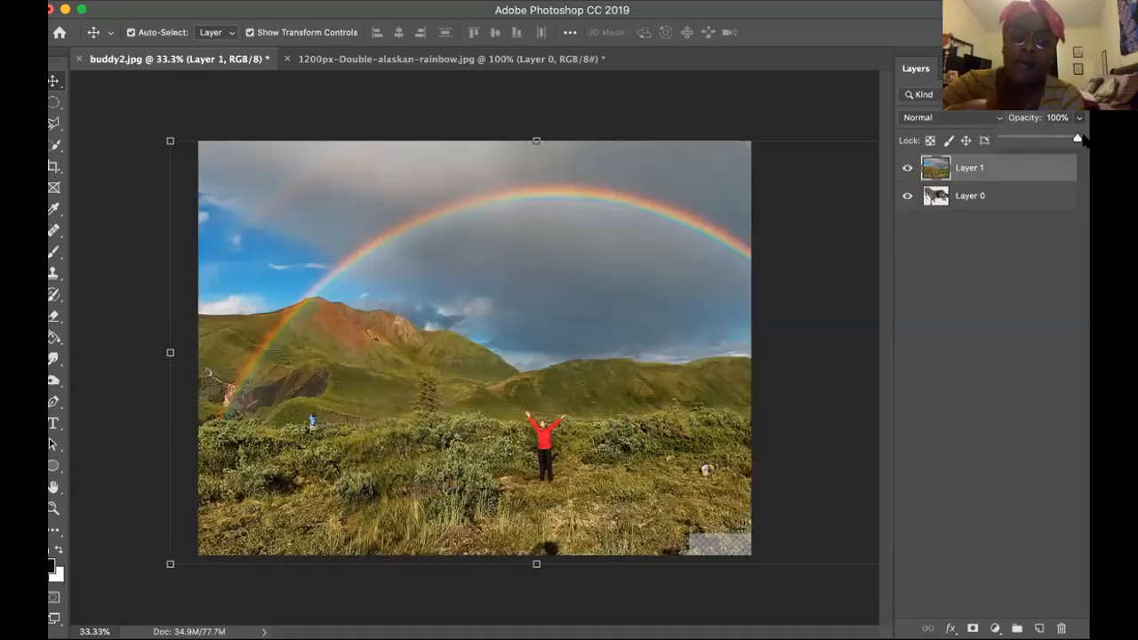
Move the rainbow photo's Layer 1 beneath the dog's Layer 0 and select Layer 0.
left_click_drag(1006, 168, 1007, 212)
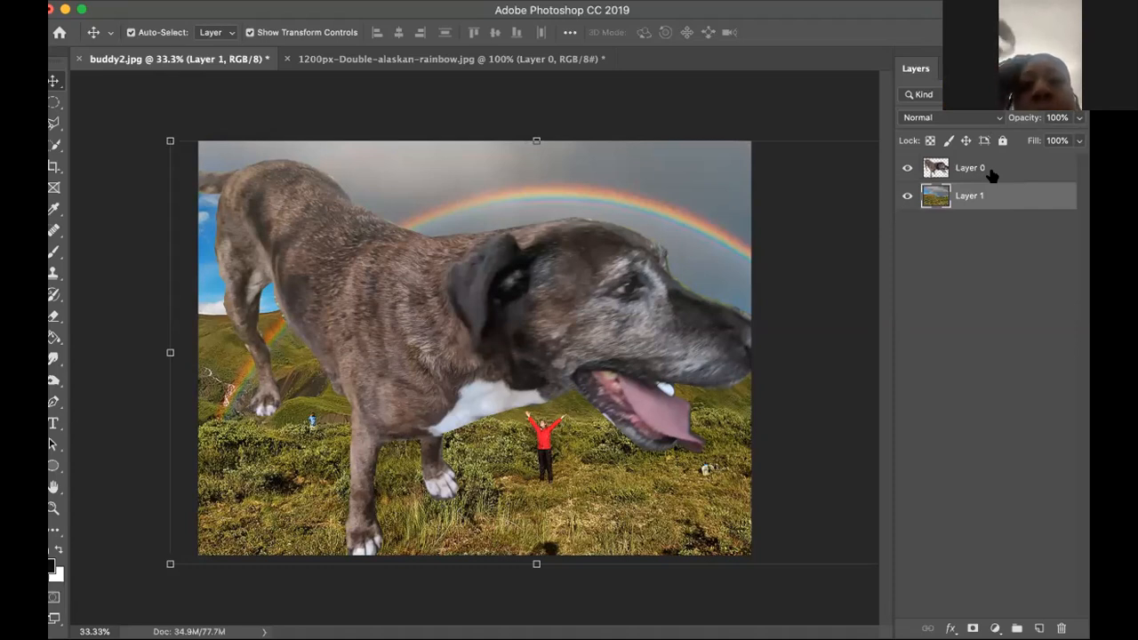
left_click_drag(1003, 168, 1002, 220)
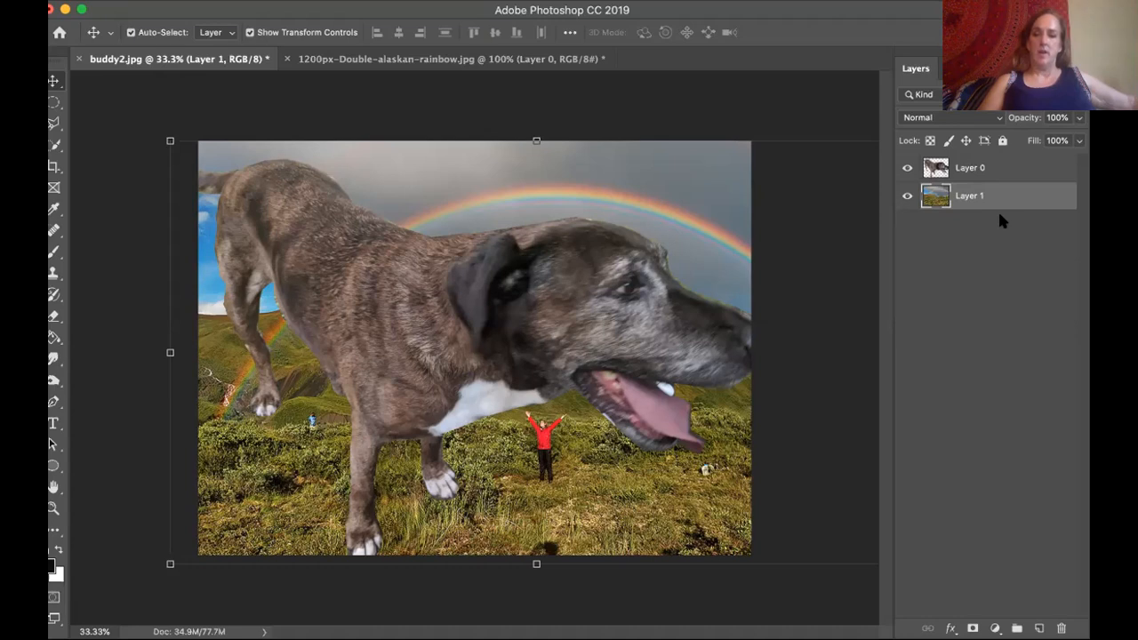
left_click(963, 167)
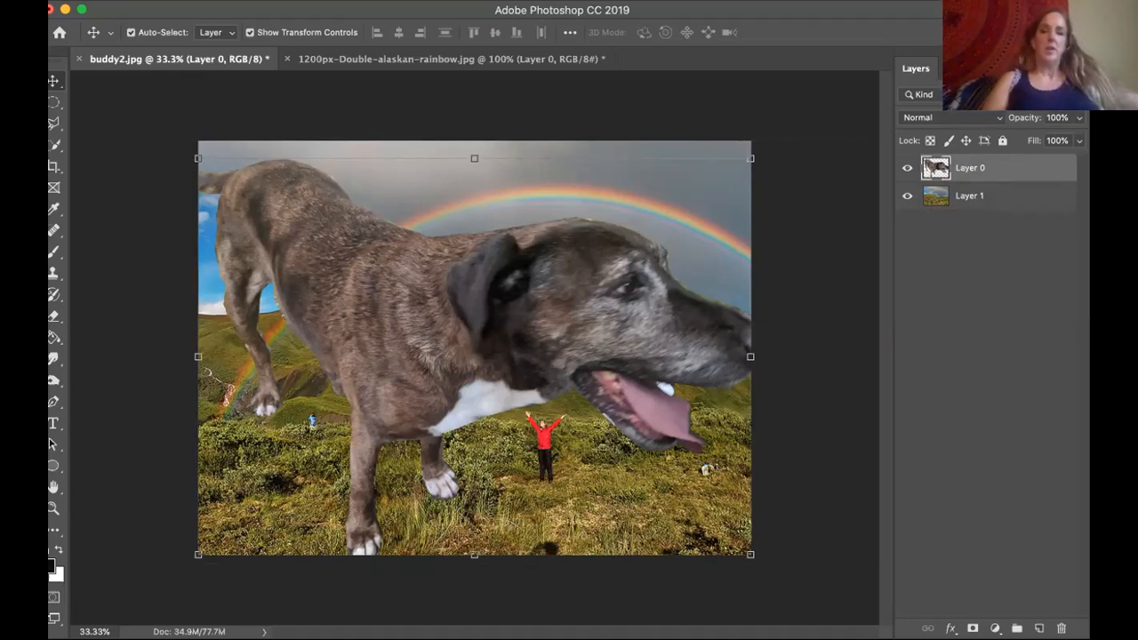
Start a Vibrance adjustment on the dog's Layer 0, setting vibrance to +70 and saturation to -14.
left_click(269, 1)
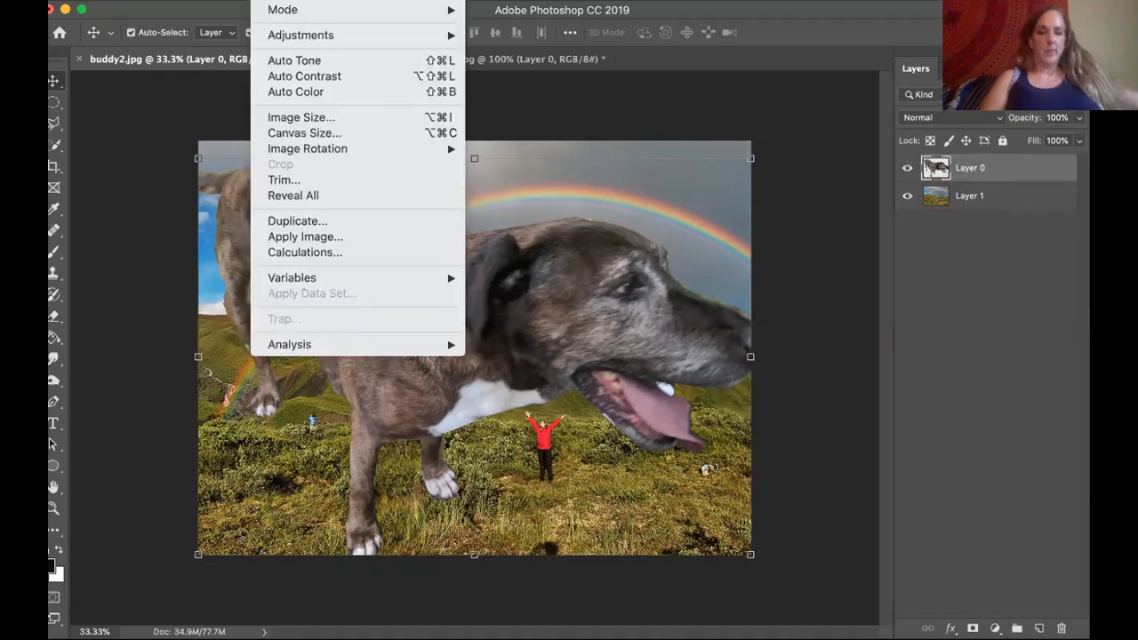
mouse_move(307, 36)
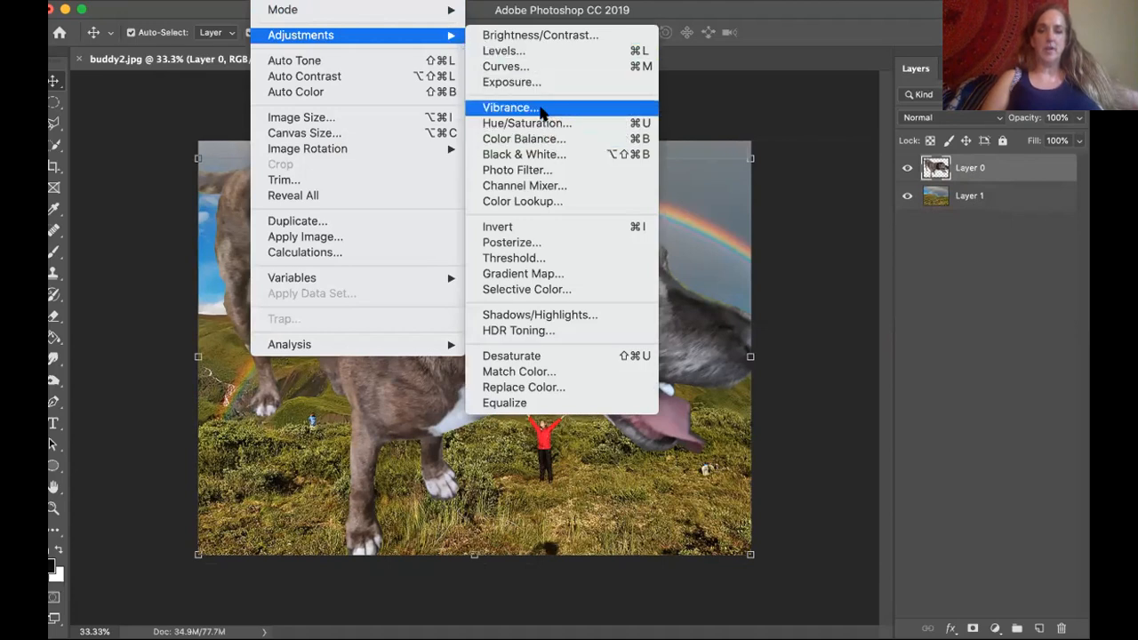
left_click(540, 108)
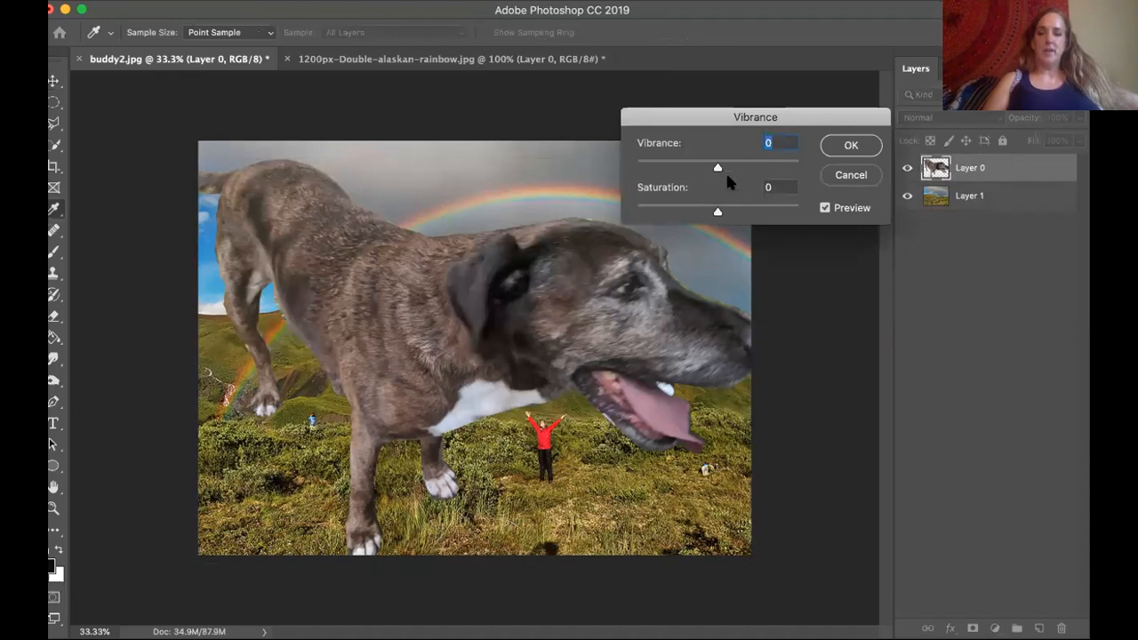
left_click_drag(718, 169, 745, 168)
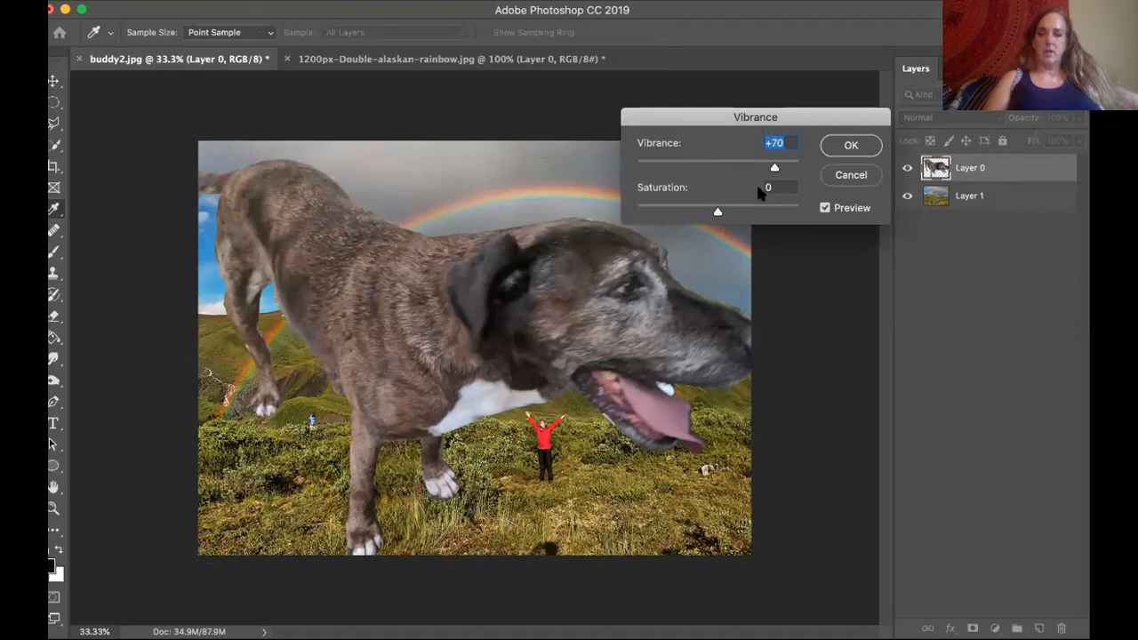
left_click_drag(718, 212, 804, 207)
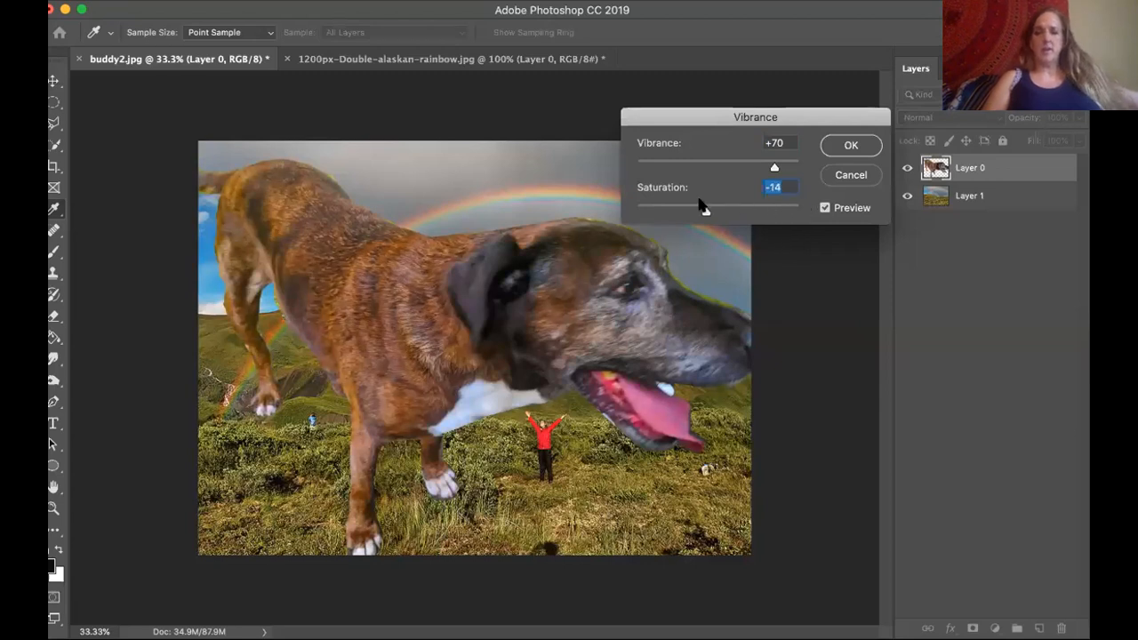
Try a desaturated look for the dog with vibrance at -98 and saturation at -100.
left_click_drag(684, 160, 638, 167)
left_click(638, 206)
left_click_drag(641, 208, 633, 208)
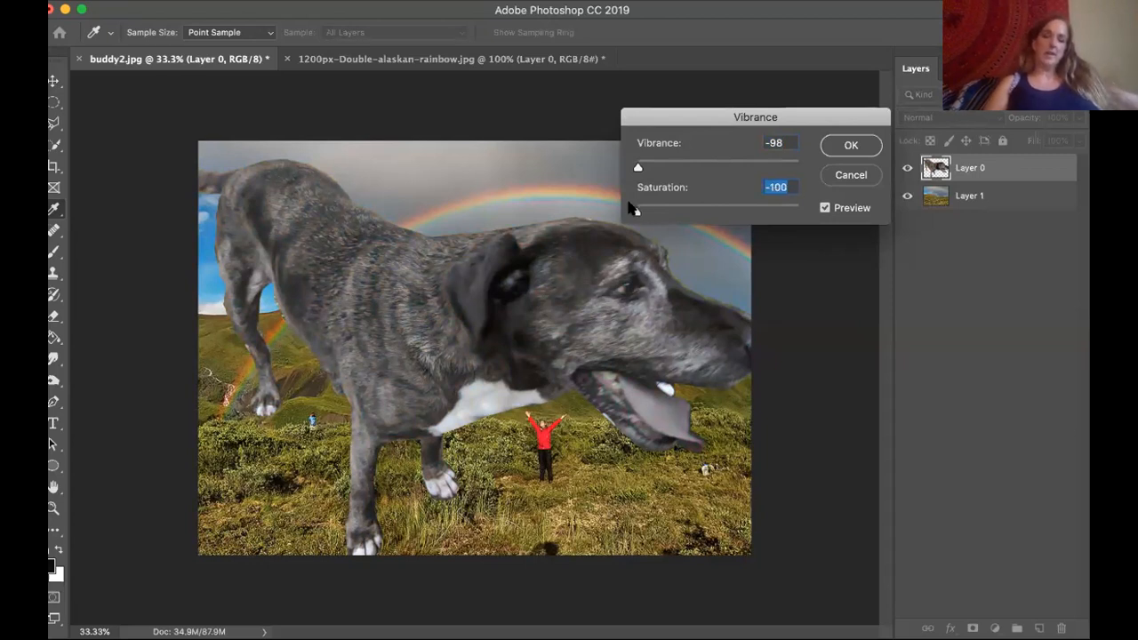
Raise both the dog's vibrance and saturation to +100 and apply the Vibrance adjustment.
left_click_drag(637, 167, 805, 163)
left_click_drag(635, 213, 811, 208)
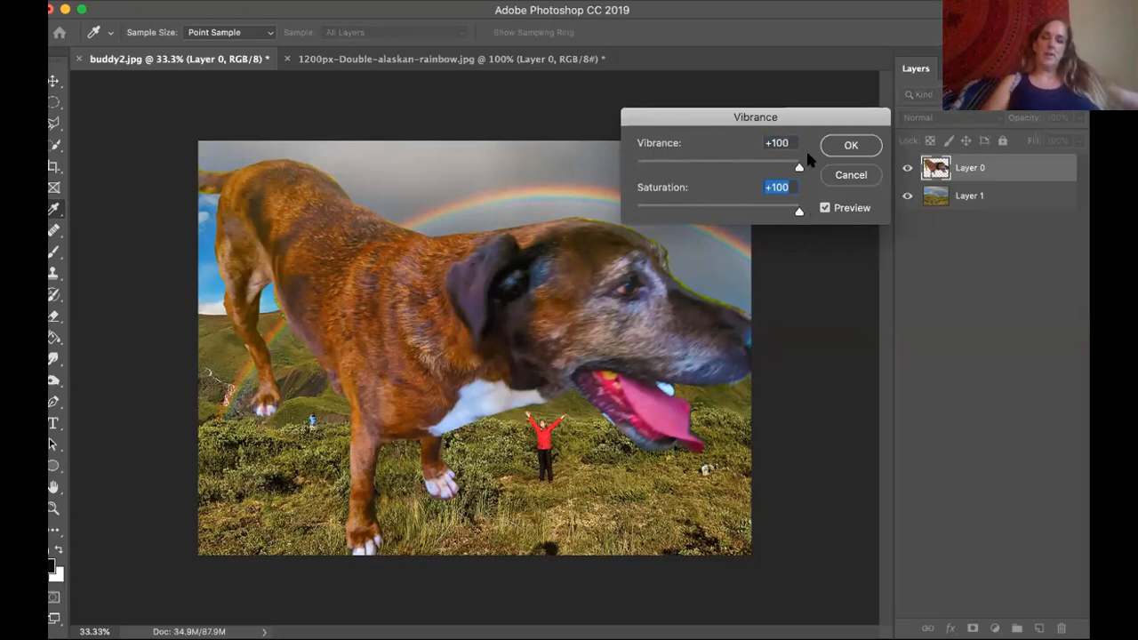
left_click(851, 147)
left_click(851, 147)
key("v")
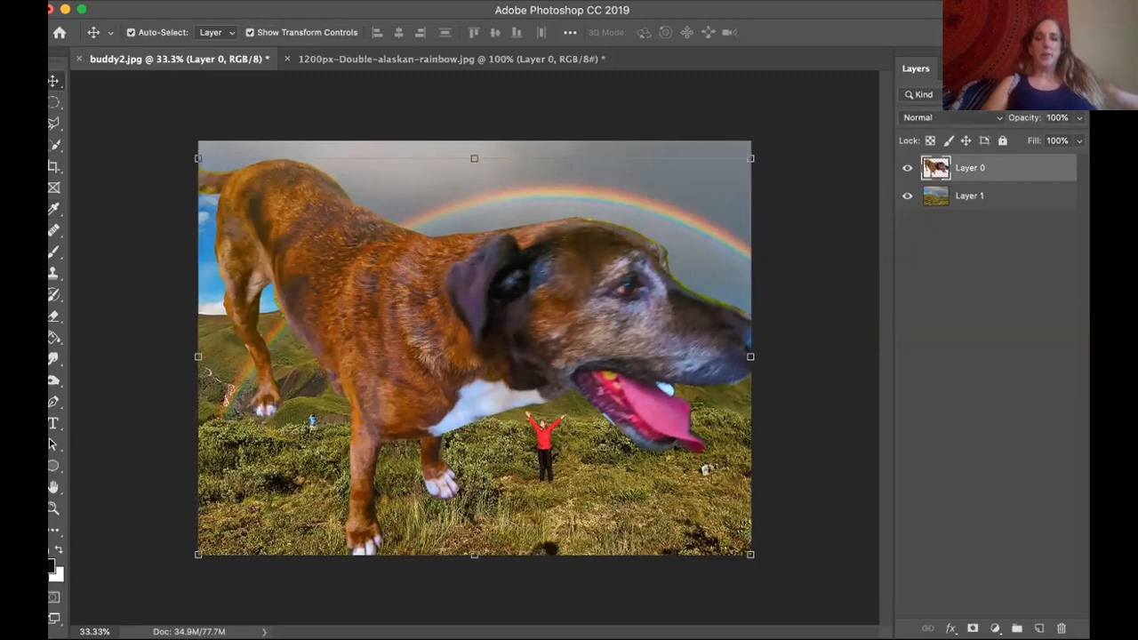
Apply a Posterize adjustment with 3 levels to the dog's Layer 0.
left_click(318, 1)
mouse_move(273, 1)
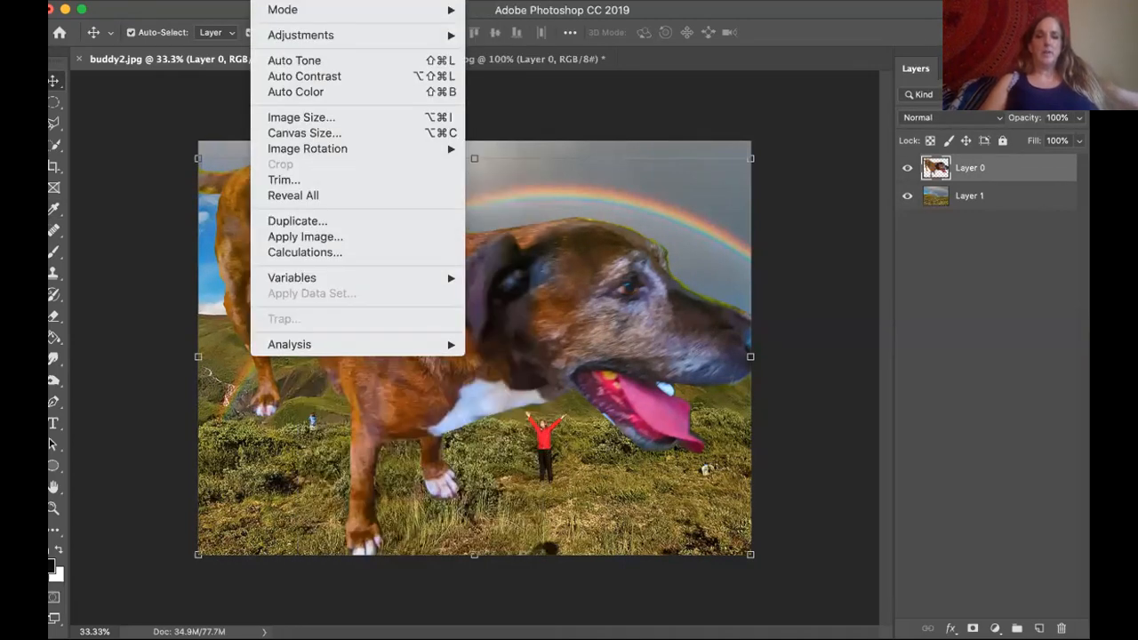
mouse_move(301, 37)
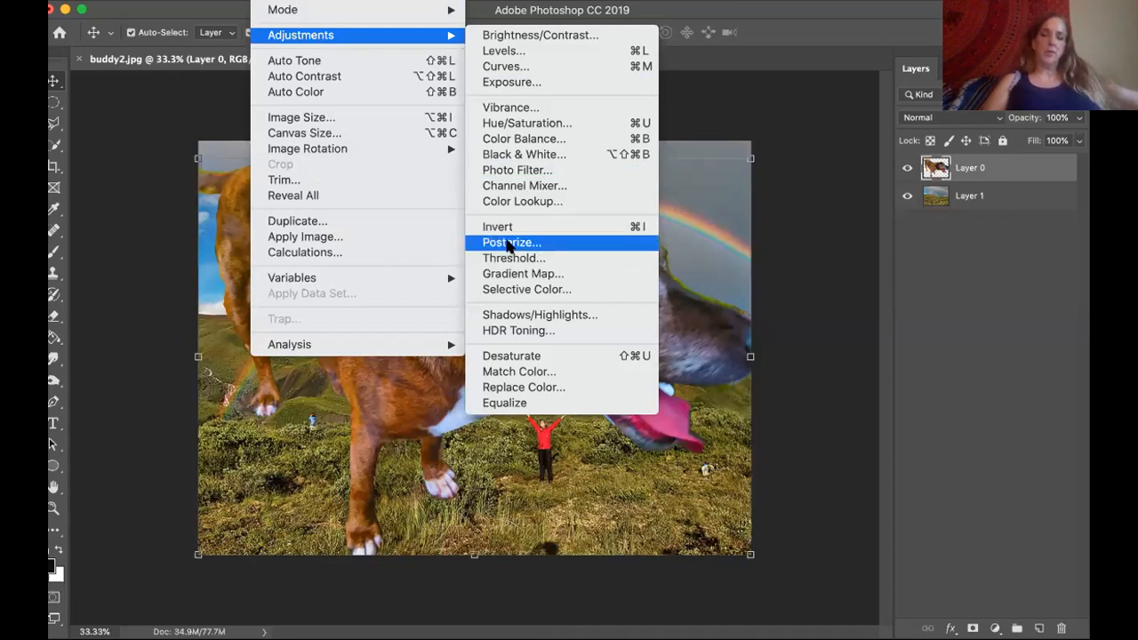
left_click(509, 243)
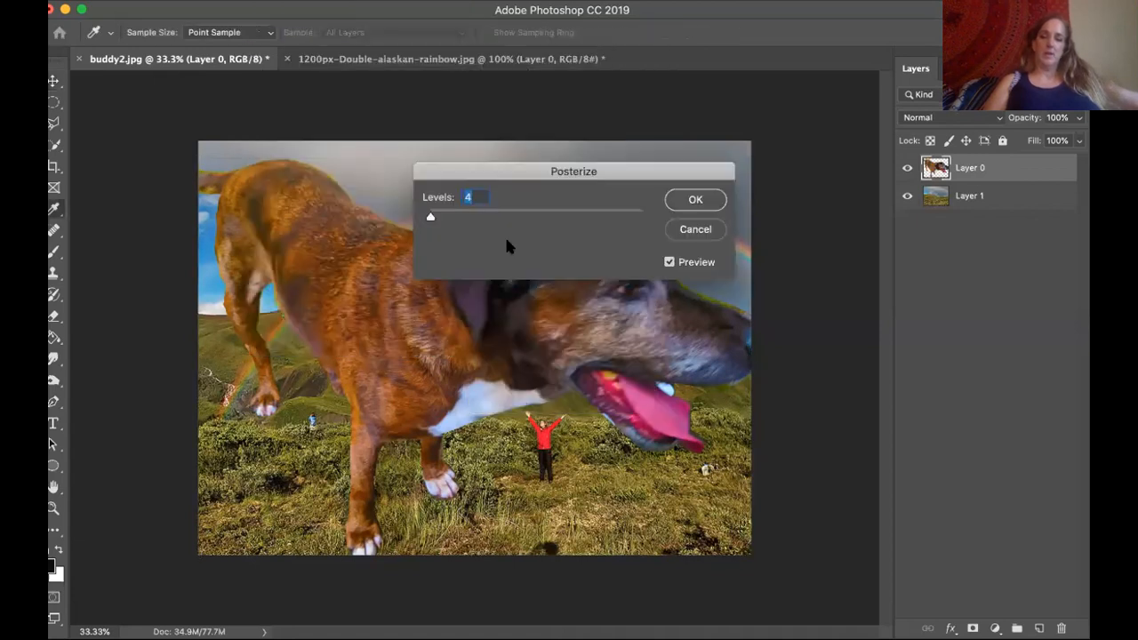
left_click_drag(529, 172, 692, 89)
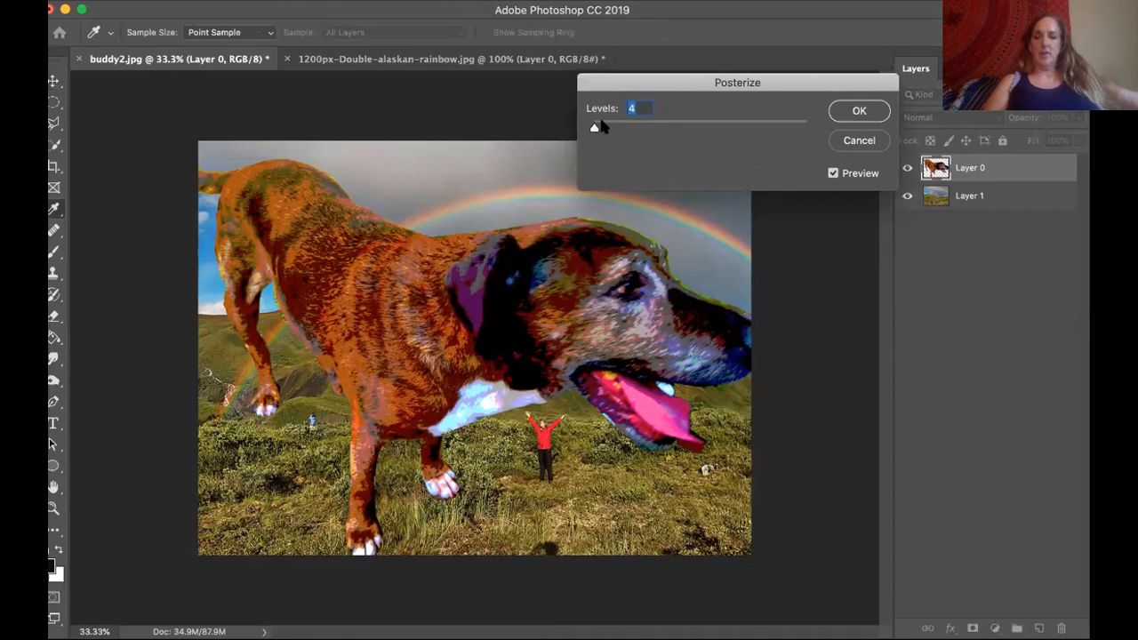
mouse_move(594, 128)
left_mouse_down()
mouse_move(821, 133)
mouse_move(592, 127)
left_mouse_up()
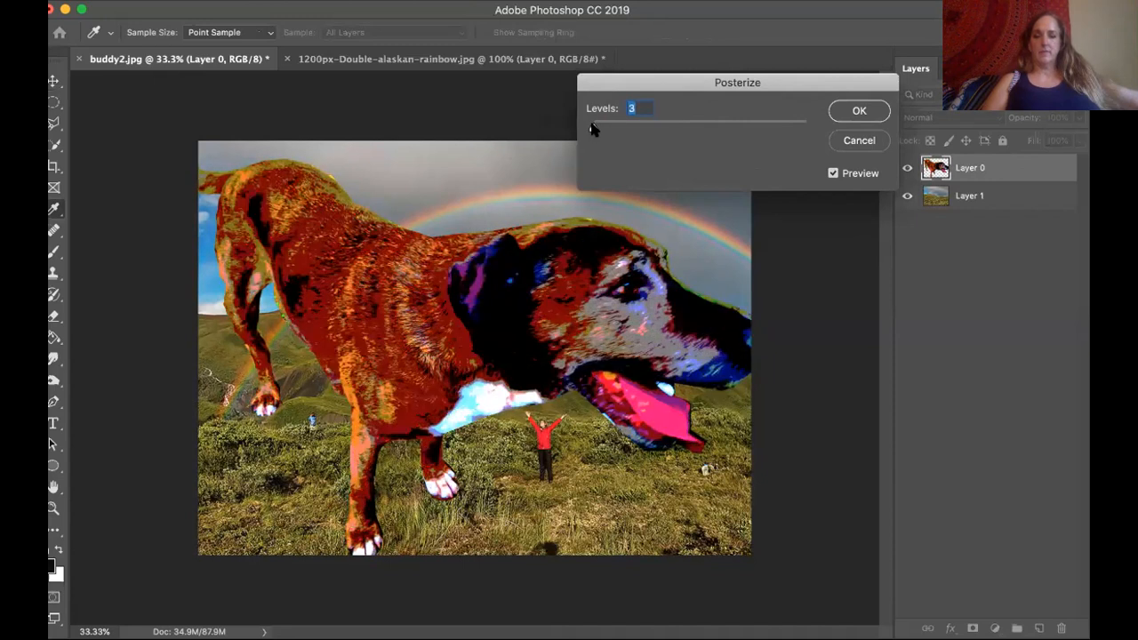
left_click(876, 114)
key("v")
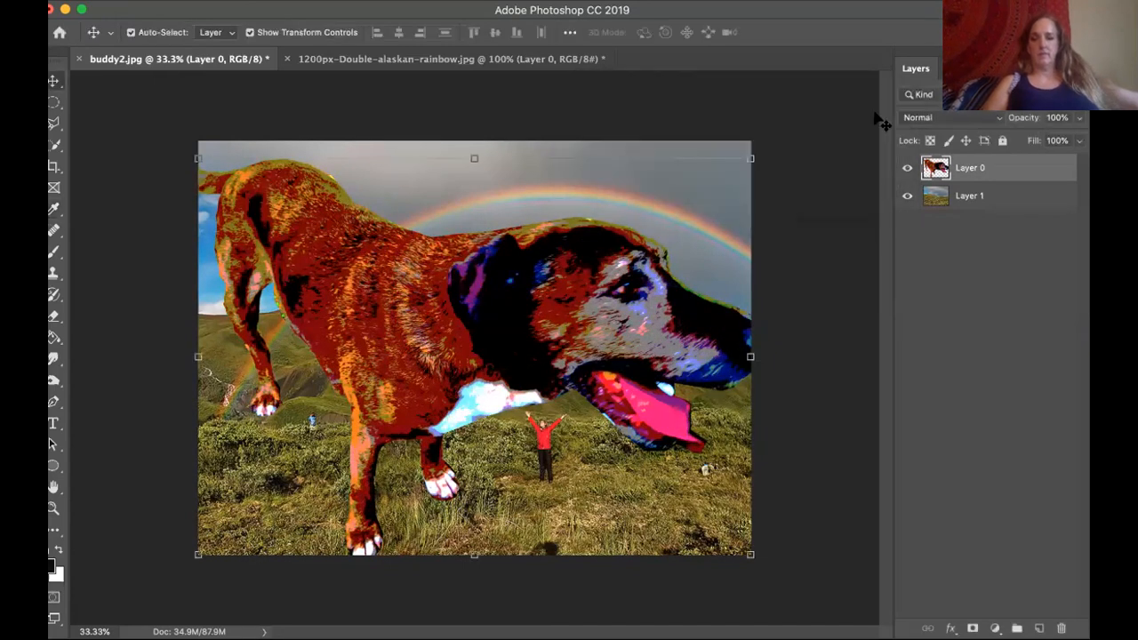
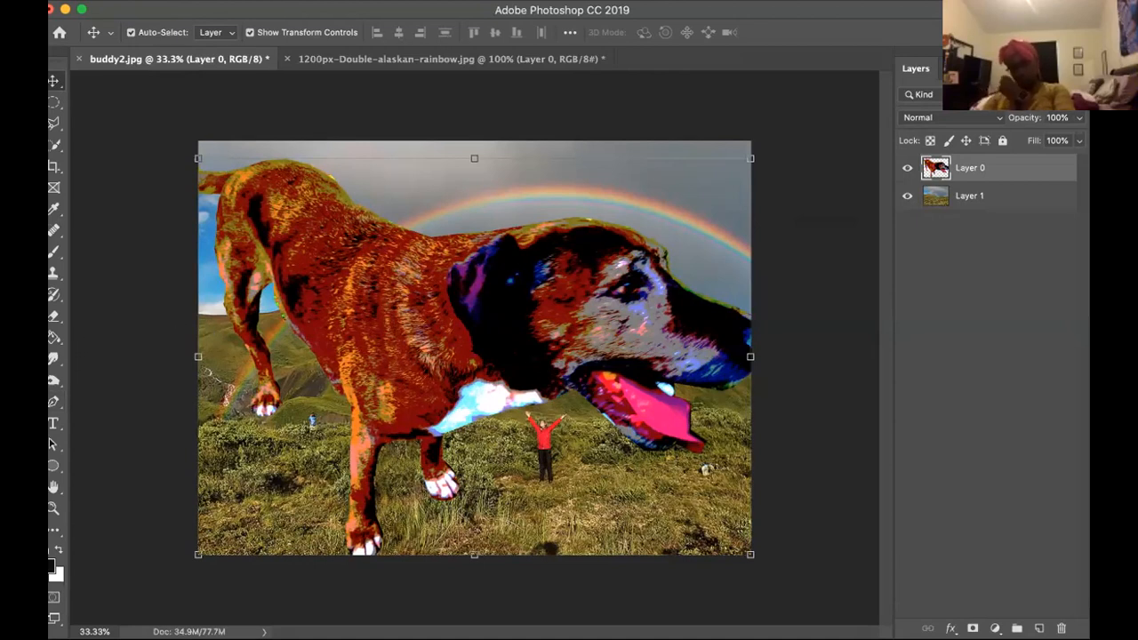
Add a new layer above the dog's Layer 0 and activate the Type tool.
left_click_drag(222, 8, 228, 8)
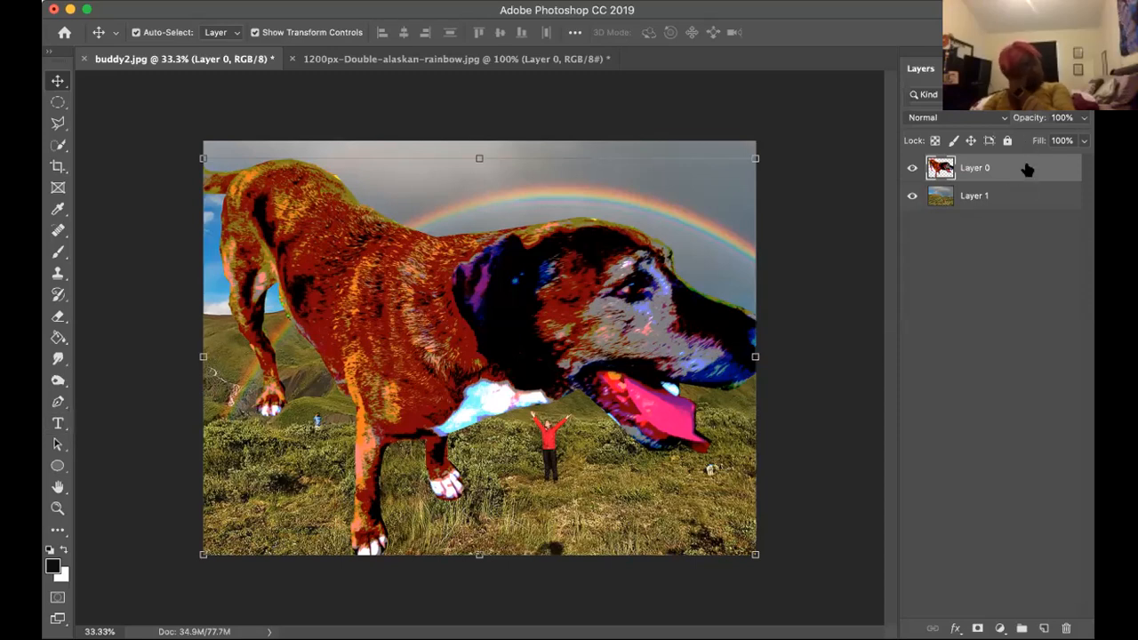
left_click(1045, 629)
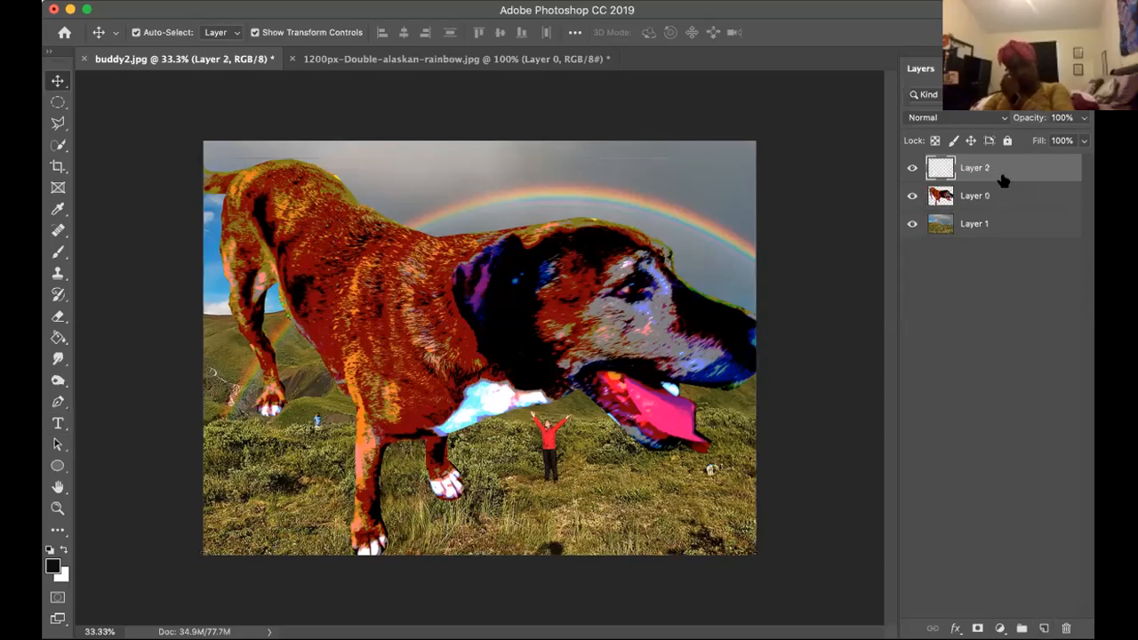
left_click(58, 423)
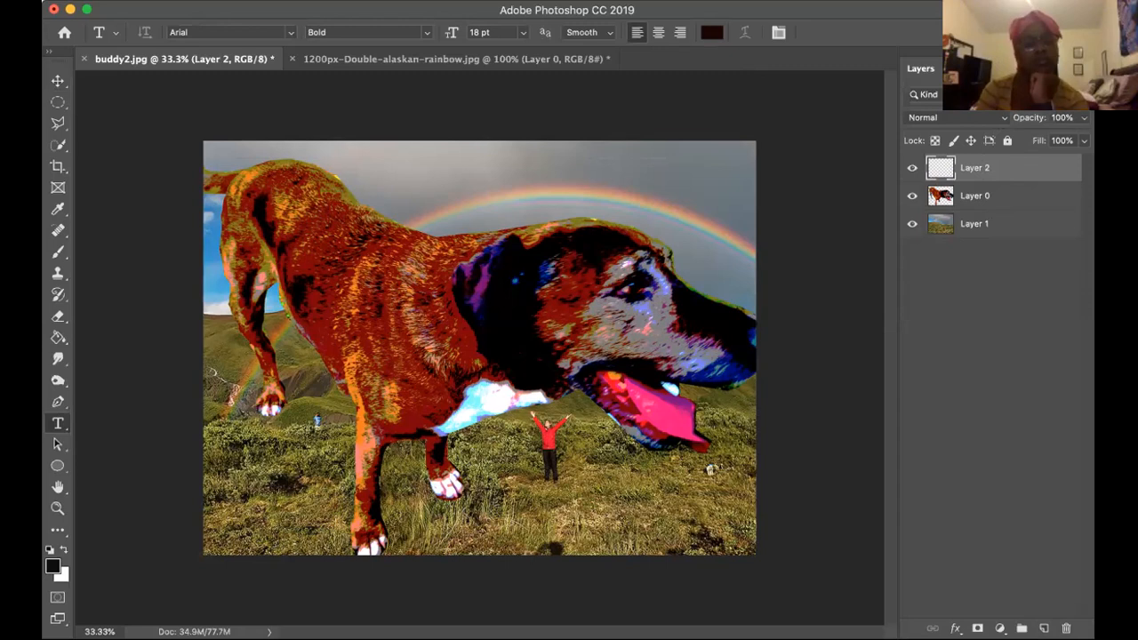
left_click(564, 1)
key("Escape")
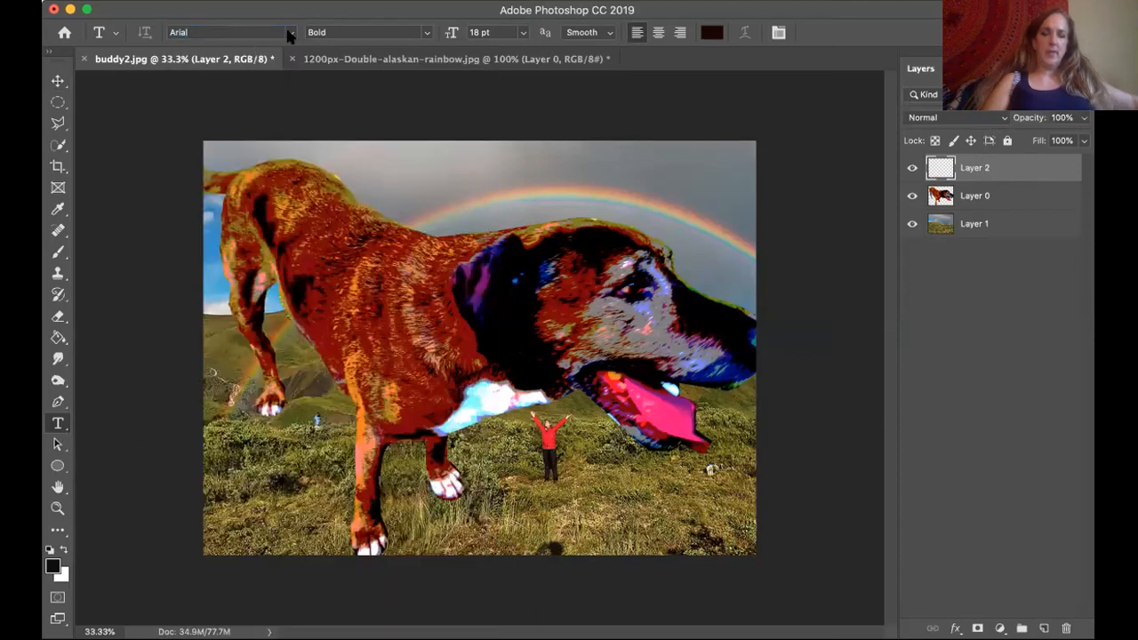
Review the font, size and anti-aliasing choices for the text, trying the Italic and Bold styles of Arial.
left_click(289, 34)
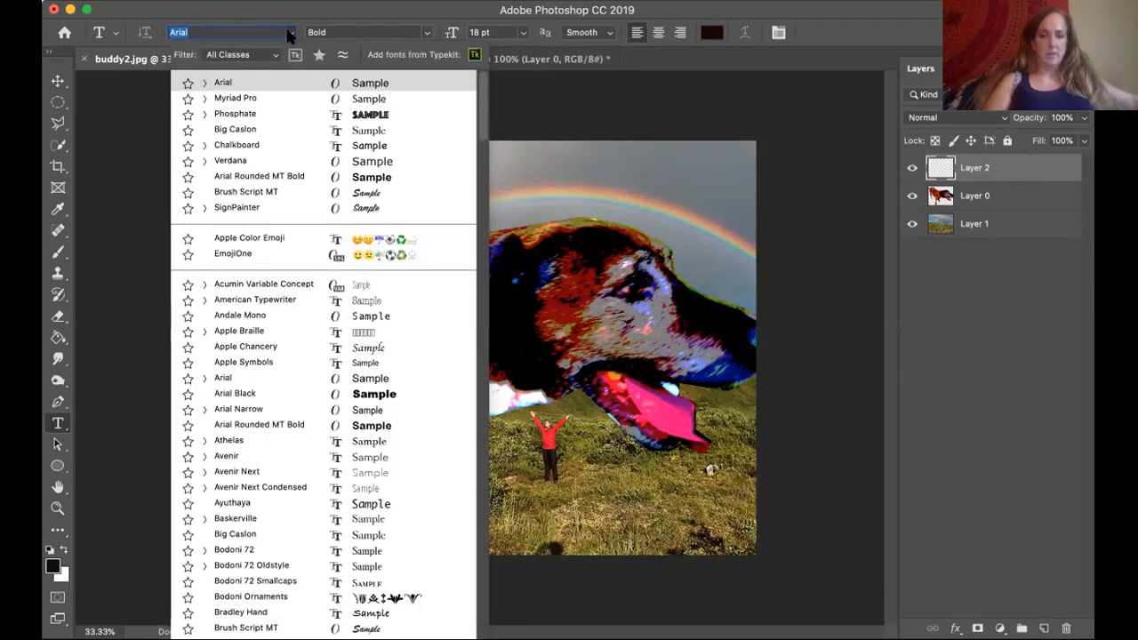
left_click(425, 36)
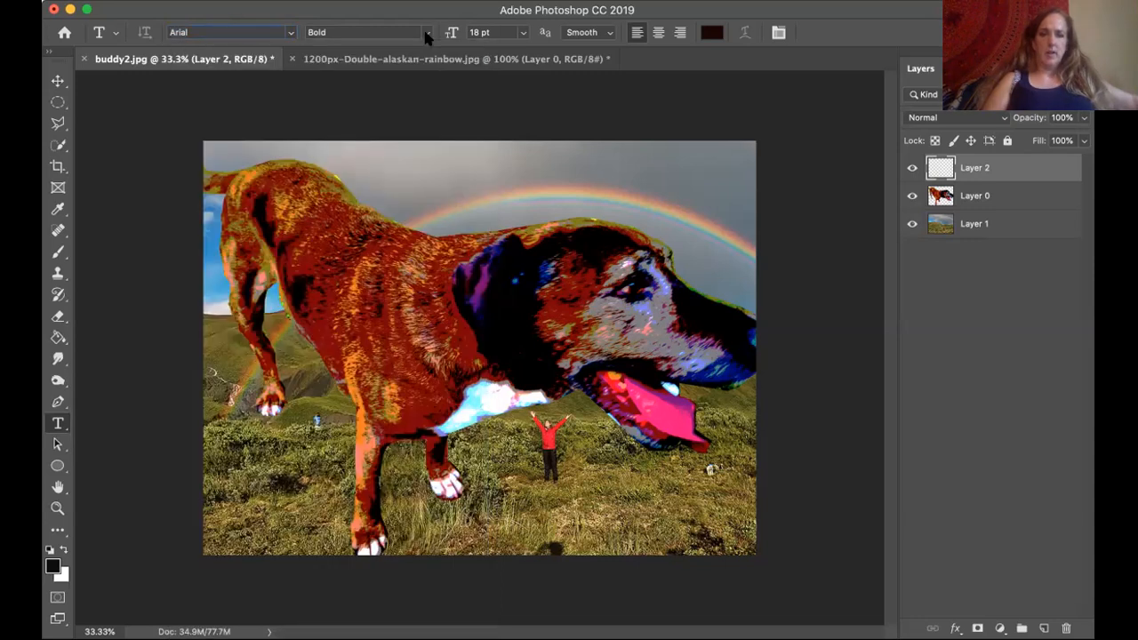
left_click(426, 35)
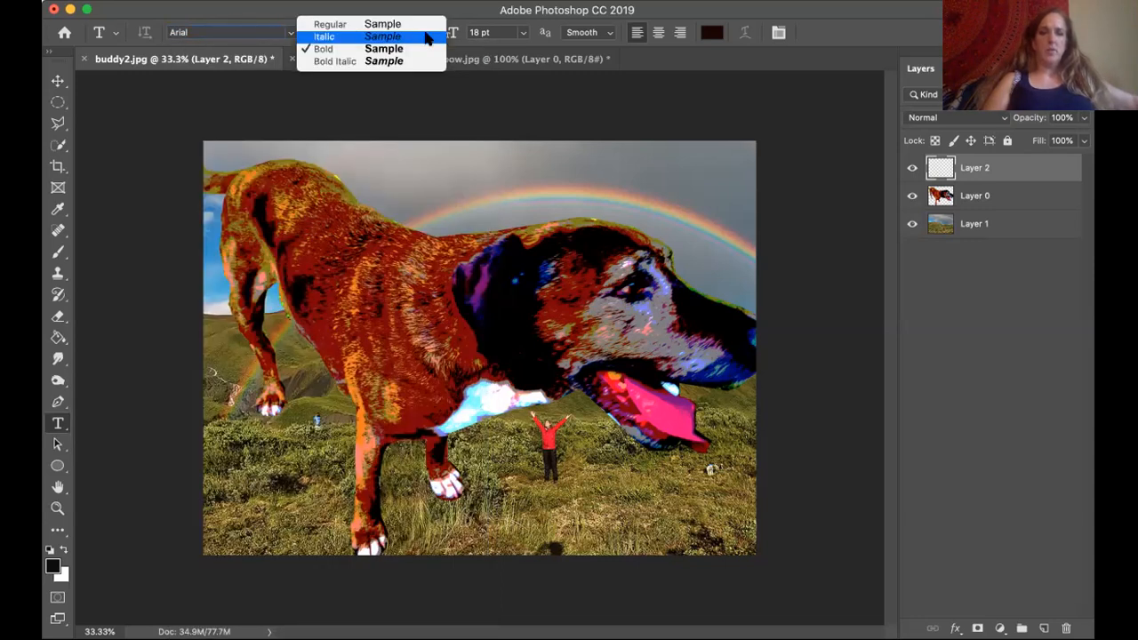
left_click(426, 37)
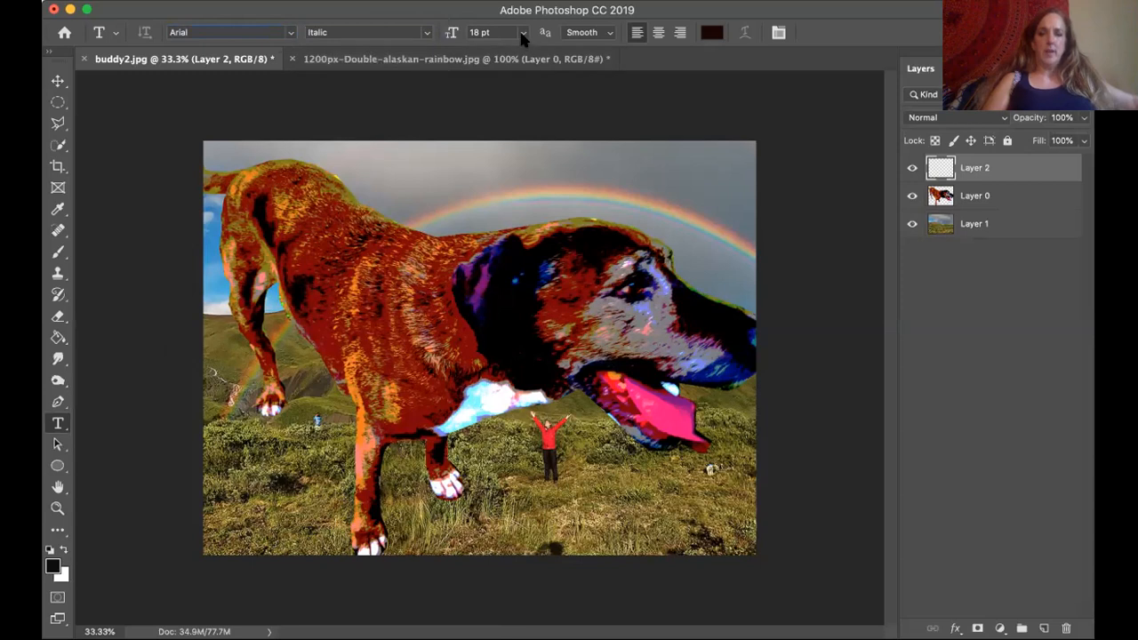
left_click(522, 33)
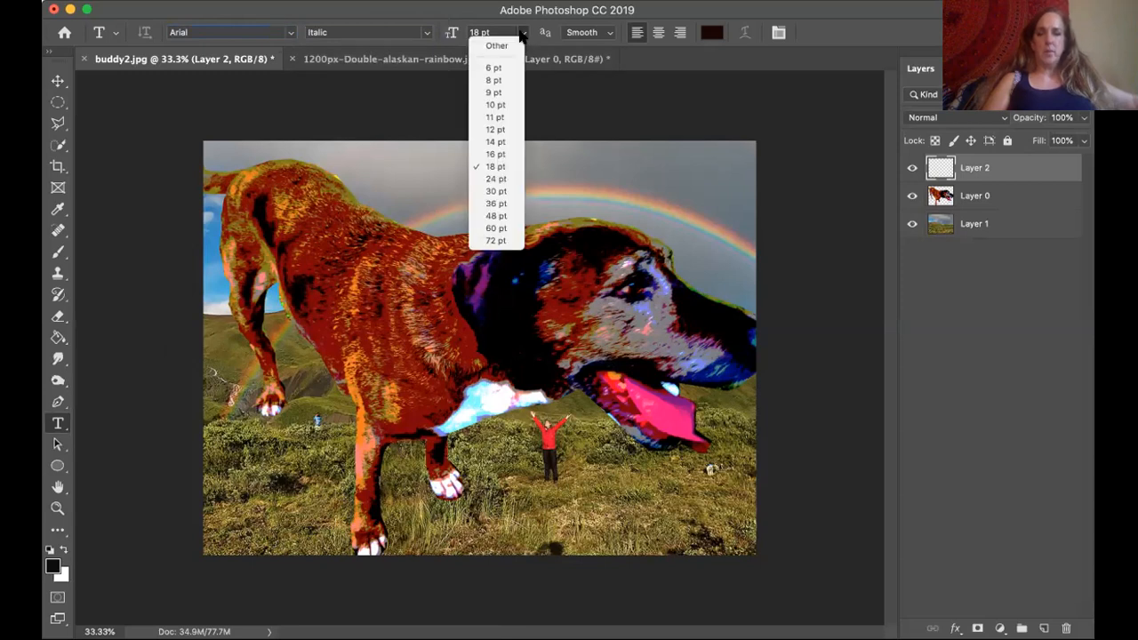
left_click(522, 32)
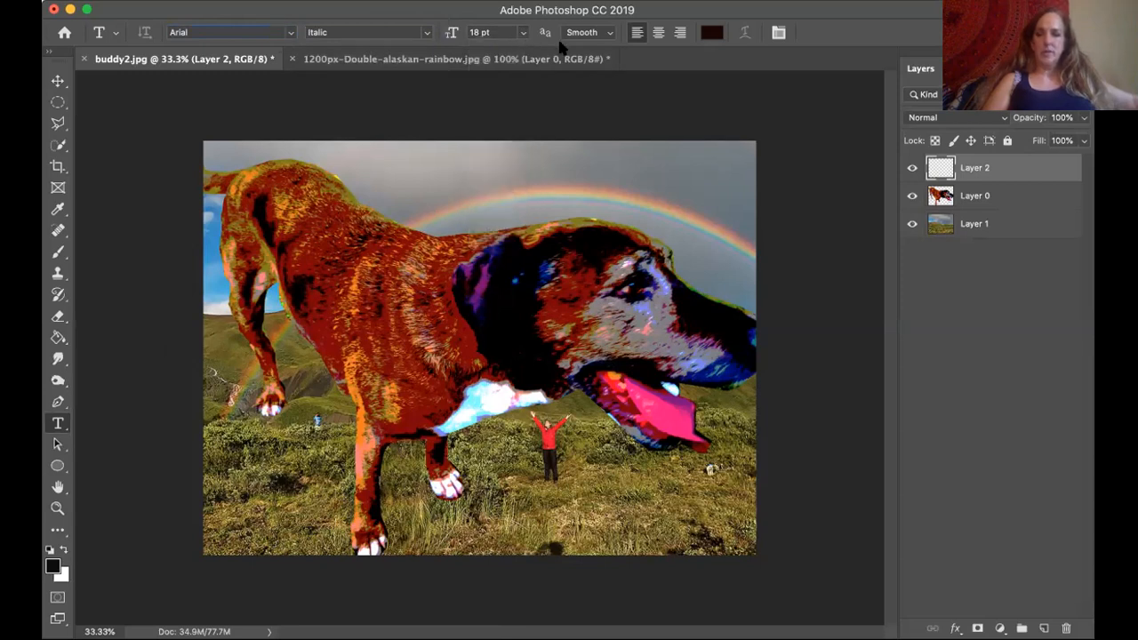
left_click(610, 33)
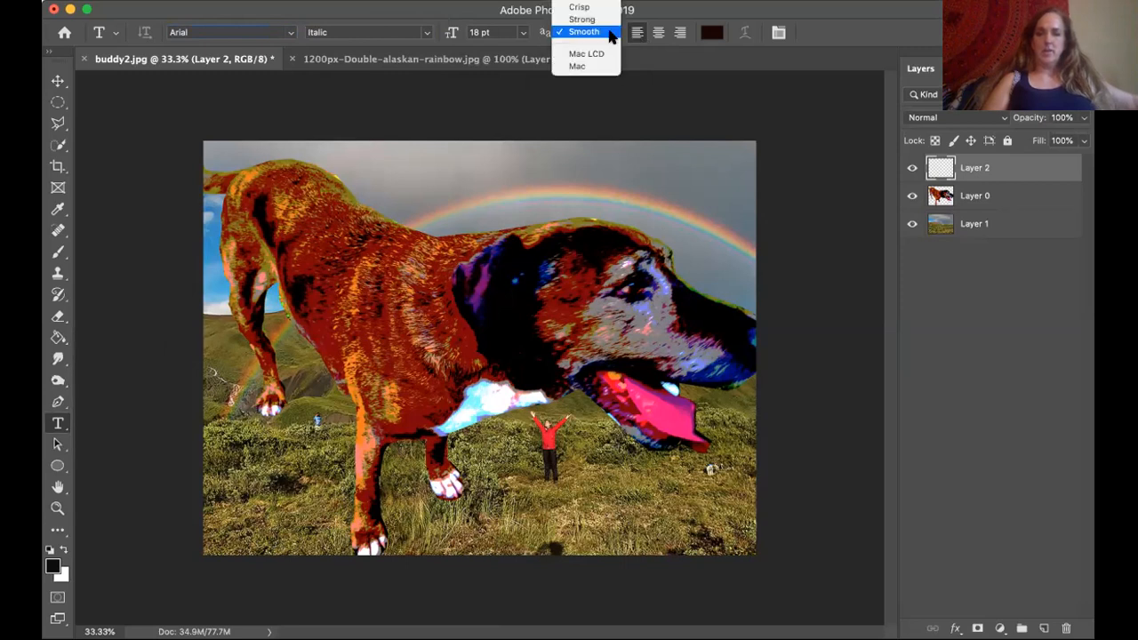
left_click(614, 34)
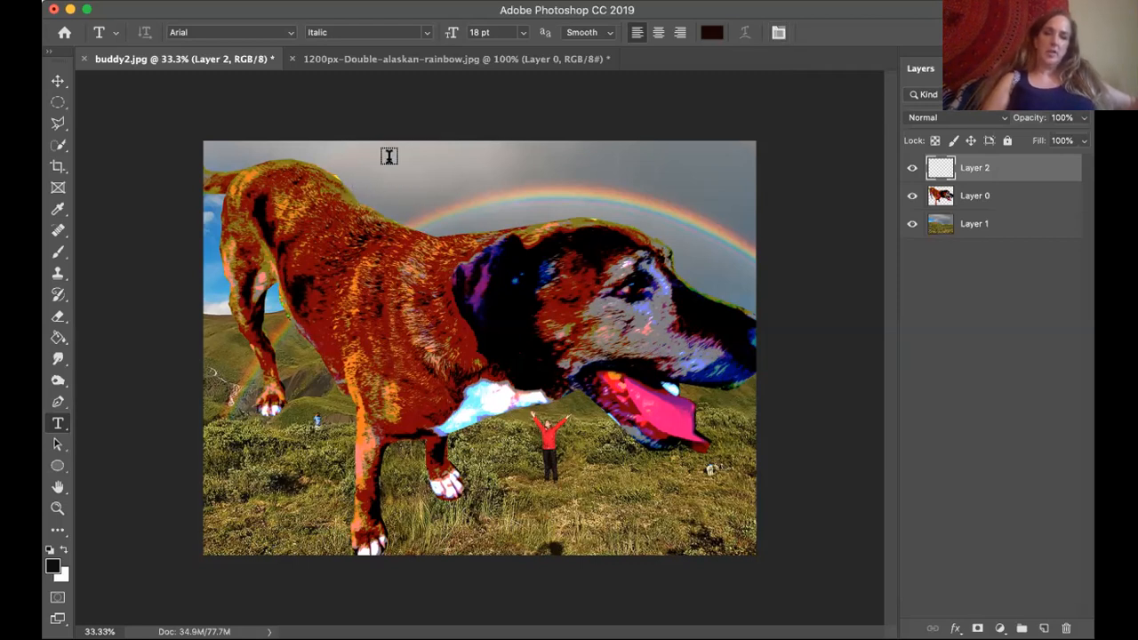
left_click(422, 32)
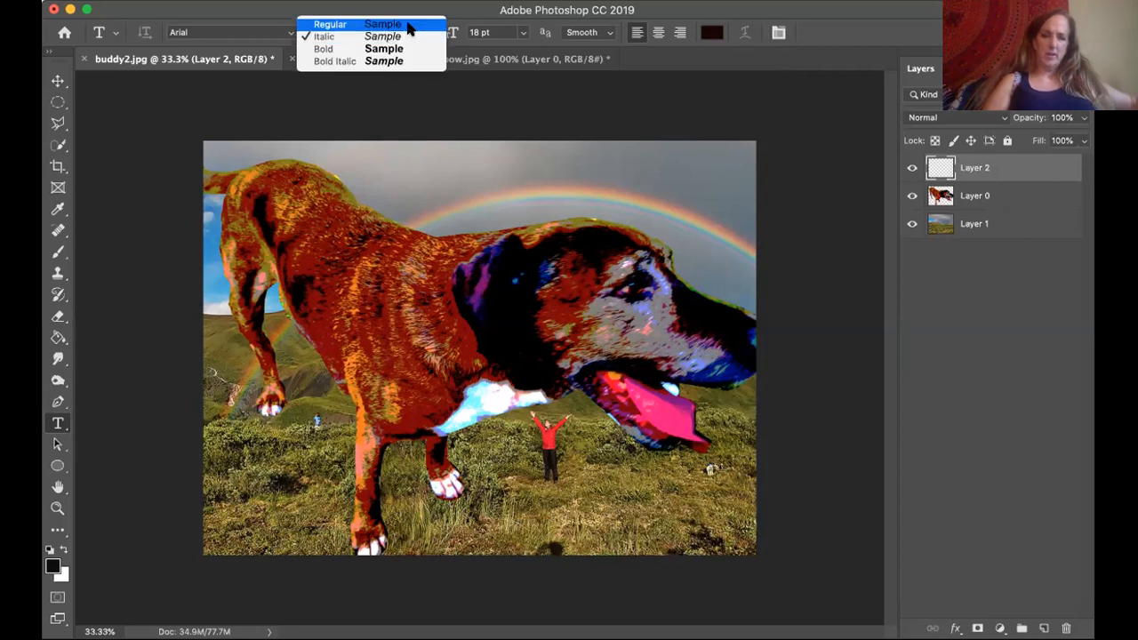
left_click(392, 53)
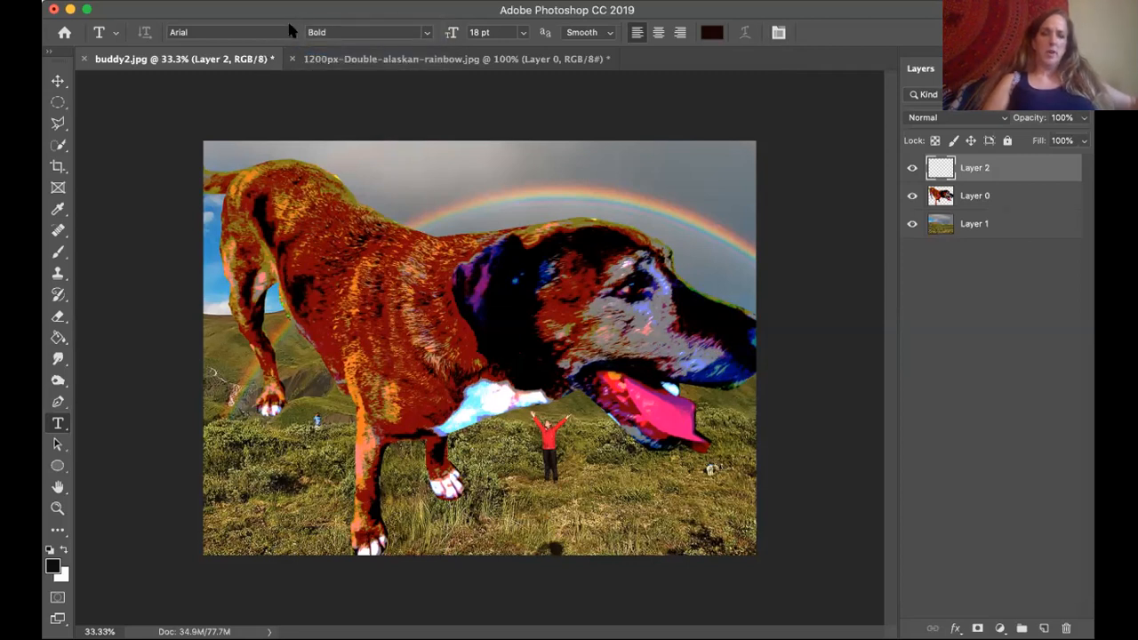
Start a text line on the dog's back in 72 pt Arial Black and clear its placeholder text.
left_click(289, 33)
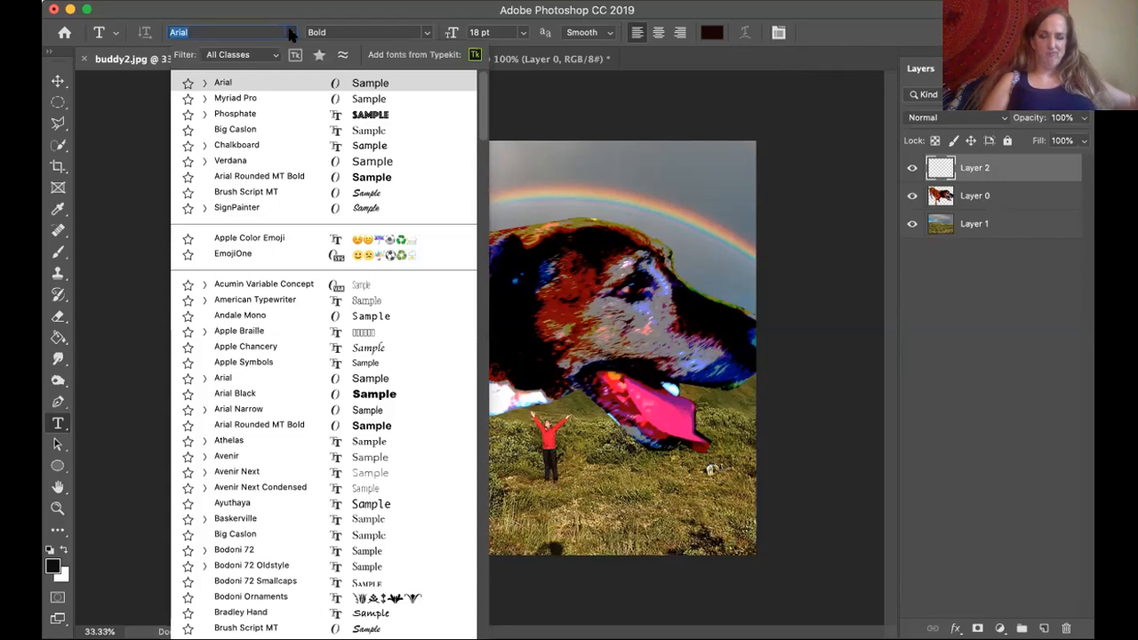
left_click(365, 393)
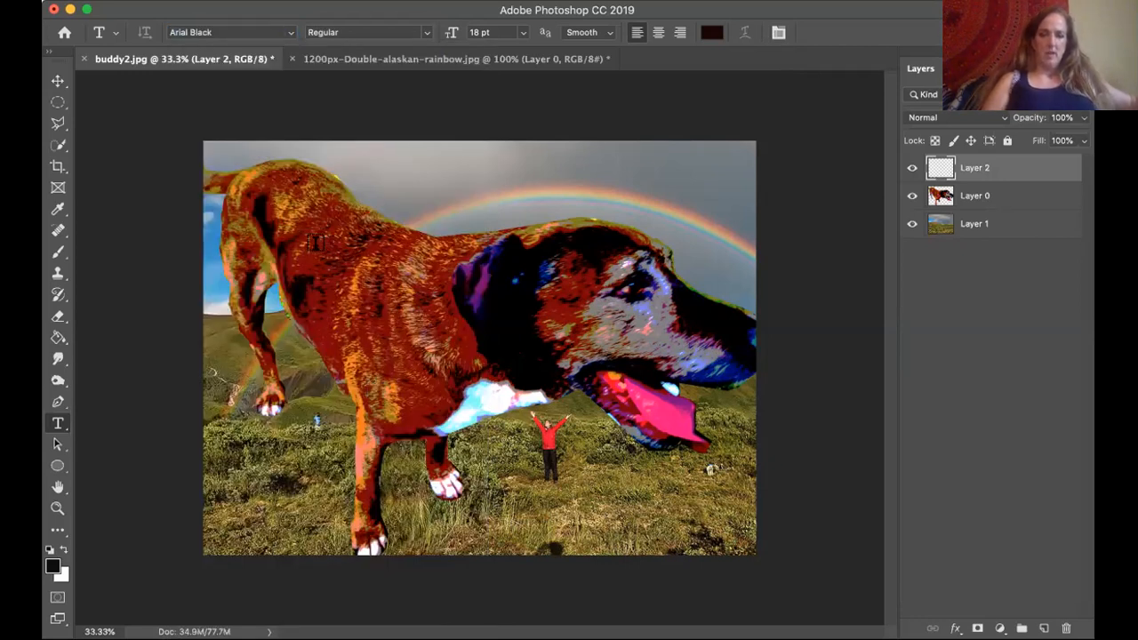
left_click(321, 233)
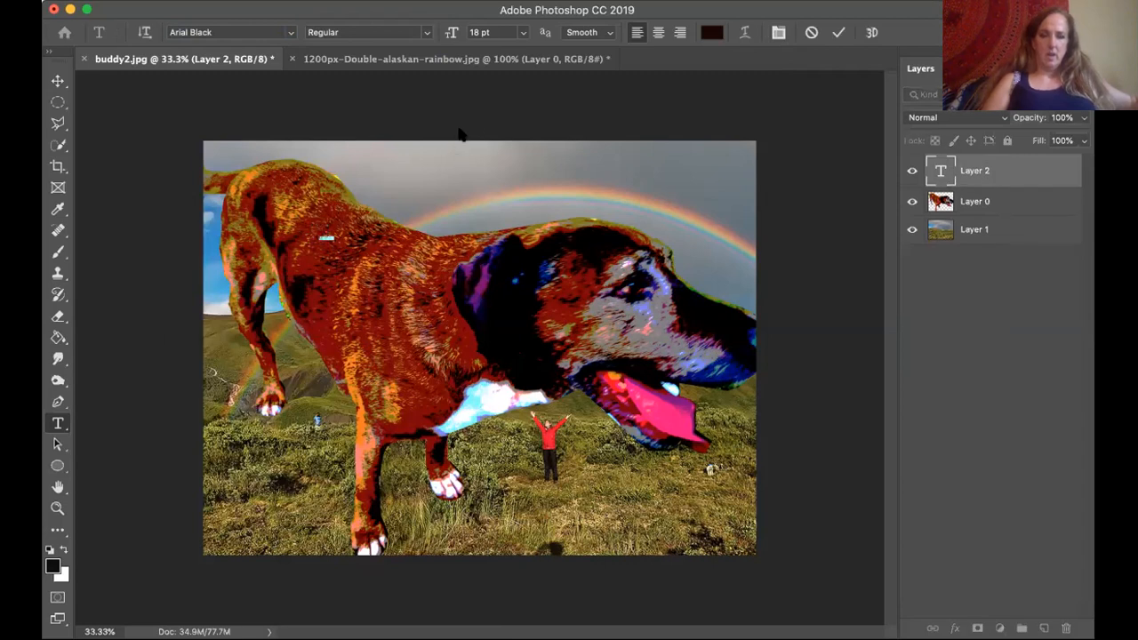
left_click(520, 33)
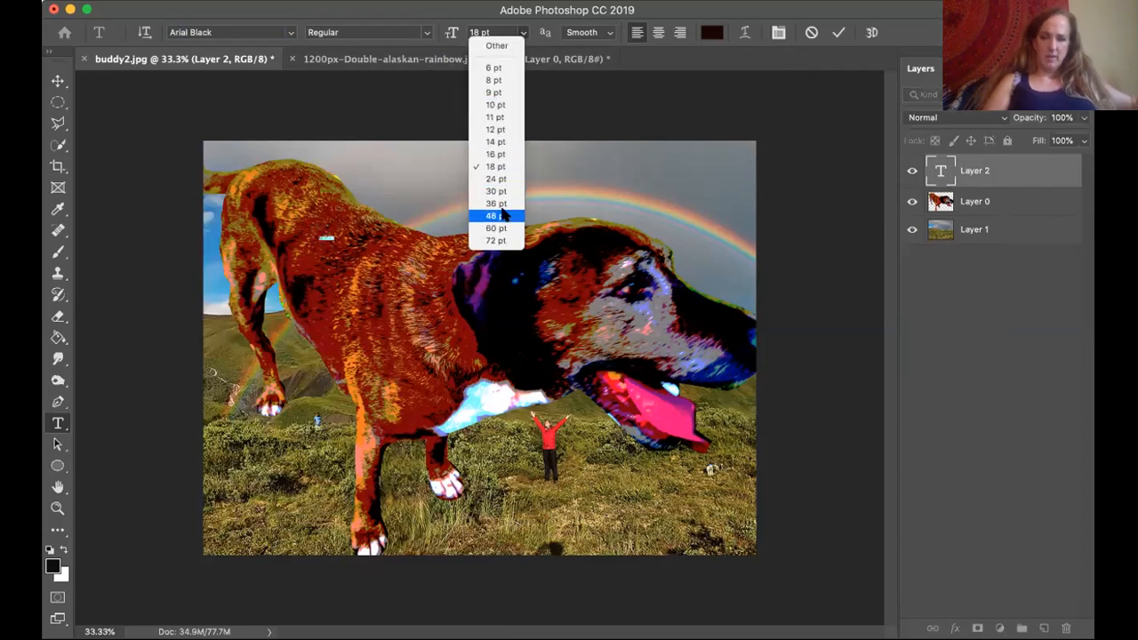
left_click(494, 241)
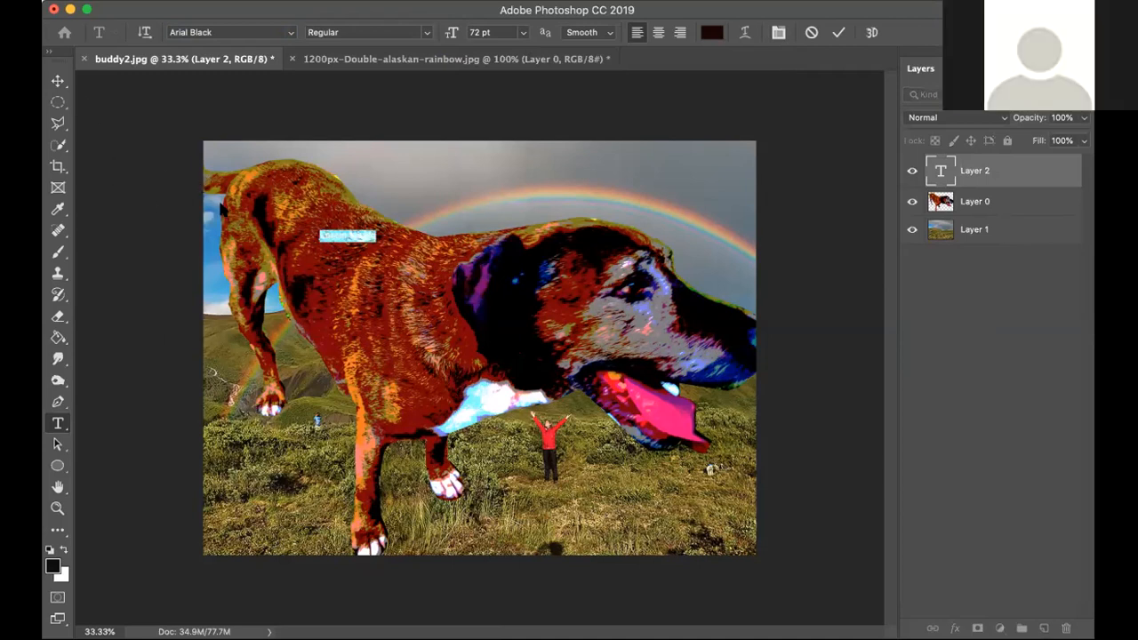
key("BackSpace")
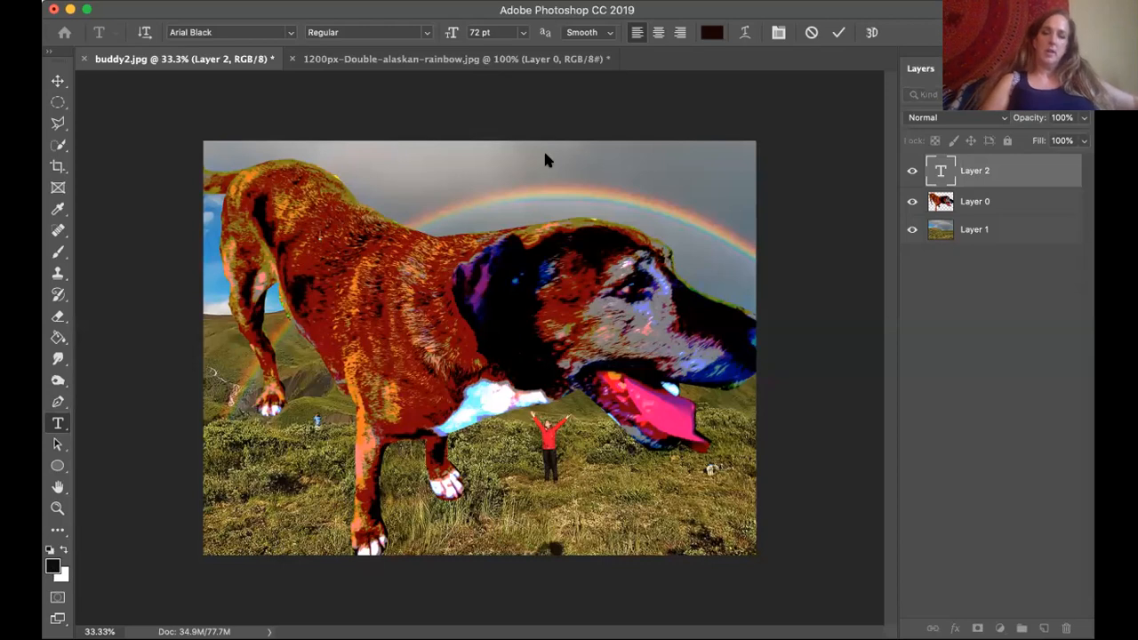
Set the text colour to off-white f6f1f0.
left_click(711, 32)
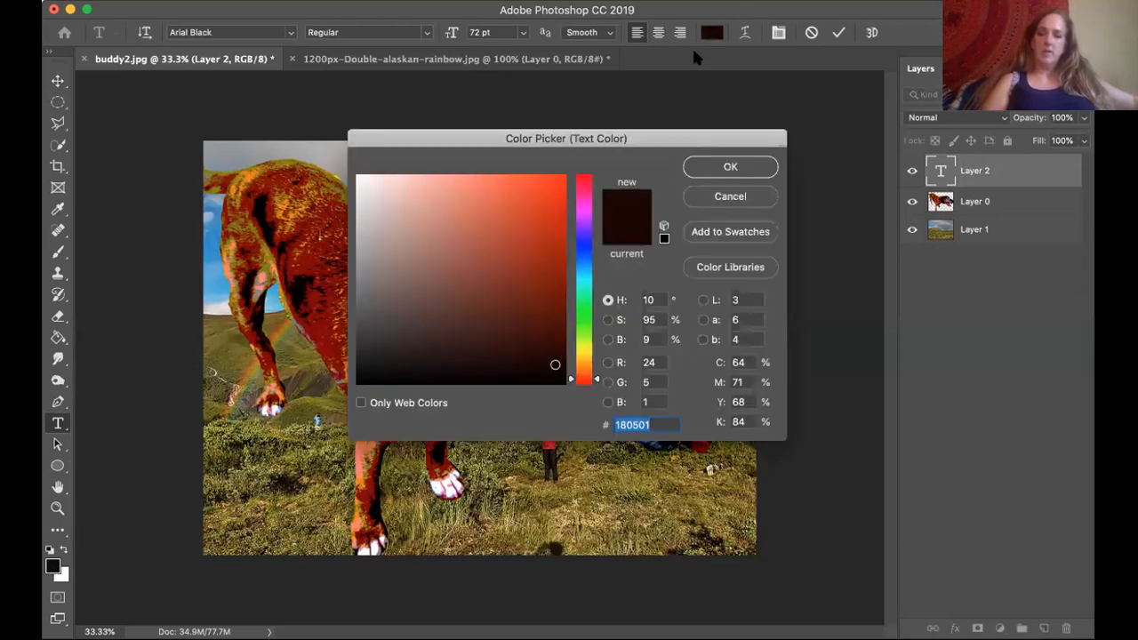
left_click(360, 179)
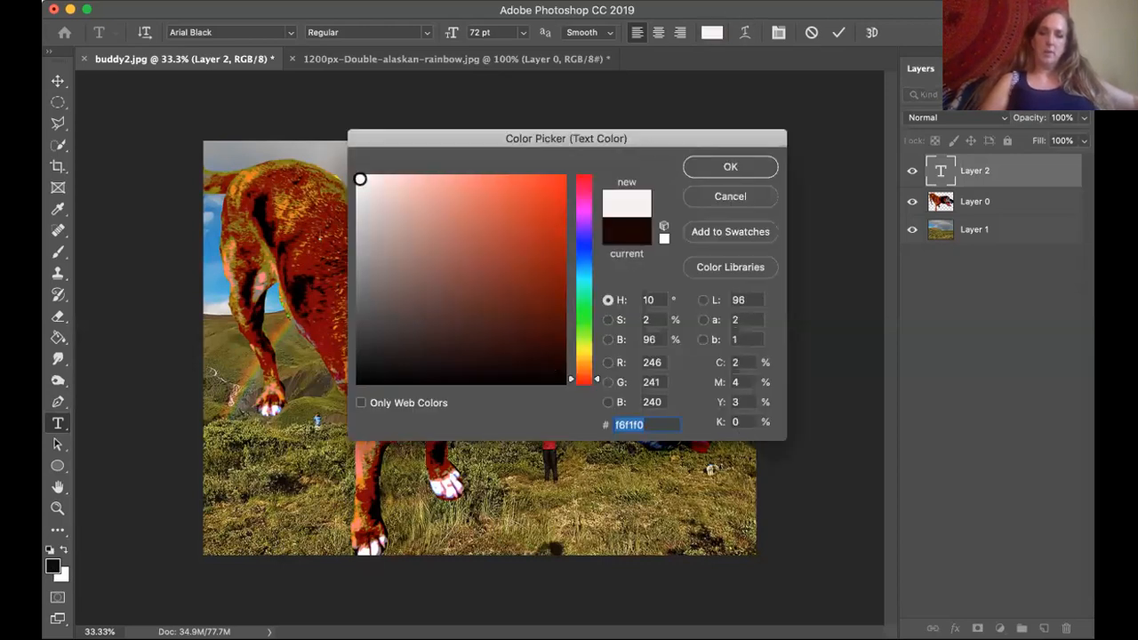
left_click(735, 169)
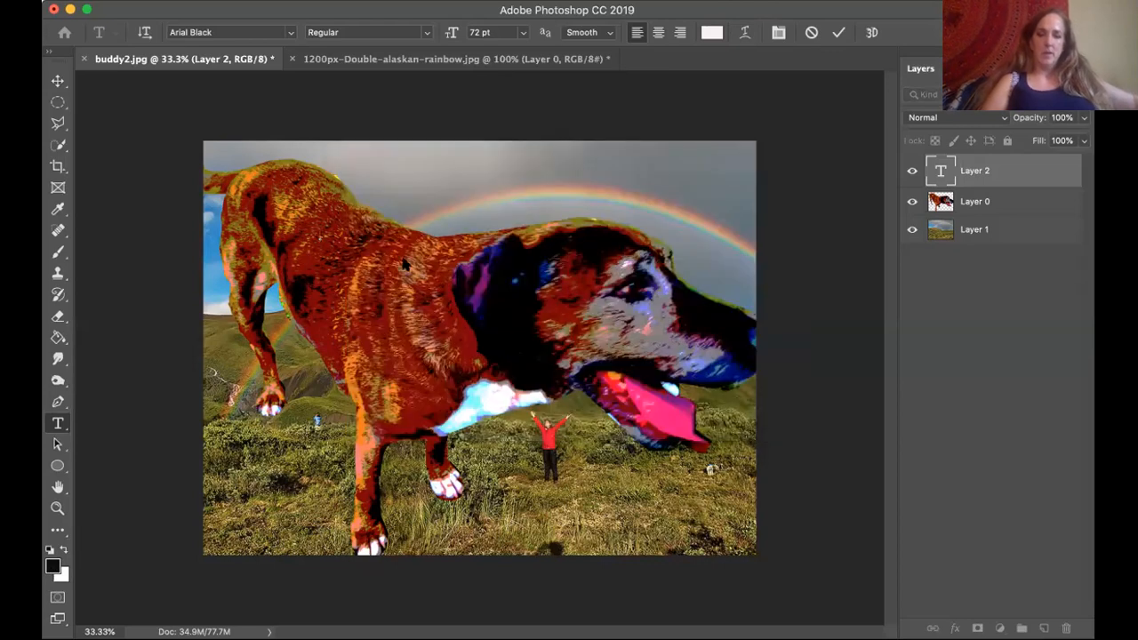
type("Whe")
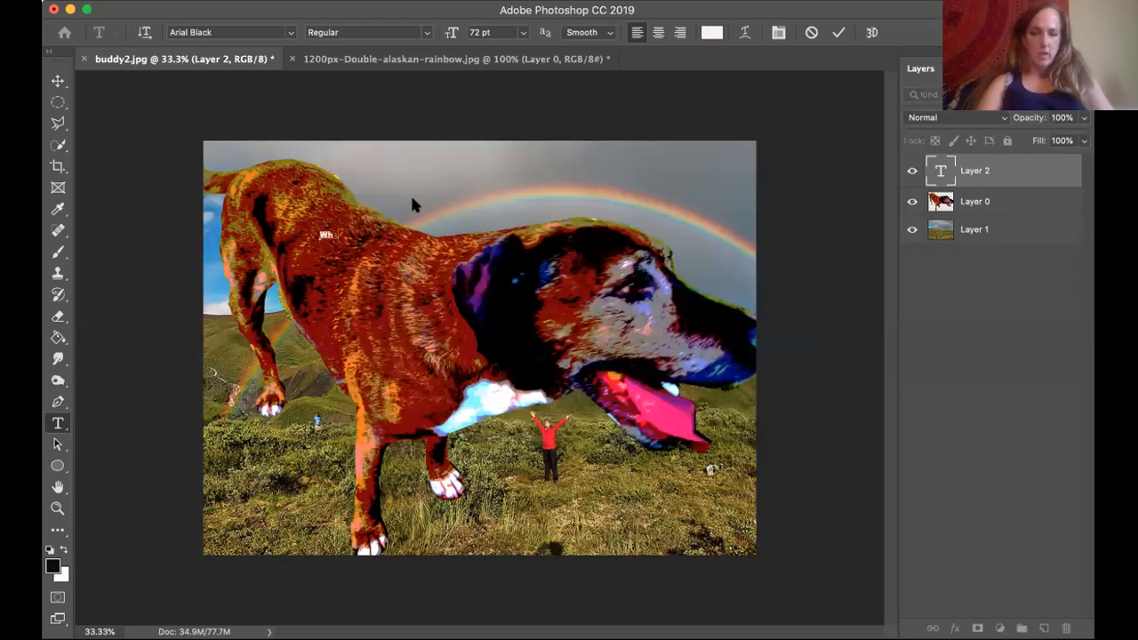
key("BackSpace")
key("BackSpace")
key("BackSpace")
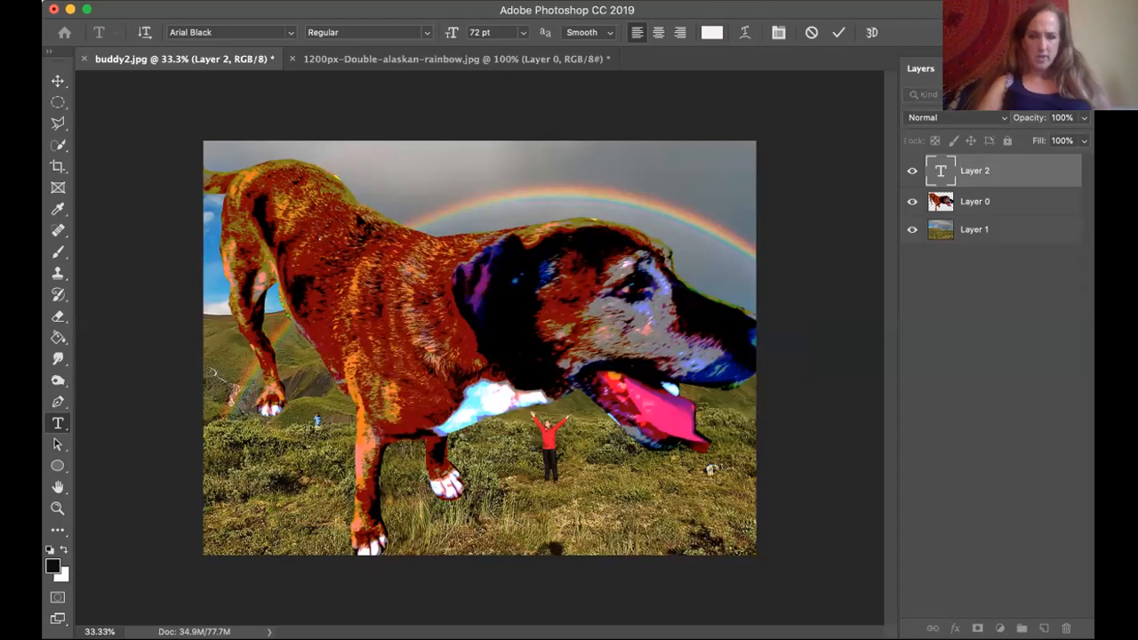
Set the text size to 130 pt.
left_click(522, 36)
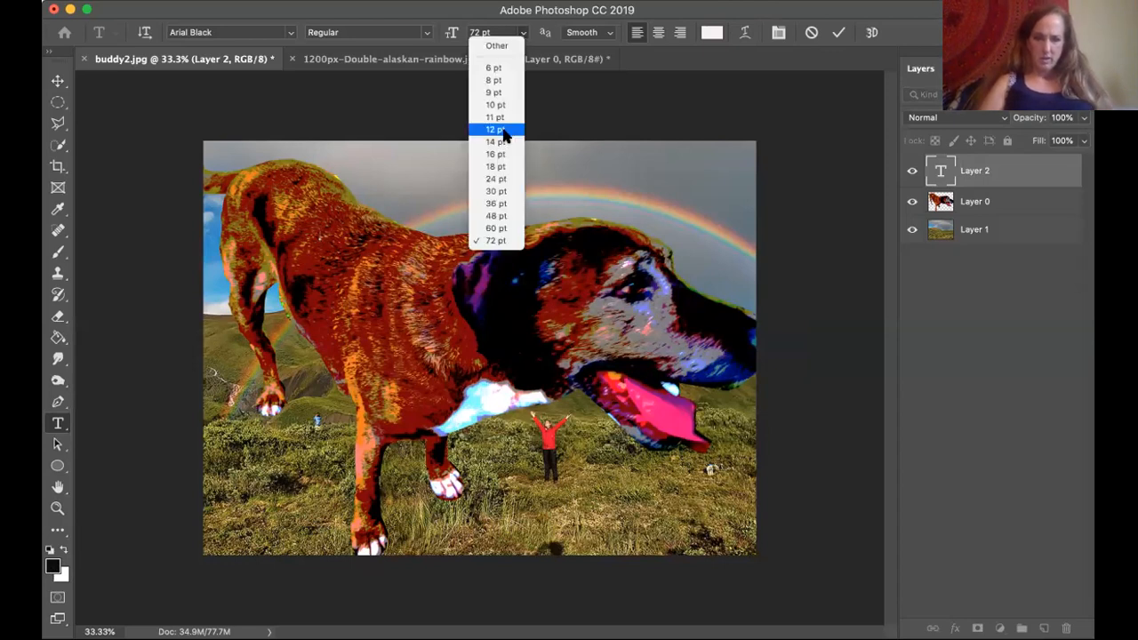
left_click(491, 32)
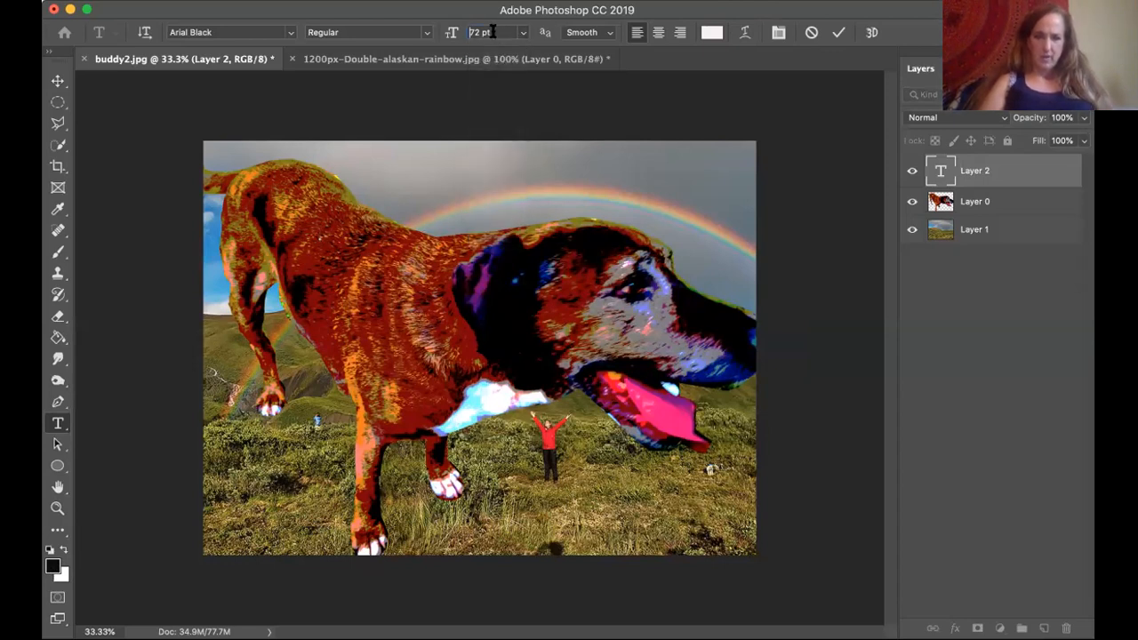
type("130")
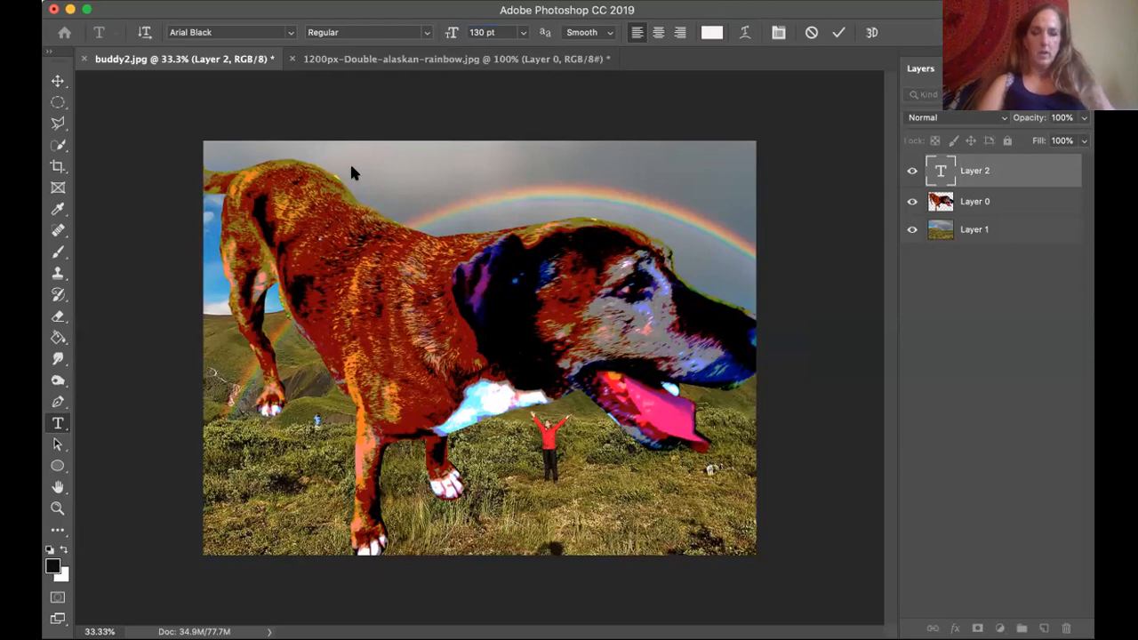
type("Where")
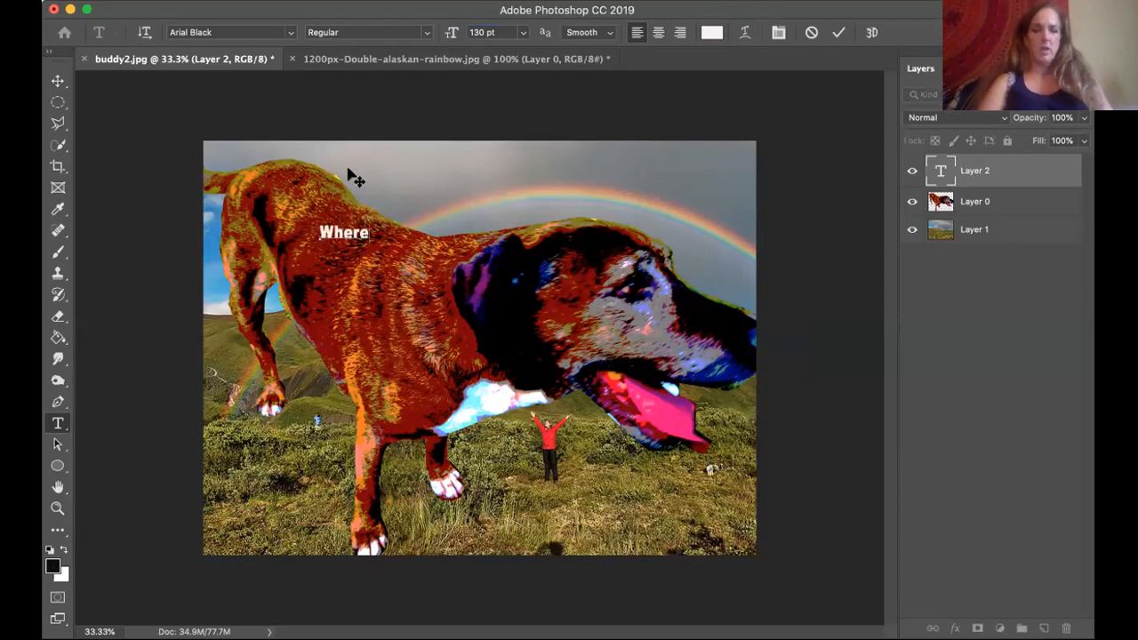
type(" I'd")
type(" Li")
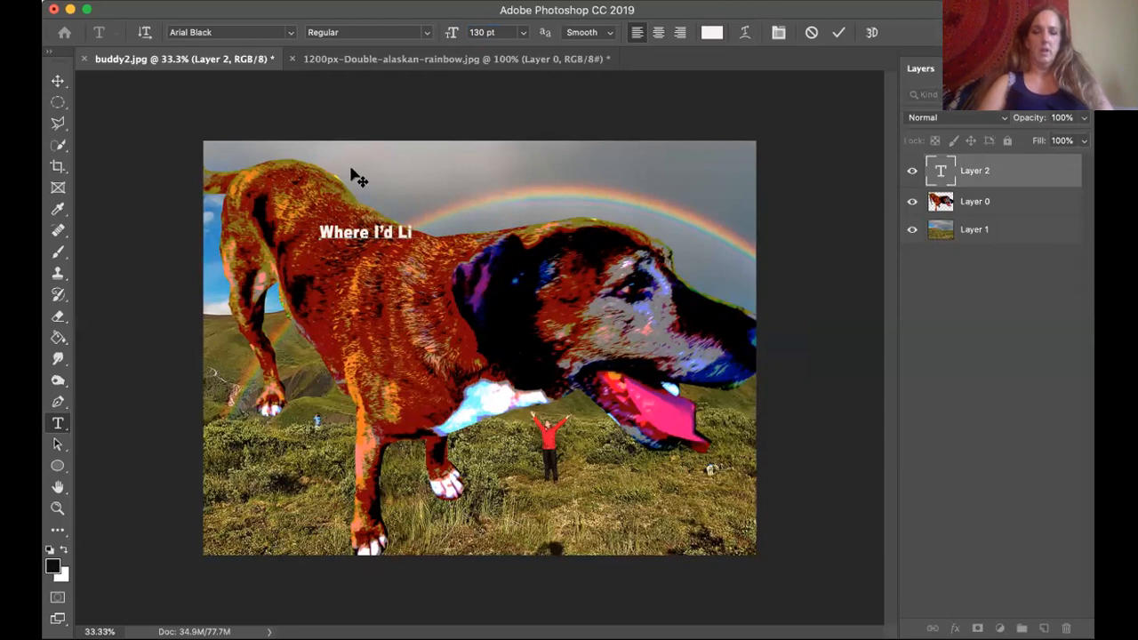
type("ke to")
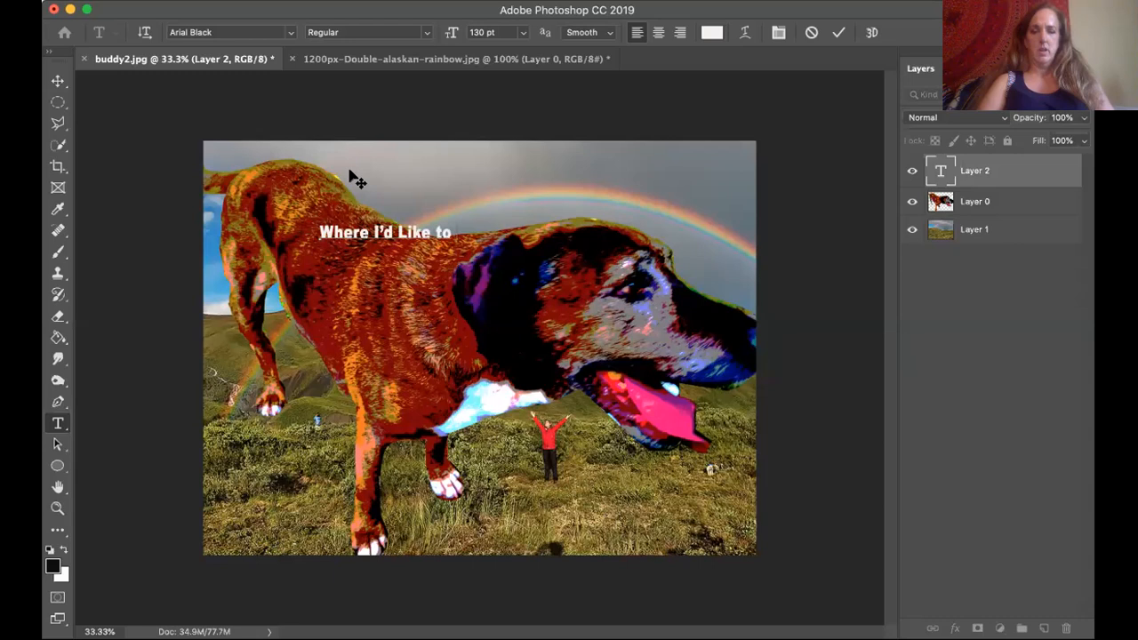
type(" Be")
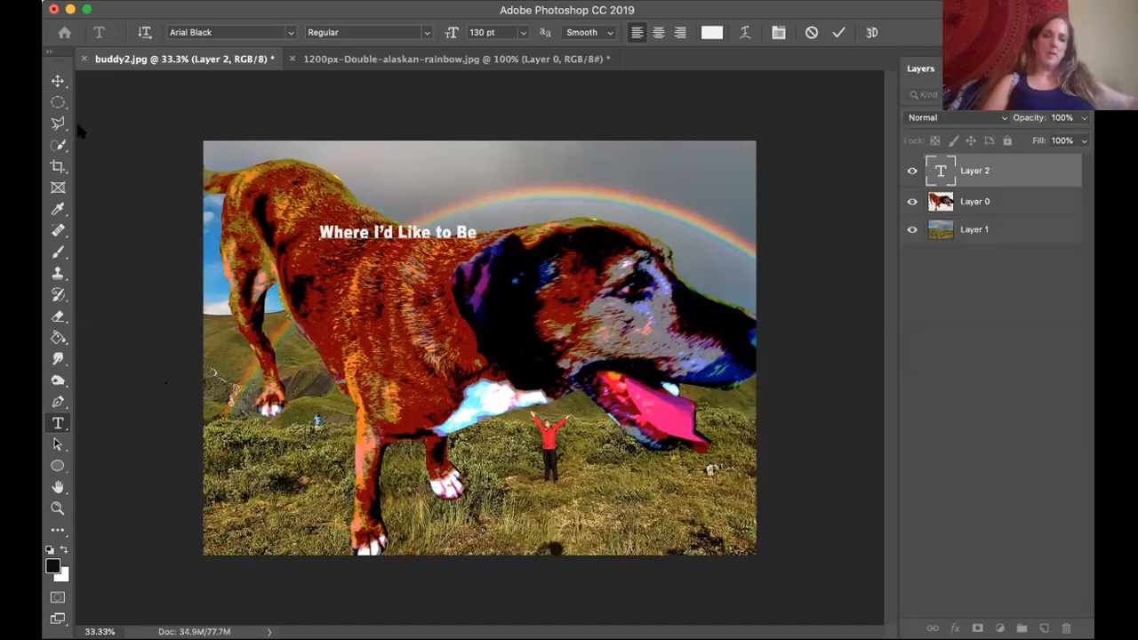
Scale the caption text up proportionally to about 330% so it spans nearly the full width of the image.
left_click(58, 82)
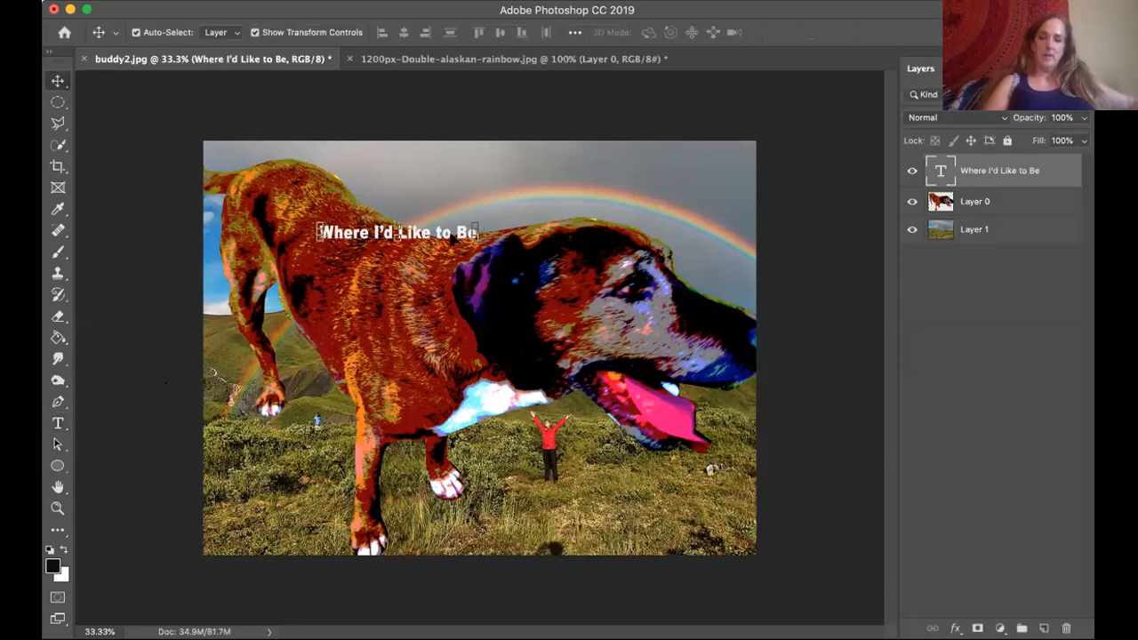
key("ctrl+t")
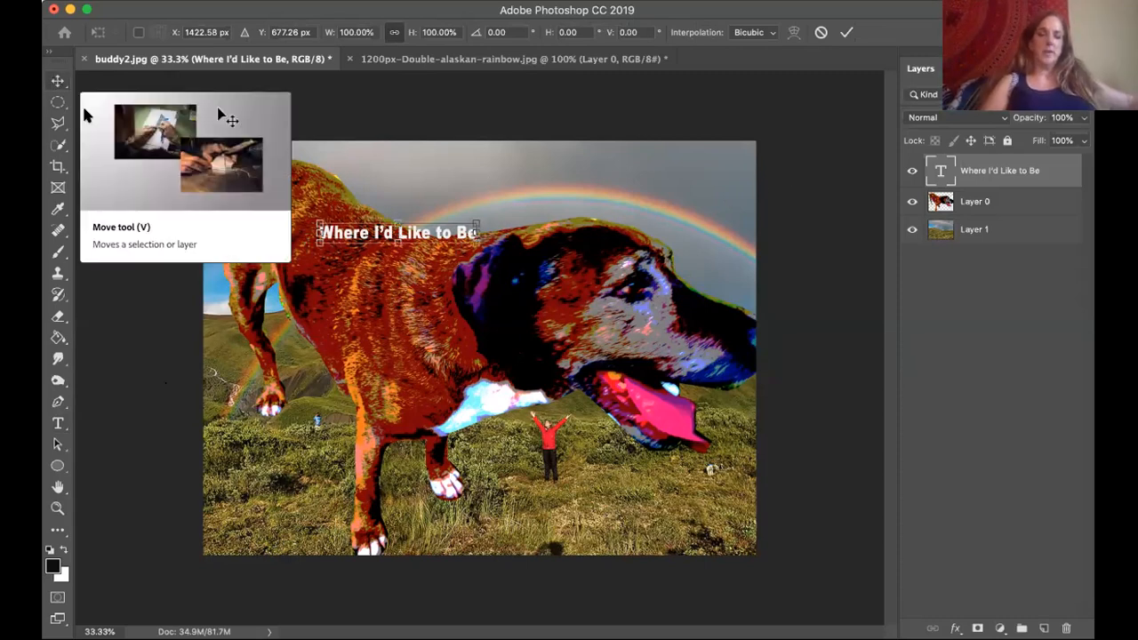
left_click_drag(477, 241, 530, 250)
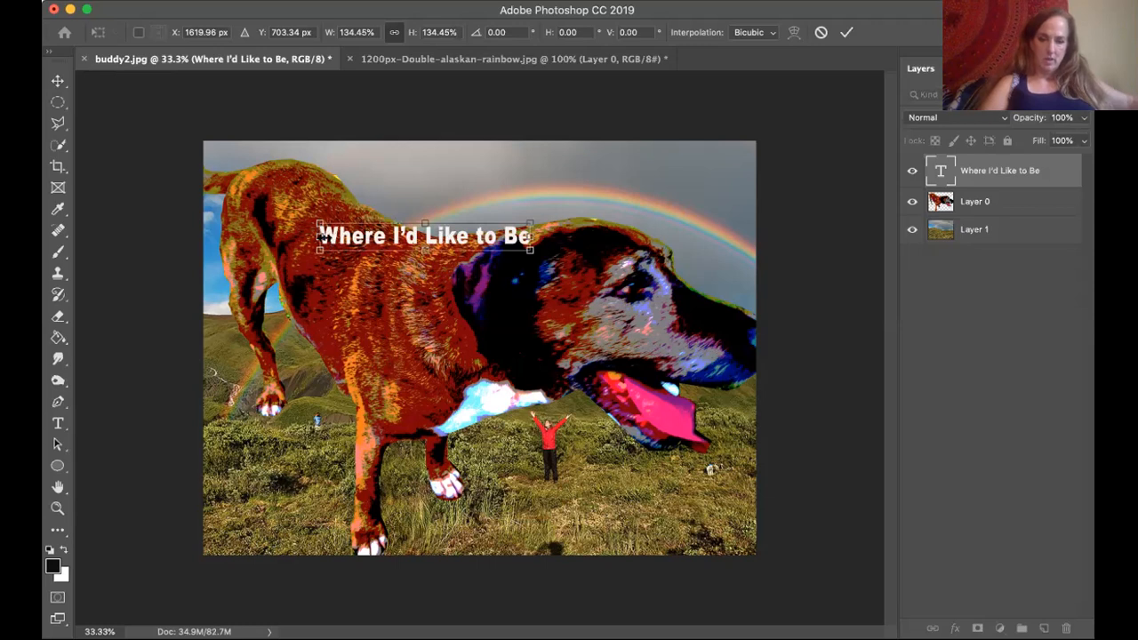
left_click_drag(320, 249, 283, 221)
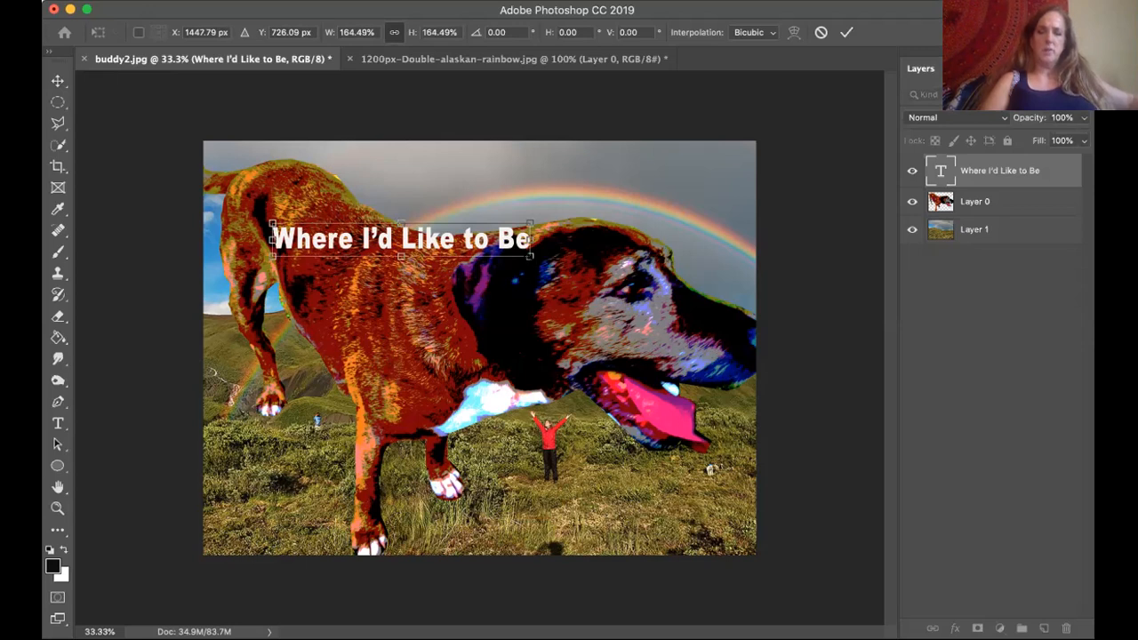
left_click_drag(532, 257, 712, 281)
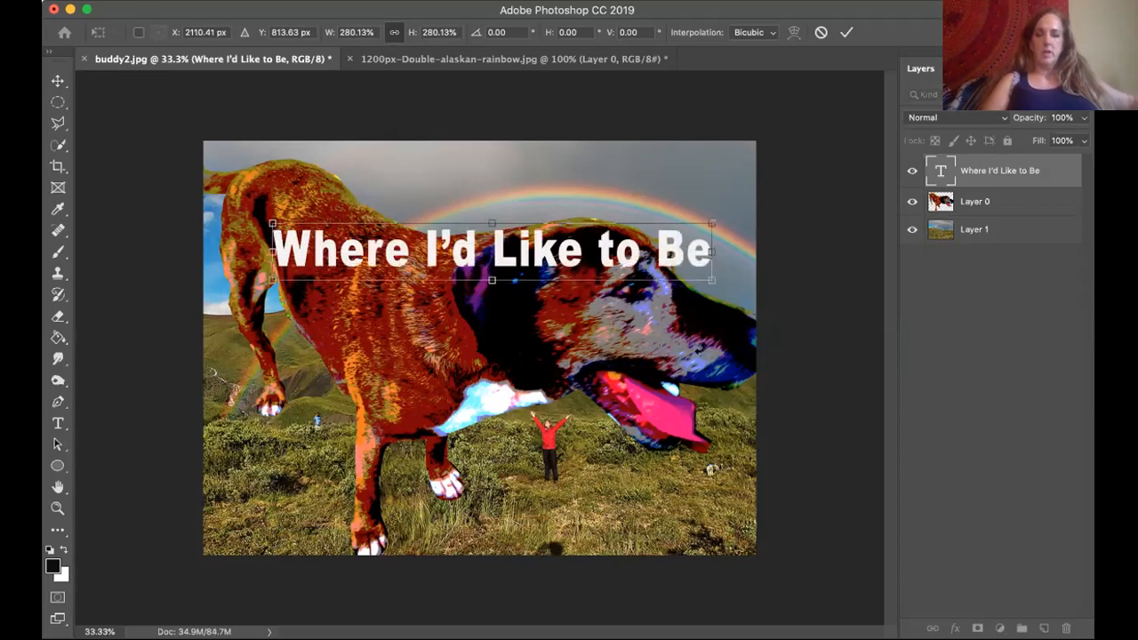
left_click_drag(272, 281, 190, 311)
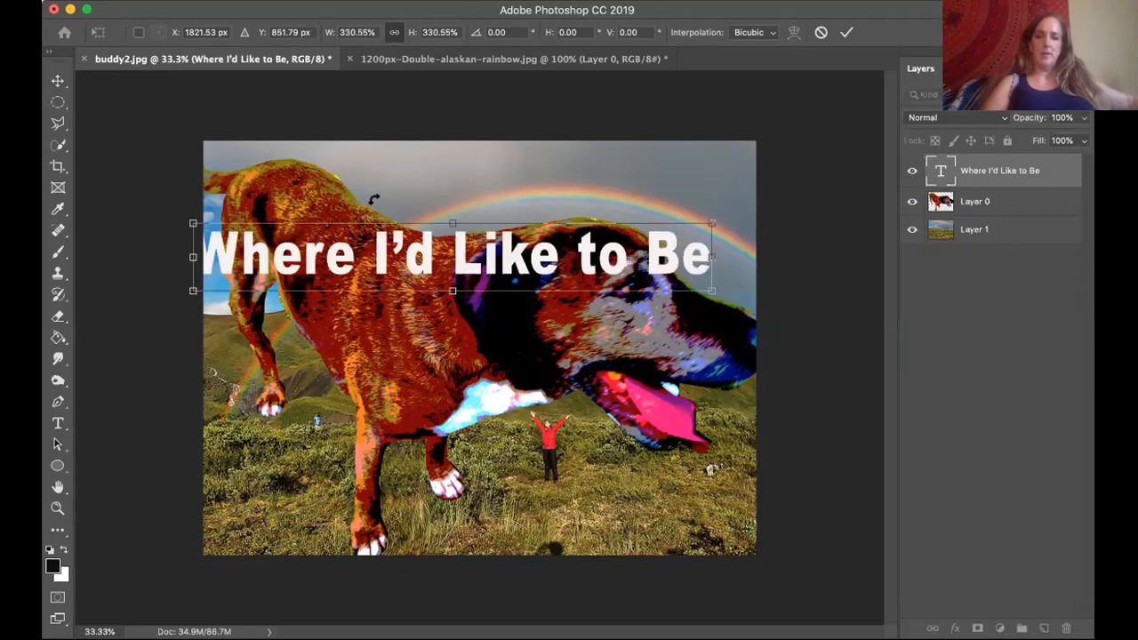
left_click(58, 82)
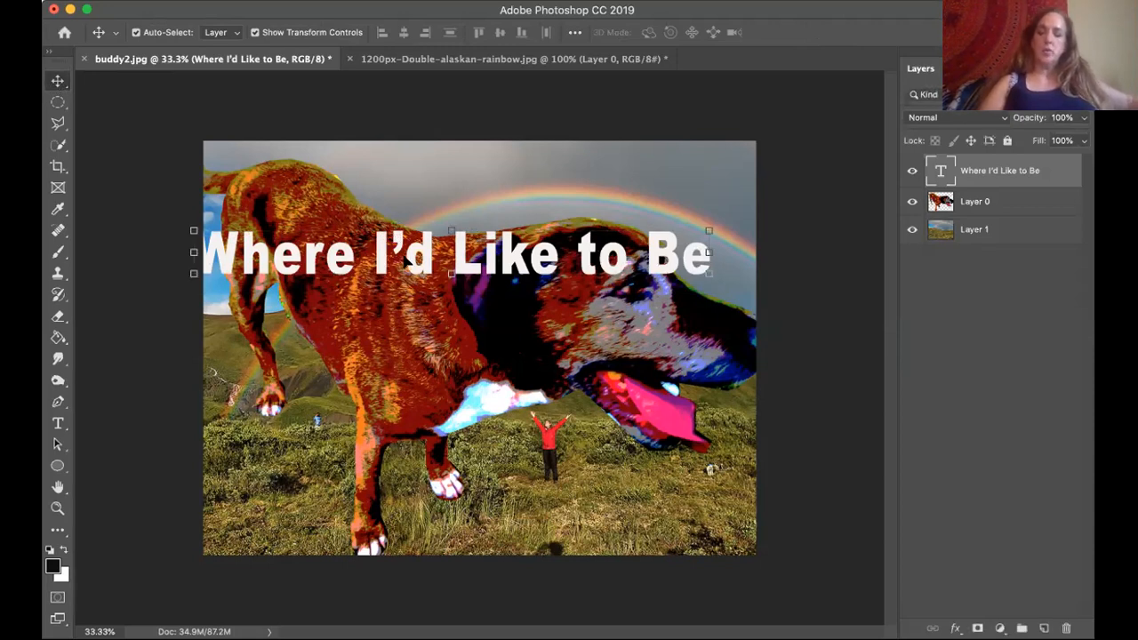
Shift the enlarged caption right and slightly up so it fits inside the image across the dog's back and head.
key("Right")
key("Right")
key("Right")
key("Right")
key("Right")
key("Right")
key("Right")
key("Right")
key("Right")
key("Right")
key("Right")
key("Right")
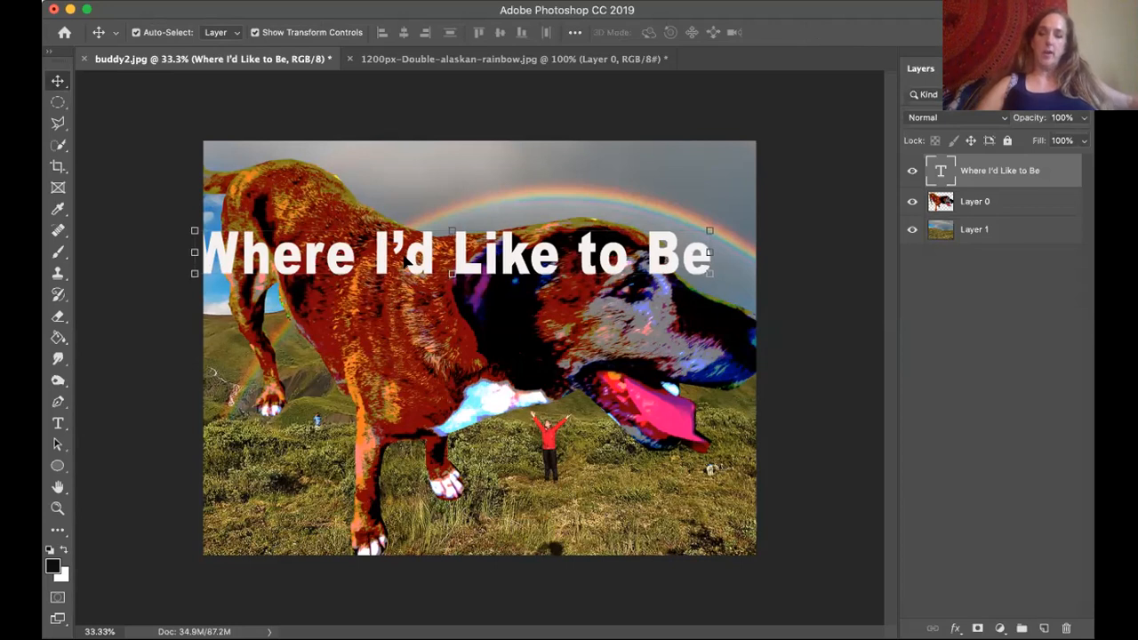
key("Right")
key("Right")
key("Right")
key("Right")
key("Right")
key("Right")
key("Right")
key("Right")
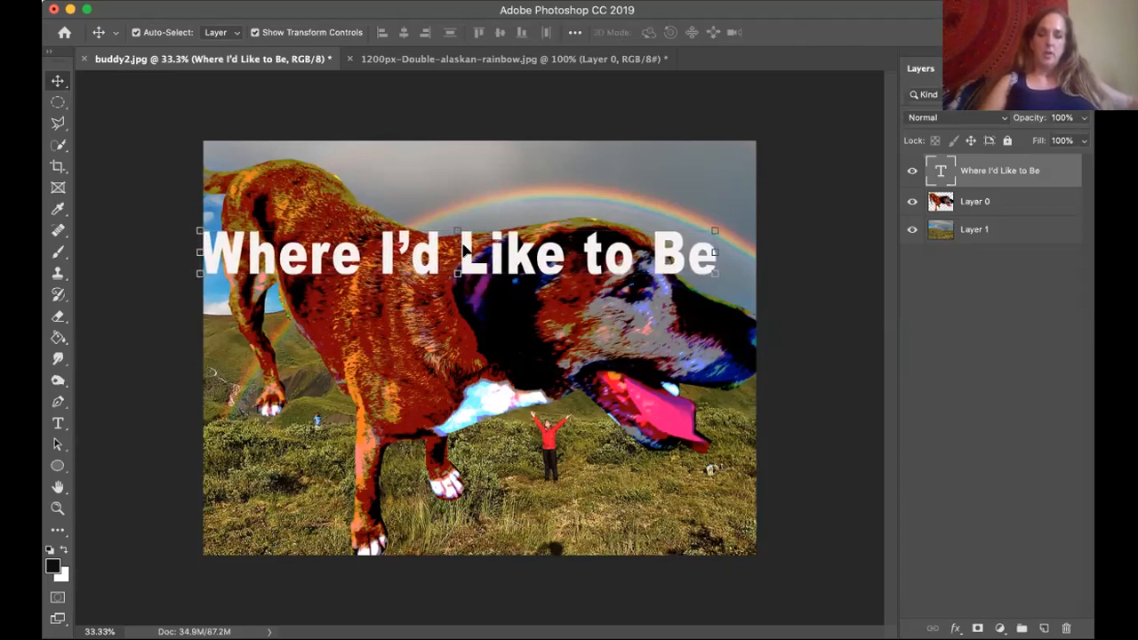
left_click_drag(462, 249, 486, 236)
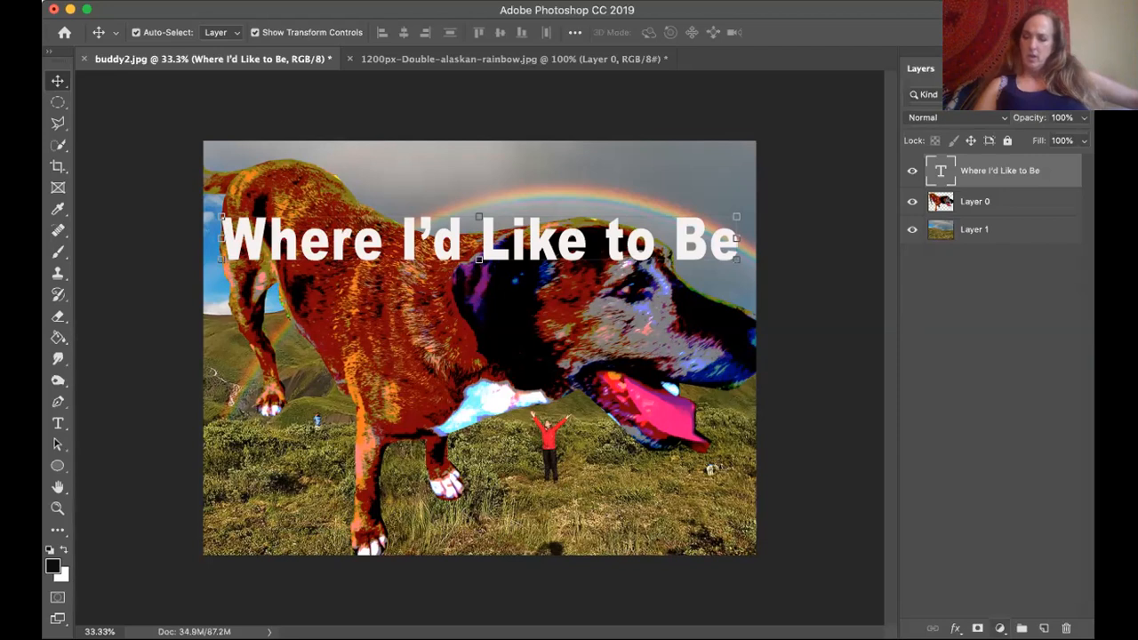
left_click(1000, 629)
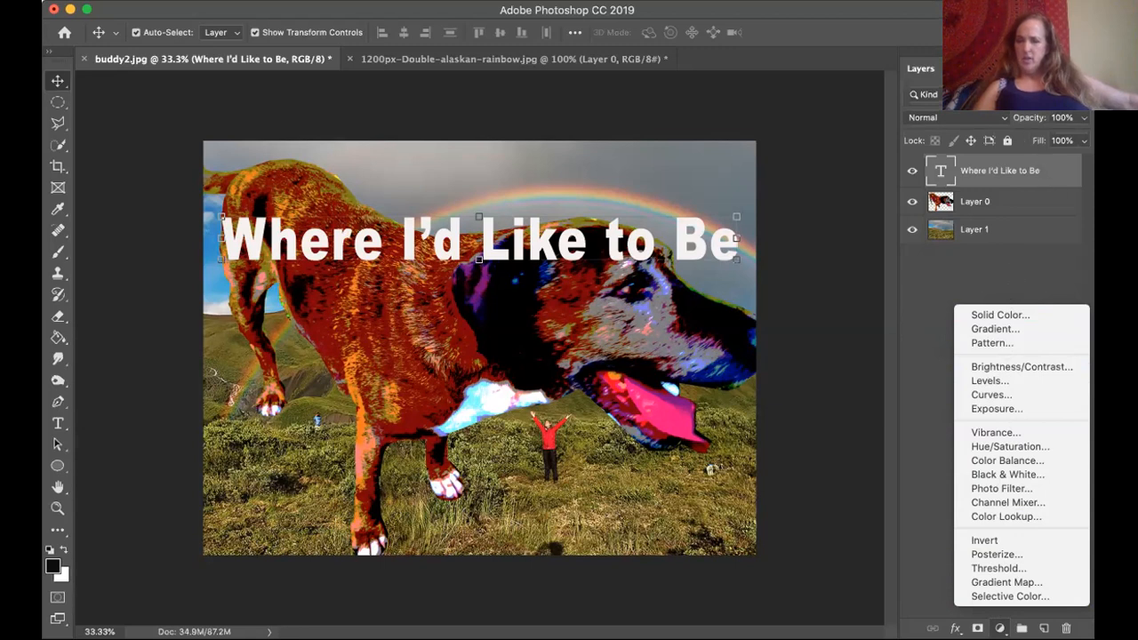
left_click(859, 217)
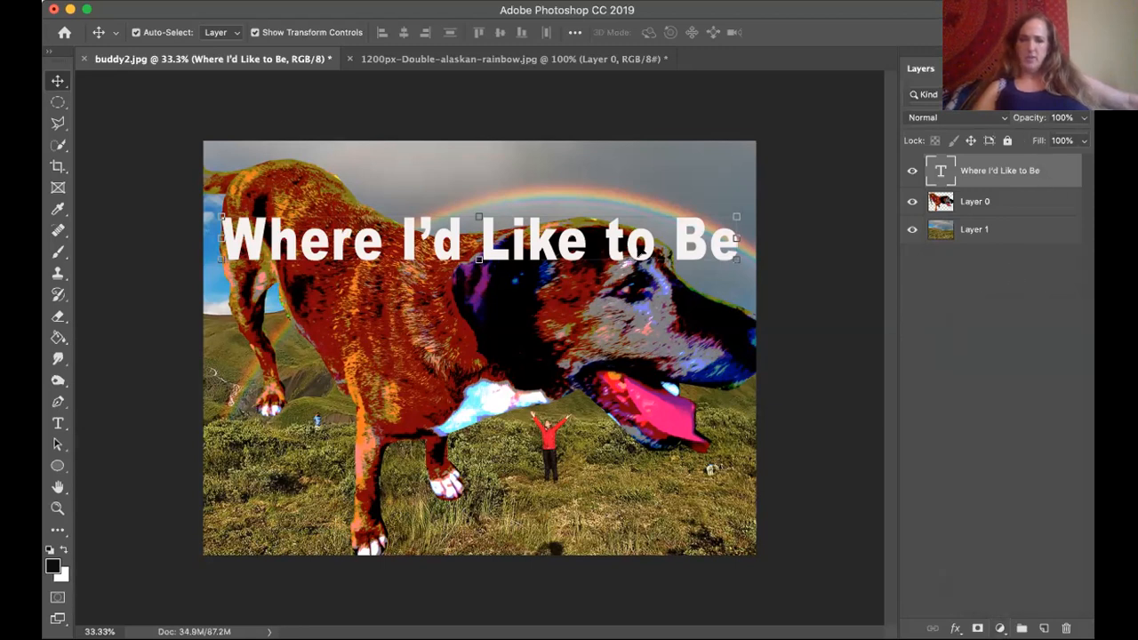
right_click(640, 253)
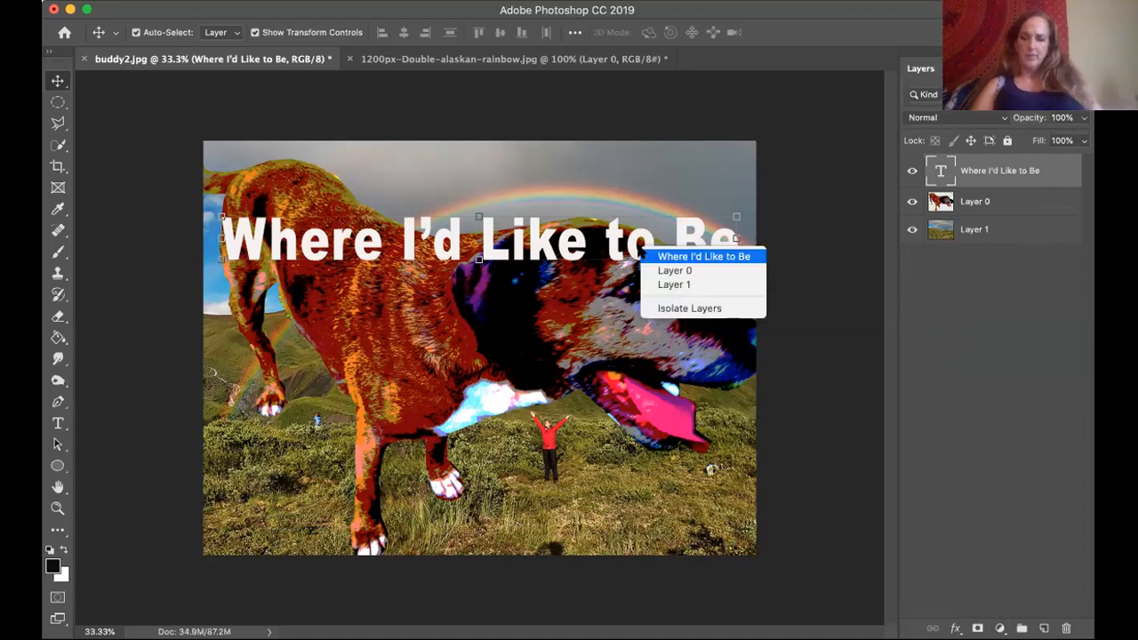
left_click(704, 256)
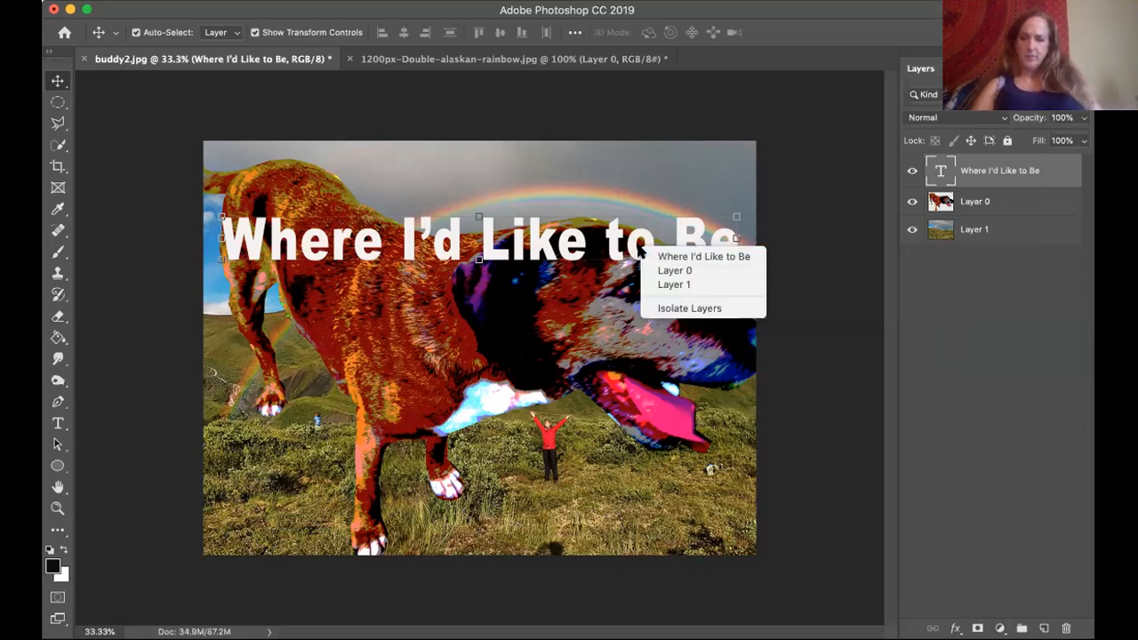
Open the caption layer's blending options and enable the Bevel & Emboss effect.
right_click(994, 171)
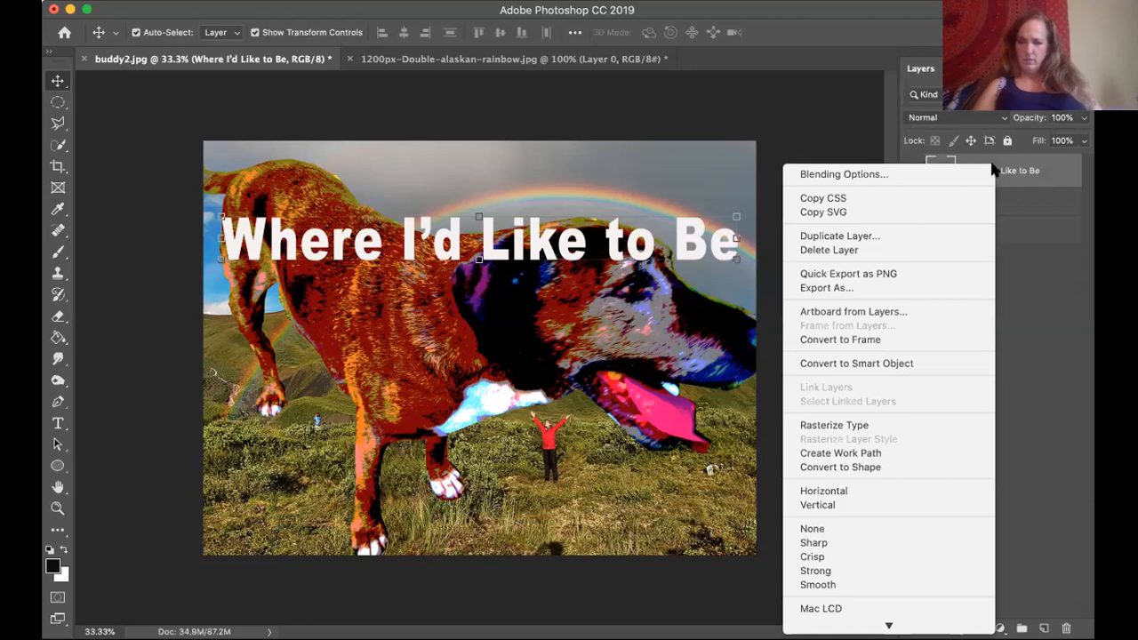
scroll(910, 542, "down", 10)
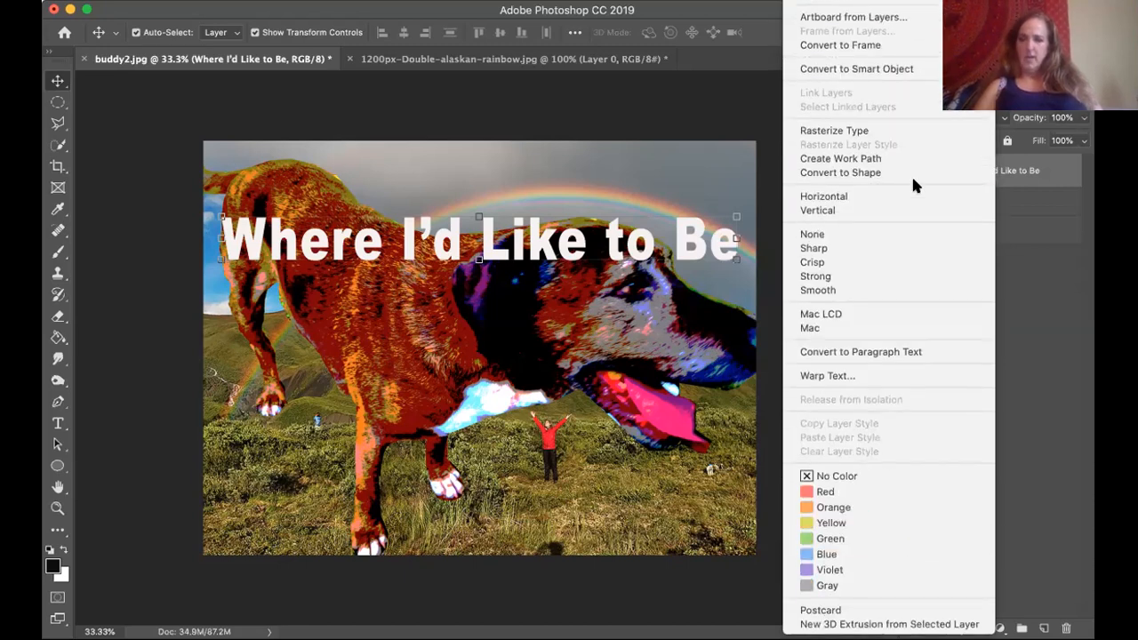
scroll(916, 185, "up", 4)
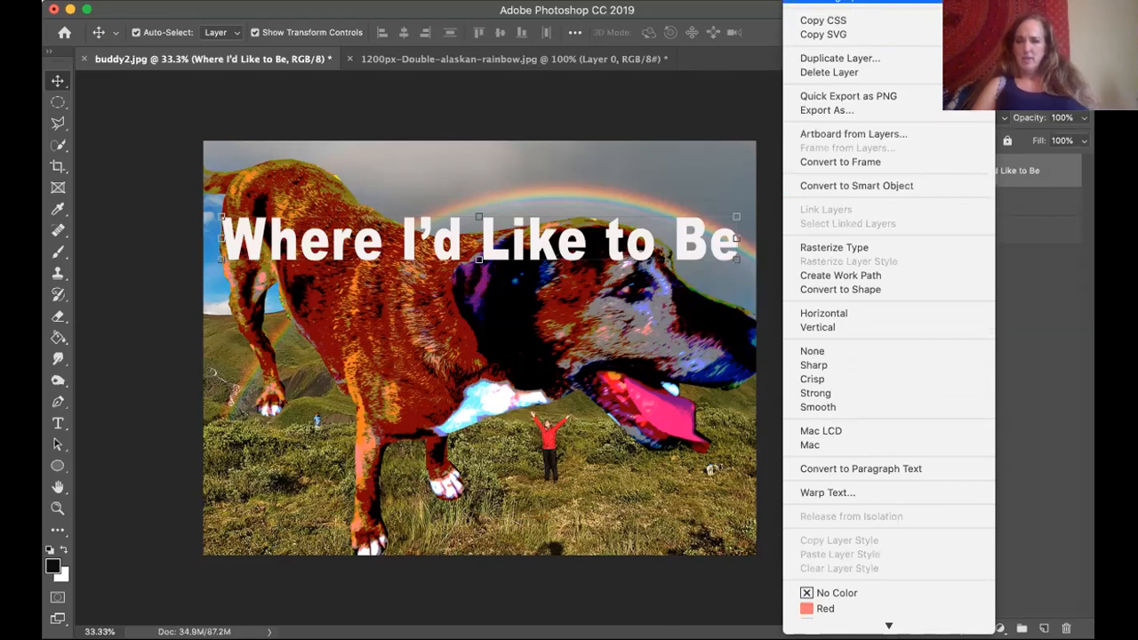
left_click(854, 1)
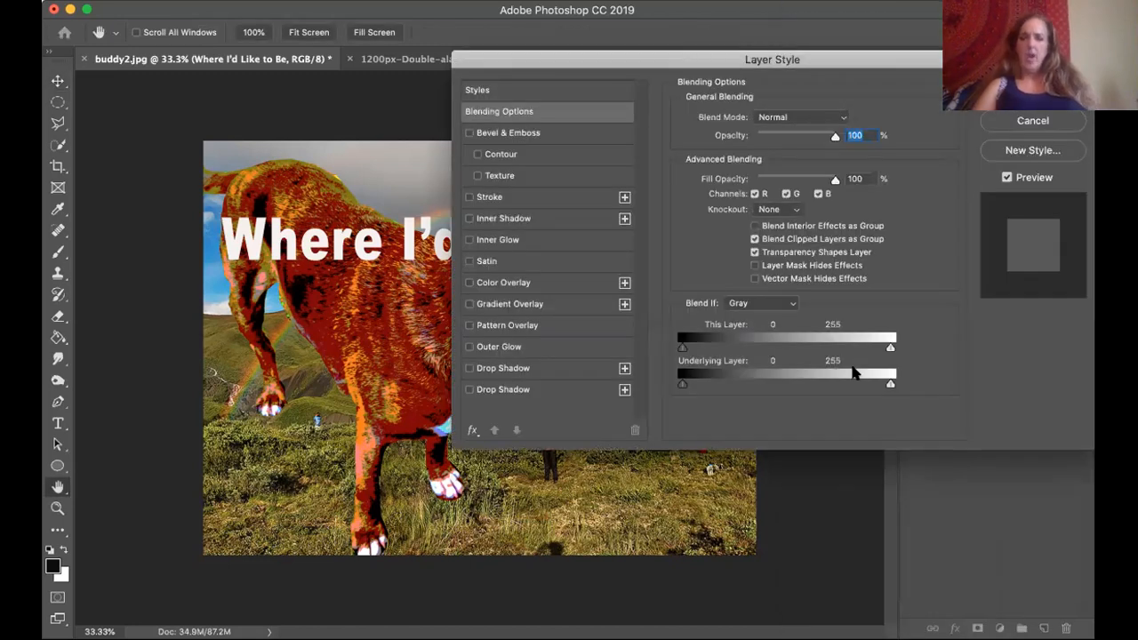
left_click_drag(811, 65, 769, 67)
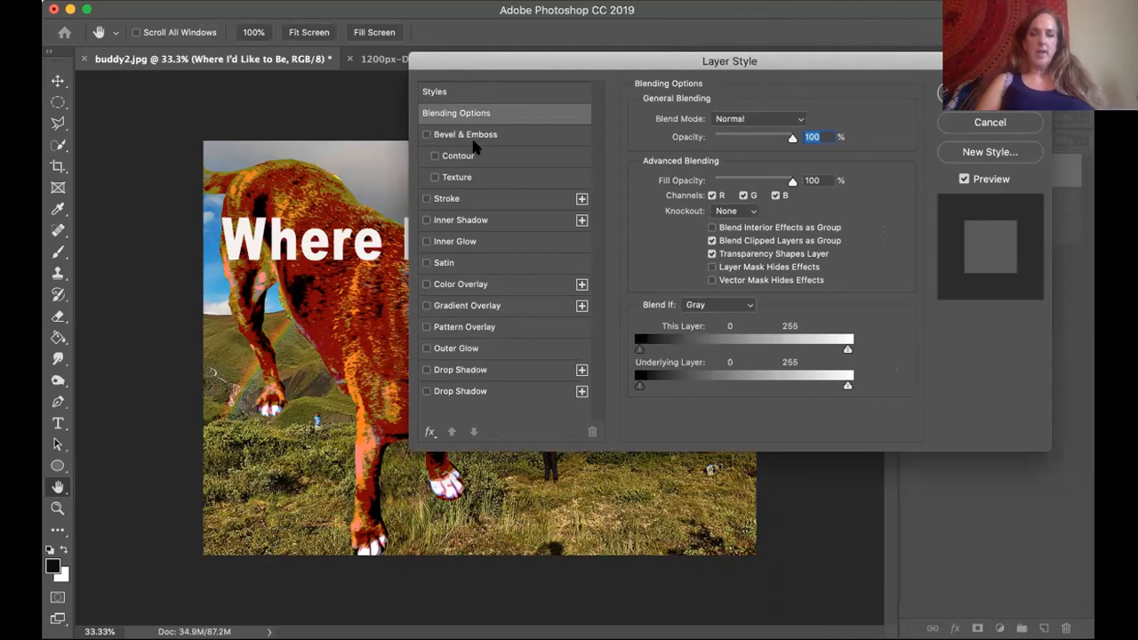
left_click_drag(495, 60, 559, 52)
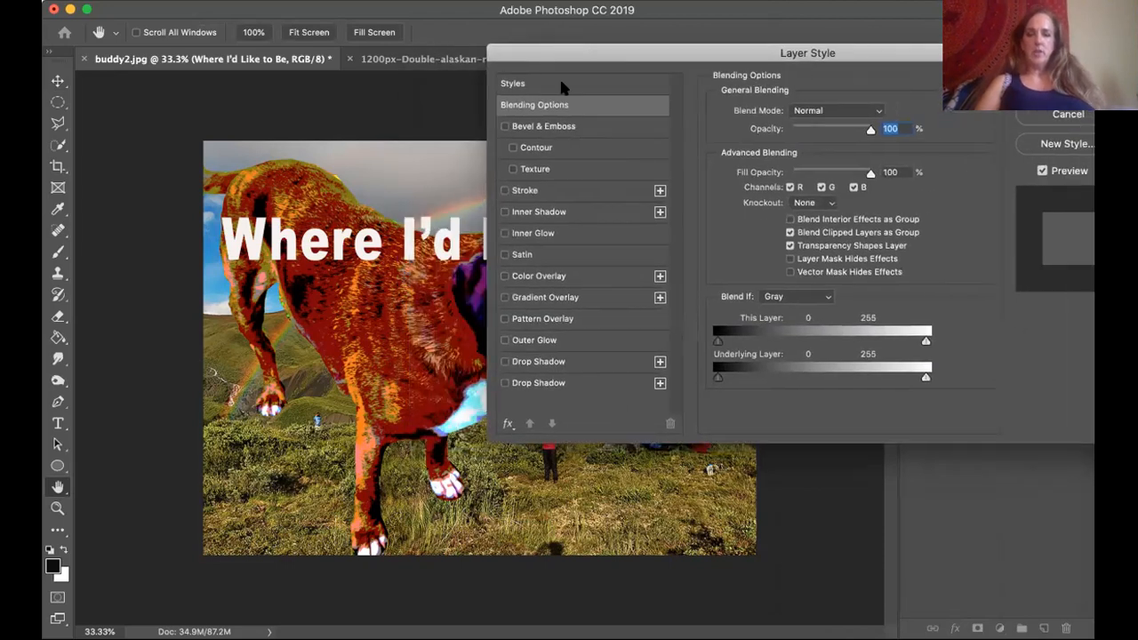
left_click(504, 127)
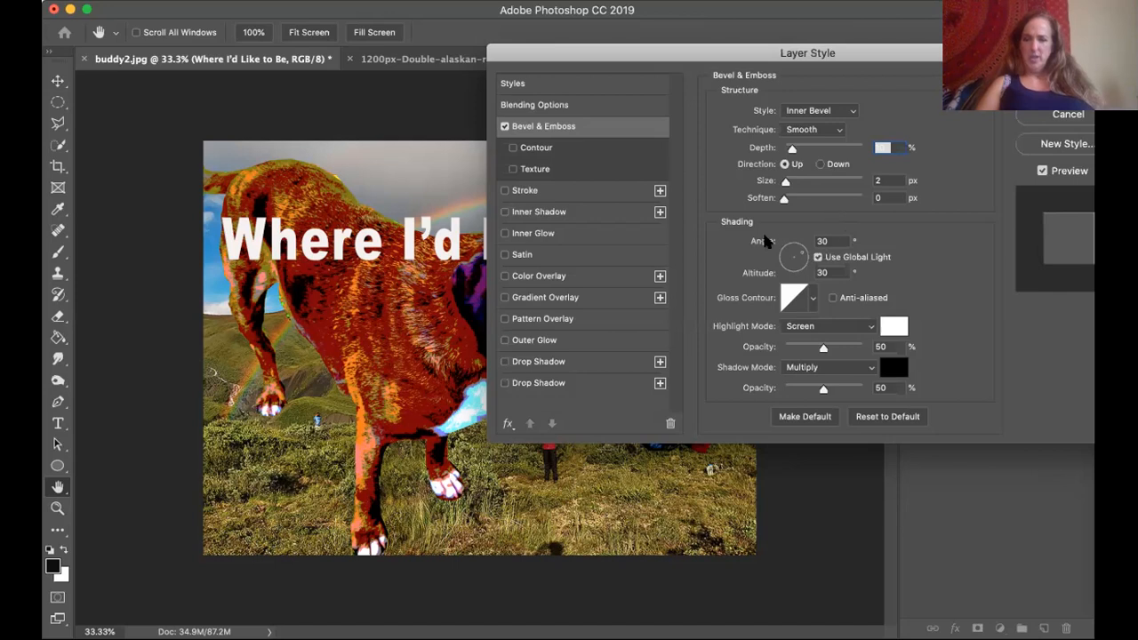
Set the bevel's light angle to -125° and altitude to 16°, with 74% highlight opacity and a size of 68 px.
left_click_drag(802, 263, 787, 270)
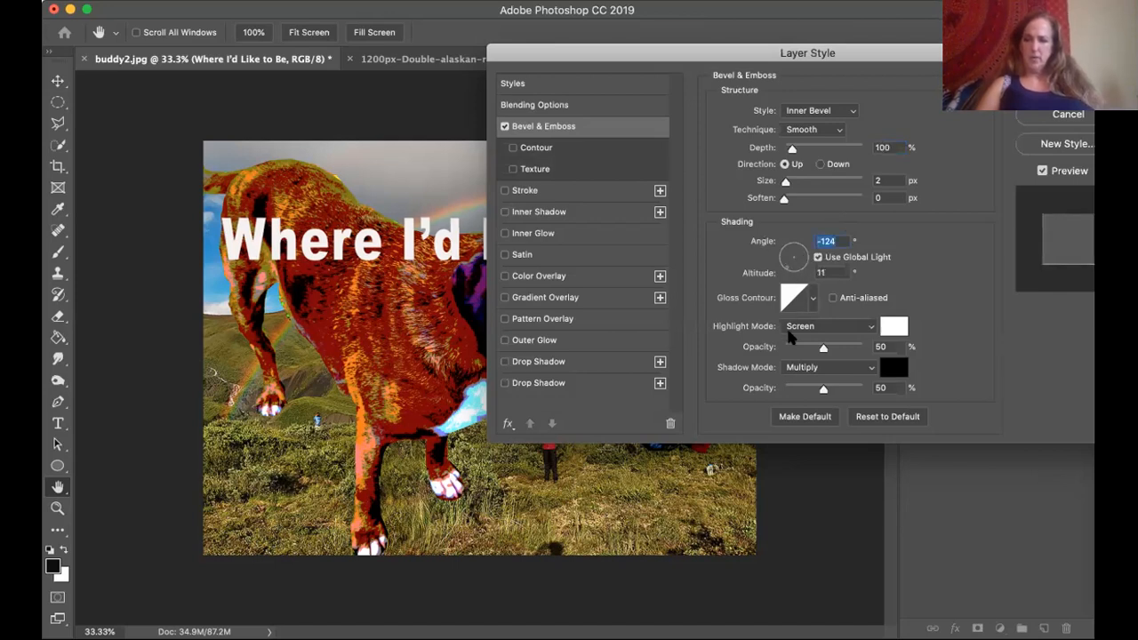
left_click_drag(829, 347, 842, 347)
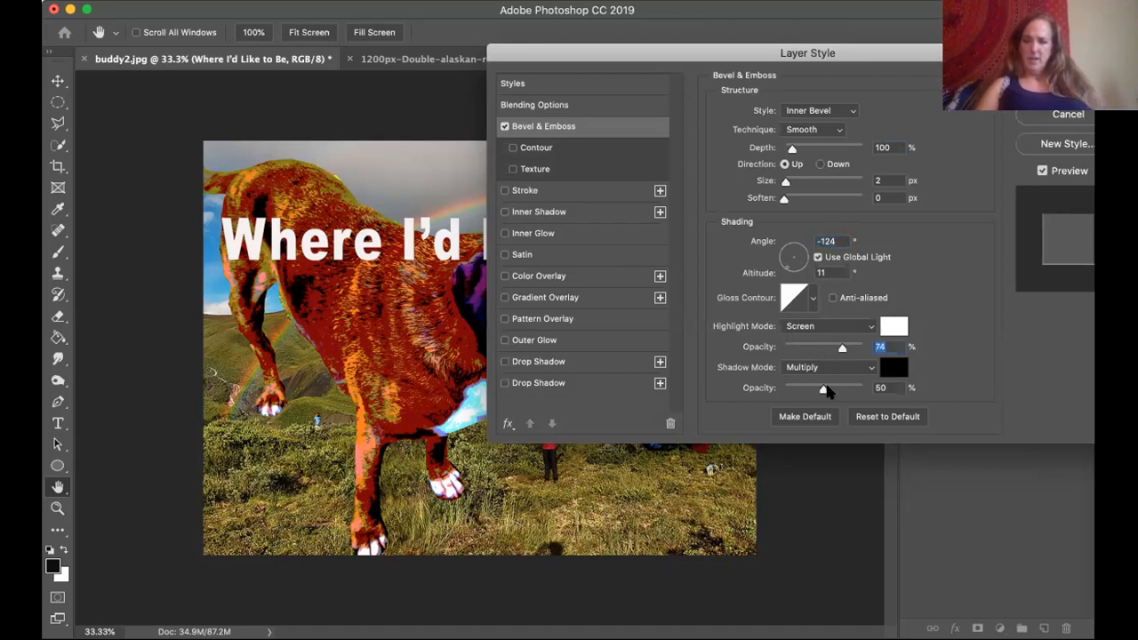
left_click(786, 263)
mouse_move(793, 178)
left_mouse_down()
mouse_move(850, 181)
mouse_move(780, 180)
mouse_move(809, 179)
left_mouse_up()
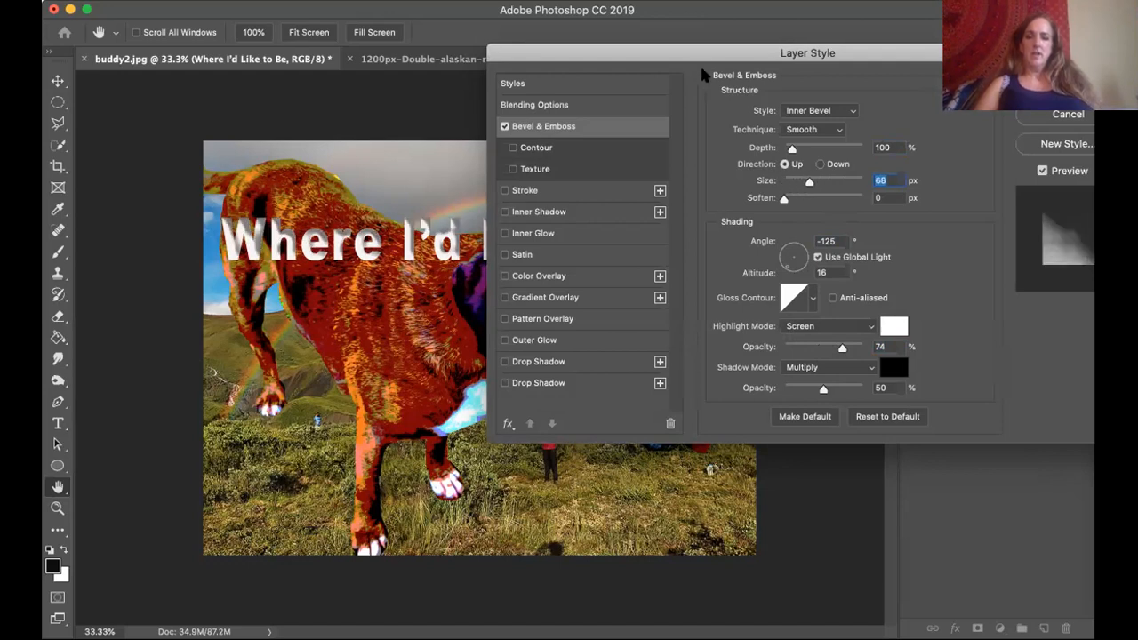
left_click_drag(678, 51, 1005, 193)
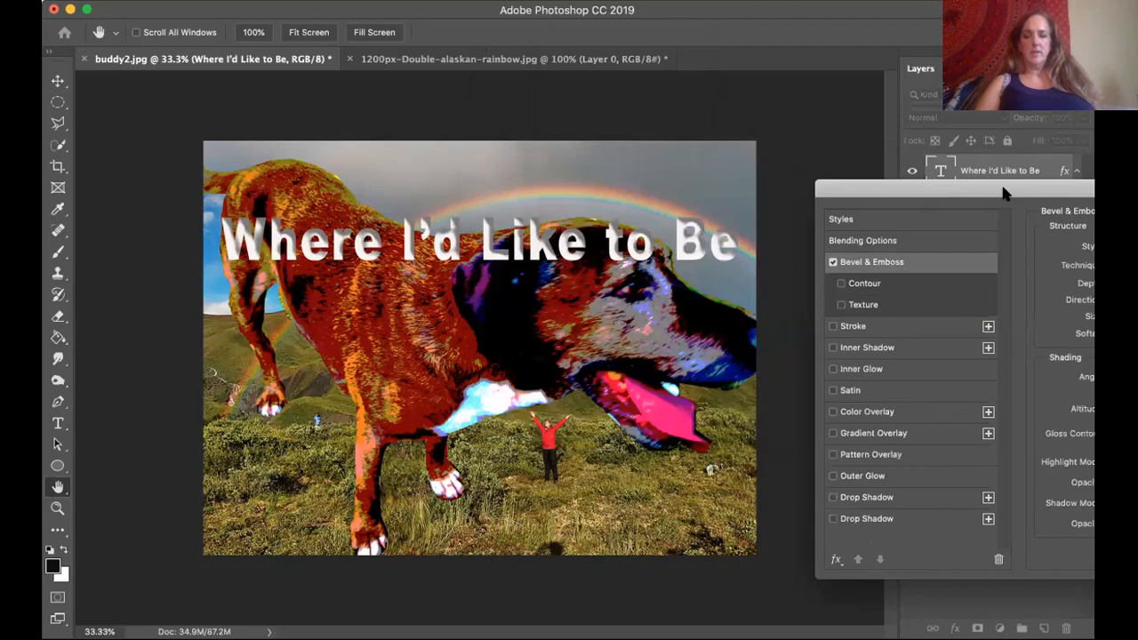
left_click_drag(1004, 193, 831, 80)
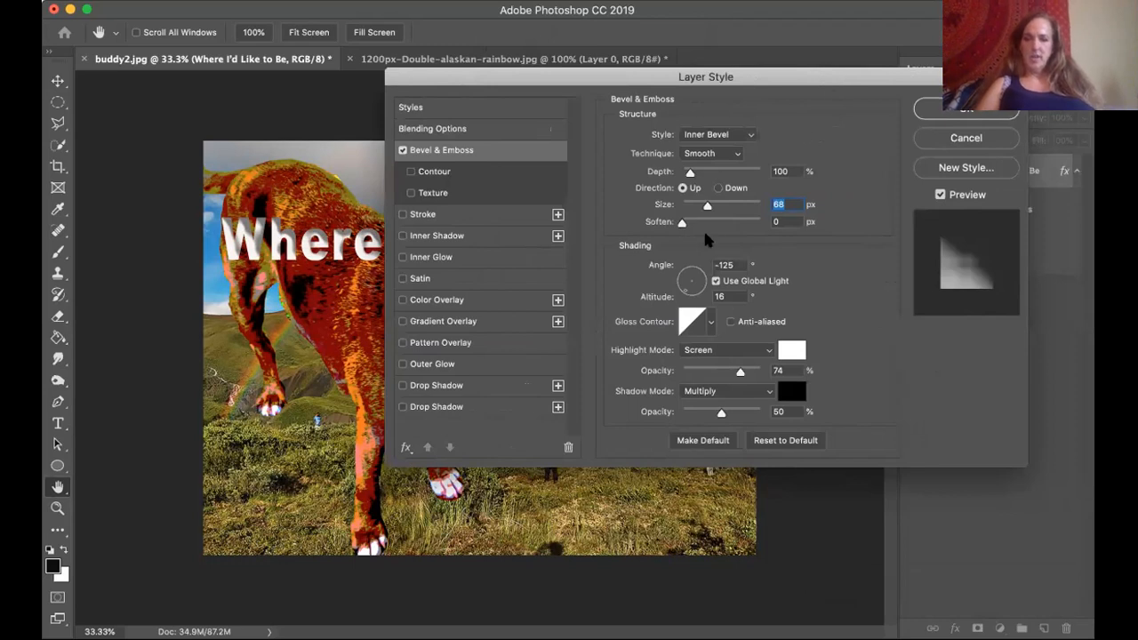
Adjust the caption's bevel to 303% depth, 144 px size and 6 px soften, with the light angle at -99°.
left_click_drag(682, 222, 729, 207)
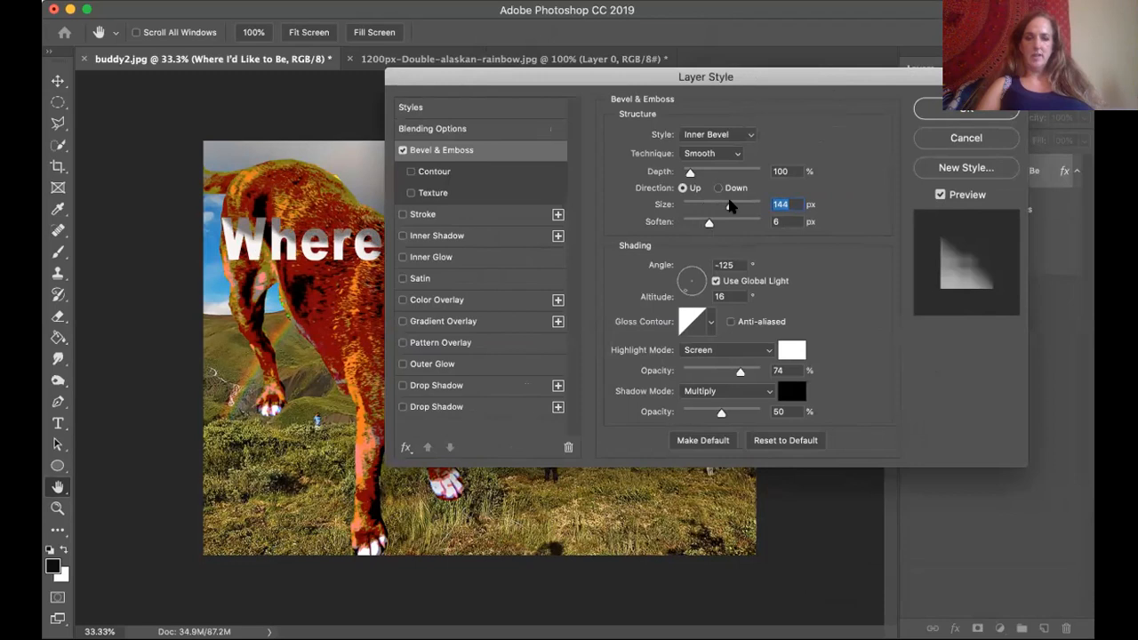
left_click_drag(800, 80, 1090, 208)
left_click_drag(902, 270, 666, 114)
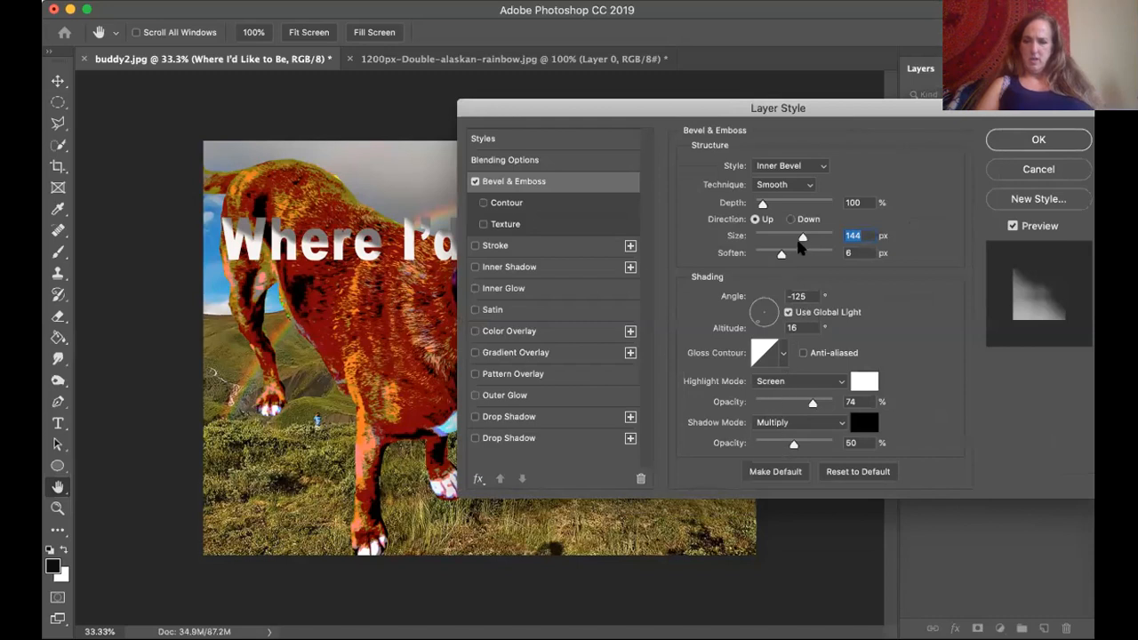
left_click_drag(762, 205, 793, 206)
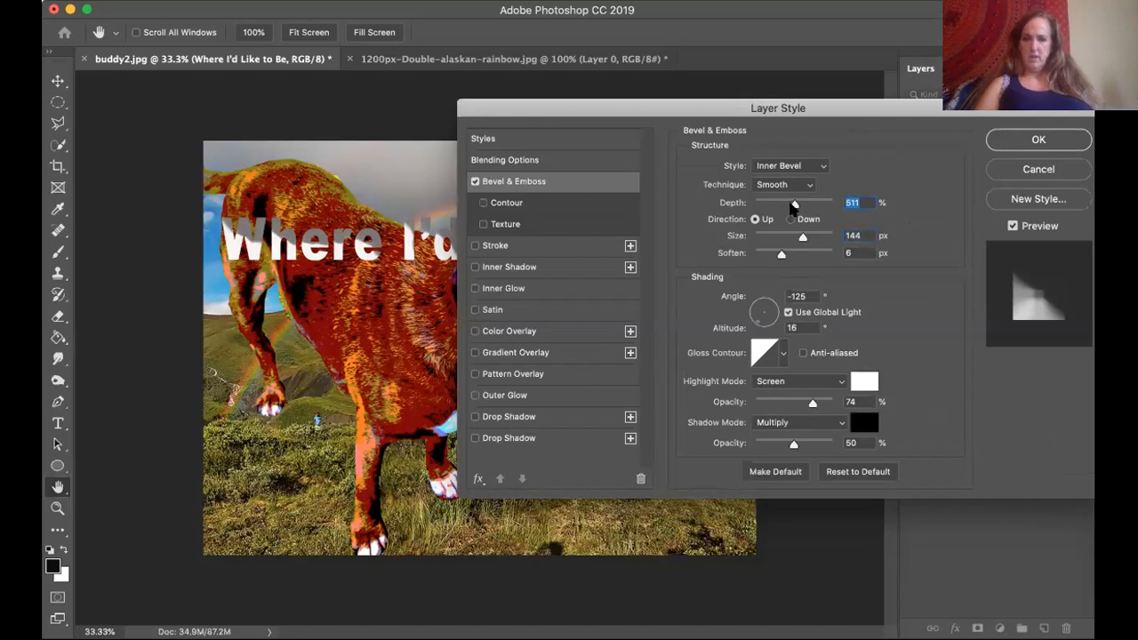
left_click_drag(660, 115, 602, 42)
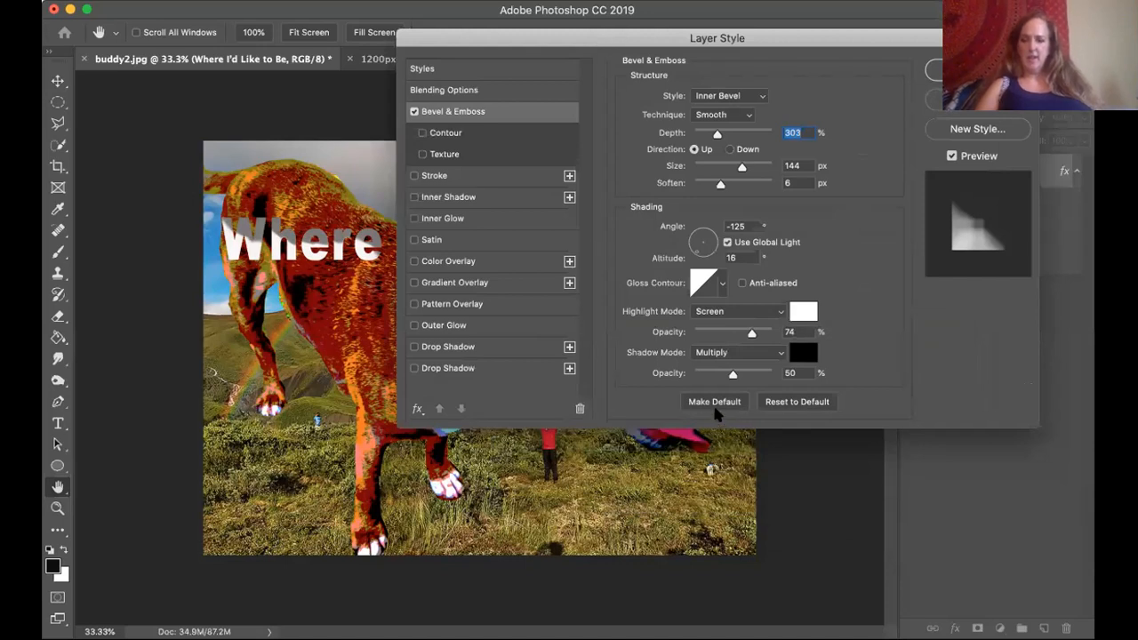
left_click_drag(701, 249, 702, 258)
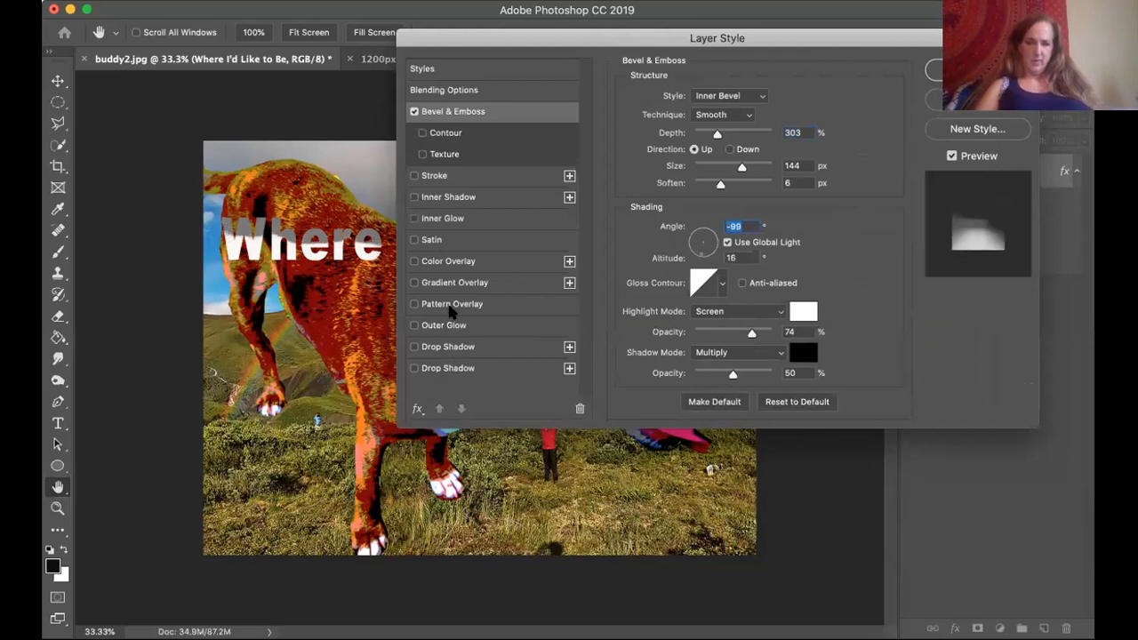
Add a drop shadow to the caption, refine the bevel to 39% shadow opacity, 191 px size and 7 px soften, and apply the styles.
left_click(411, 347)
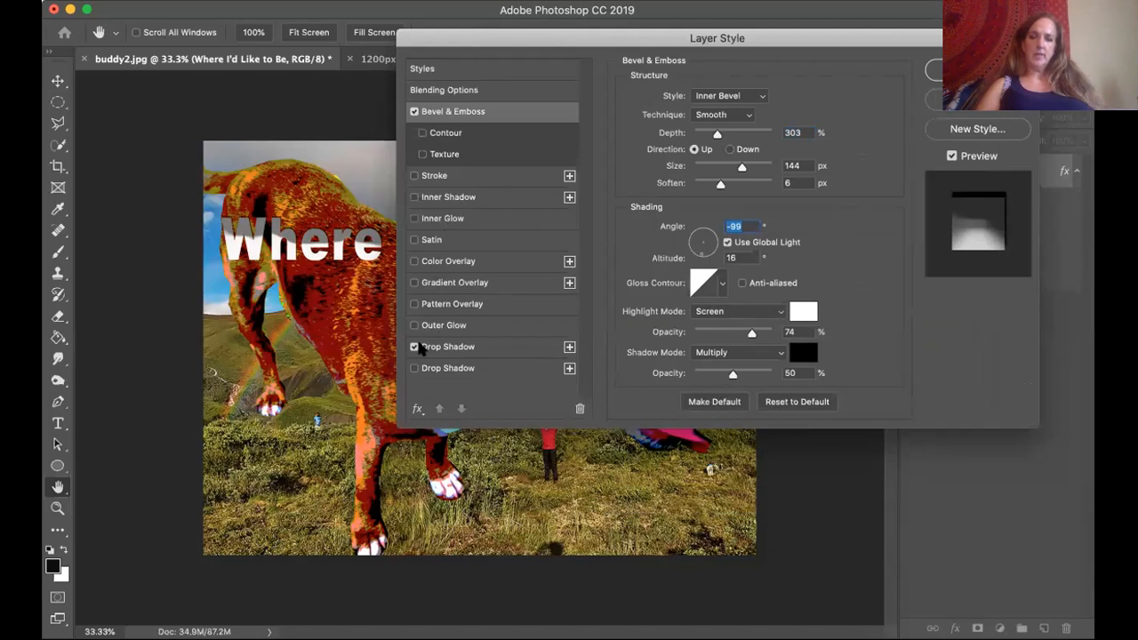
left_click_drag(472, 32, 527, 40)
mouse_move(817, 379)
left_mouse_down()
mouse_move(829, 379)
mouse_move(808, 380)
left_mouse_up()
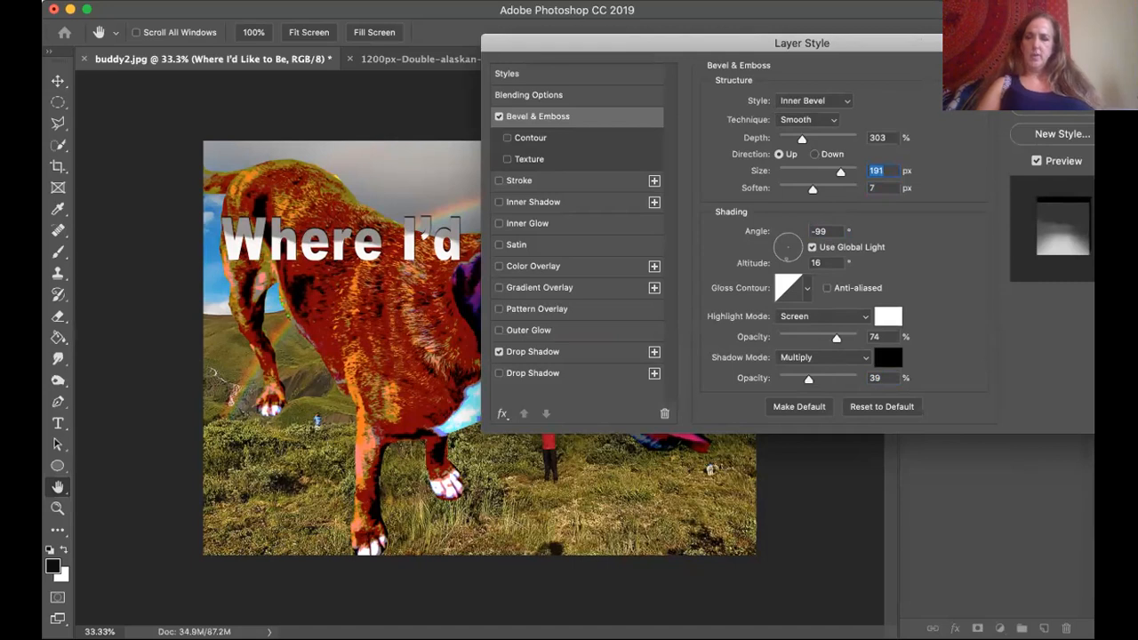
key("Return")
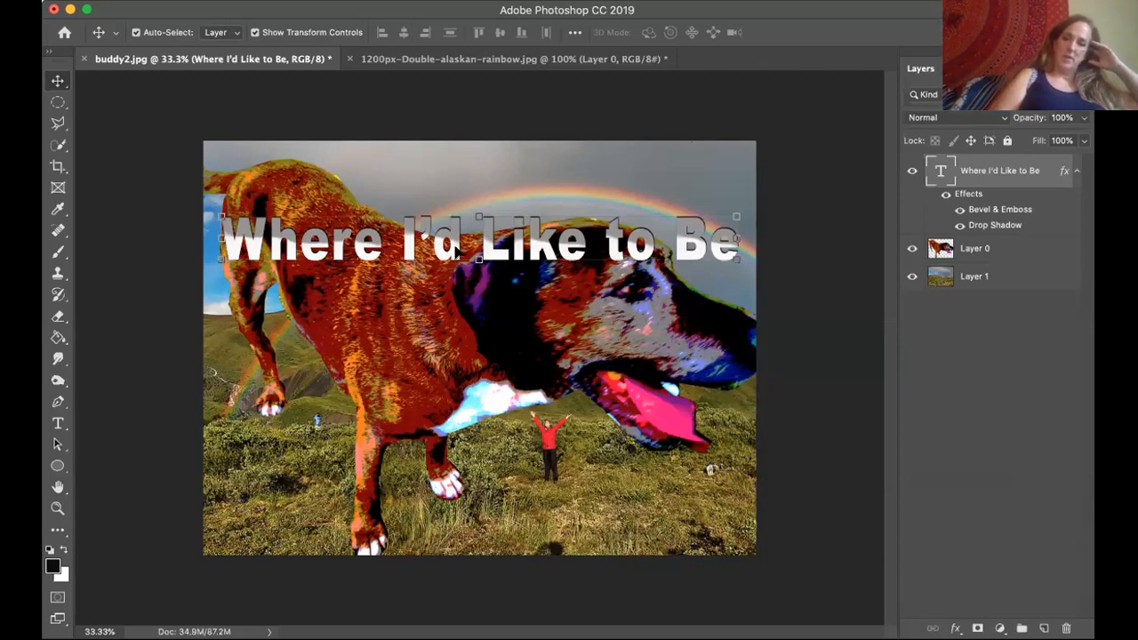
Move the caption down onto the grass along the image's lower edge and select the landscape layer.
left_click_drag(457, 233, 453, 514)
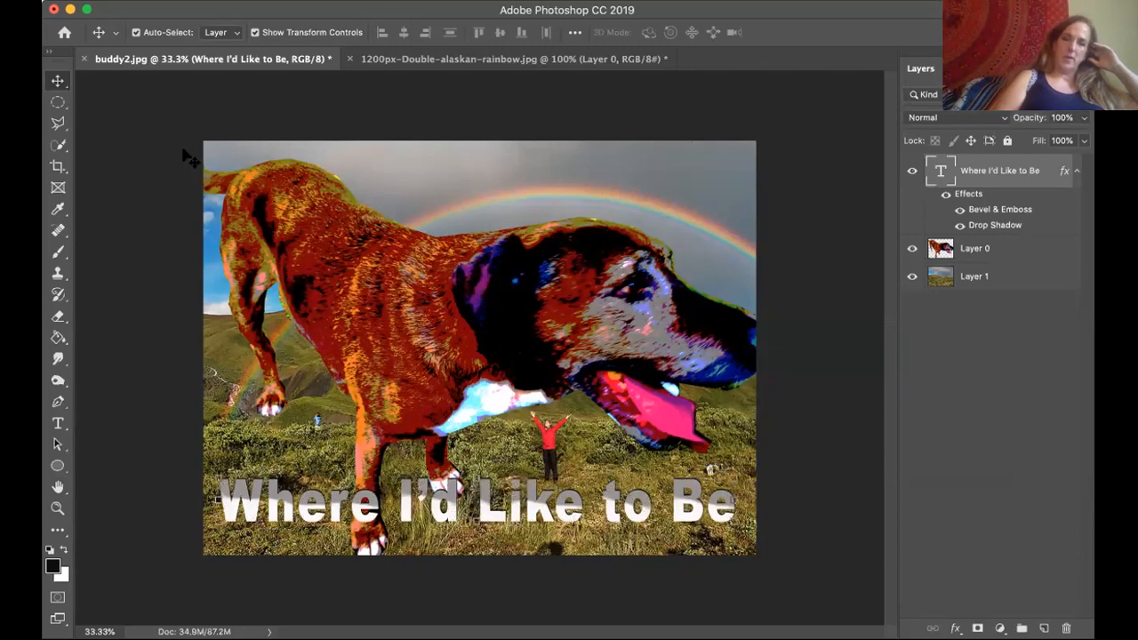
left_click(118, 128)
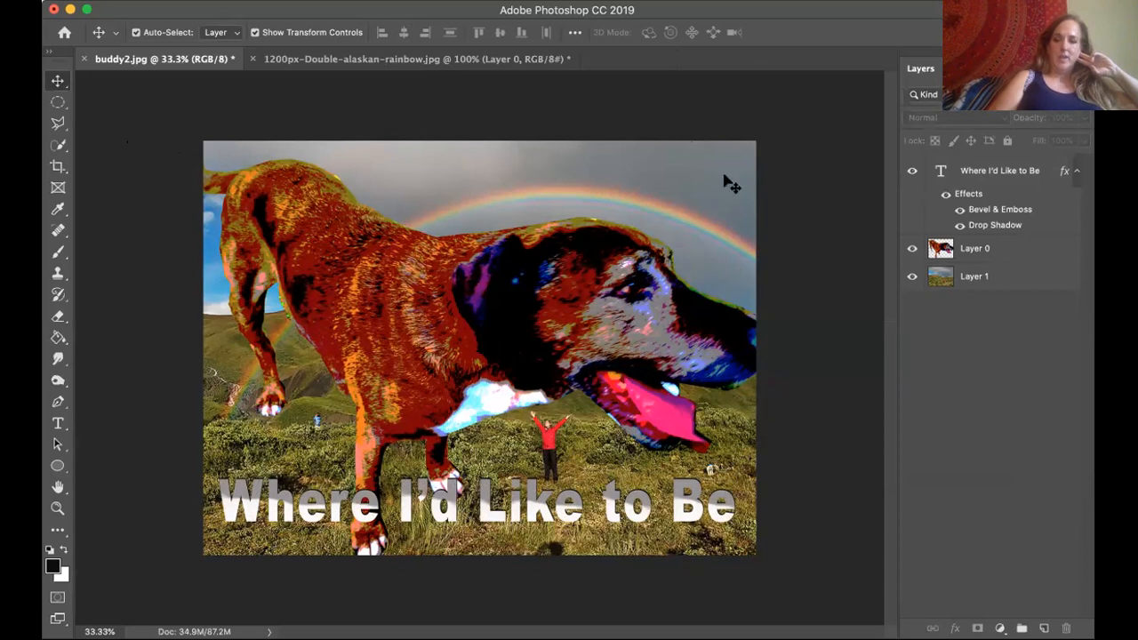
left_click(987, 279)
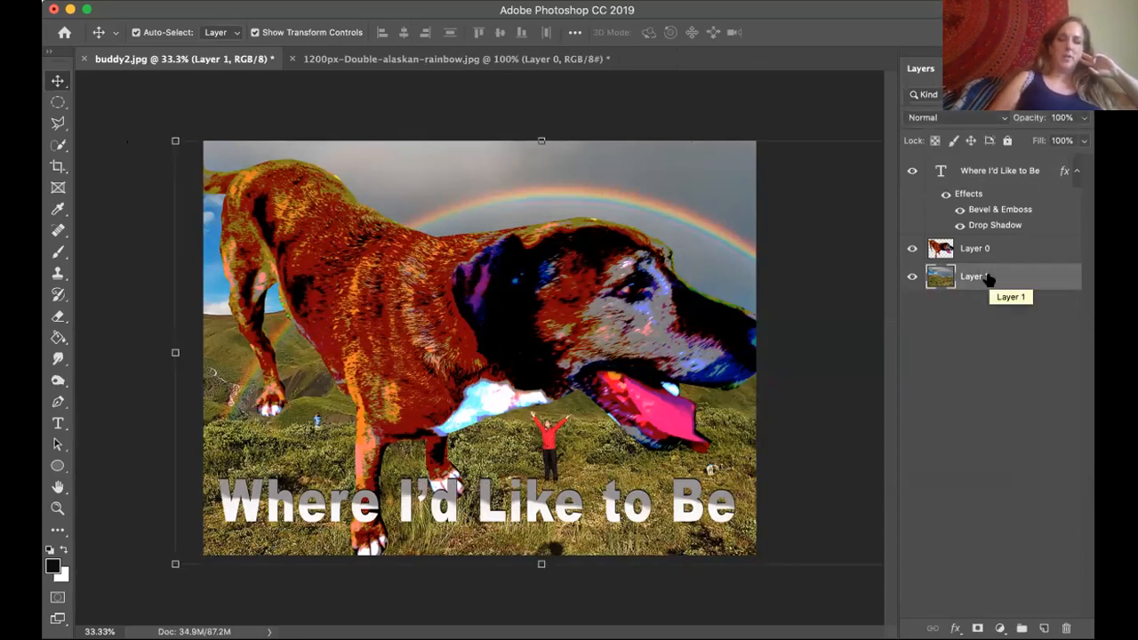
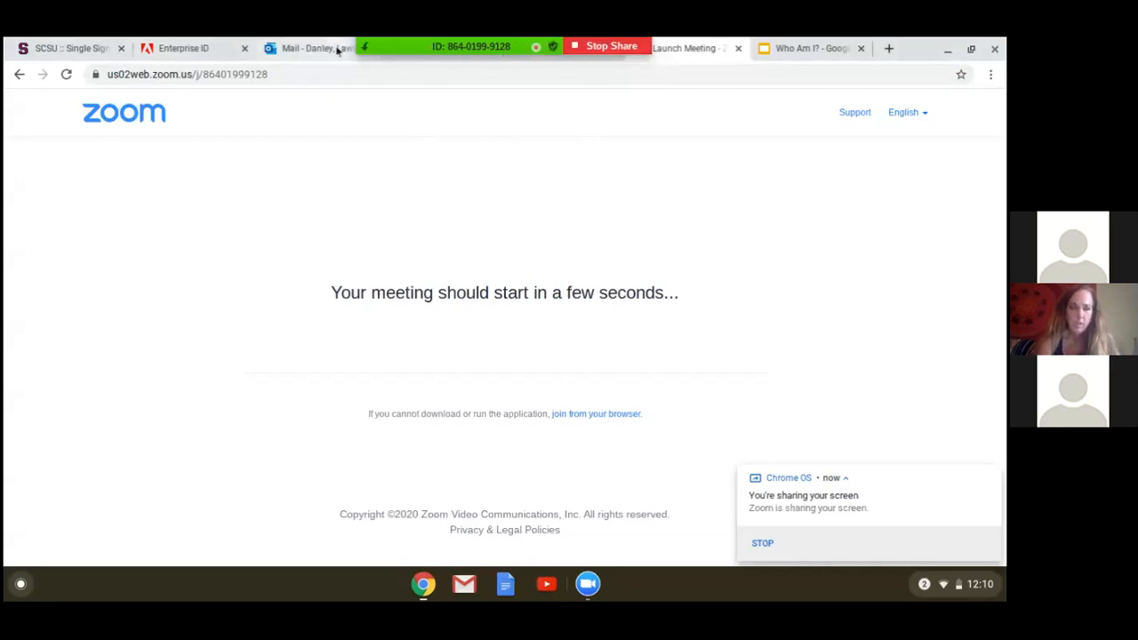
left_click_drag(338, 51, 617, 92)
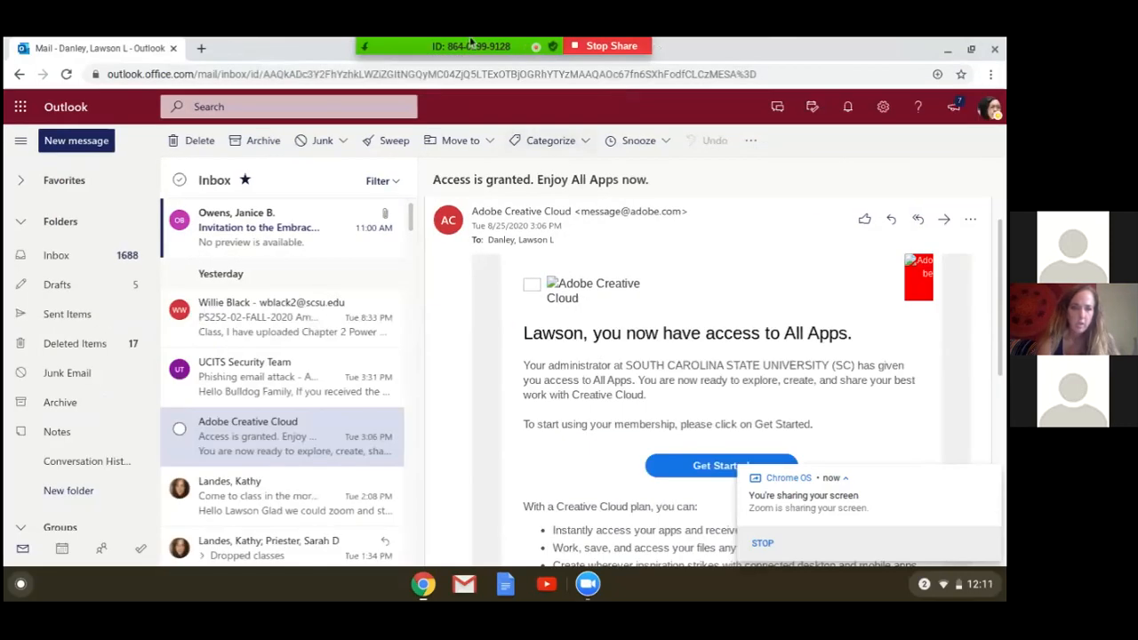
left_click(948, 49)
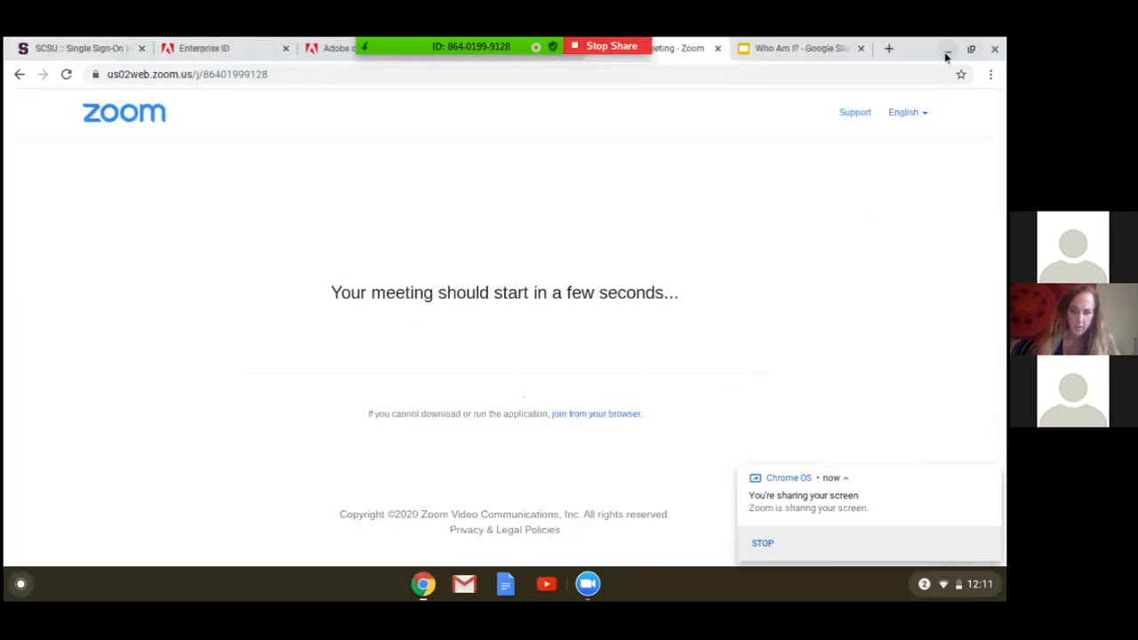
left_click(345, 42)
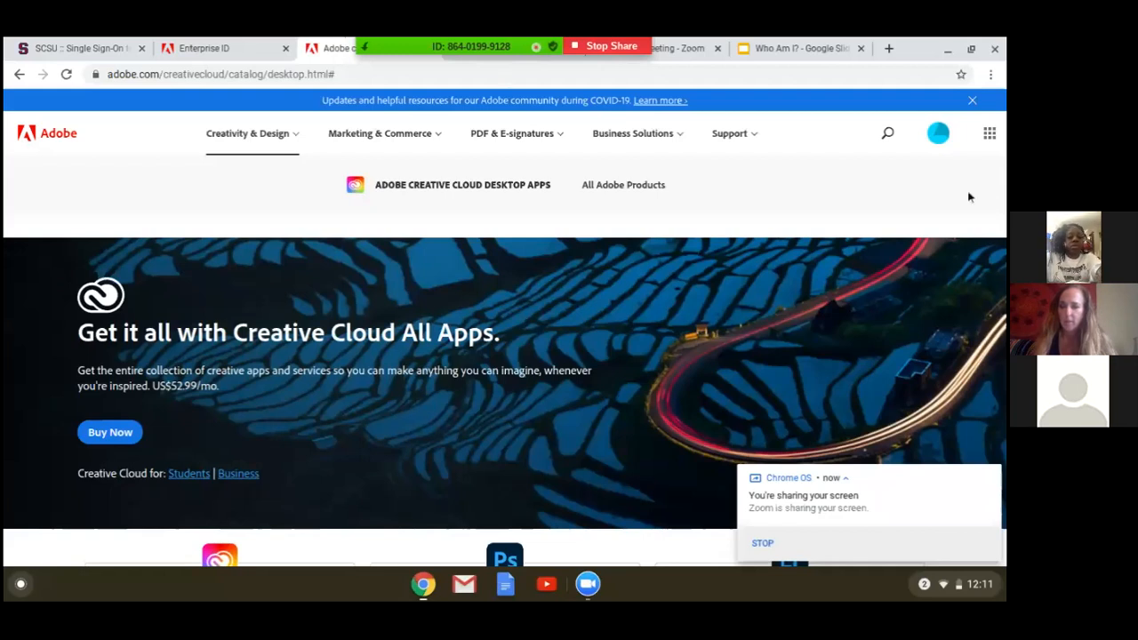
left_click(991, 137)
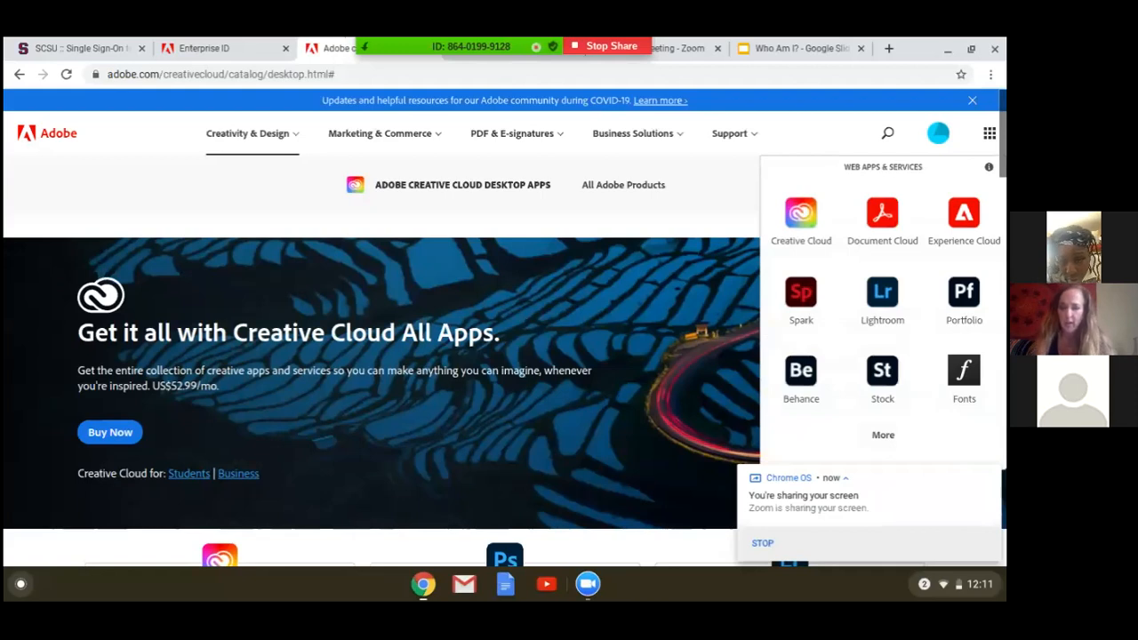
left_click(823, 203)
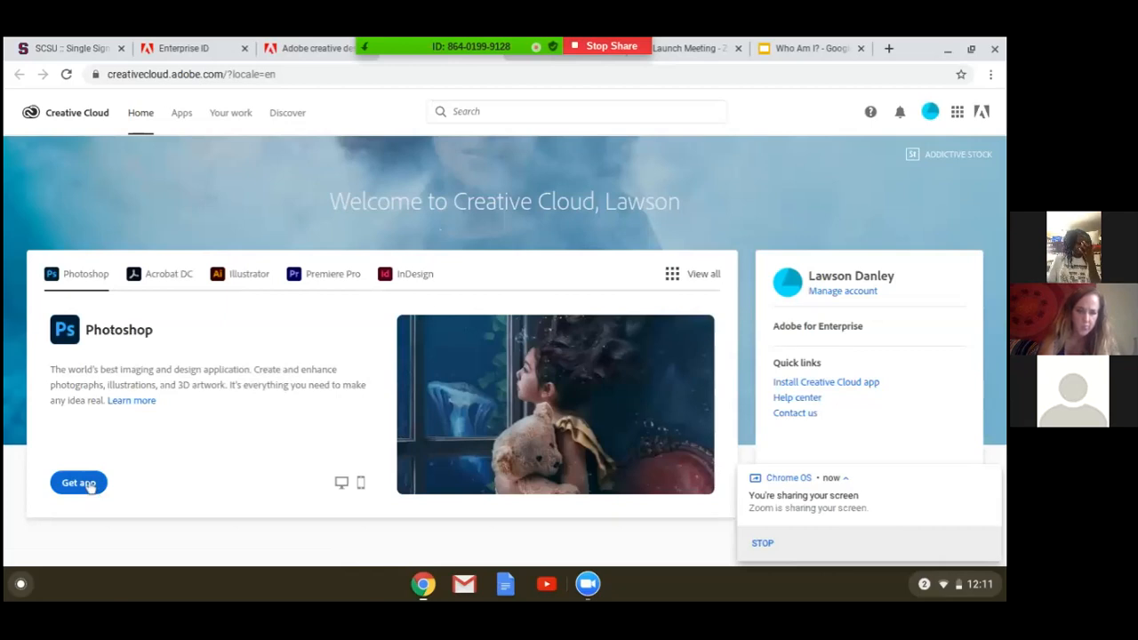
Get the Photoshop desktop app from the Creative Cloud home page and start its download.
left_click(89, 486)
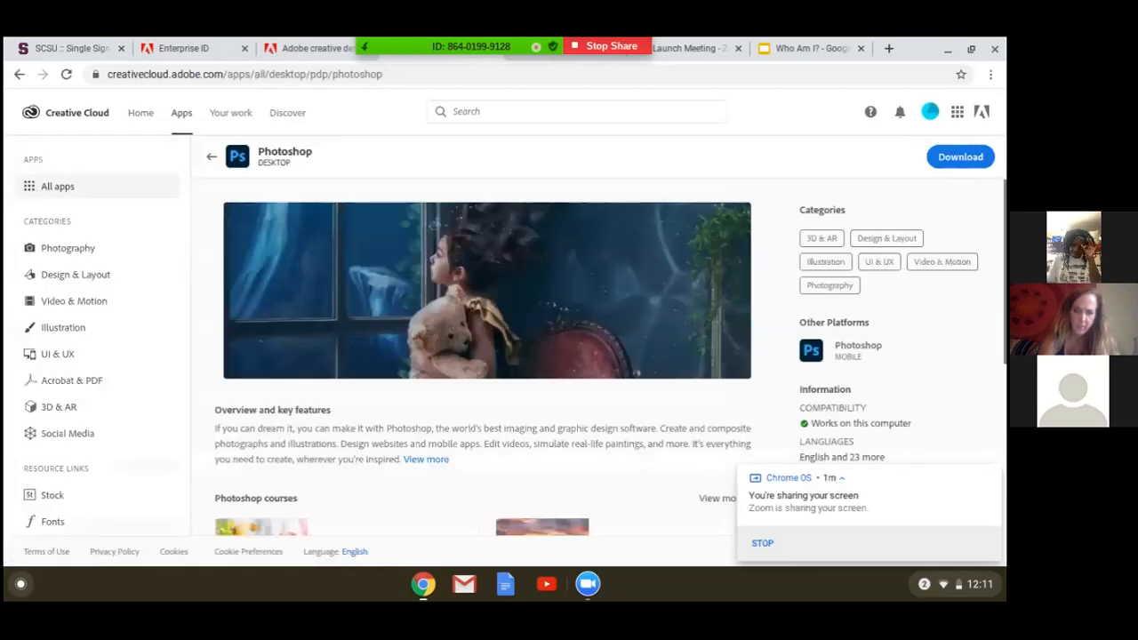
scroll(623, 344, "down", 1)
scroll(622, 344, "up", 1)
scroll(777, 221, "down", 3)
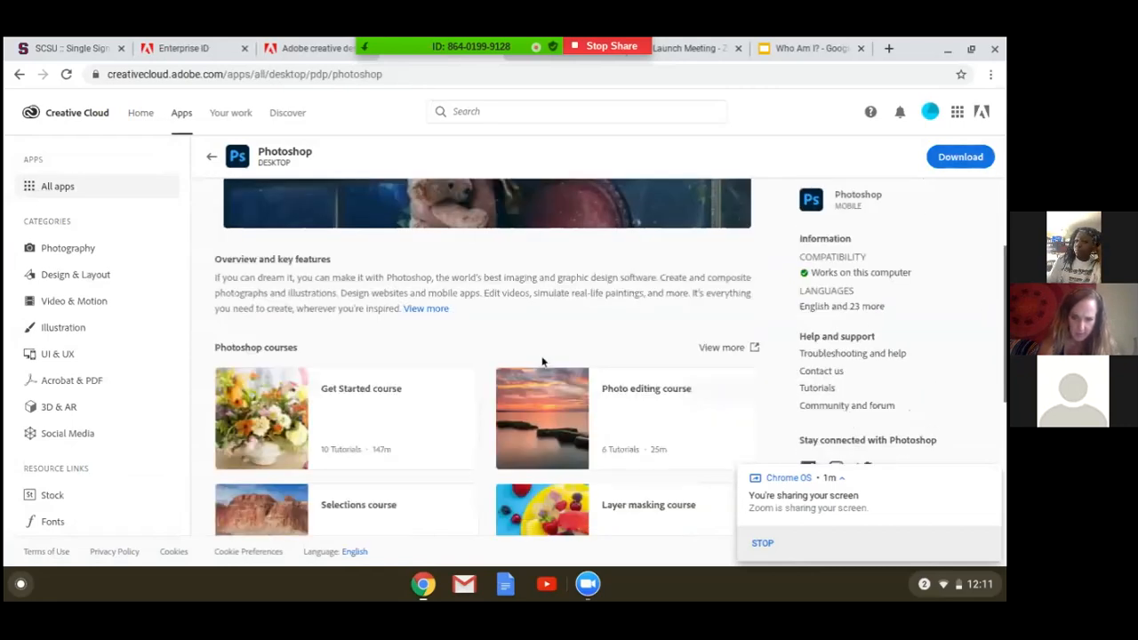
scroll(542, 360, "up", 3)
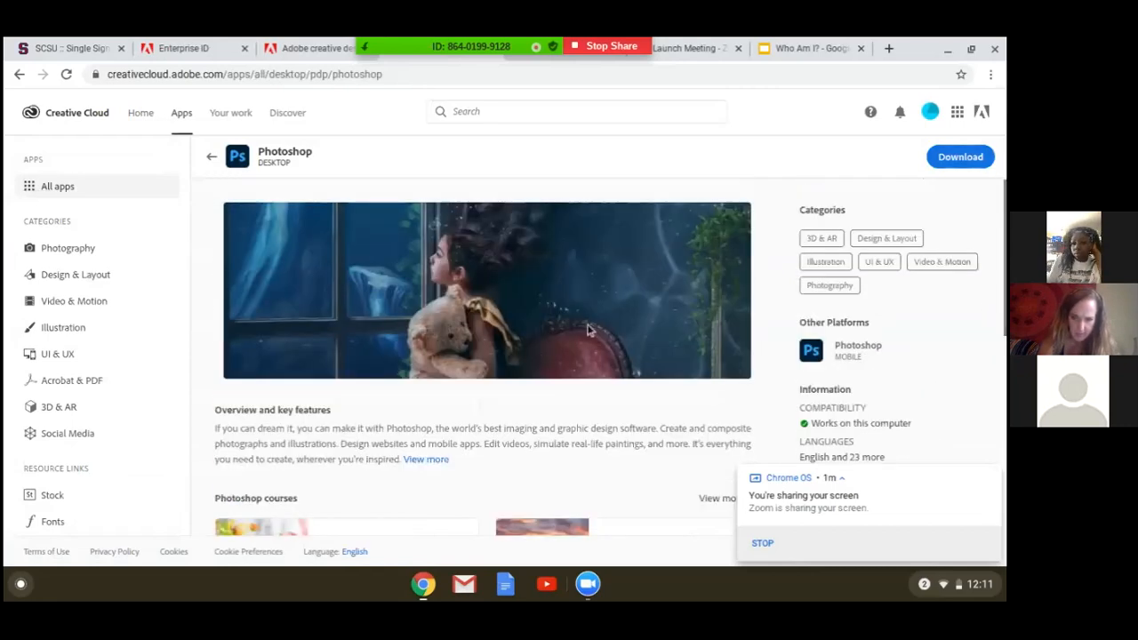
left_click(962, 160)
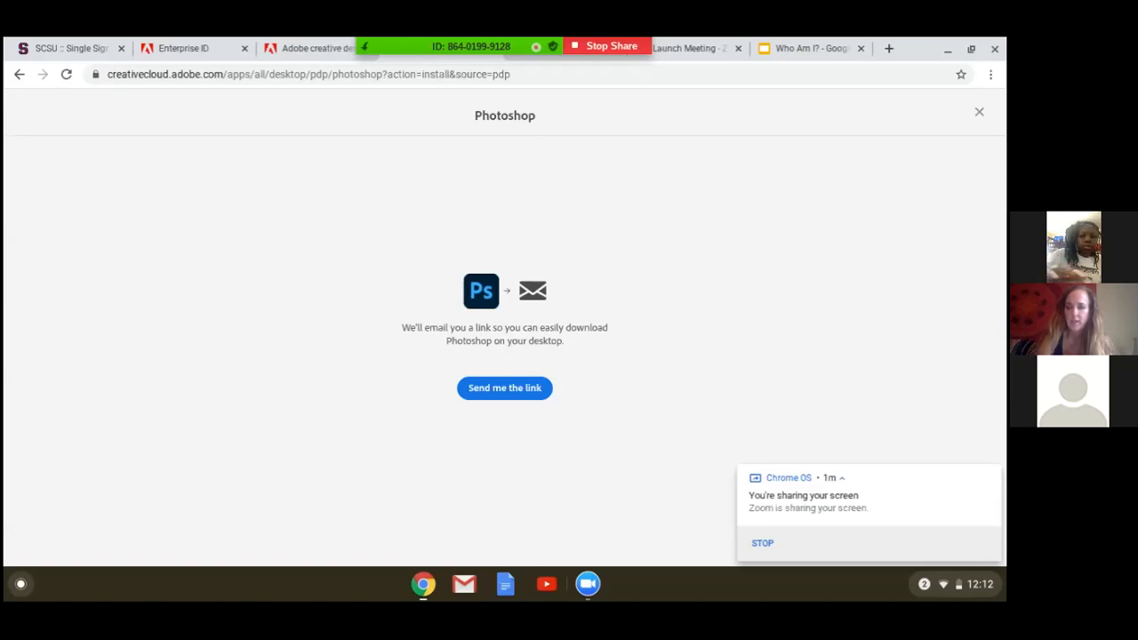
left_click(591, 587)
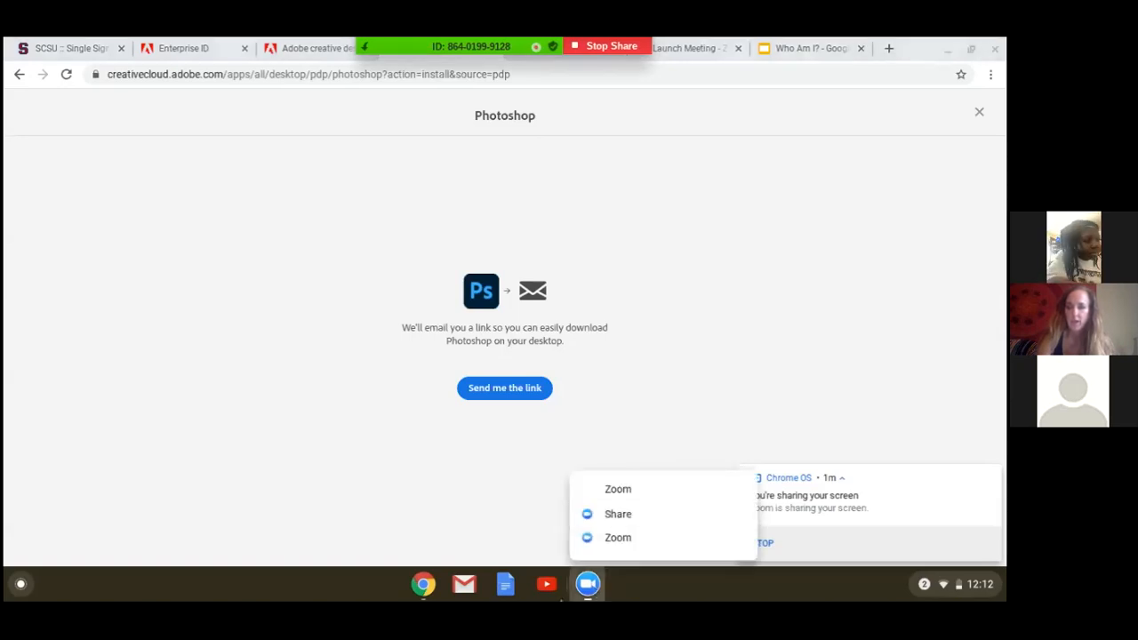
left_click(610, 515)
left_click(587, 594)
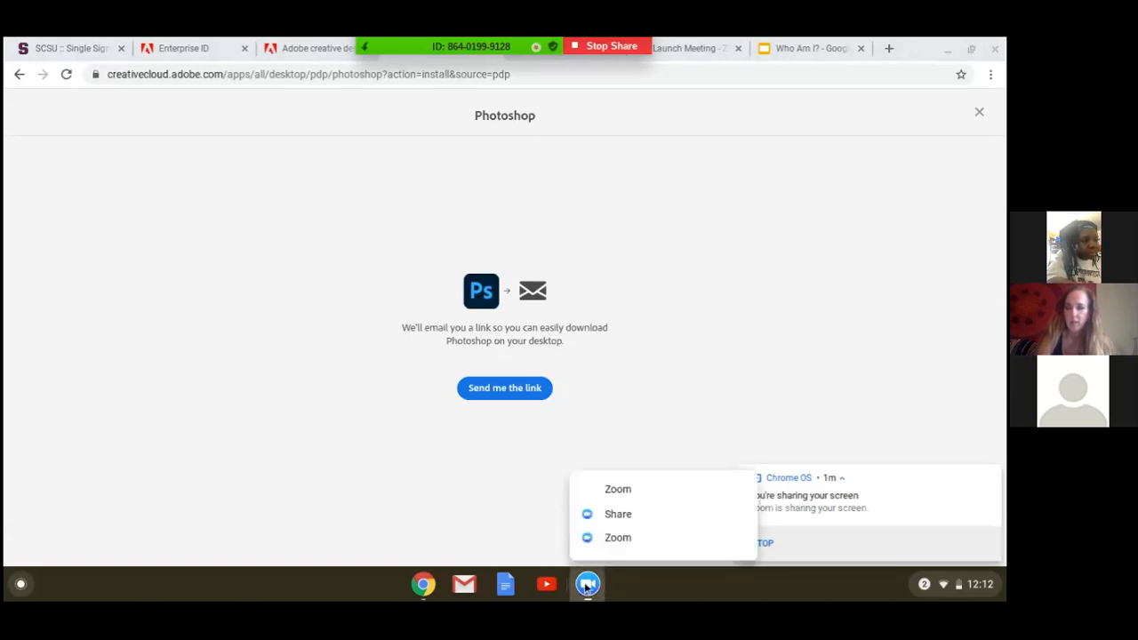
left_click(585, 586)
mouse_move(477, 43)
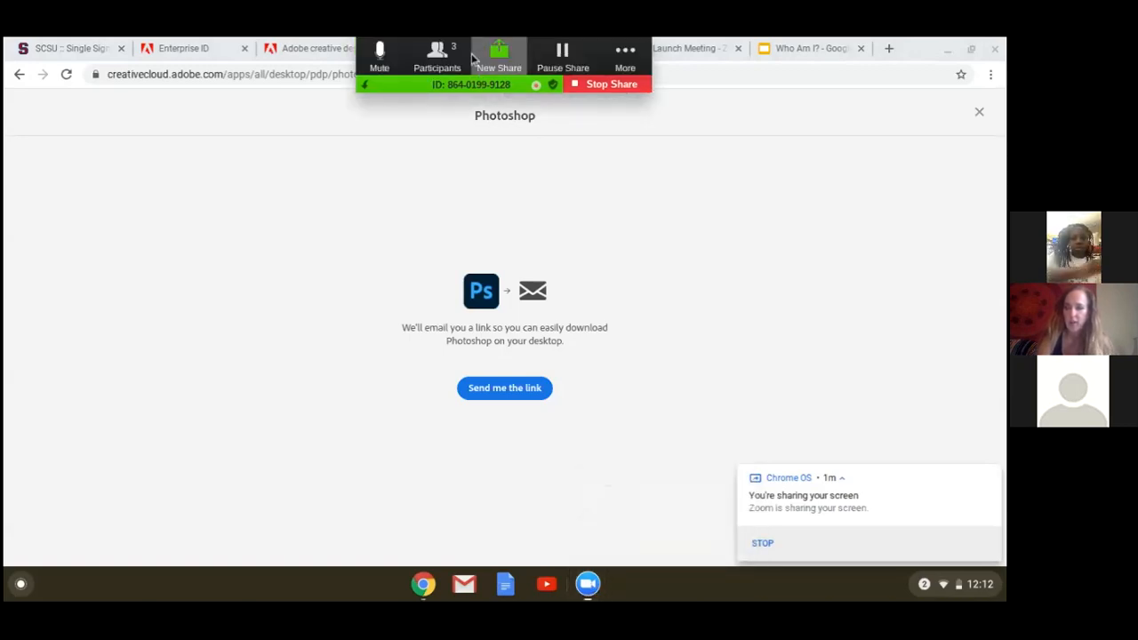
left_click(379, 55)
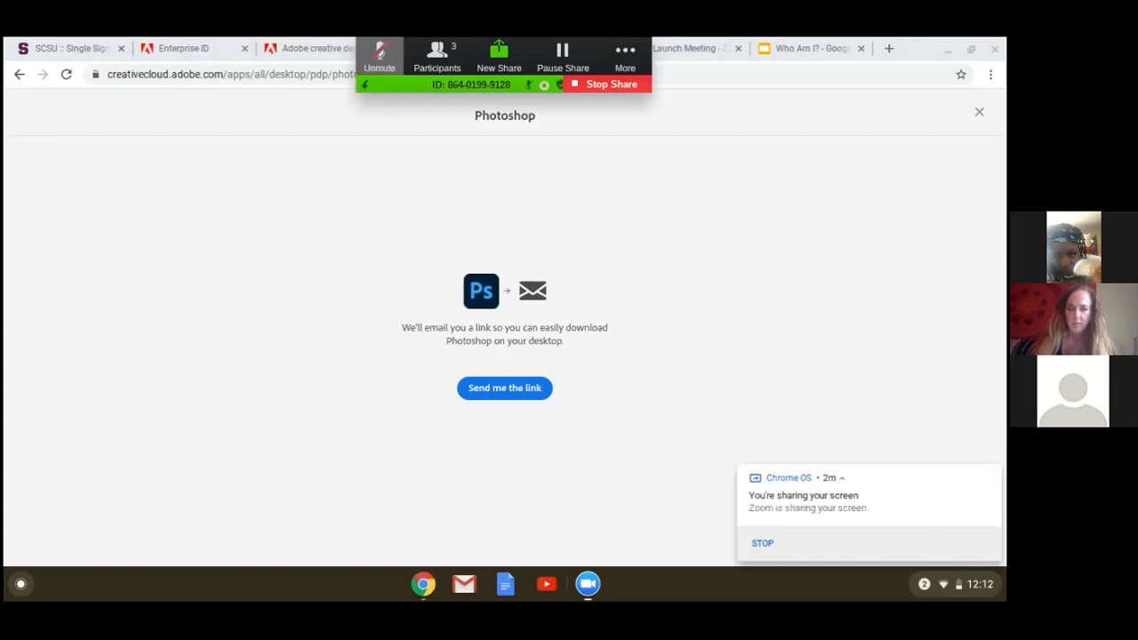
left_click(378, 59)
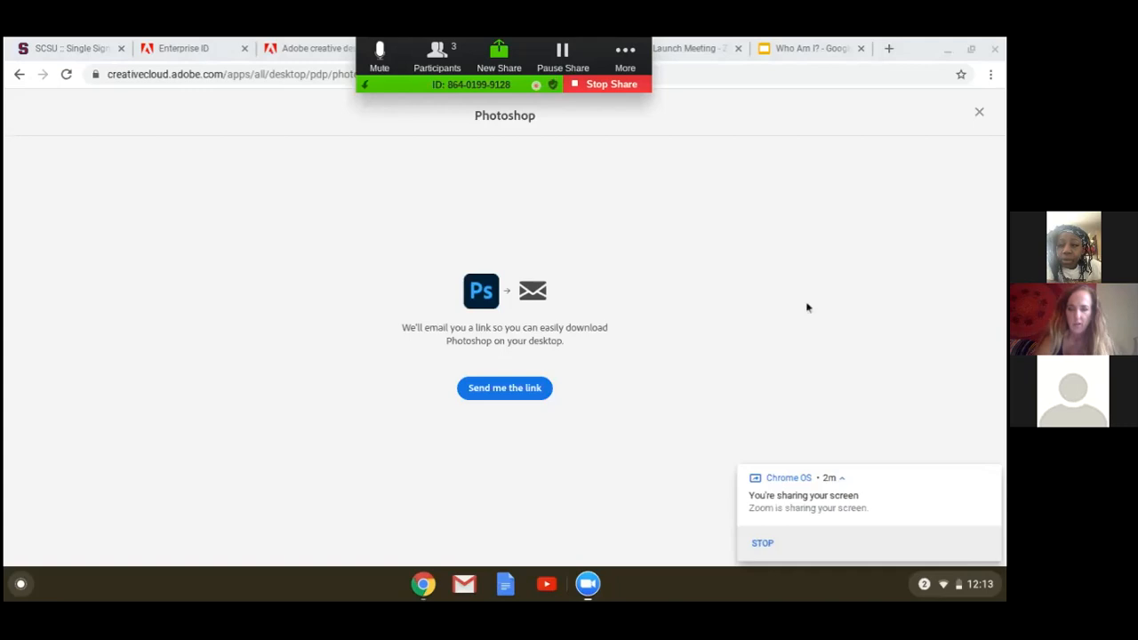
left_click(300, 47)
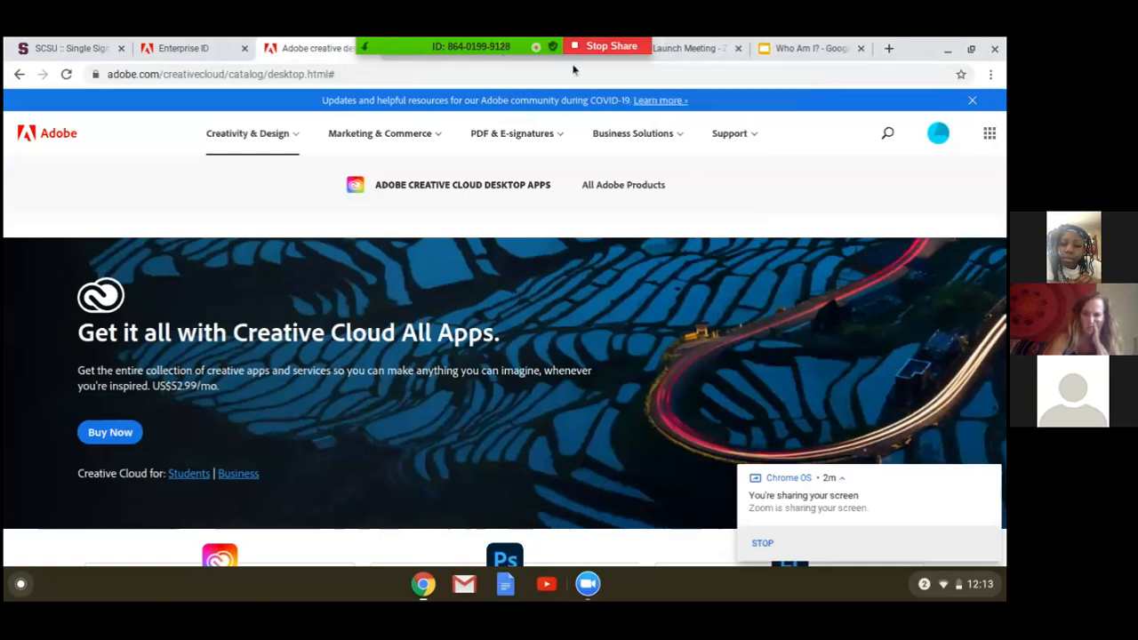
mouse_move(464, 53)
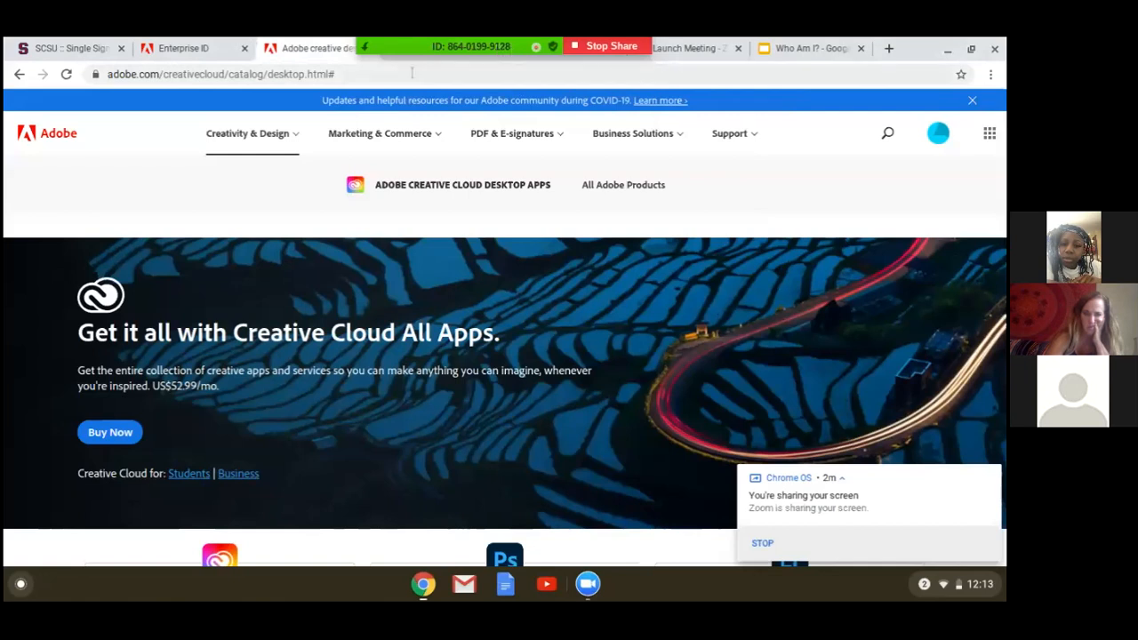
left_click(676, 46)
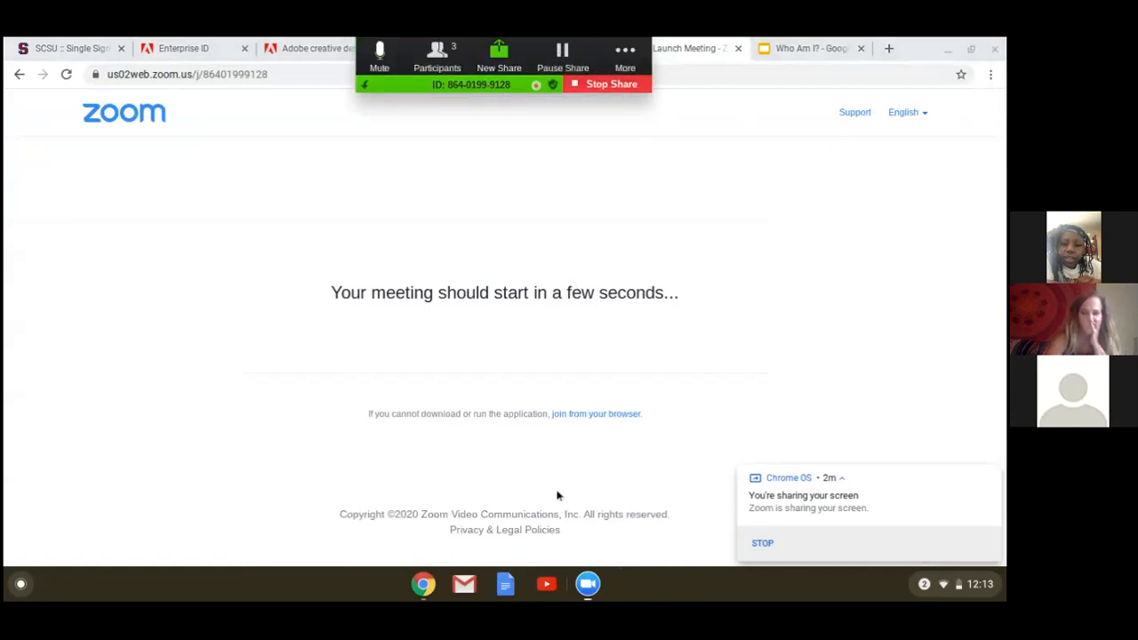
left_click(589, 594)
left_click(589, 594)
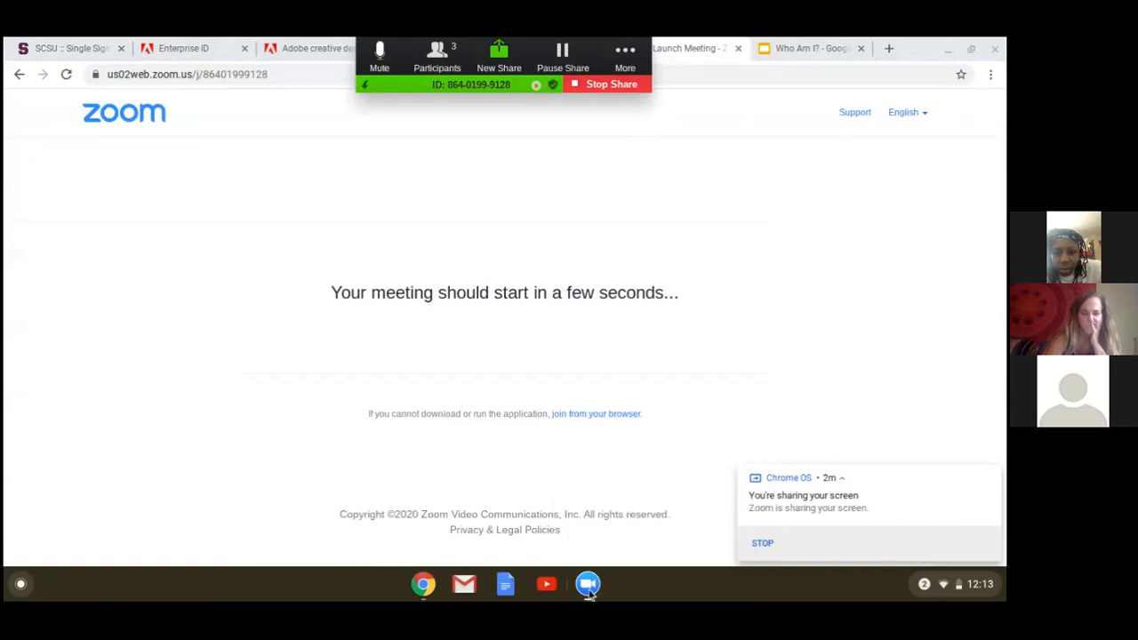
left_click(971, 48)
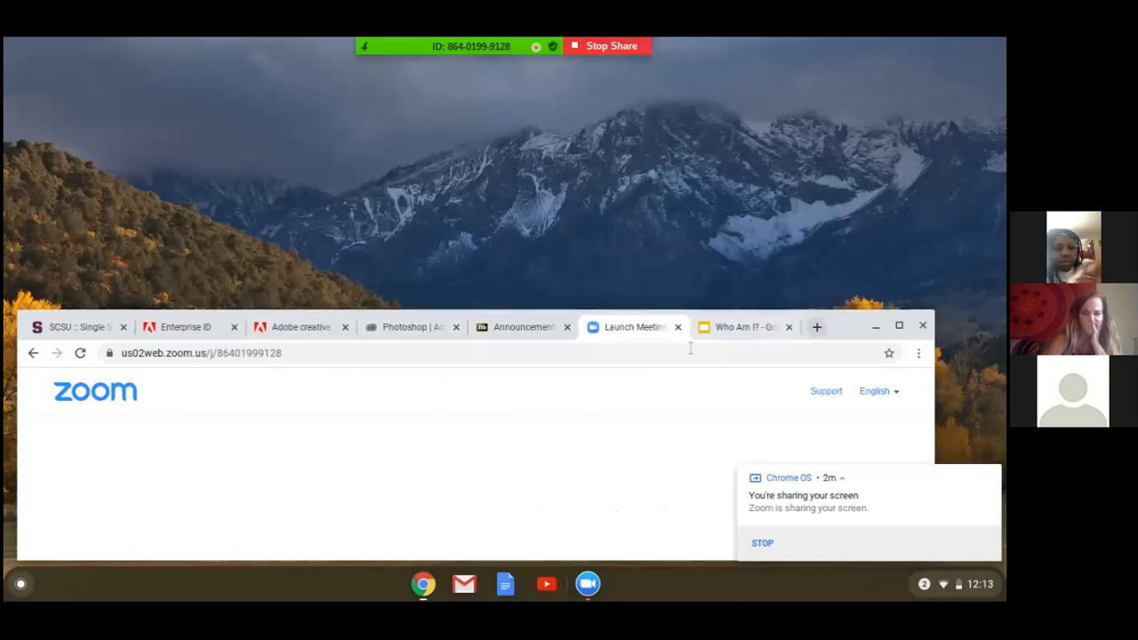
left_click_drag(840, 334, 851, 187)
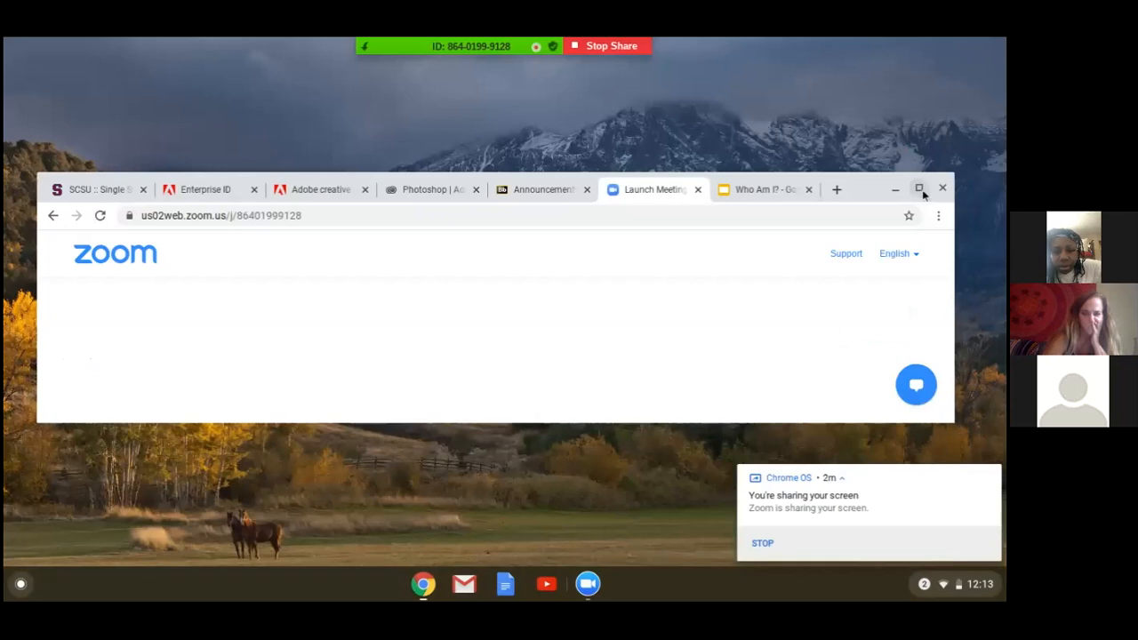
left_click(919, 188)
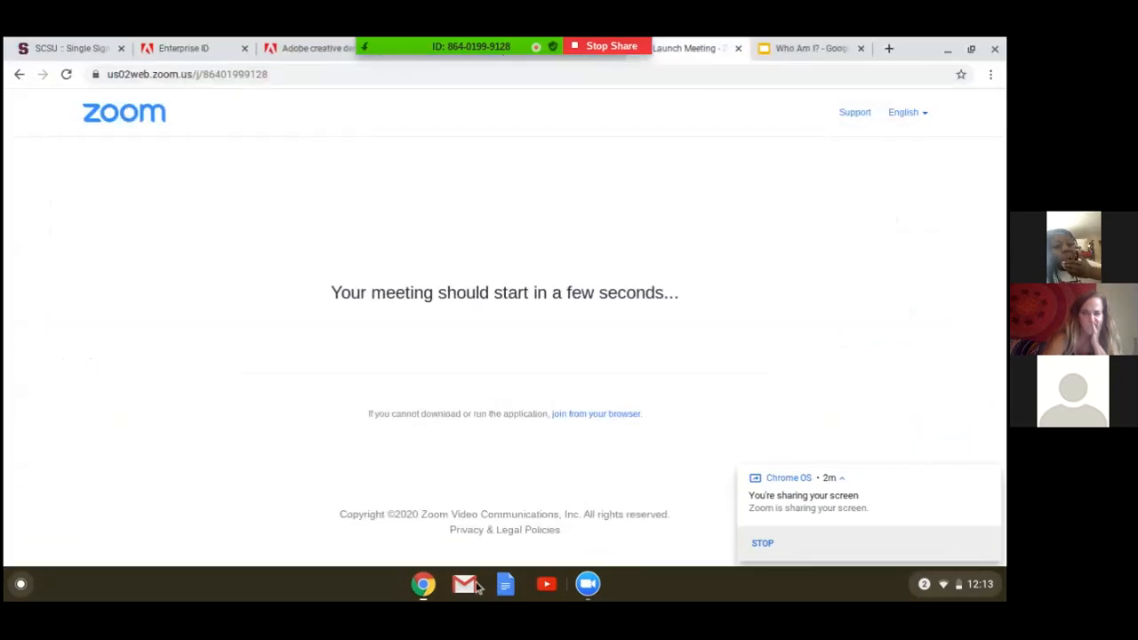
Switch to the Outlook window, dismiss the screen-sharing notification and follow the Get Started link in the Adobe Creative Cloud email.
left_click(416, 584)
left_click(464, 540)
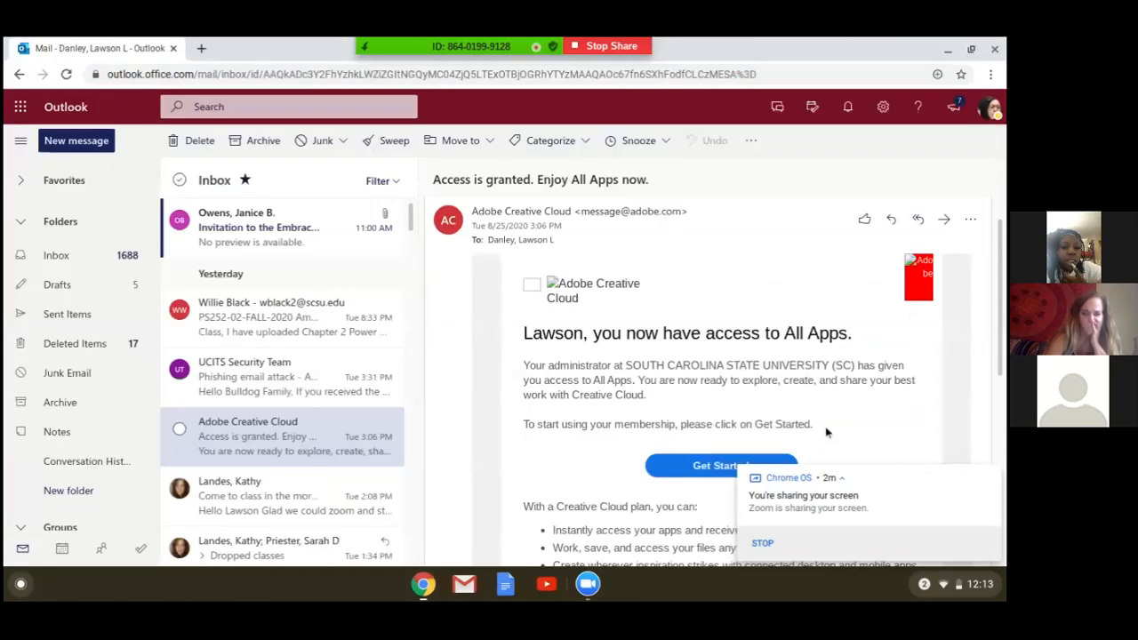
left_click(992, 478)
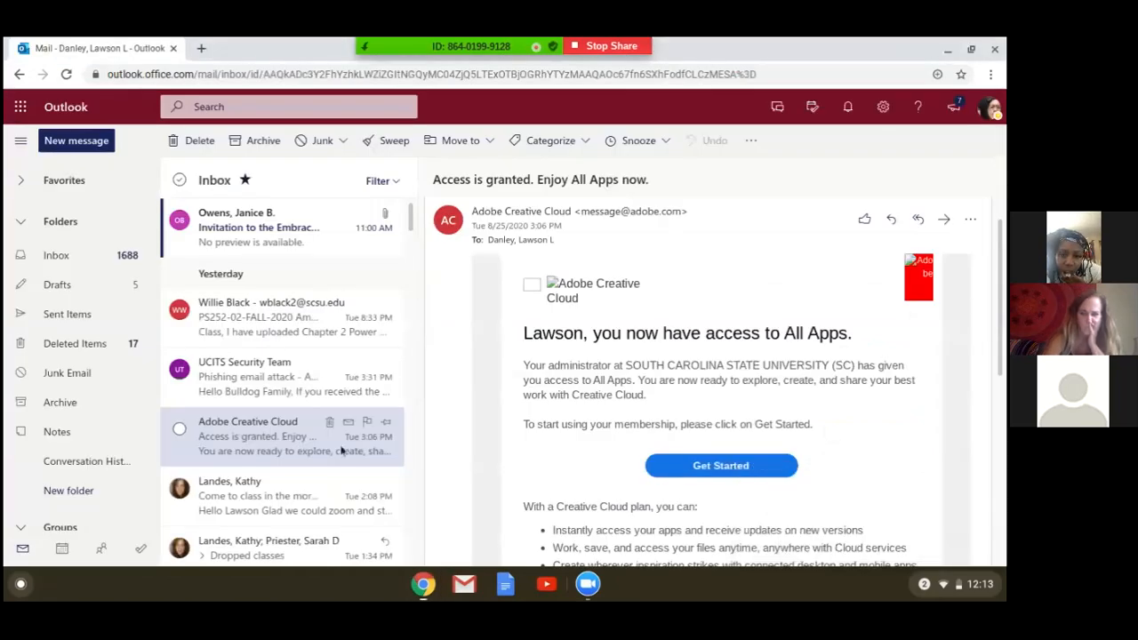
scroll(703, 230, "down", 2)
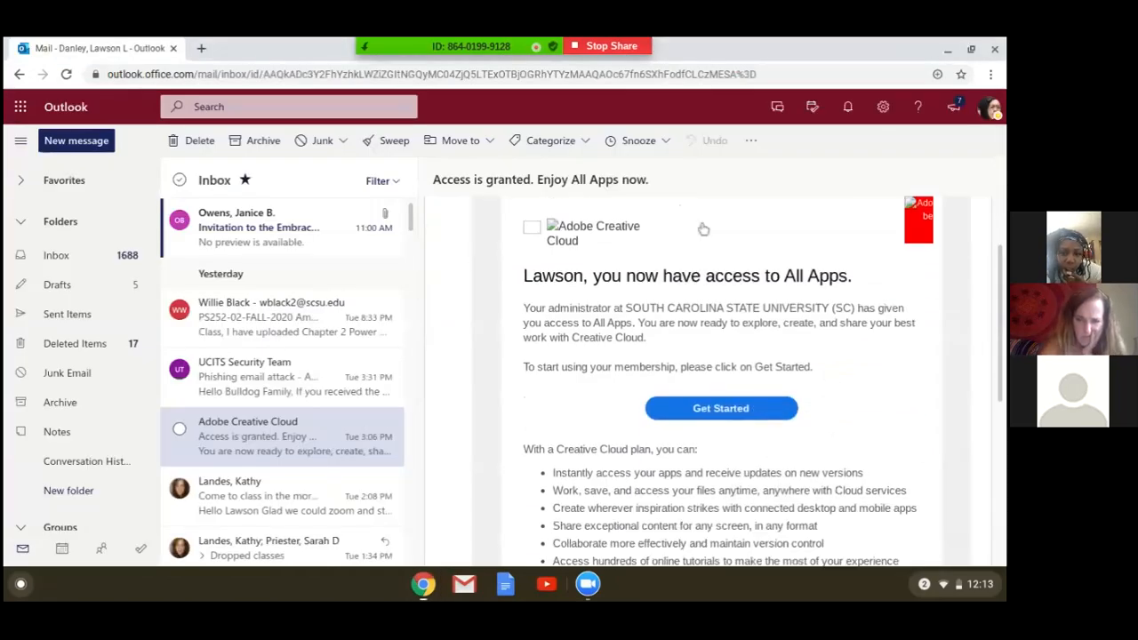
scroll(703, 229, "up", 3)
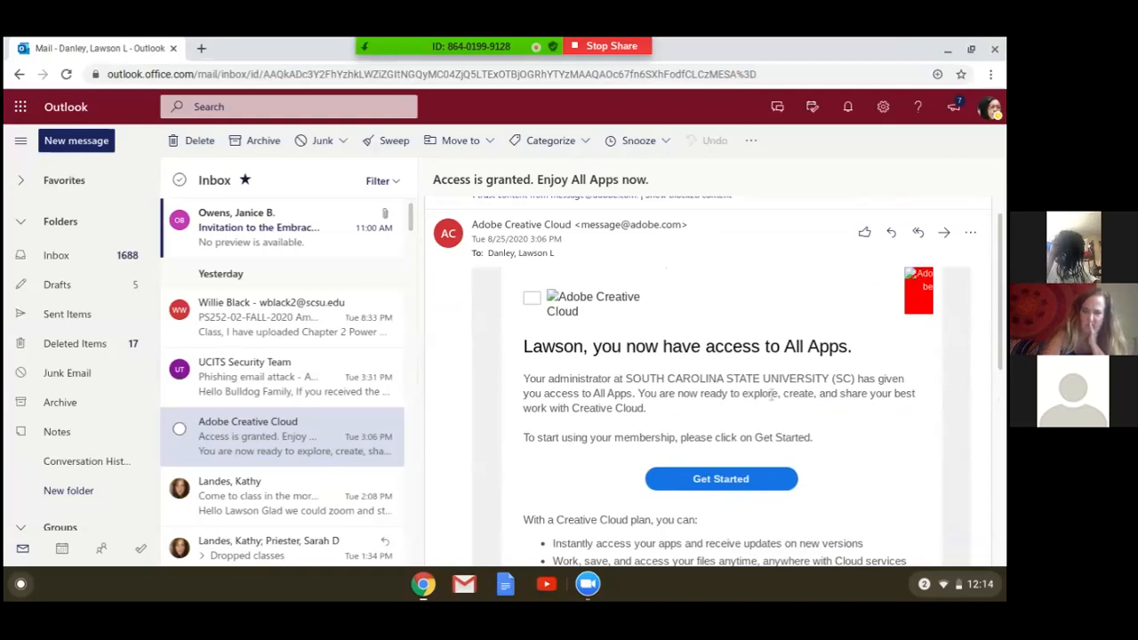
left_click(752, 483)
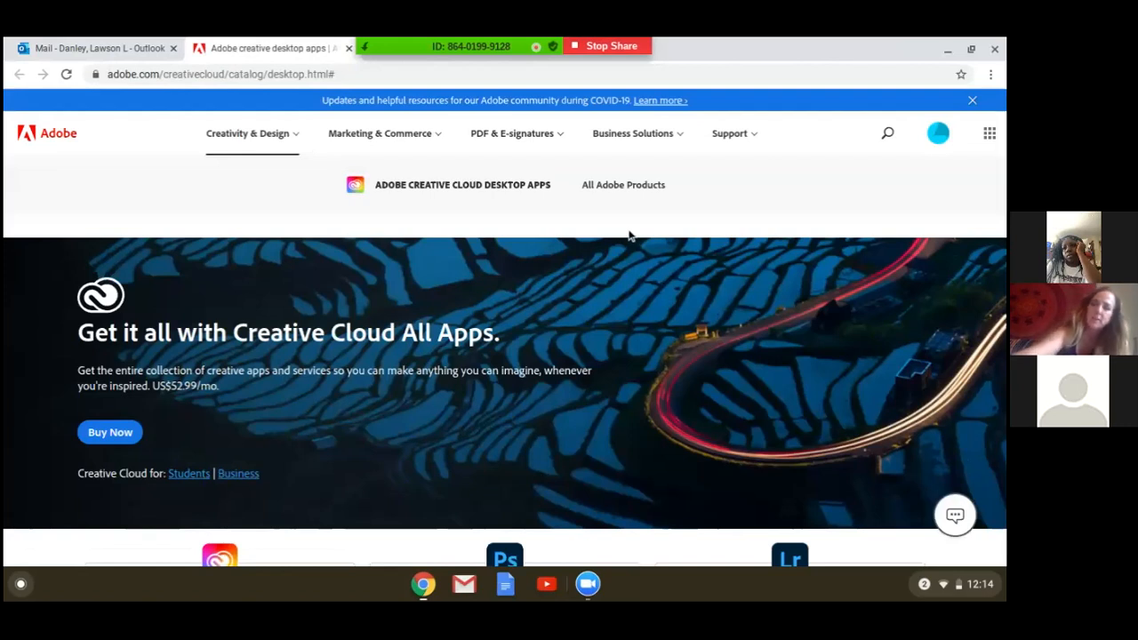
Open the Creative Cloud web app and request an emailed link for installing the Creative Cloud desktop app.
left_click(990, 133)
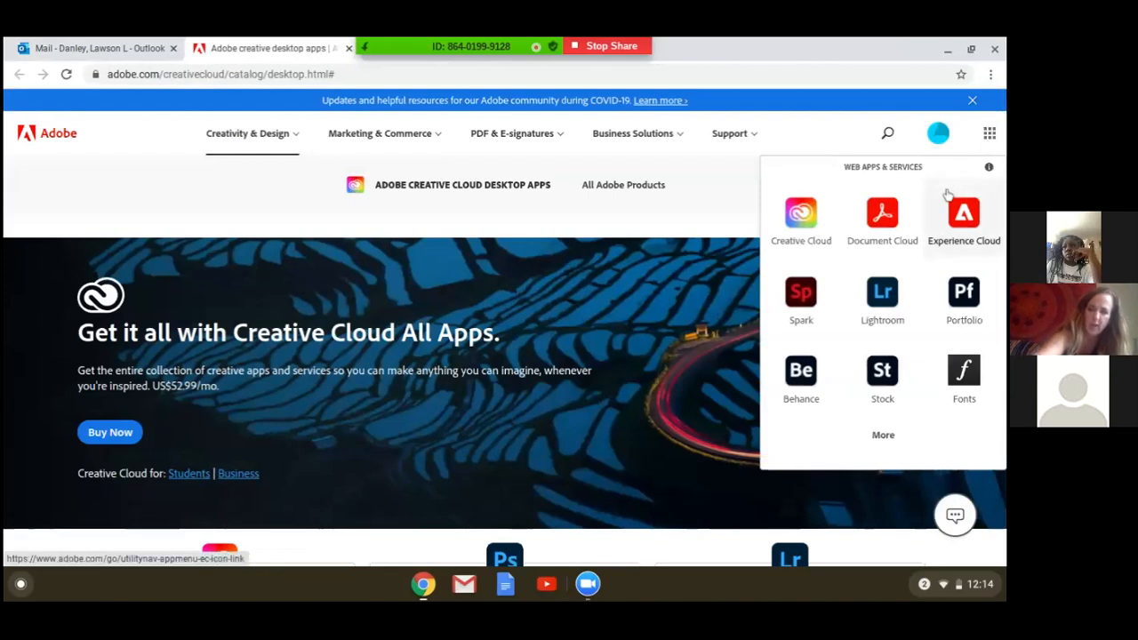
left_click(820, 222)
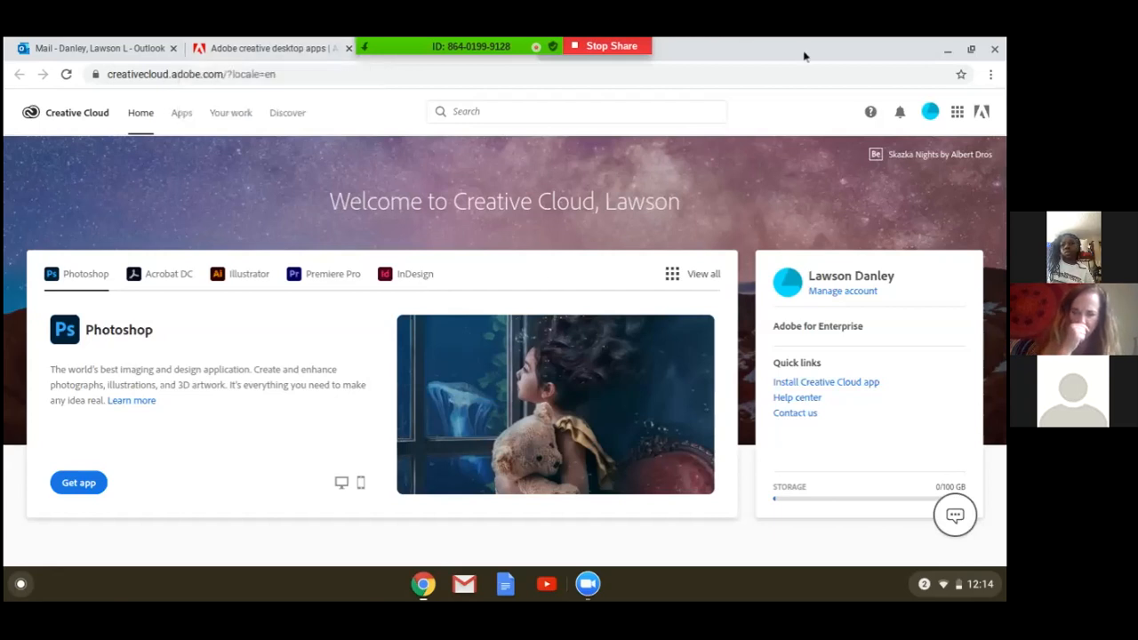
left_click(852, 392)
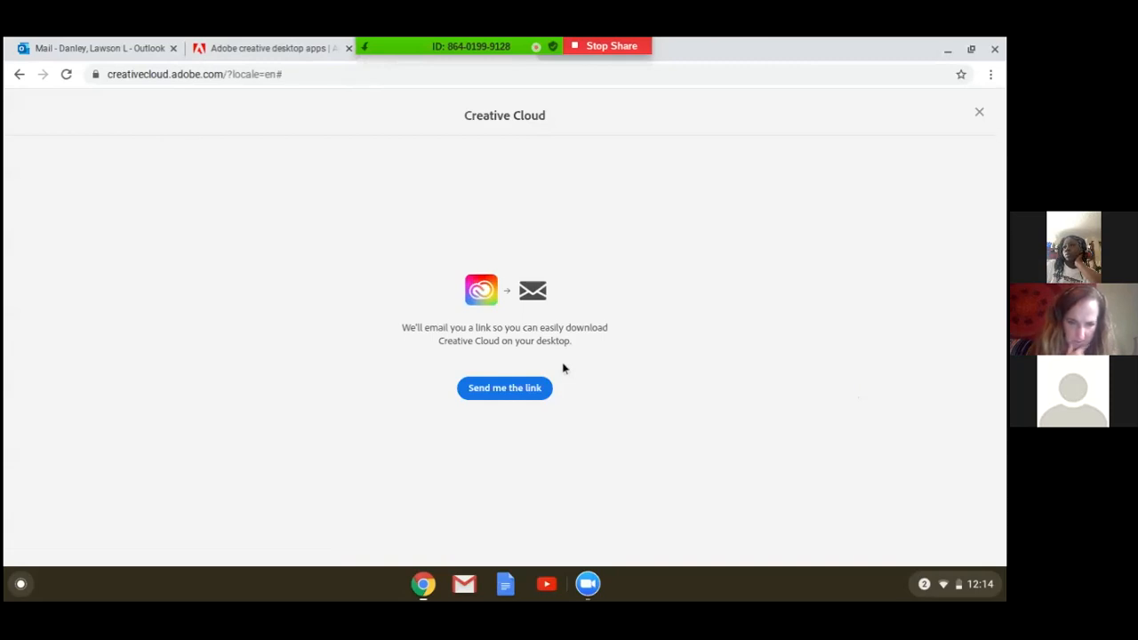
left_click(520, 391)
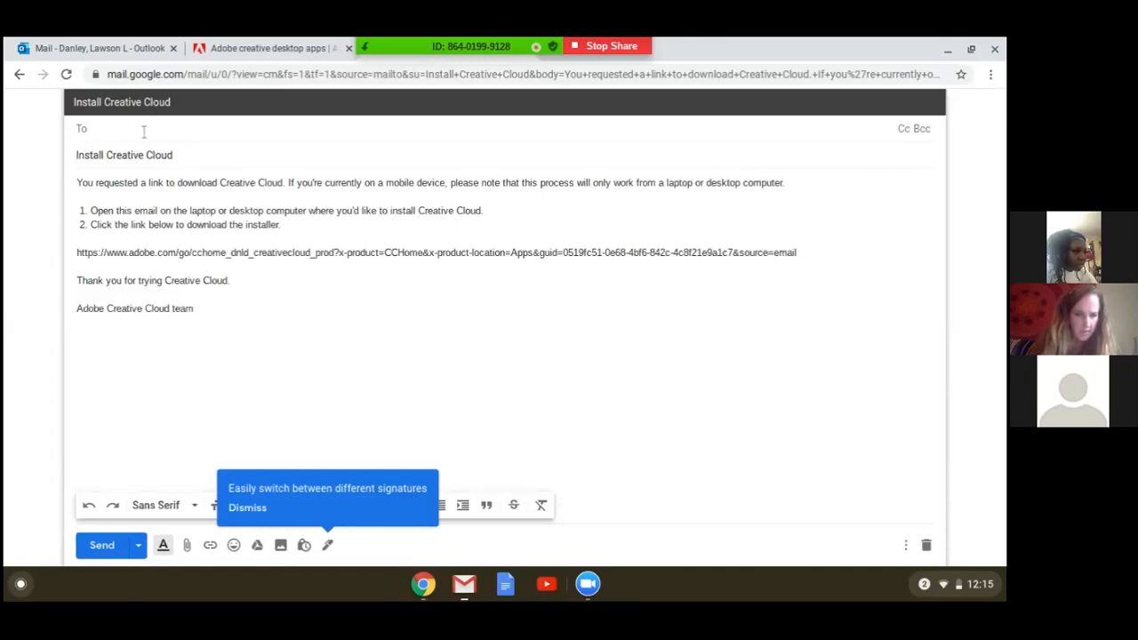
Try to copy the installer download link from the Install Creative Cloud email draft.
double_click(202, 252)
left_click(804, 258)
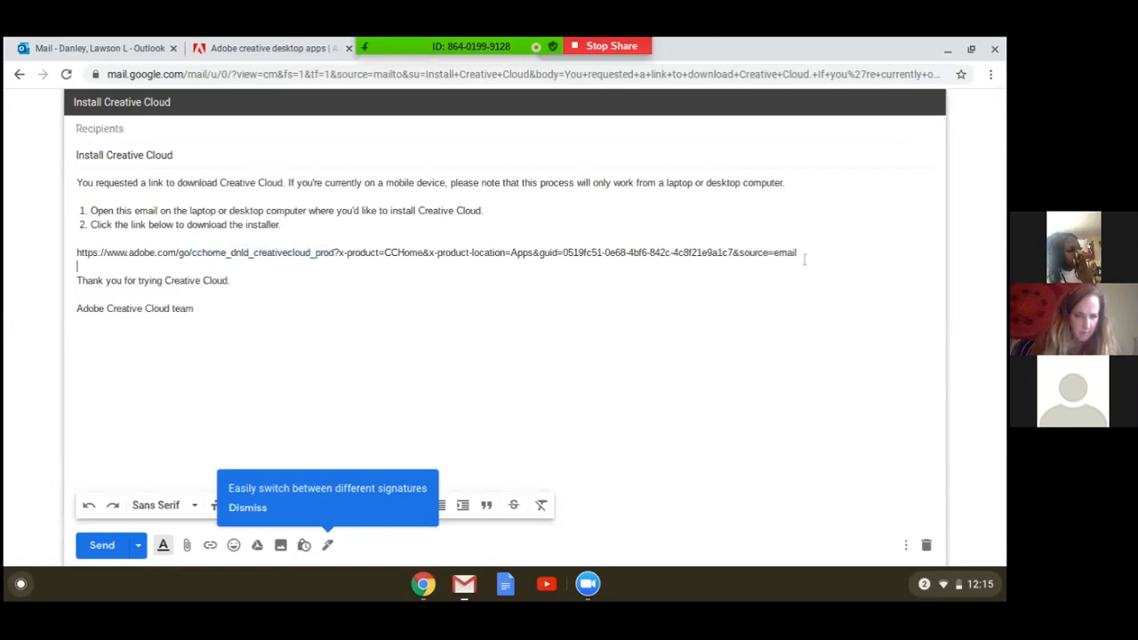
triple_click(803, 255)
right_click(803, 255)
left_click(787, 340)
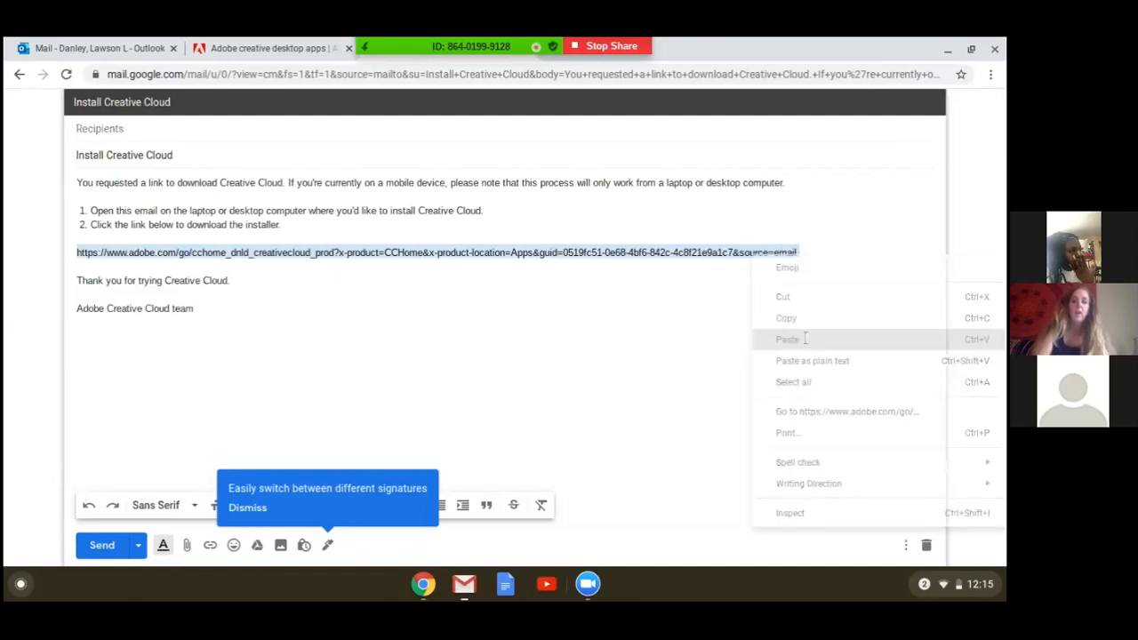
Try to open the copied link in a new browser tab, then minimize the Zoom window and close that tab.
left_click(972, 49)
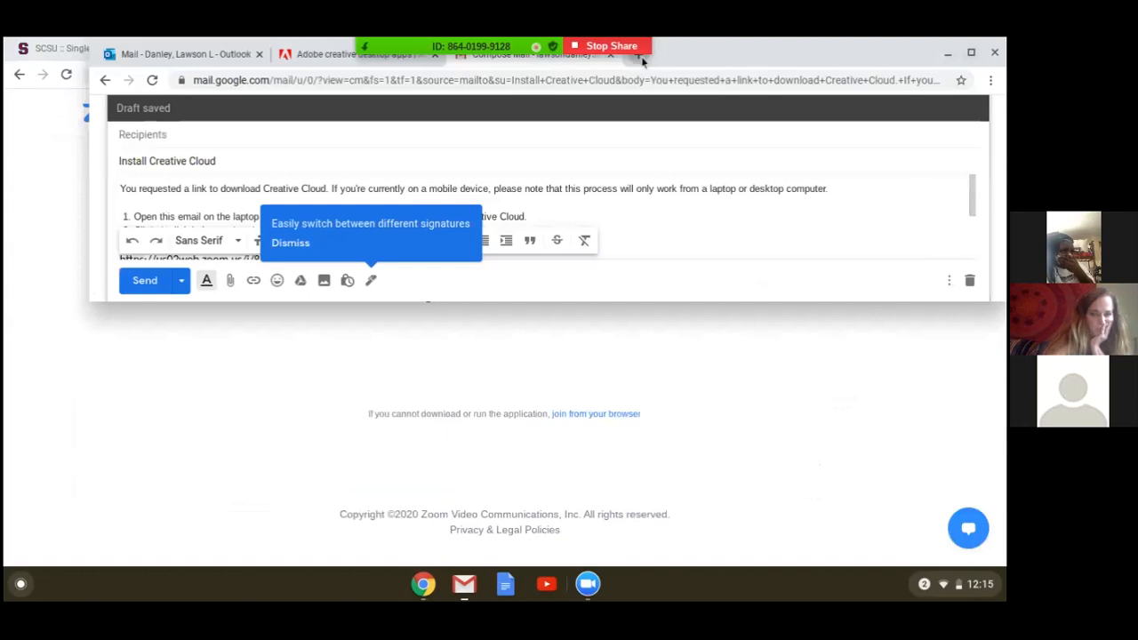
left_click(639, 55)
left_click(972, 55)
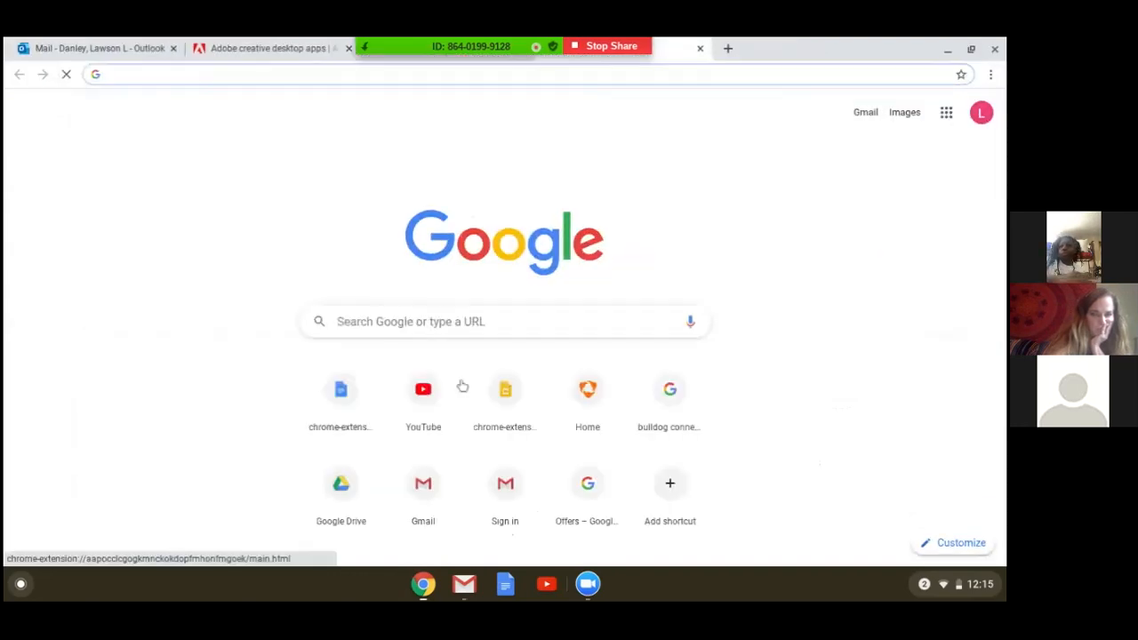
right_click(499, 76)
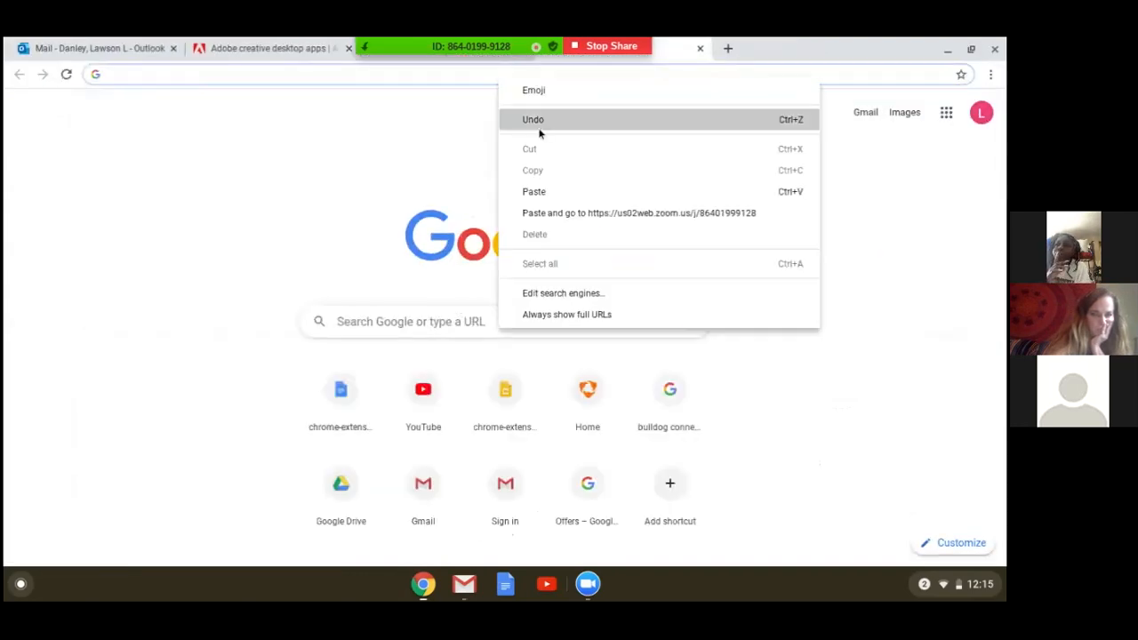
left_click(549, 214)
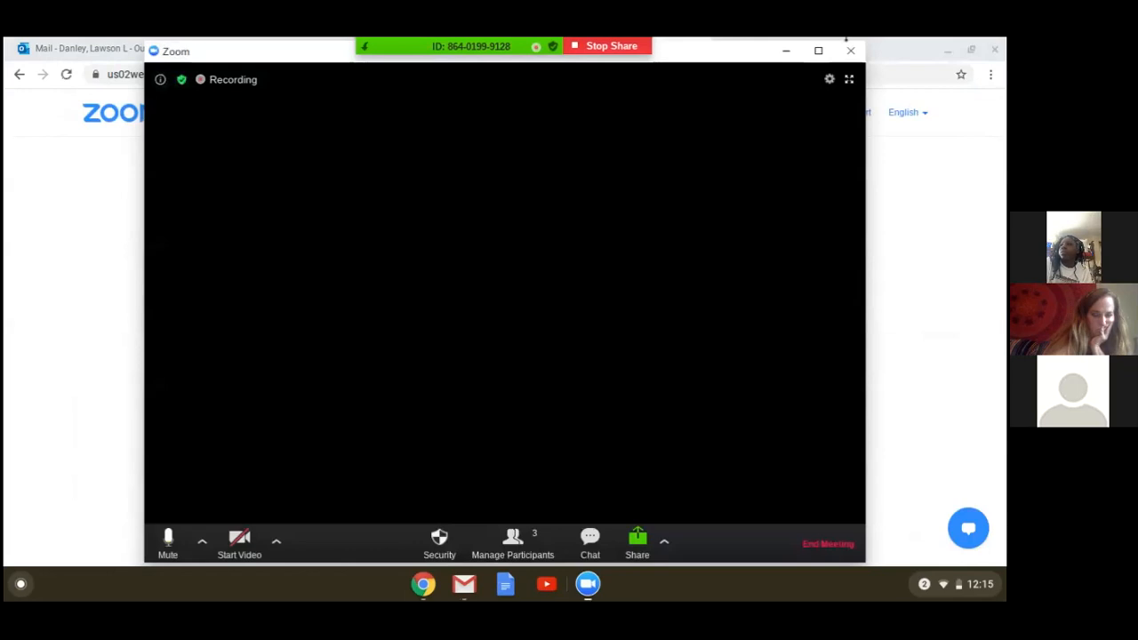
left_click(786, 51)
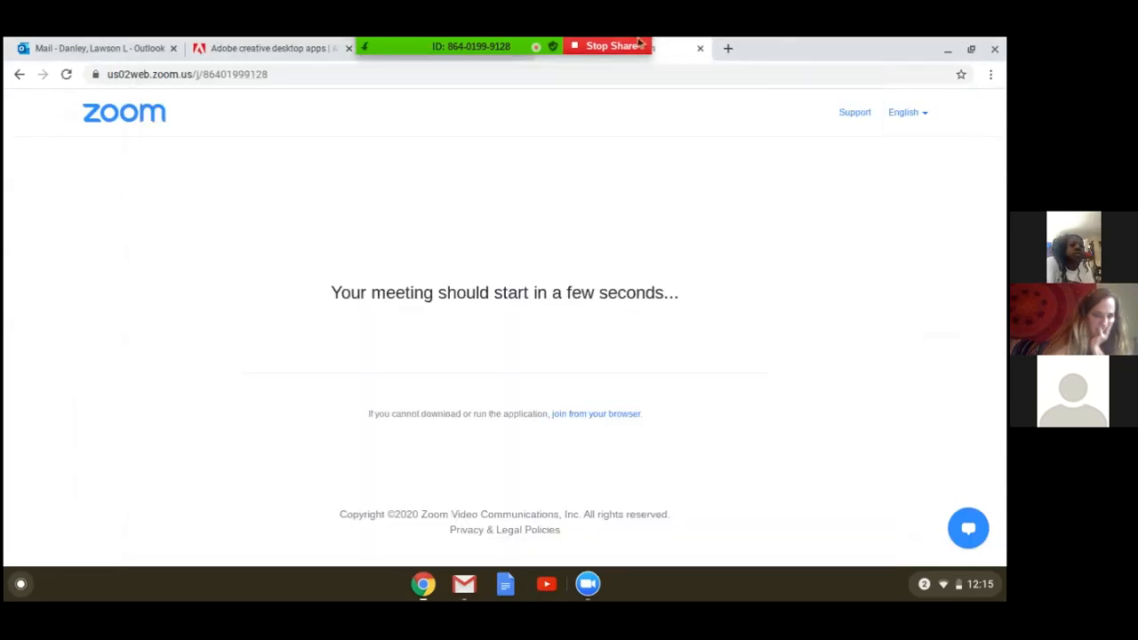
left_click(700, 48)
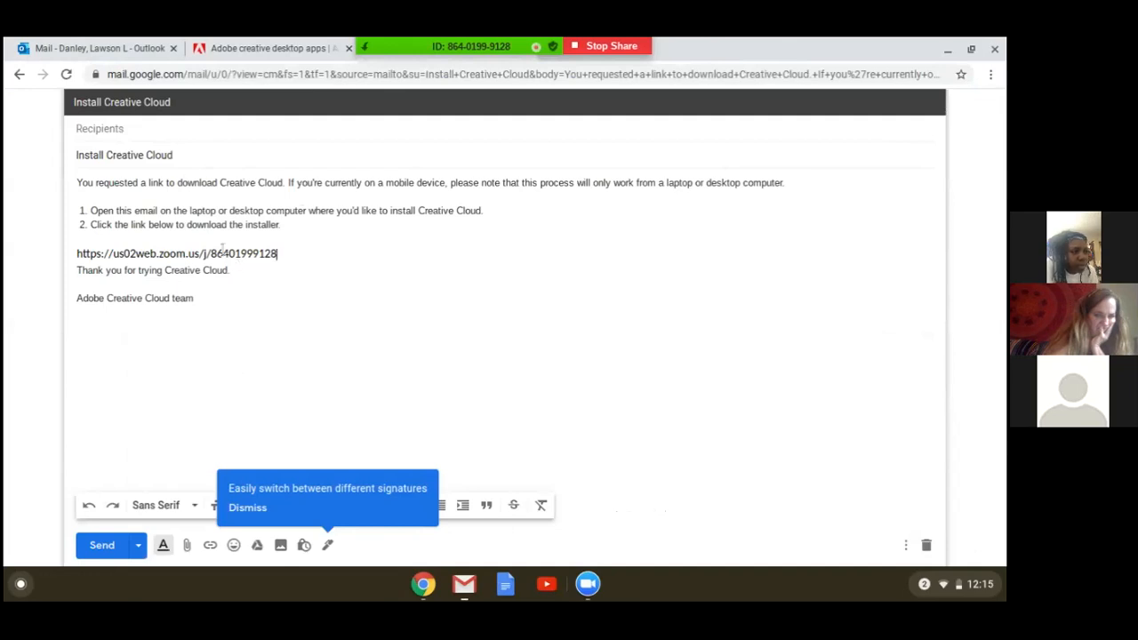
Try to follow the link directly from the Install Creative Cloud draft, and close the meeting page it opens.
left_click_drag(290, 257, 283, 256)
right_click(283, 256)
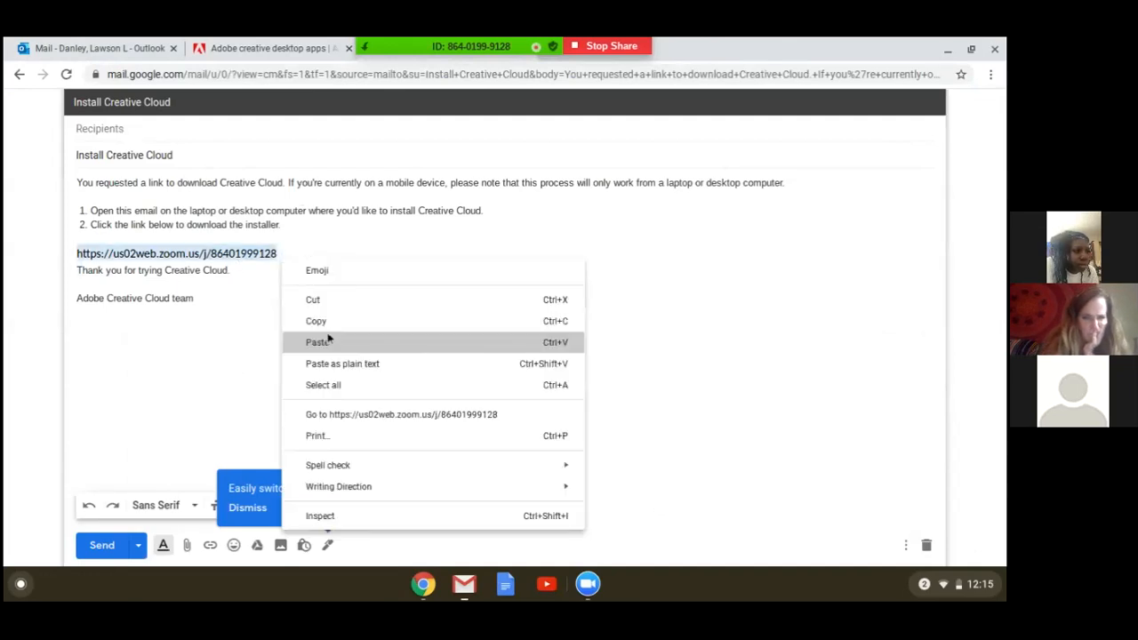
left_click(353, 415)
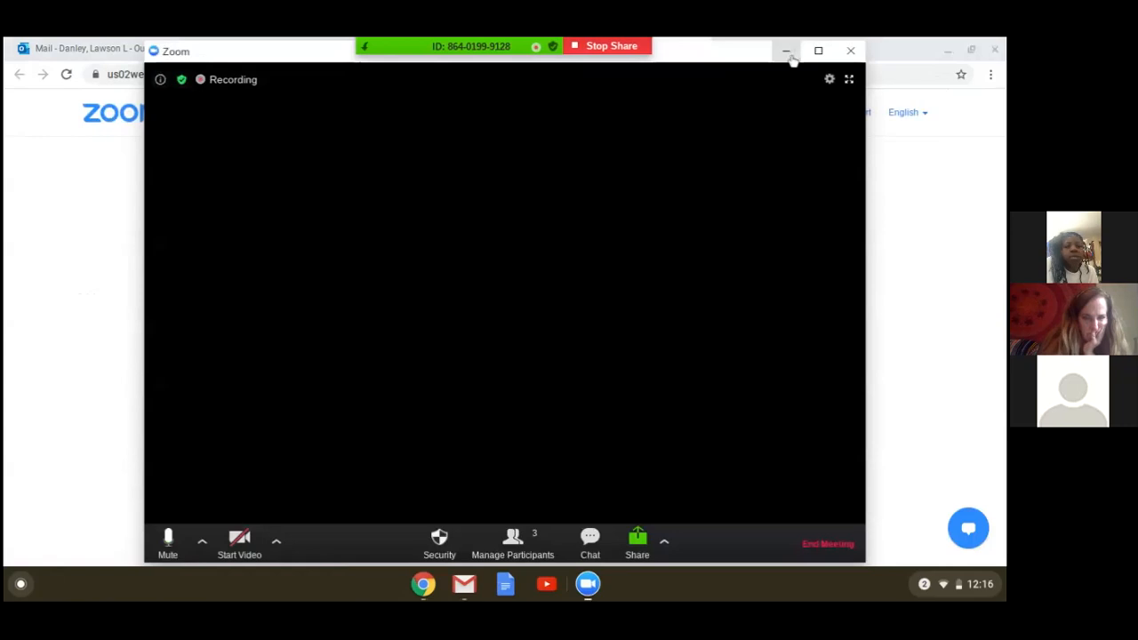
left_click(787, 52)
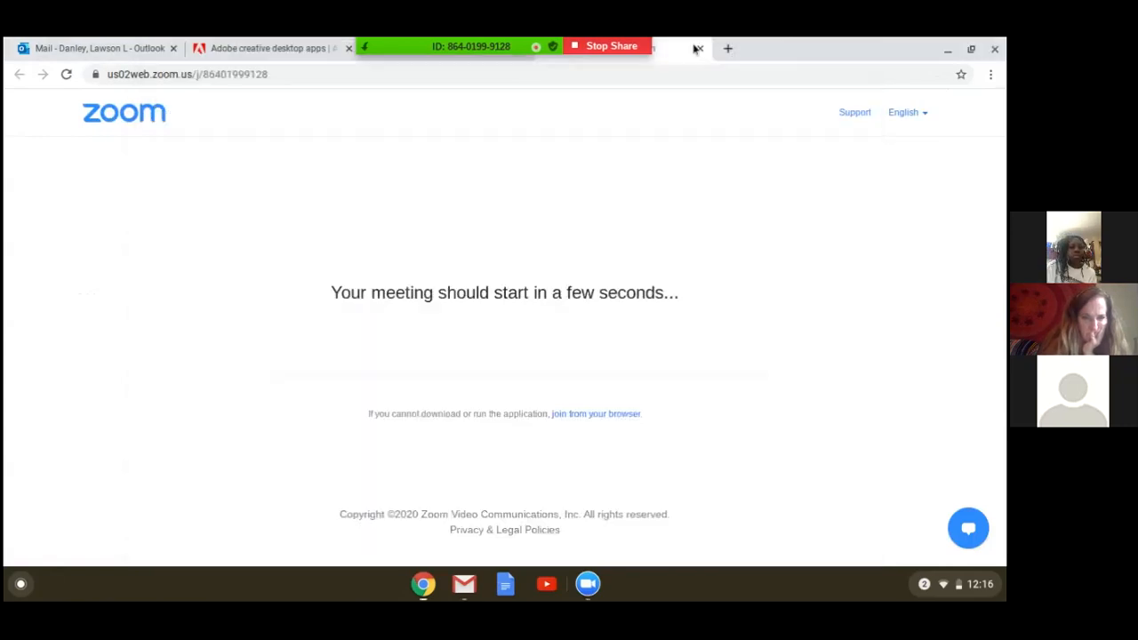
left_click(700, 48)
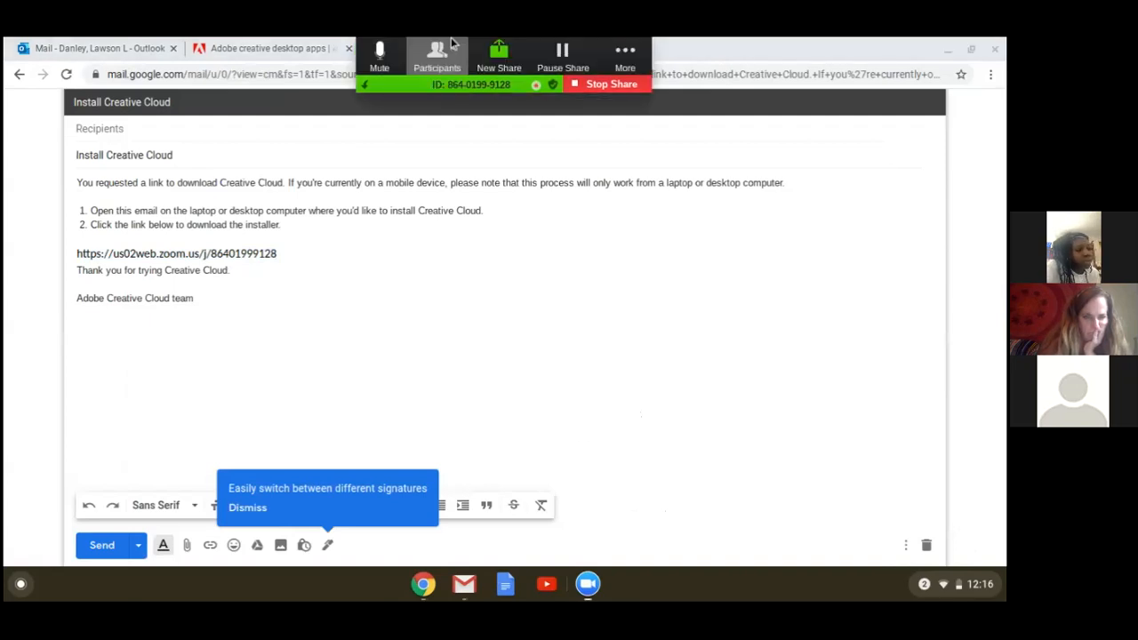
Close the email draft window and the Zoom launch tab, and return to the Adobe creative desktop apps page.
left_click(592, 587)
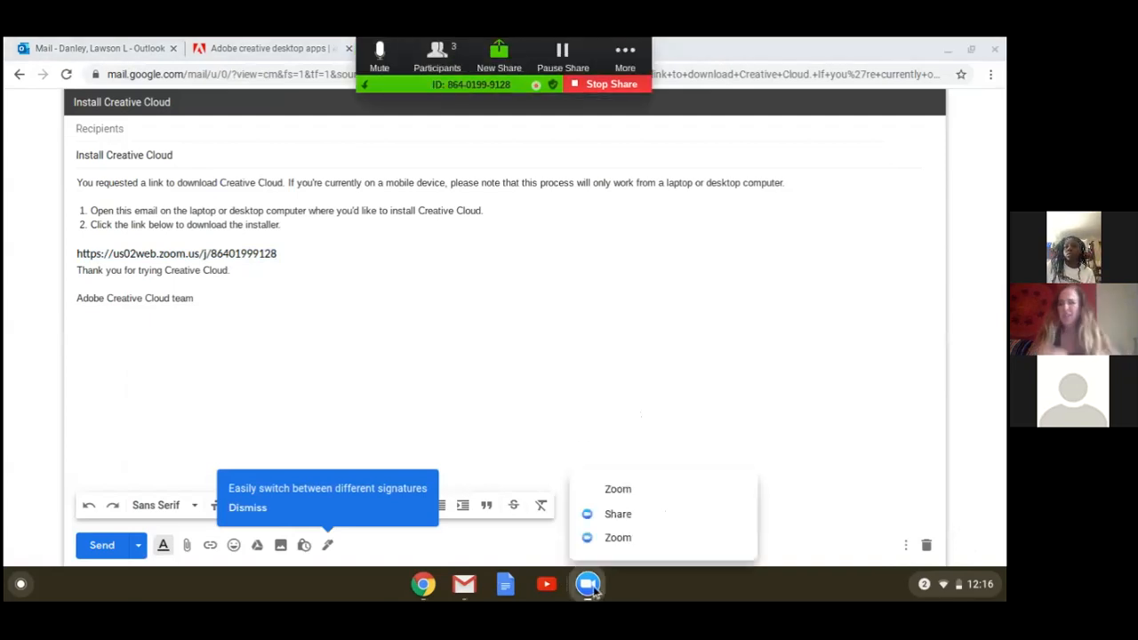
left_click(600, 336)
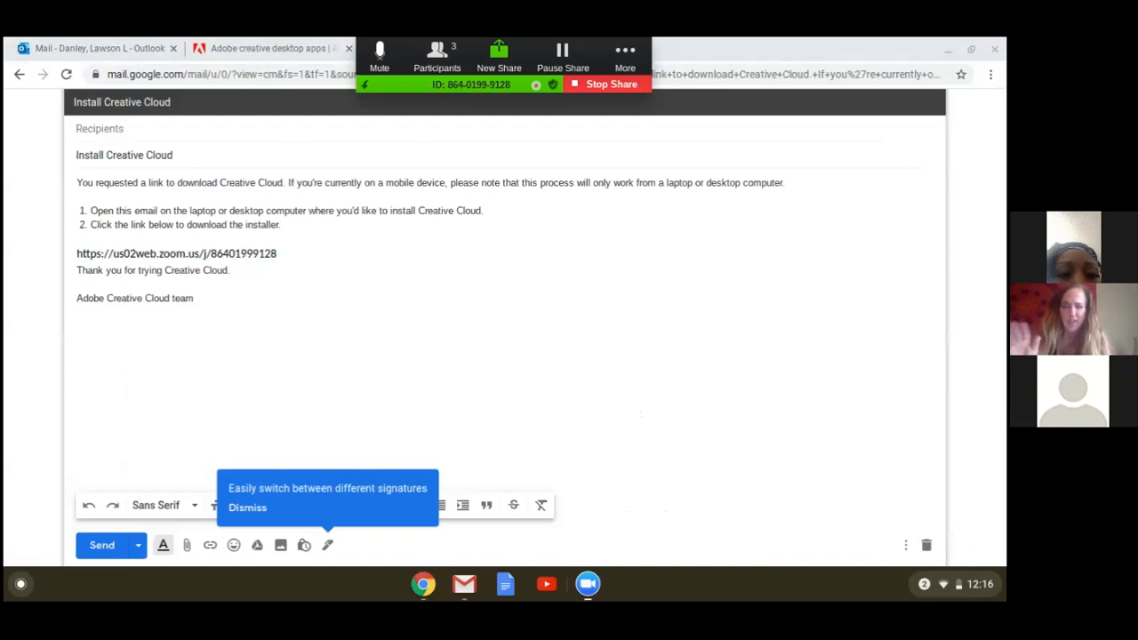
left_click(995, 50)
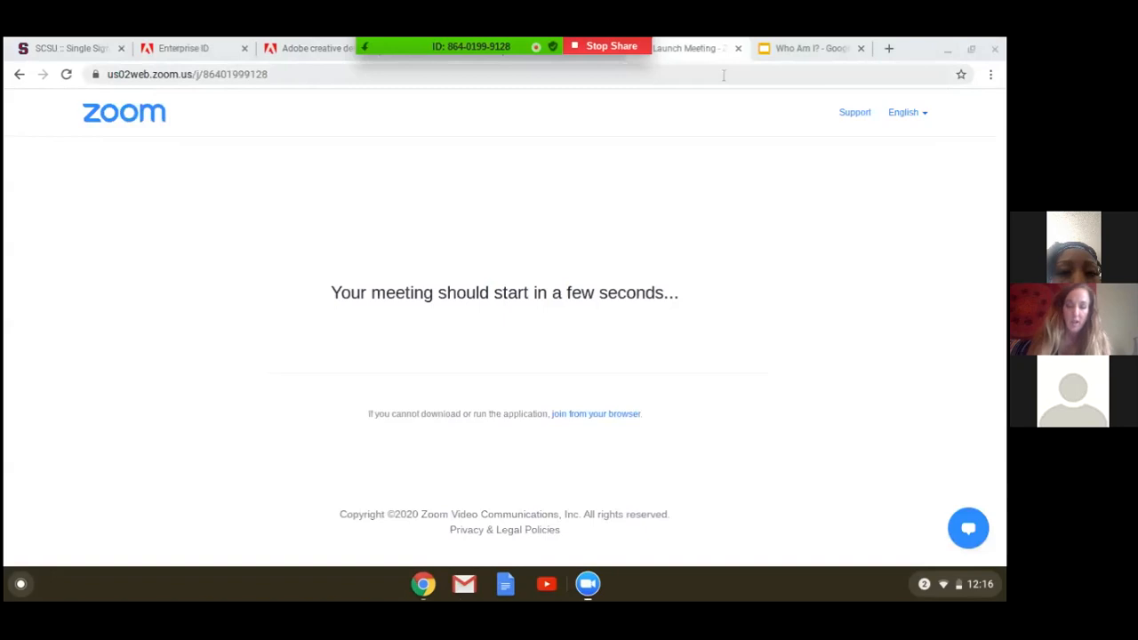
left_click(738, 48)
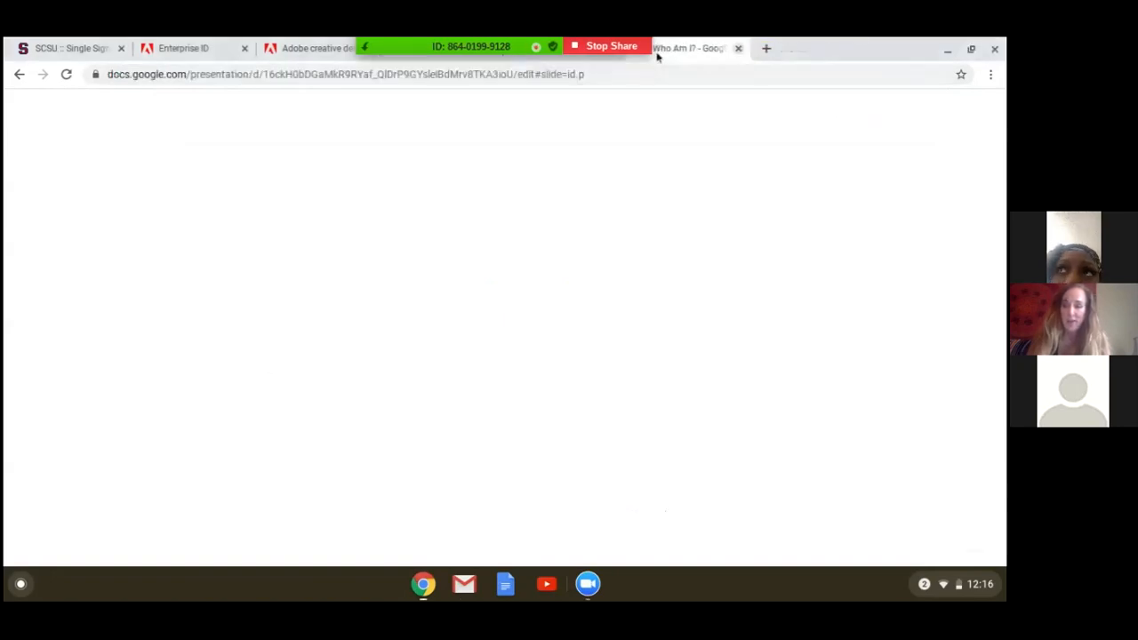
left_click(327, 47)
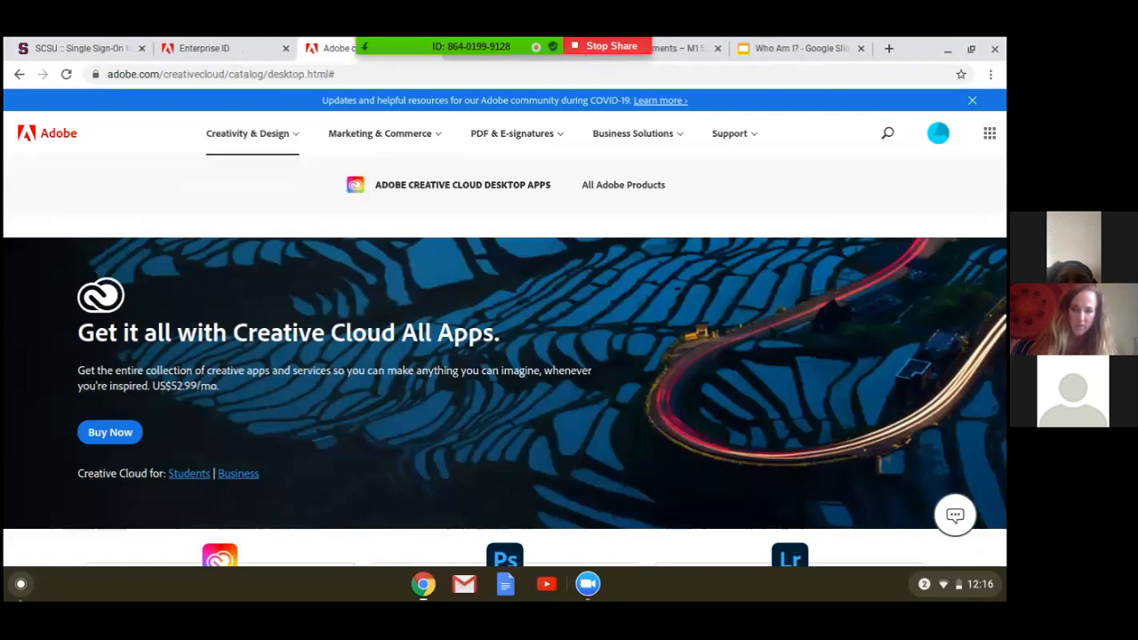
Request the Photoshop download from the Adobe Creative Cloud desktop apps catalog.
left_click(21, 584)
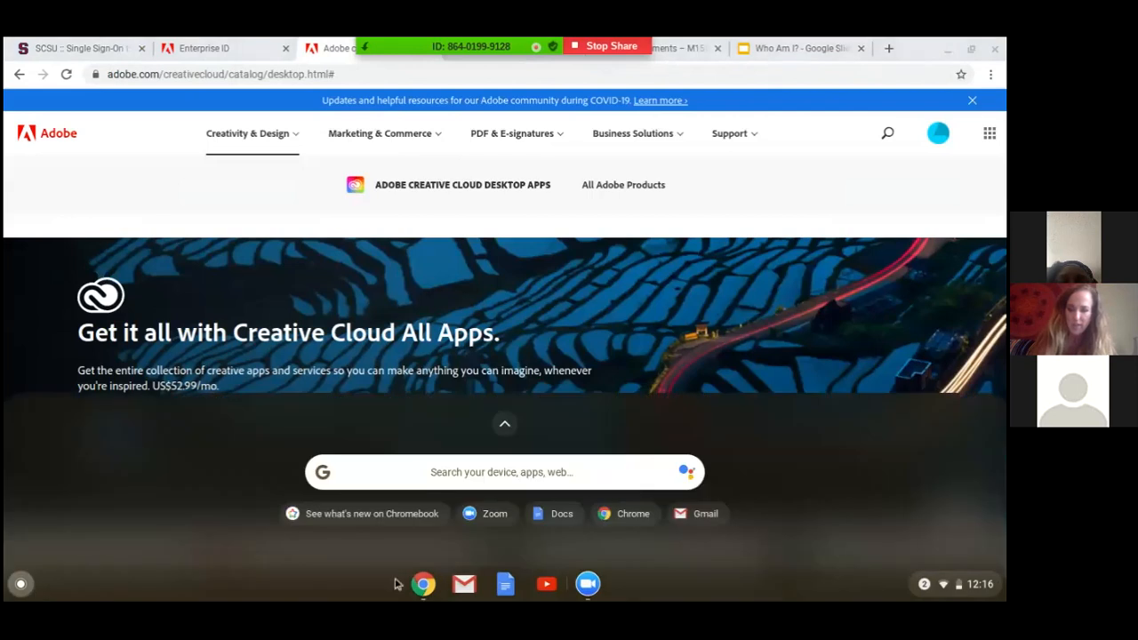
left_click(740, 263)
scroll(477, 506, "down", 1)
left_click(485, 507)
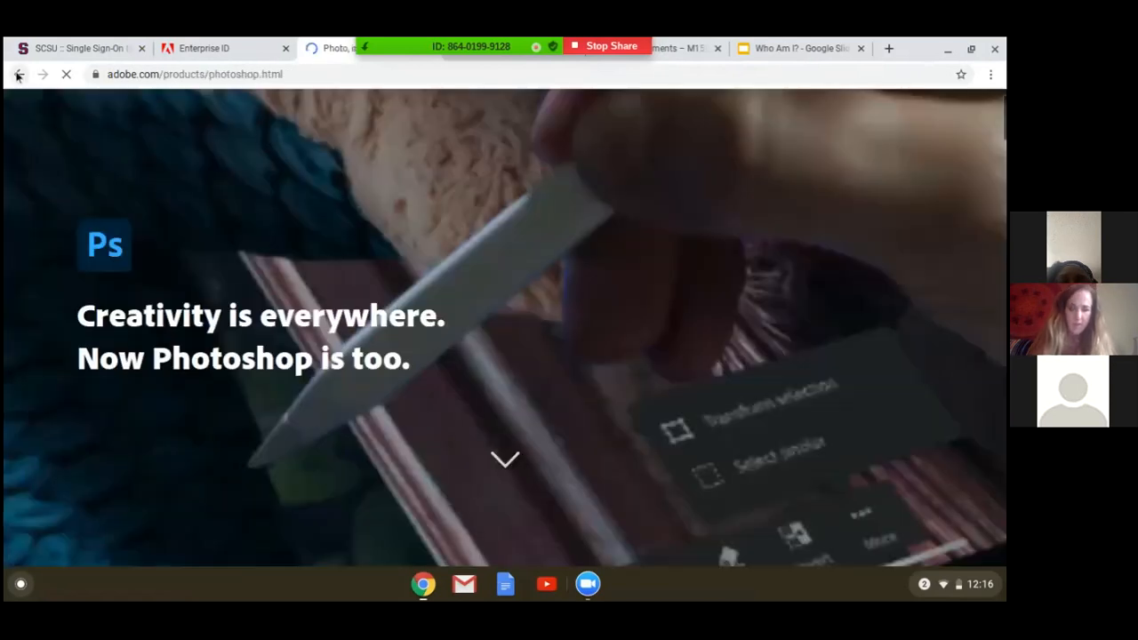
left_click(16, 76)
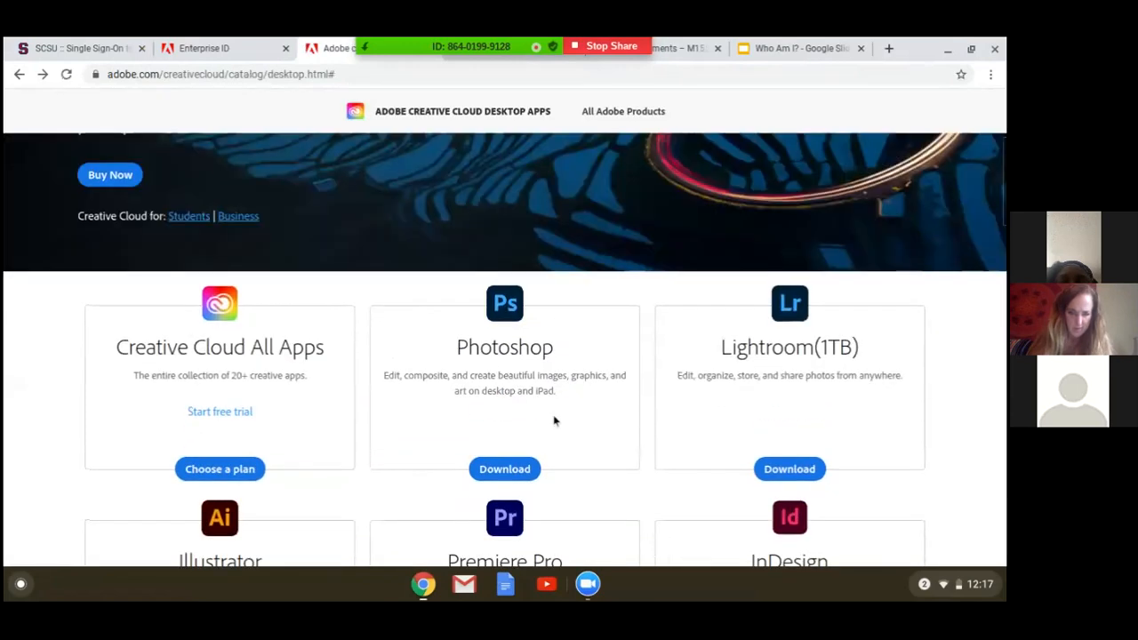
left_click(526, 469)
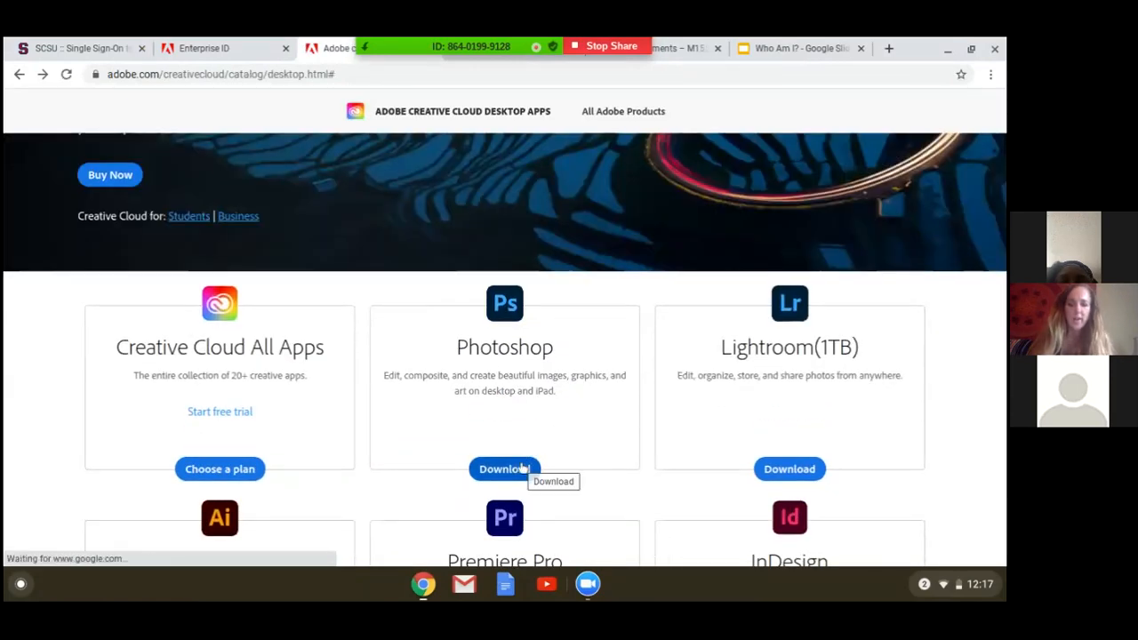
left_click(524, 468)
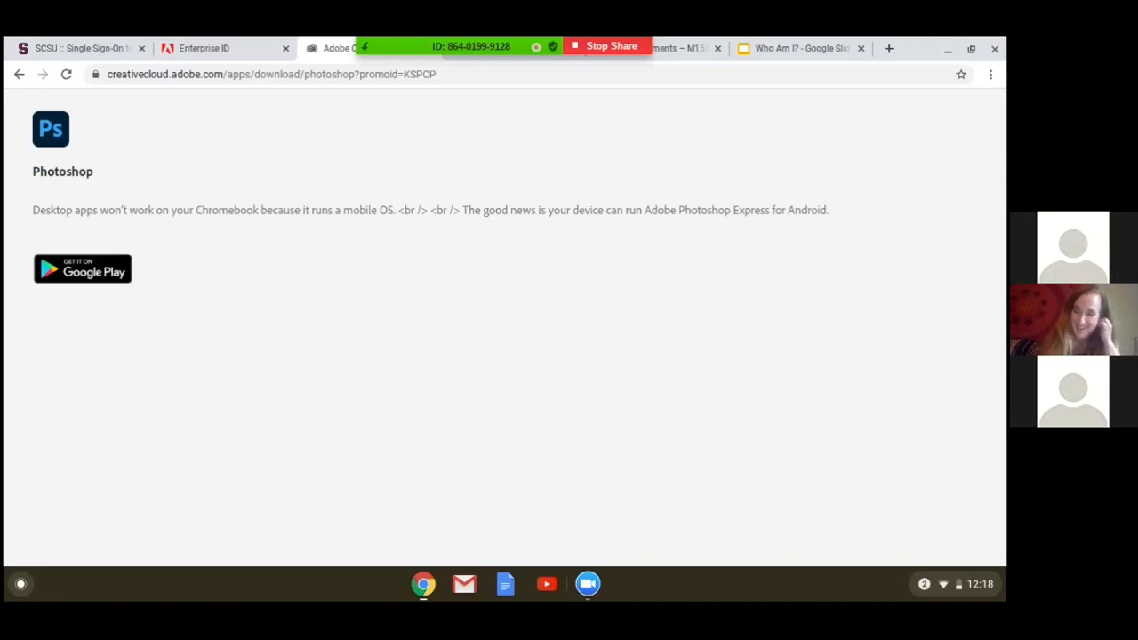
left_click(239, 45)
left_click(333, 48)
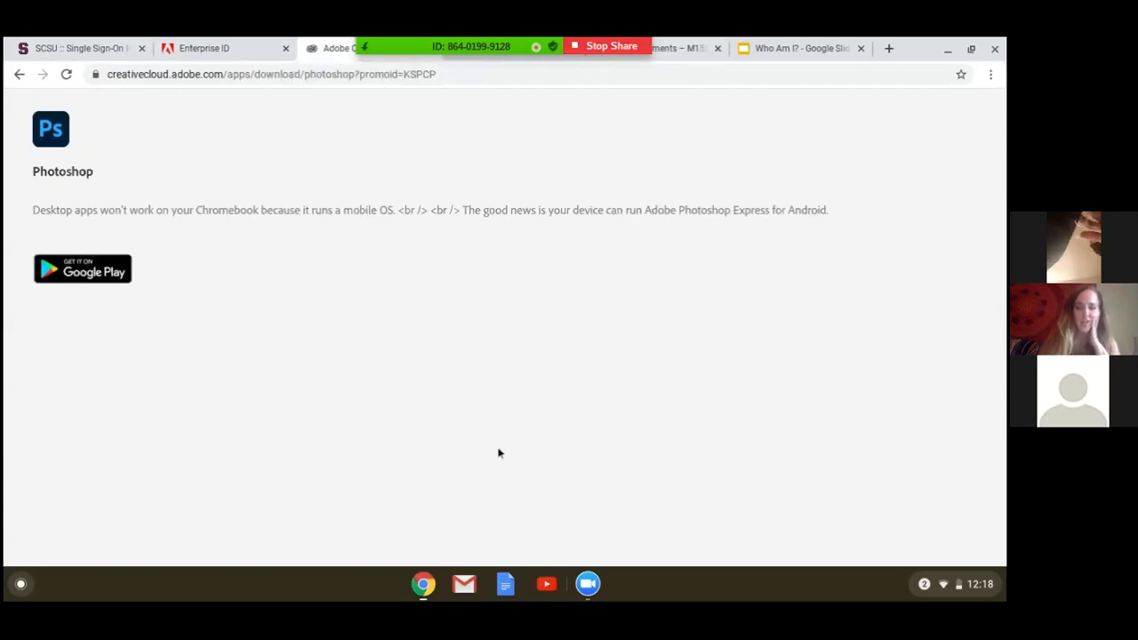
Switch to the Zoom meeting window and make the second participant in the list the meeting host.
left_click(588, 585)
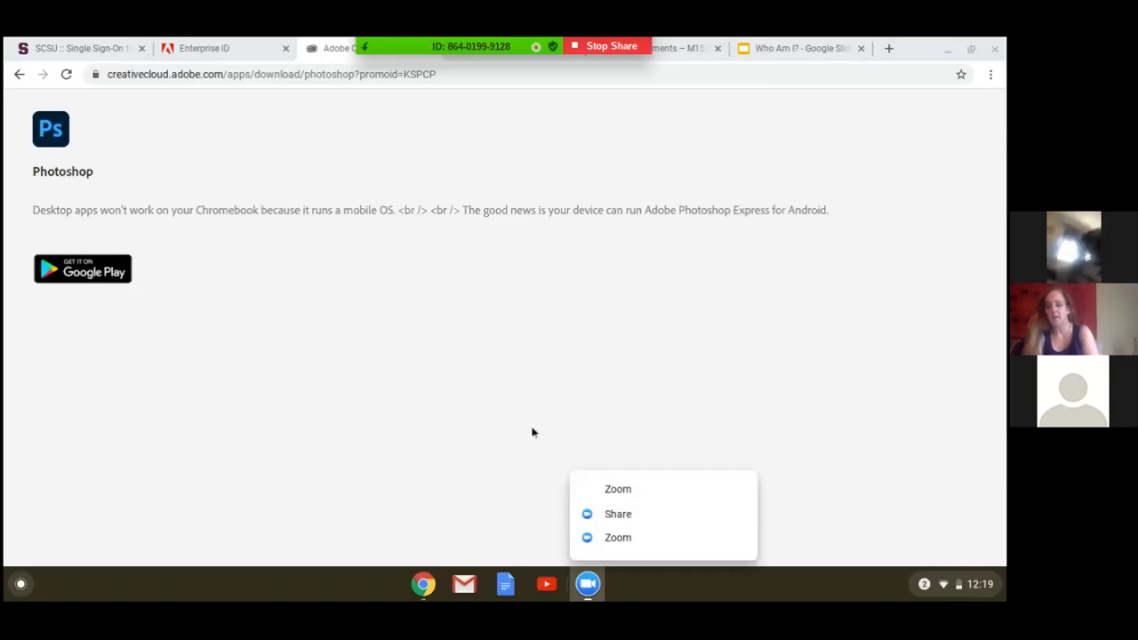
left_click(589, 587)
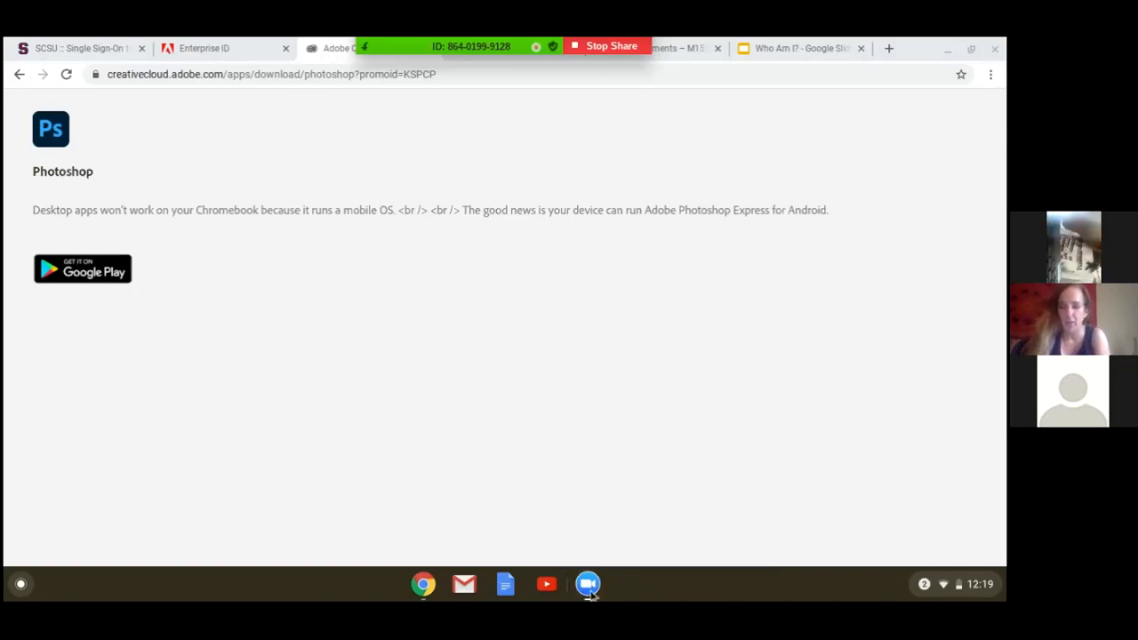
left_click(591, 589)
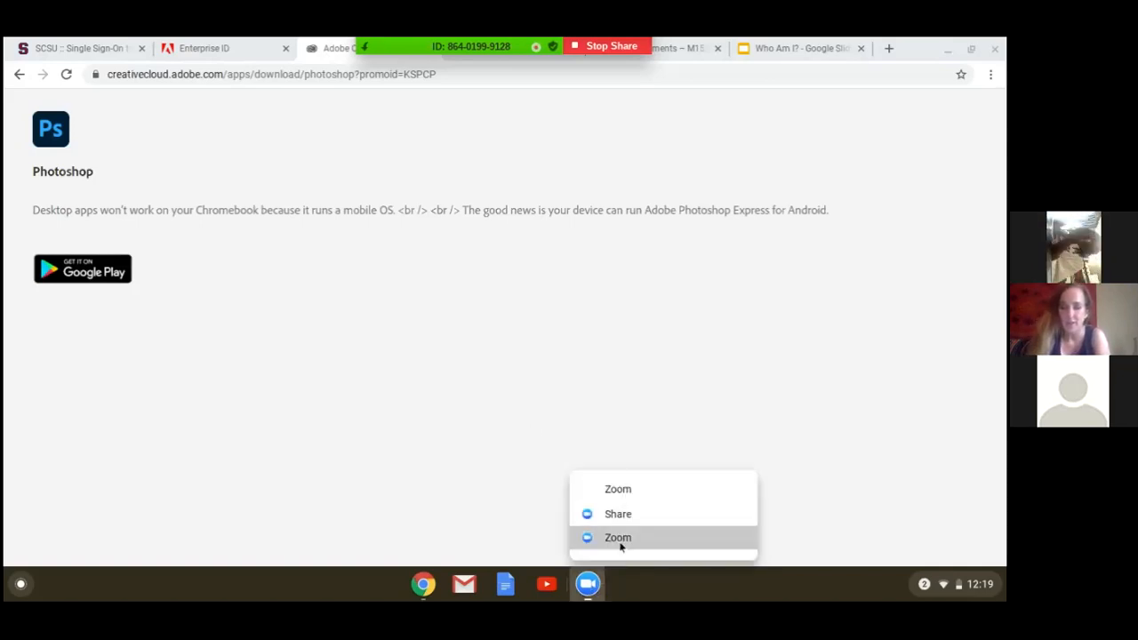
left_click(620, 538)
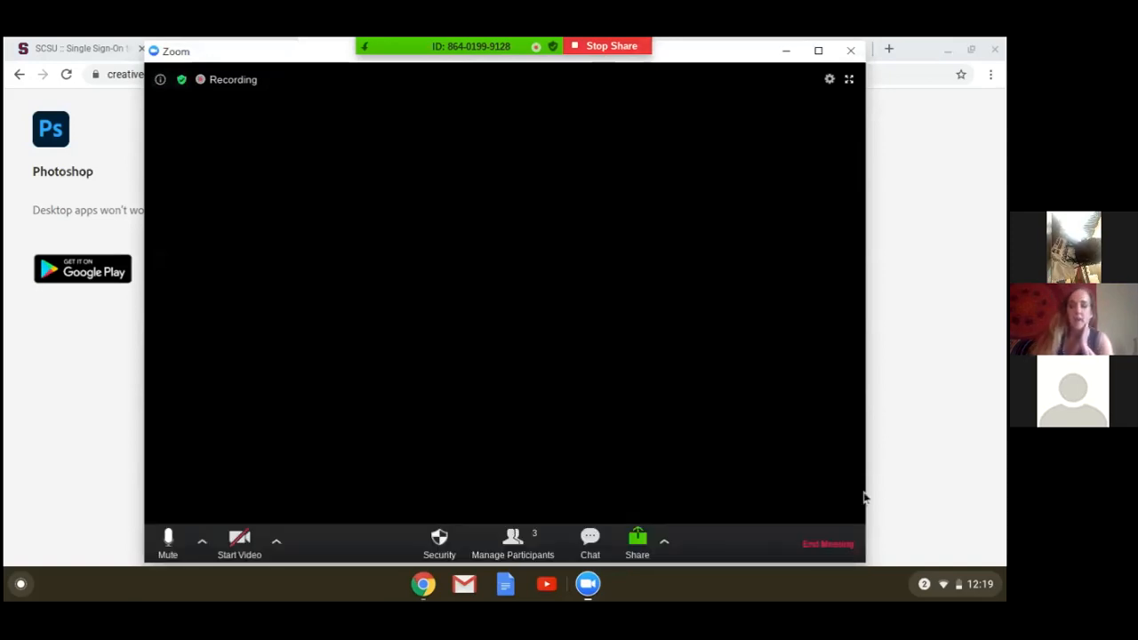
mouse_move(511, 41)
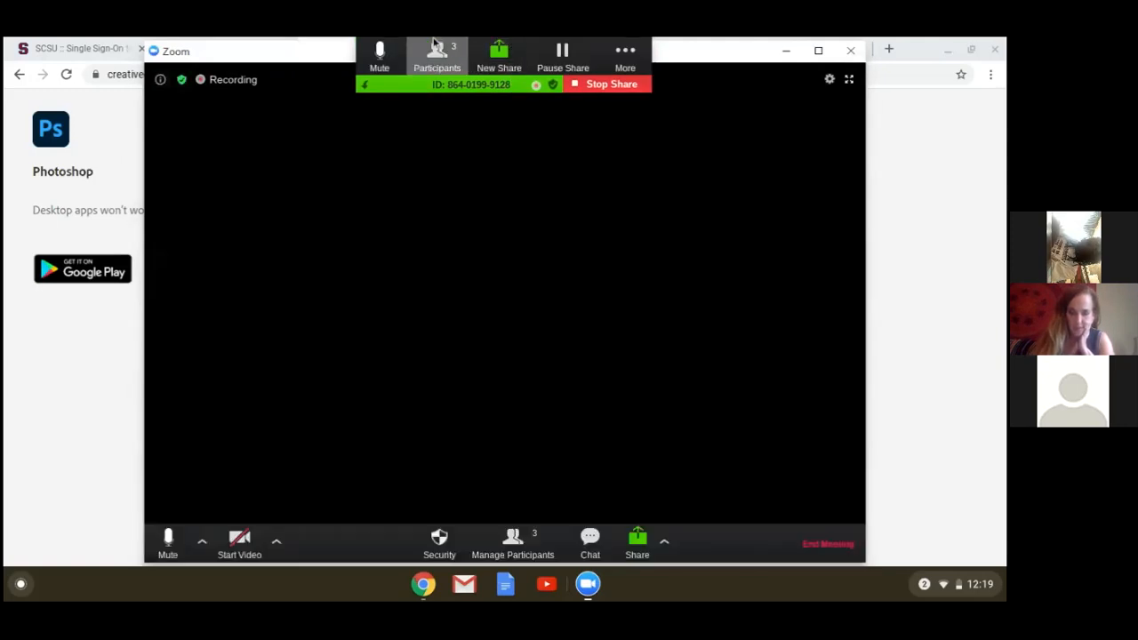
left_click(434, 53)
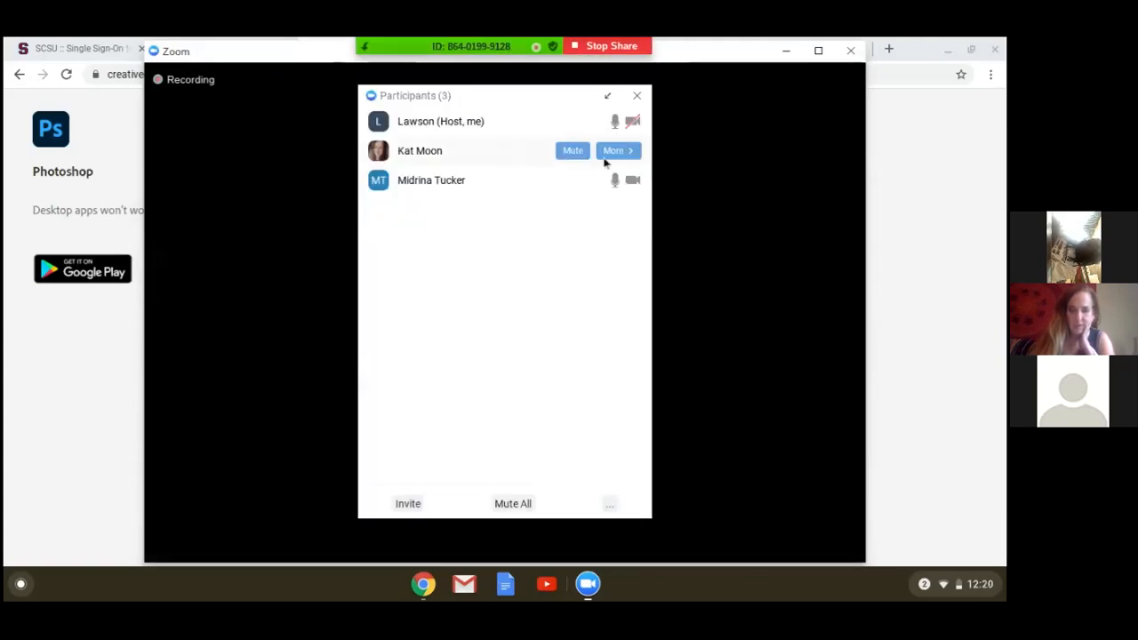
left_click(613, 151)
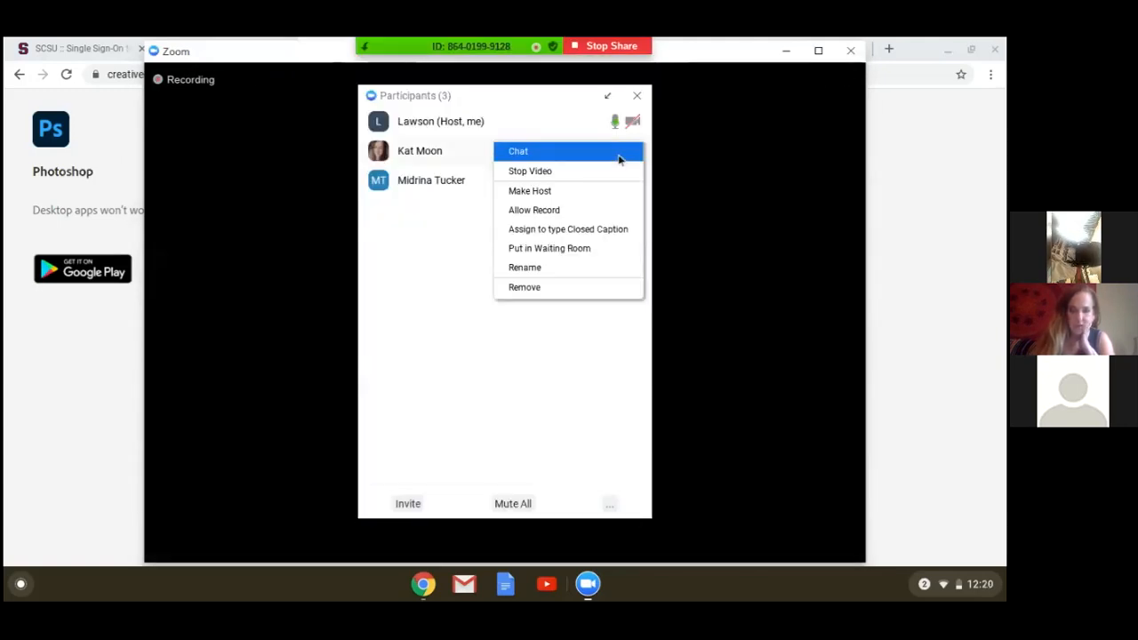
left_click(583, 192)
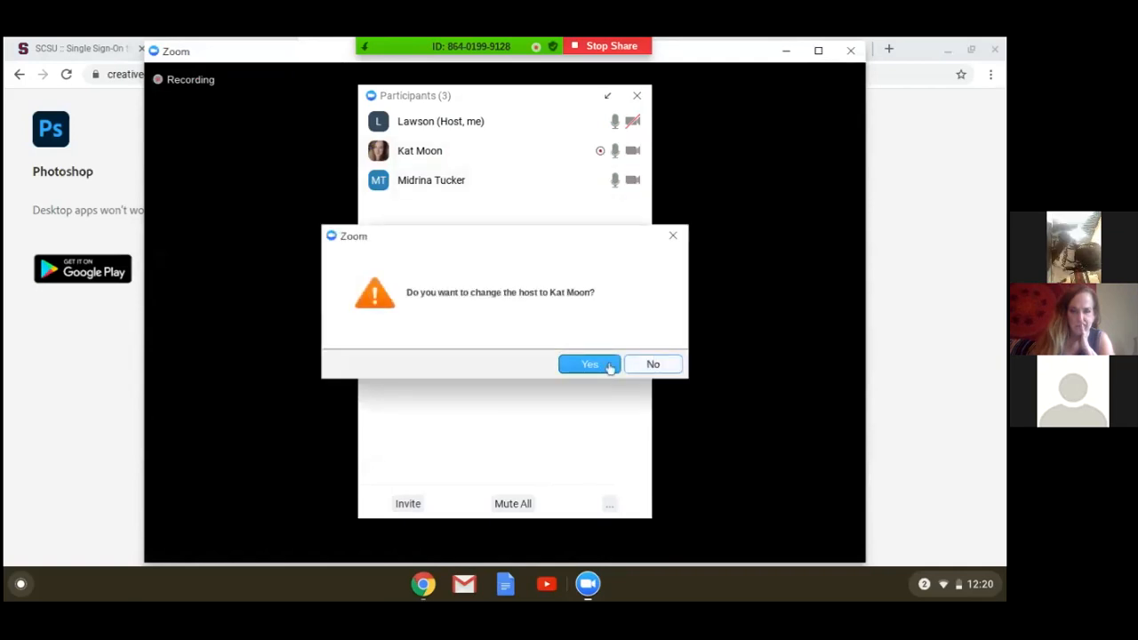
left_click(610, 366)
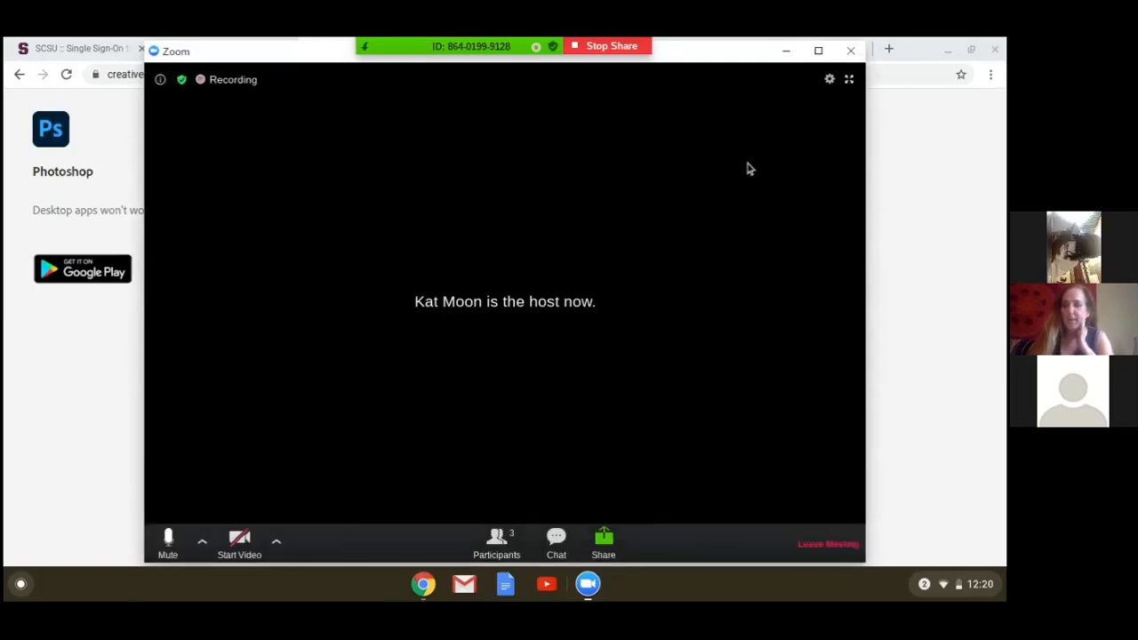